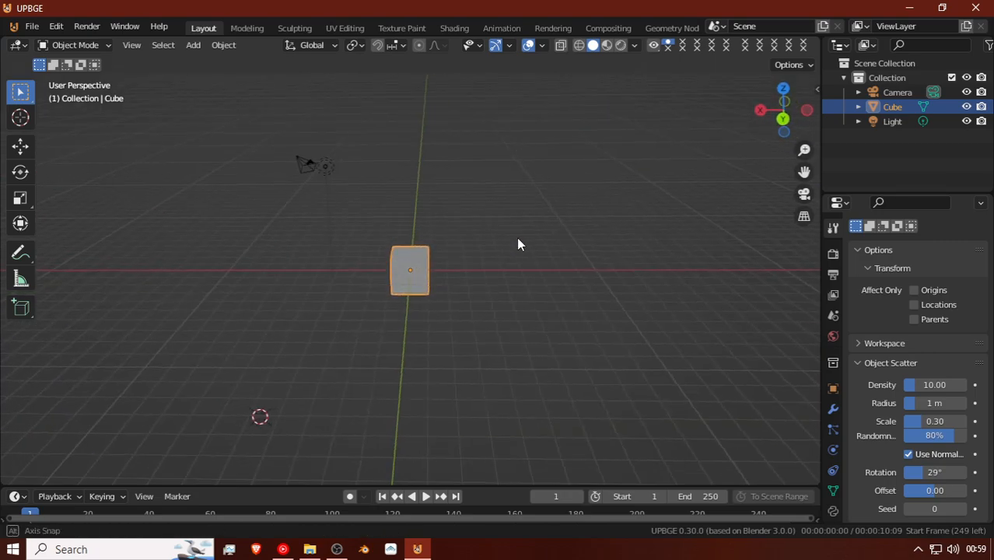
Step: Delete the default camera, light and cube, and reset the 3D cursor to the world origin
click(331, 166)
shift+click(314, 167)
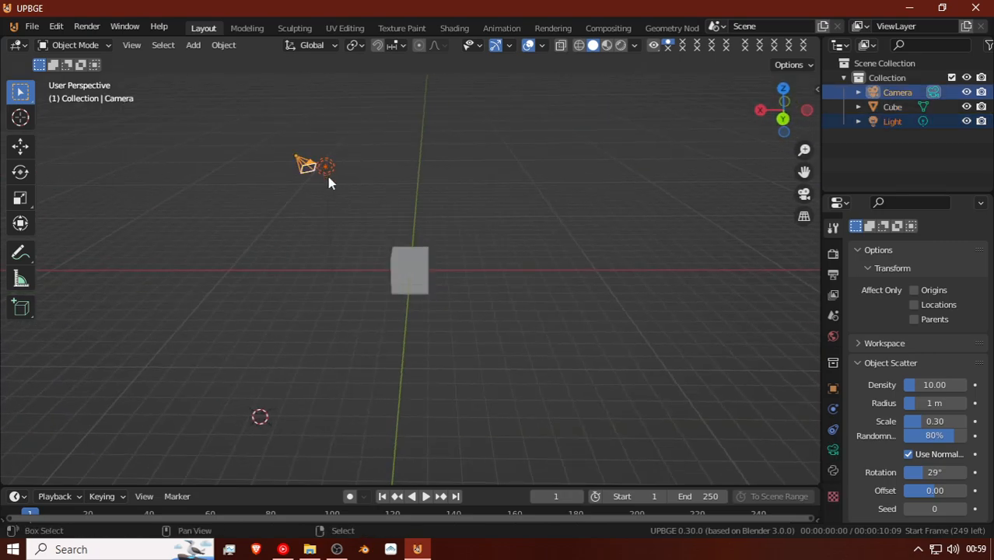
shift+click(402, 251)
key(x)
click(398, 247)
middle_drag(326, 219, 360, 234)
key(shift+c)
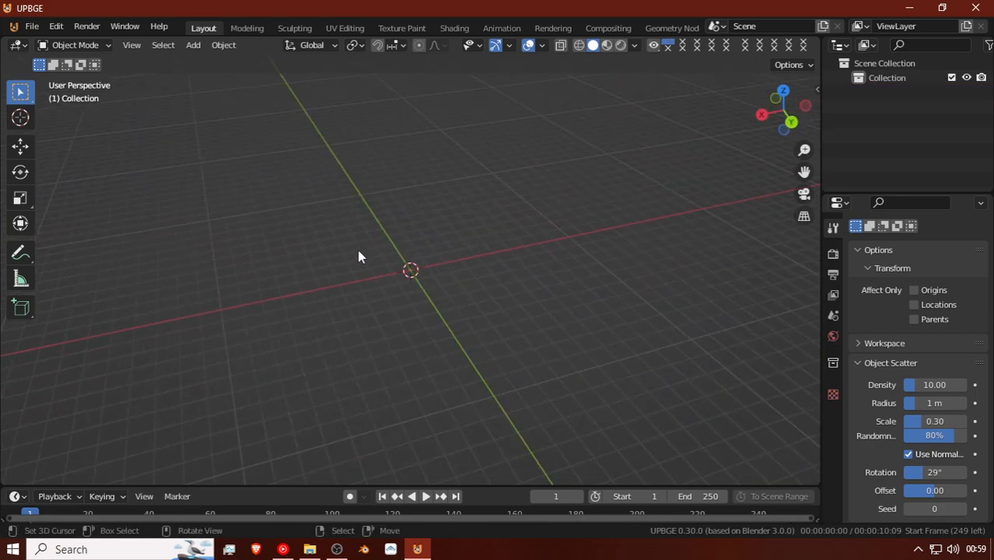
Step: Add a UV sphere mesh at the world origin
middle_drag(430, 258, 460, 242)
key(shift+a)
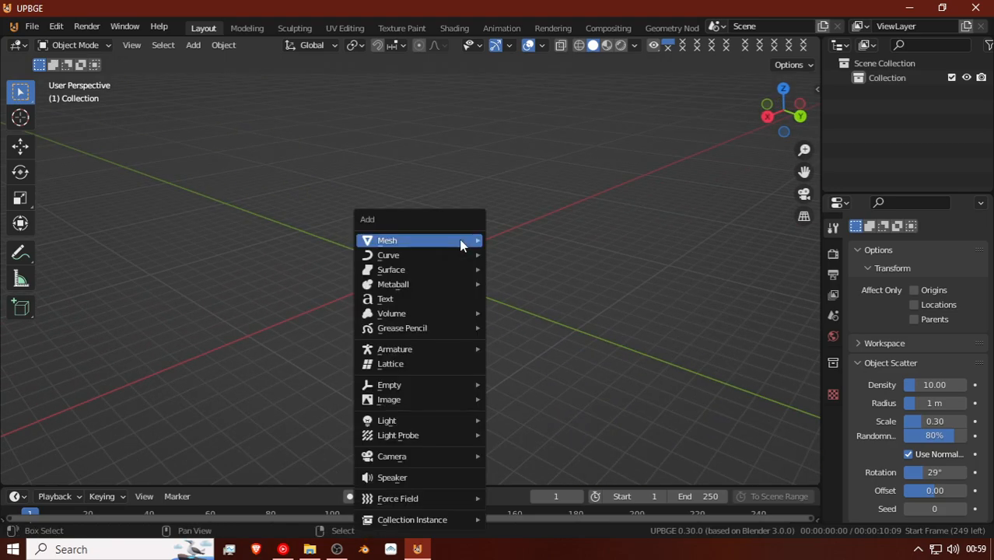
mouse_move(460, 242)
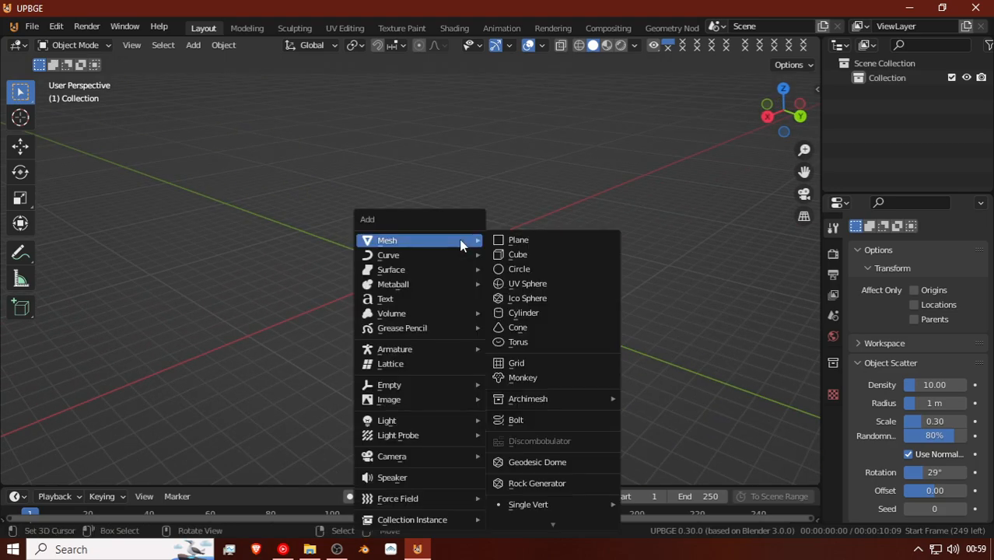
click(554, 283)
middle_drag(543, 279, 173, 271)
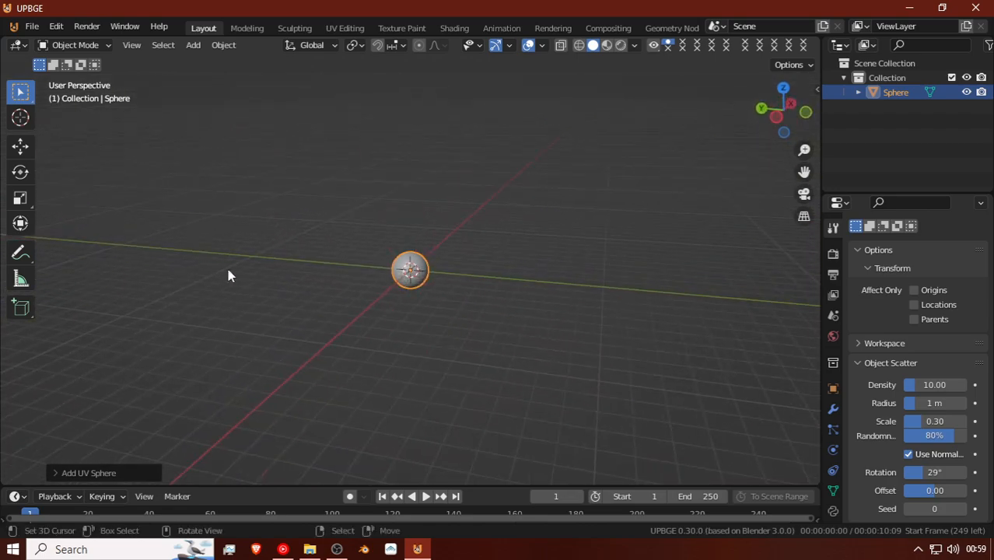
Step: Add a sphere-shaped empty at the origin and scale it up slightly larger than the UV sphere
key(shift+a)
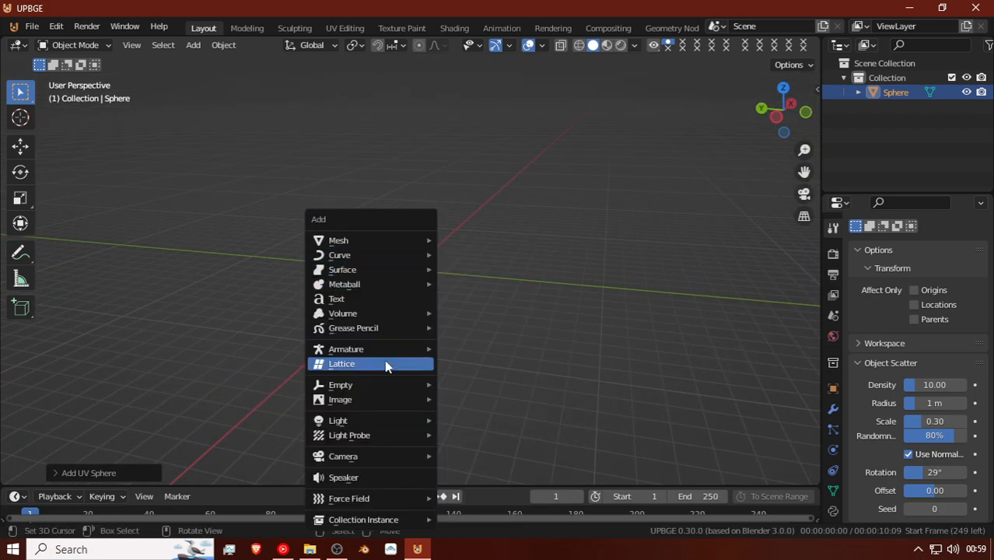
mouse_move(380, 386)
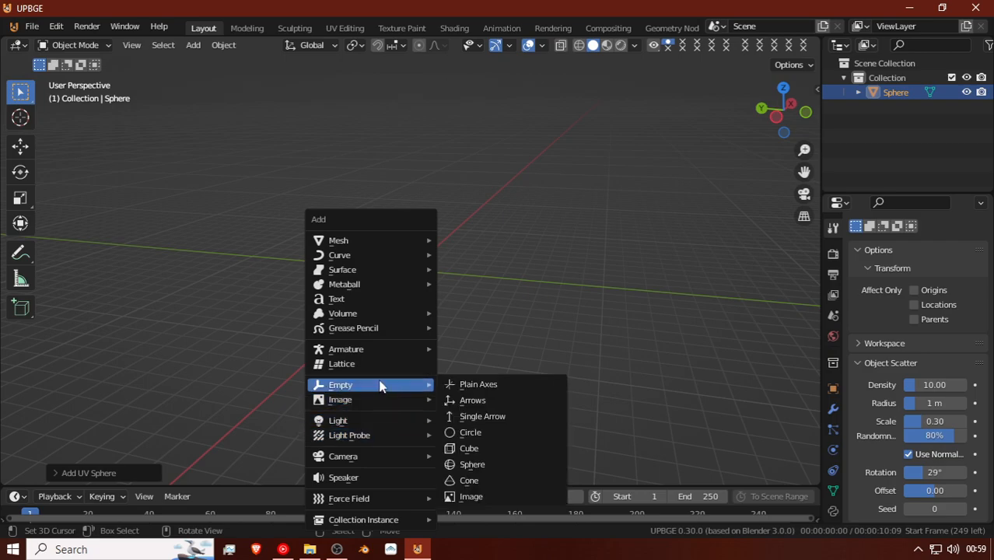
click(491, 467)
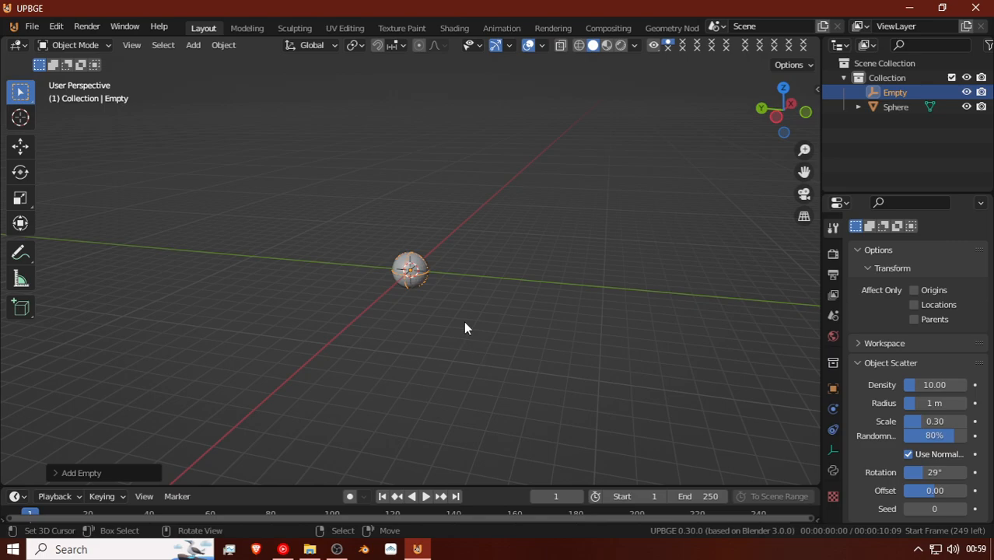
key(s)
click(488, 311)
middle_drag(489, 308, 317, 300)
scroll(349, 293, up, 5)
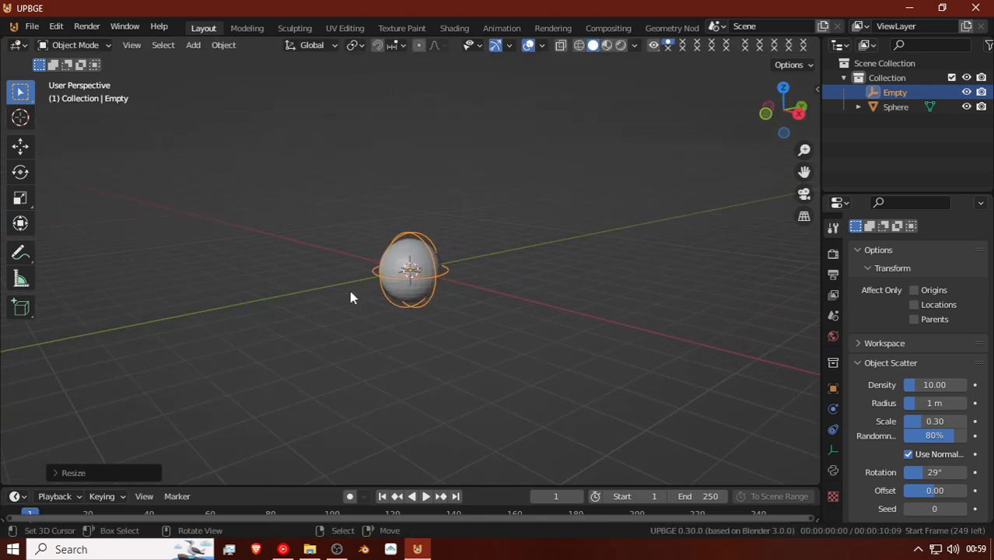
Step: Add a single vertex at the centre of the UV sphere's mesh in Edit Mode and return to Object Mode
click(411, 248)
middle_drag(459, 273, 425, 283)
key(Tab)
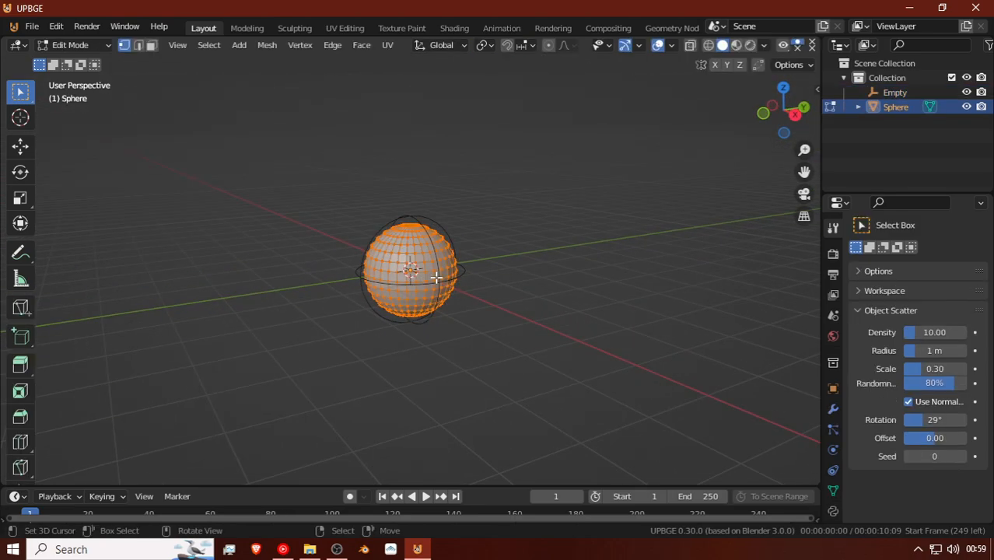
middle_drag(486, 280, 433, 283)
key(shift+a)
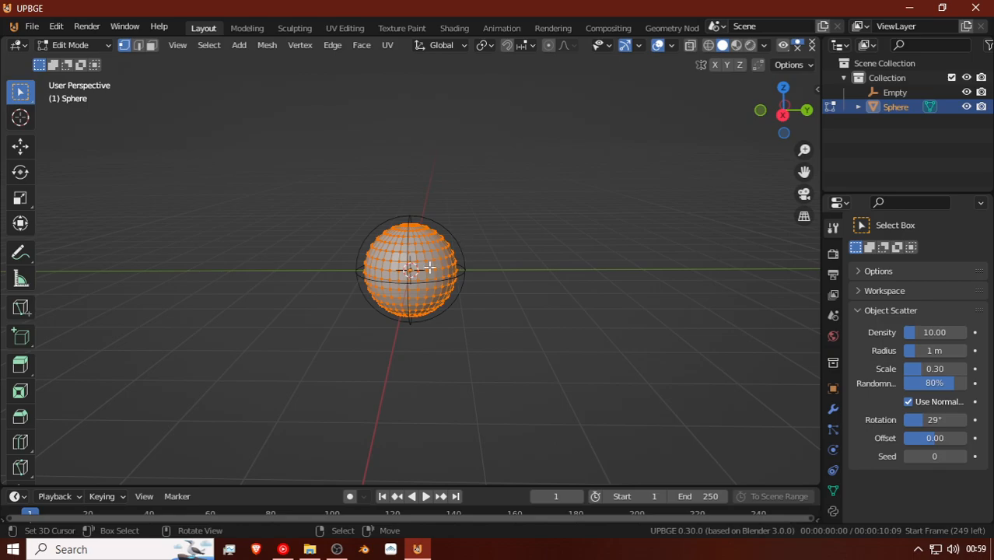
mouse_move(455, 284)
middle_down()
mouse_move(528, 270)
mouse_move(437, 283)
middle_up()
key(shift+a)
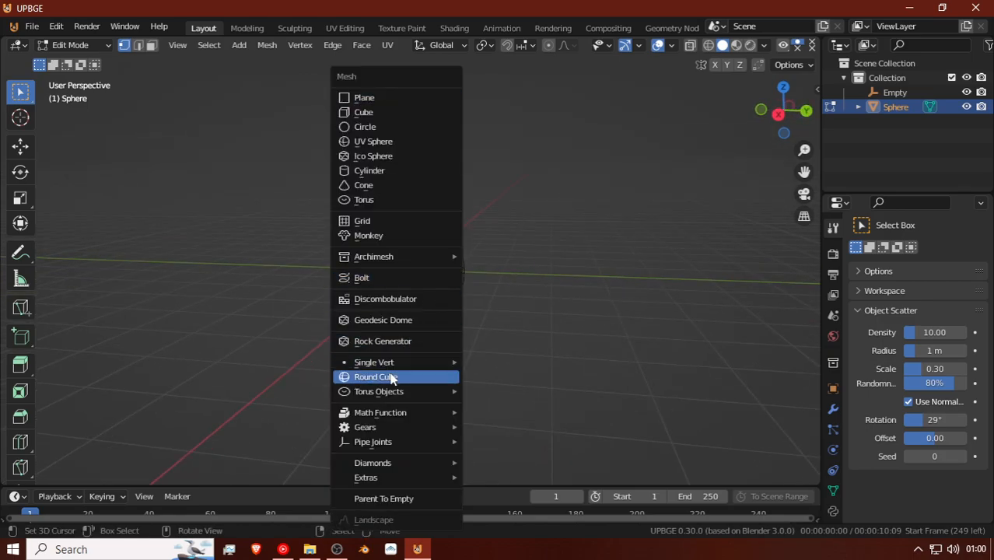
mouse_move(398, 360)
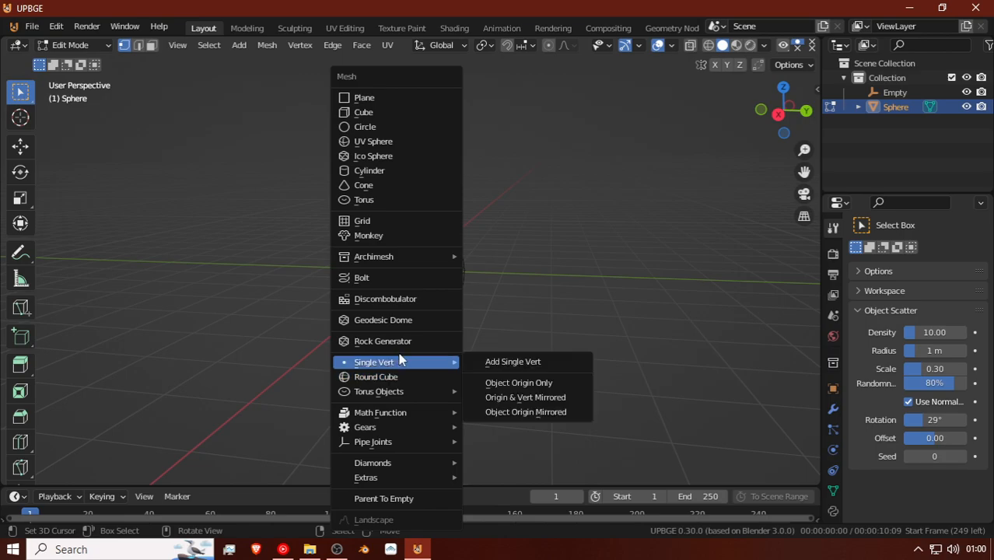
click(543, 363)
key(Tab)
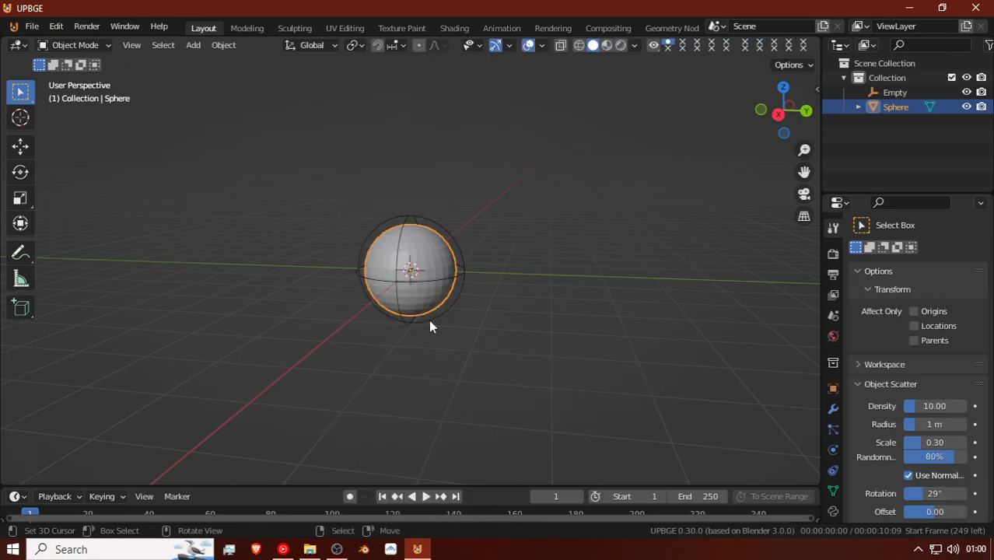
key(Tab)
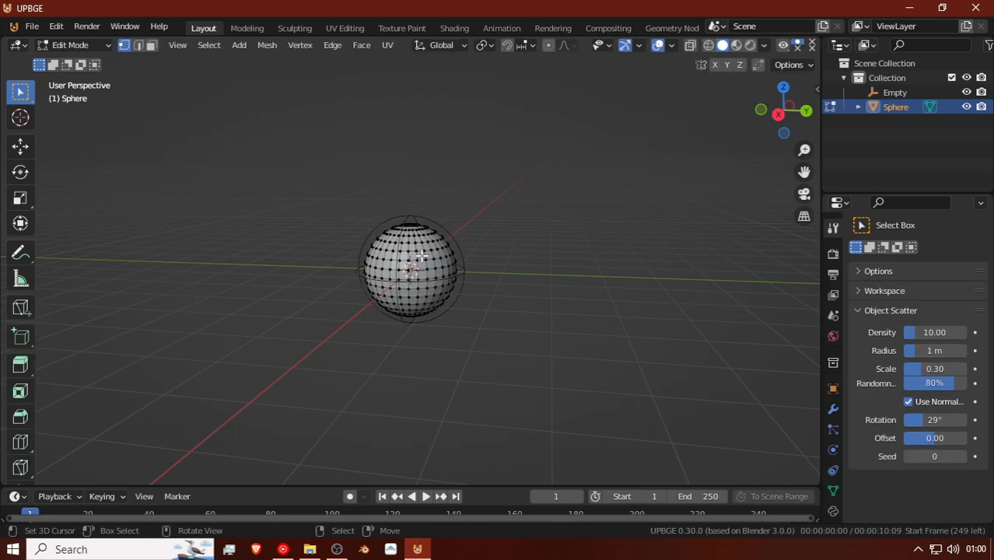
key(g)
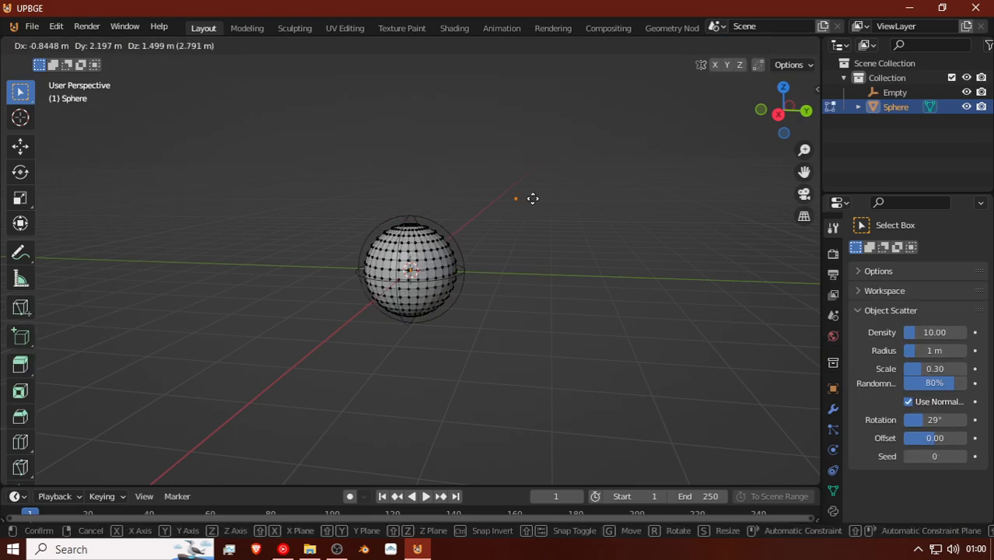
right_click(464, 243)
key(Tab)
Step: Parent the sphere-shaped empty to the UV sphere using the Vertex parenting option
click(449, 230)
key(g)
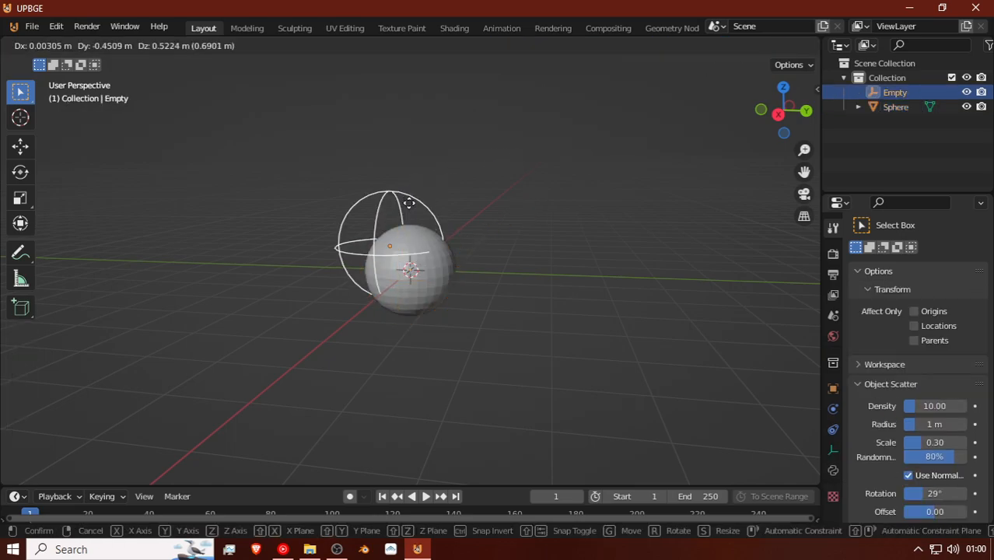
right_click(420, 195)
shift+click(424, 261)
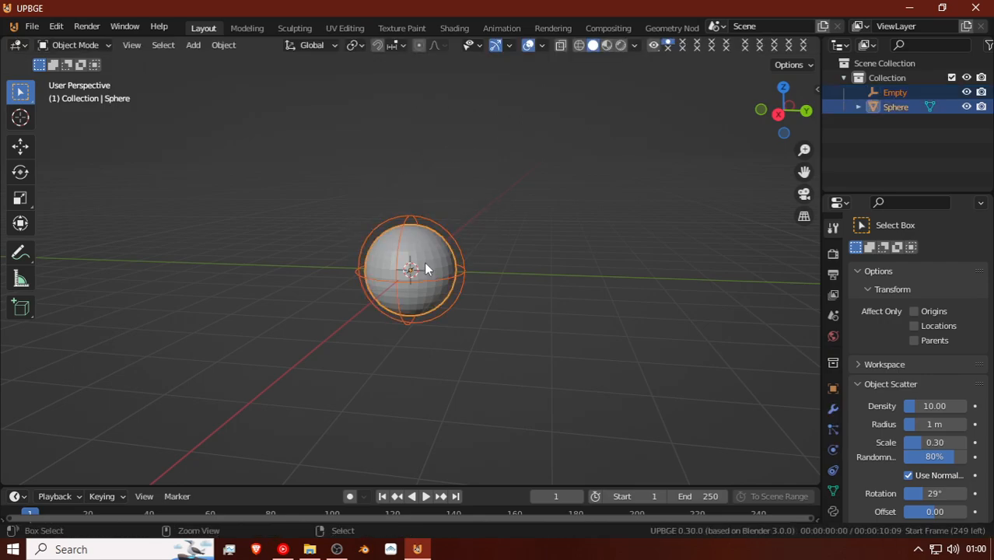
key(ctrl+p)
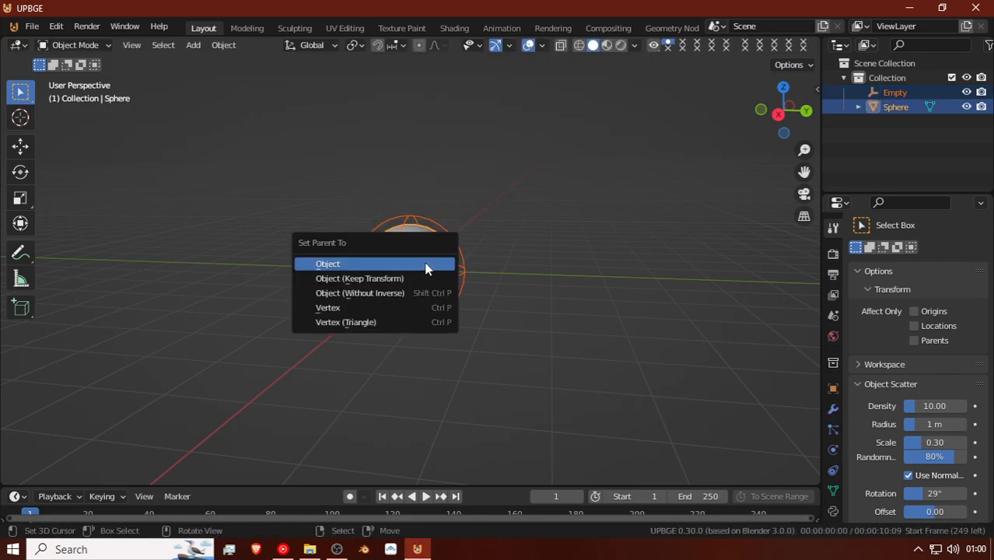
click(417, 307)
Step: Add a camera at the origin while in the back orthographic view
middle_drag(429, 237, 474, 271)
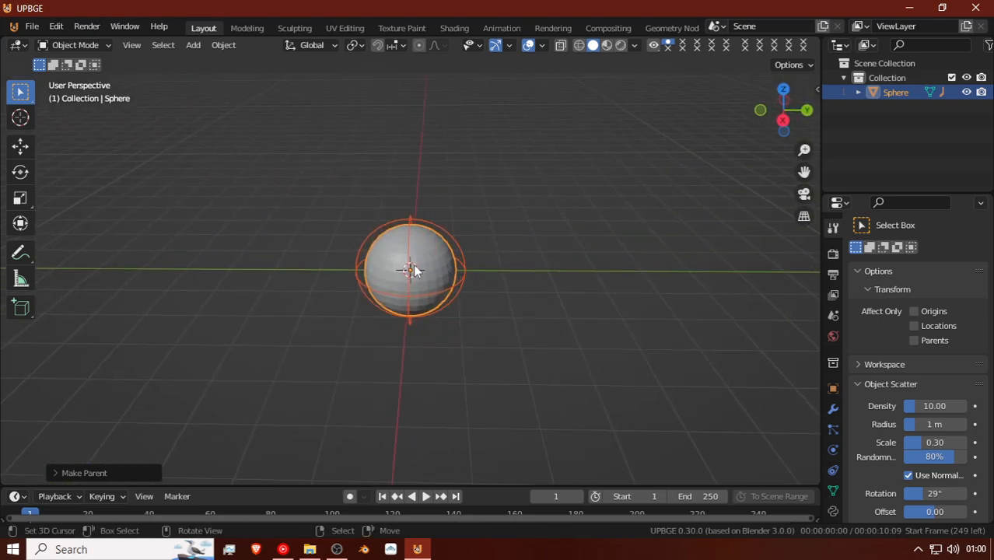
key(KP_1)
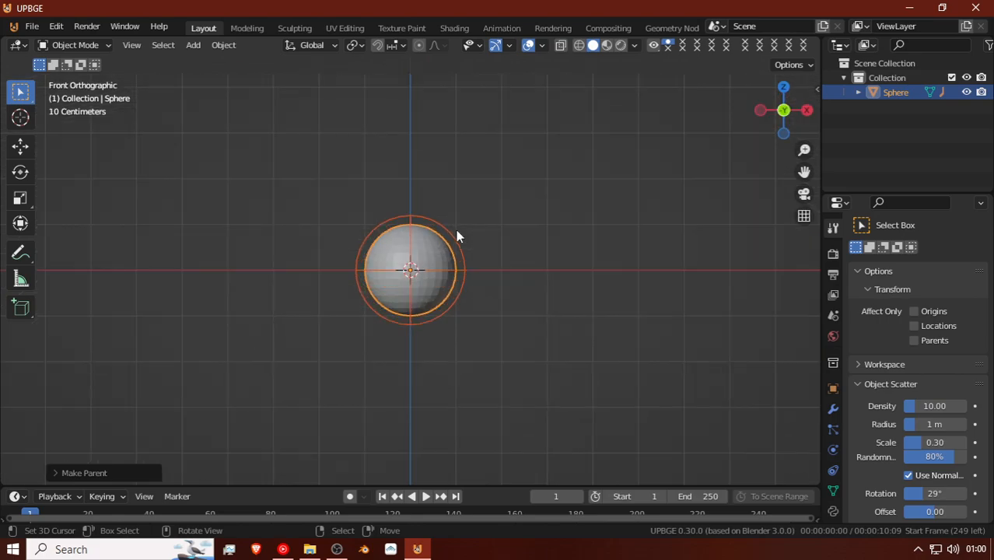
key(ctrl+KP_1)
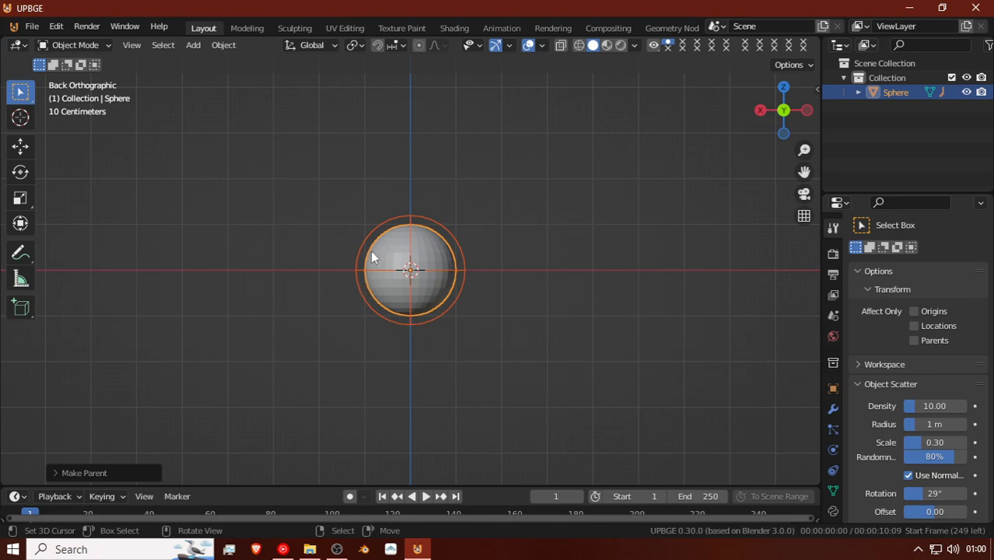
key(shift+a)
mouse_move(381, 249)
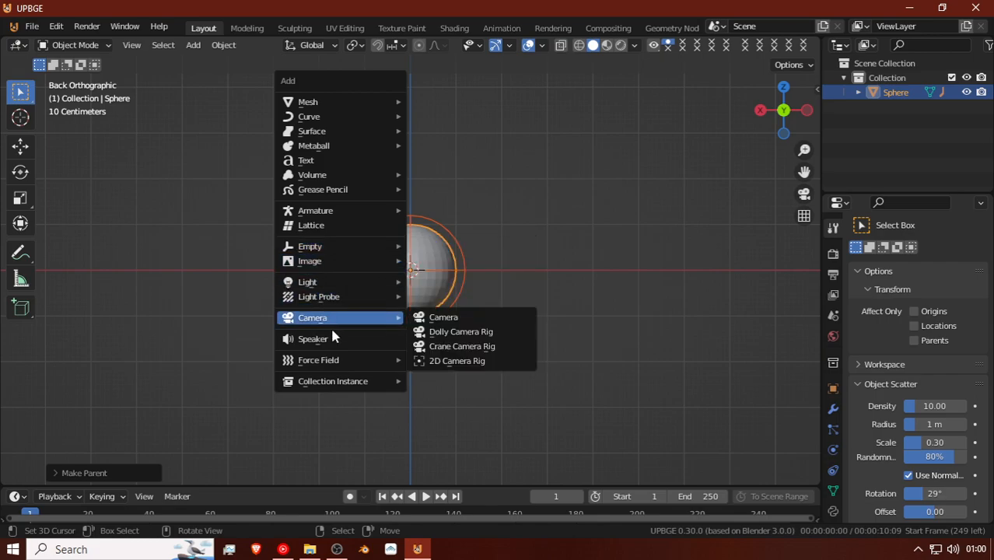
mouse_move(348, 317)
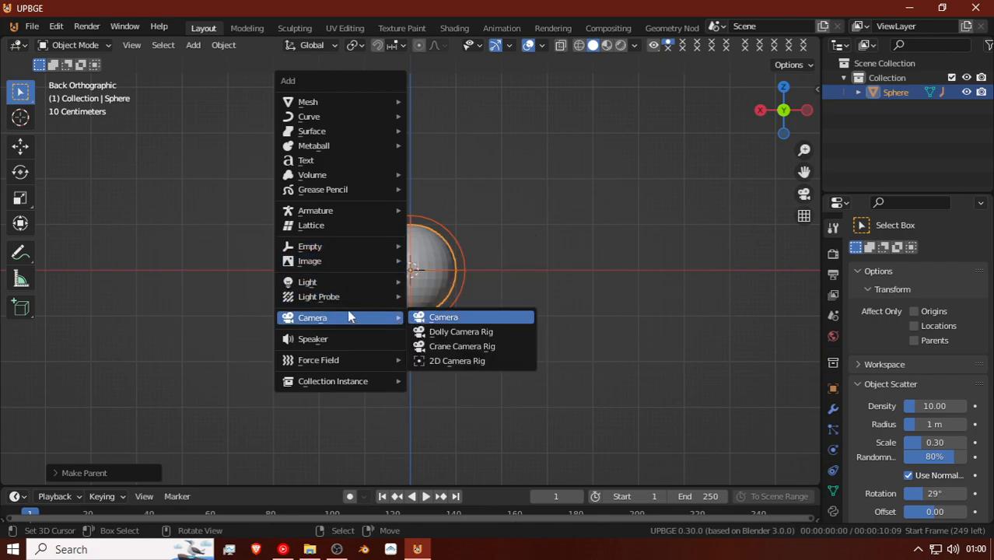
click(443, 317)
Step: Move the camera away from the sphere along the Y axis and raise it about 0.63 m along Z
middle_drag(401, 308, 385, 273)
key(g)
key(y)
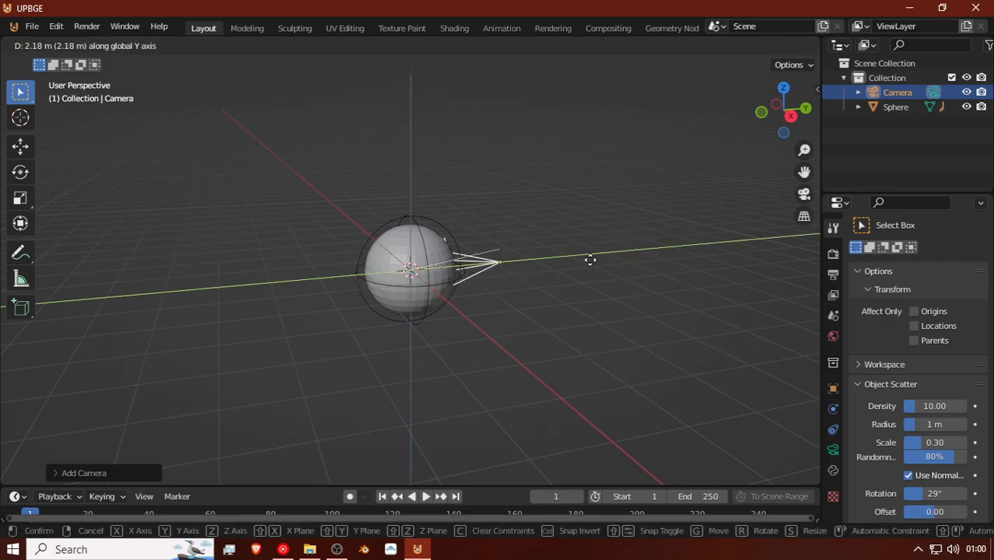
click(685, 240)
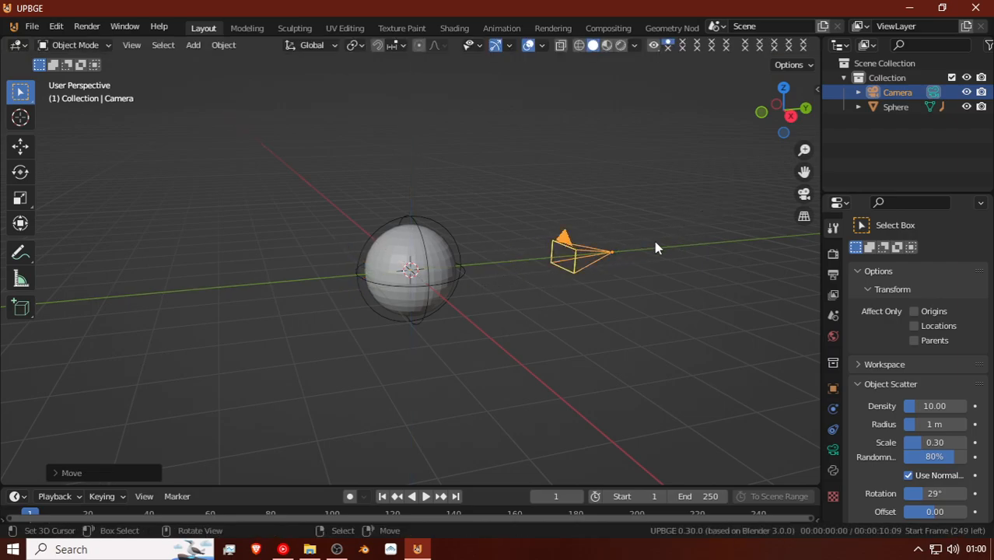
key(KP_0)
key(g)
key(z)
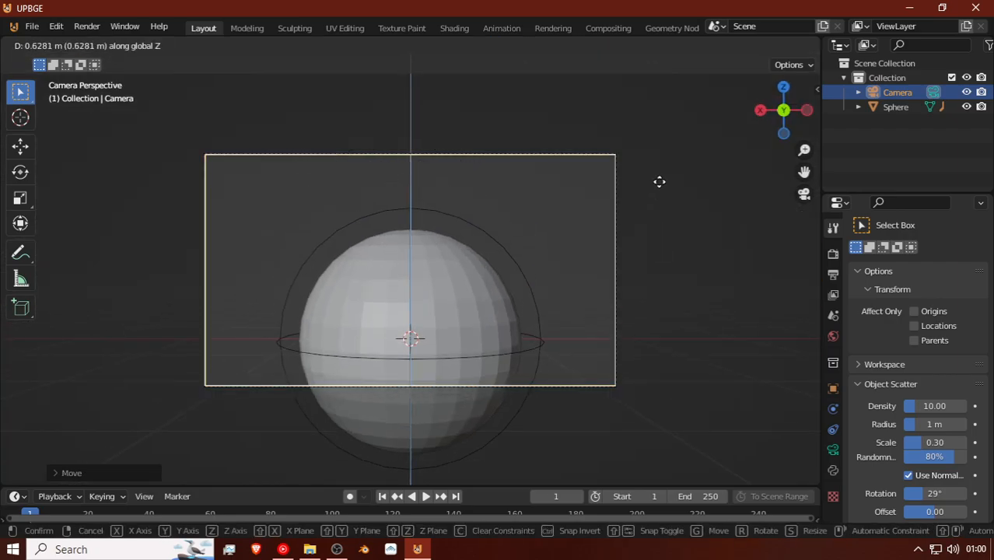
click(659, 181)
Step: Move the camera farther back from the sphere and check the framing through the camera view
middle_drag(657, 177, 781, 267)
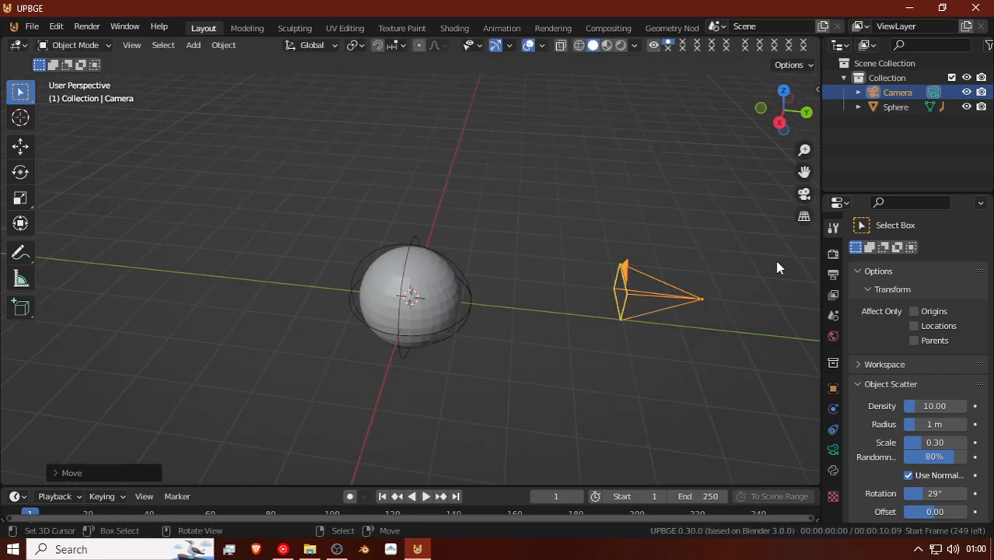
scroll(702, 309, down, 2)
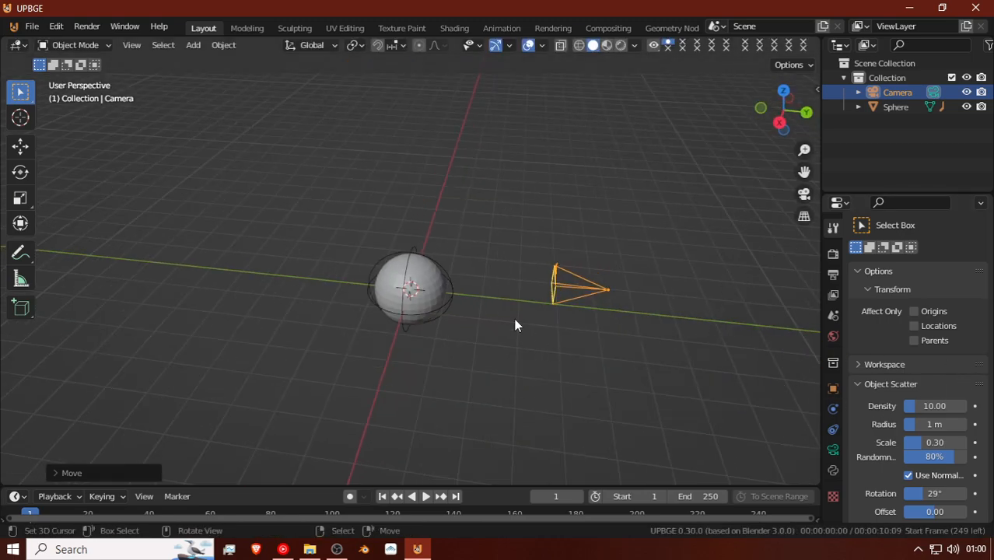
drag(554, 273, 573, 274)
key(KP_0)
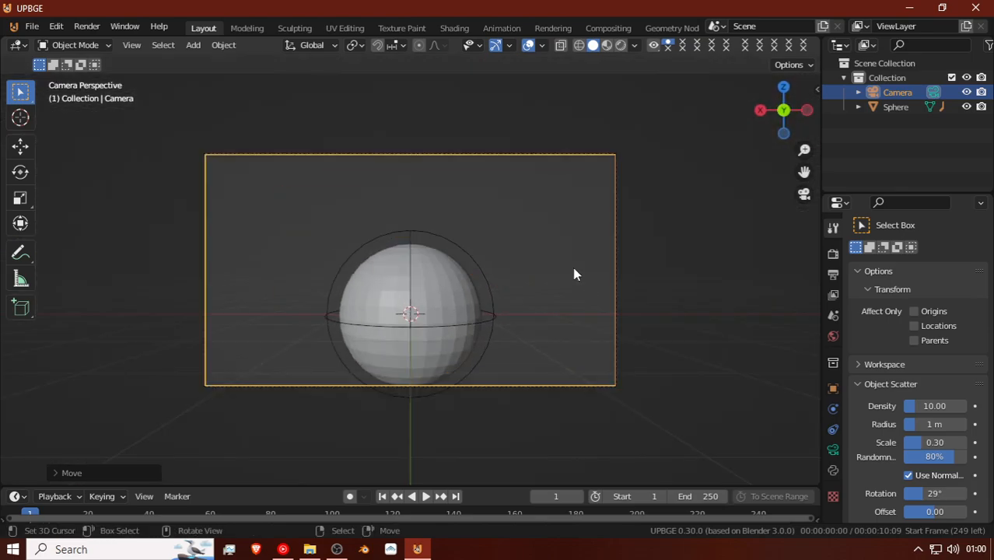
key(shift+grave)
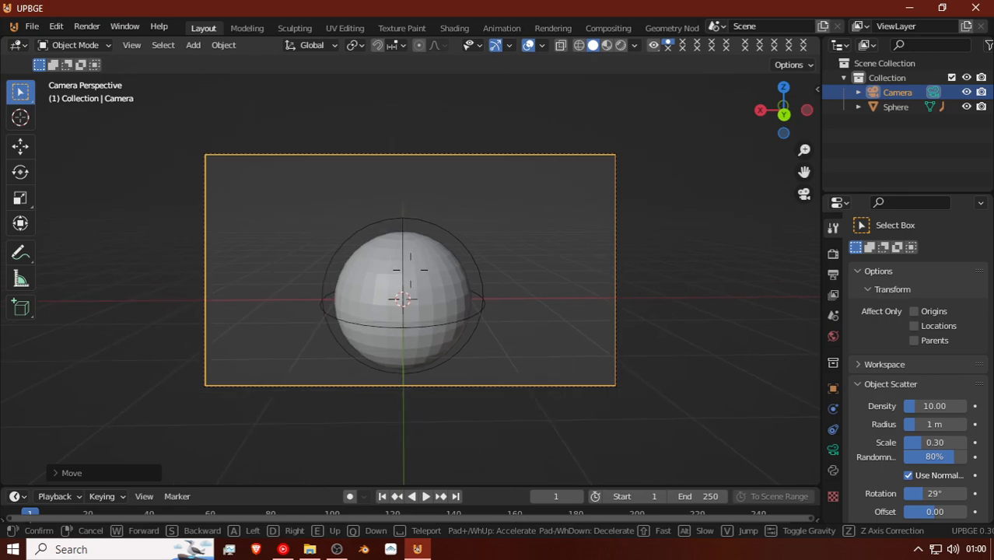
click(406, 275)
Step: Raise the camera along Z and tilt it downward about the X axis so the sphere sits in the middle of the frame
key(g)
key(z)
click(413, 256)
key(r)
key(x)
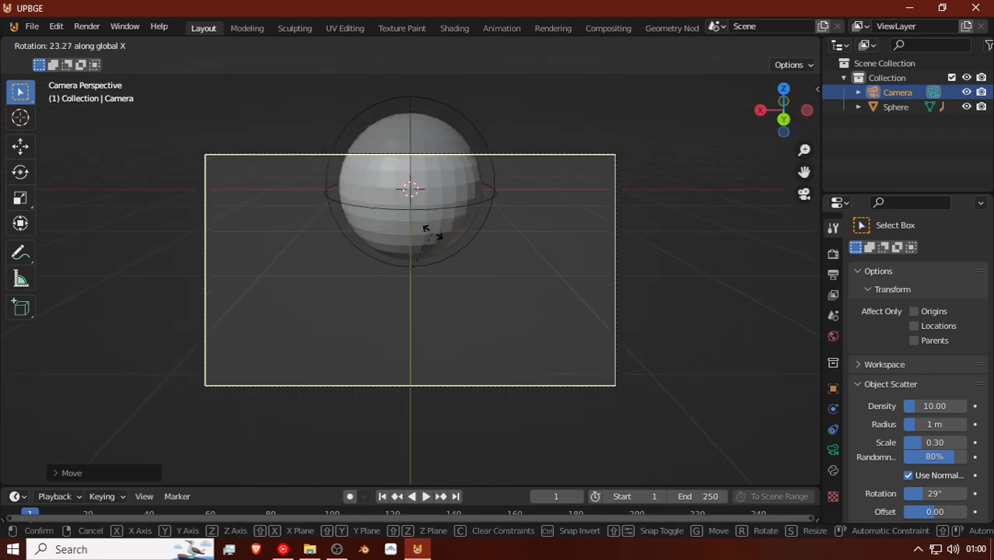
click(449, 186)
key(g)
key(z)
click(448, 155)
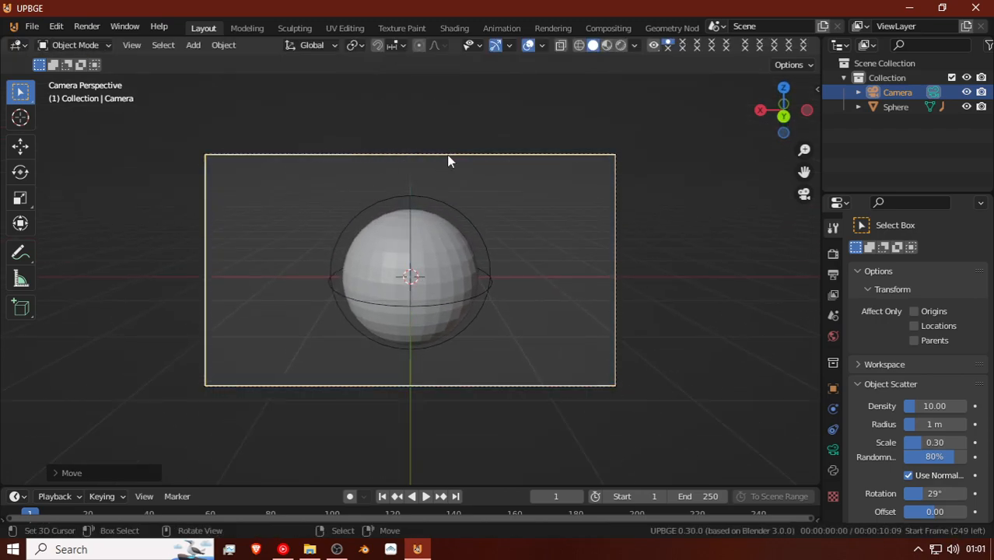
Step: Parent the camera to the spherical empty around the ball using the Object parent type
middle_drag(441, 204, 642, 246)
scroll(605, 193, down, 4)
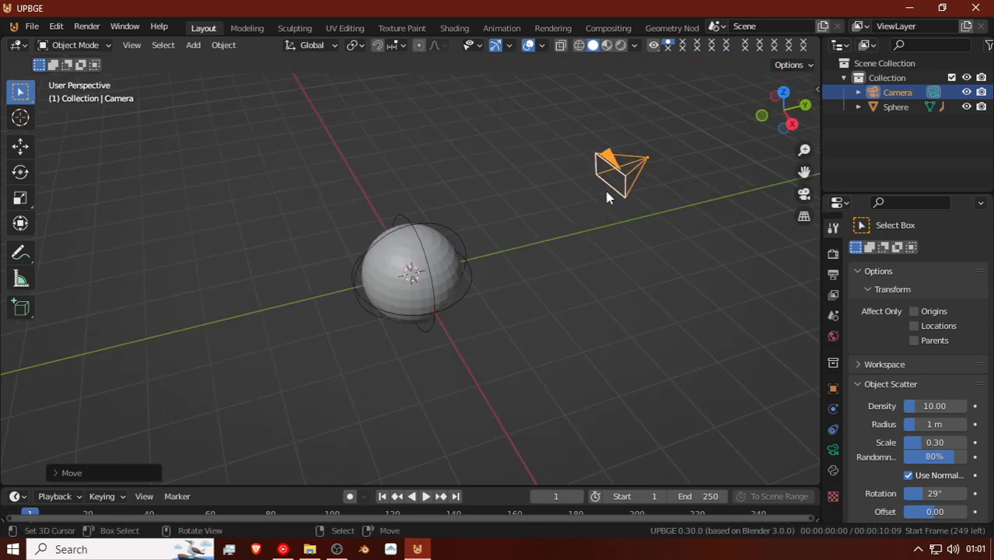
shift+click(464, 233)
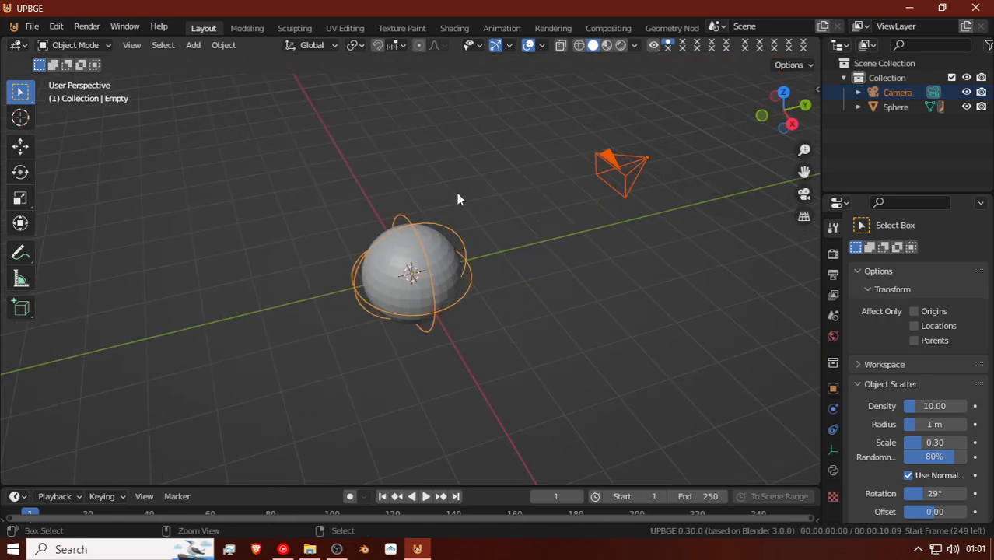
key(ctrl+p)
click(459, 199)
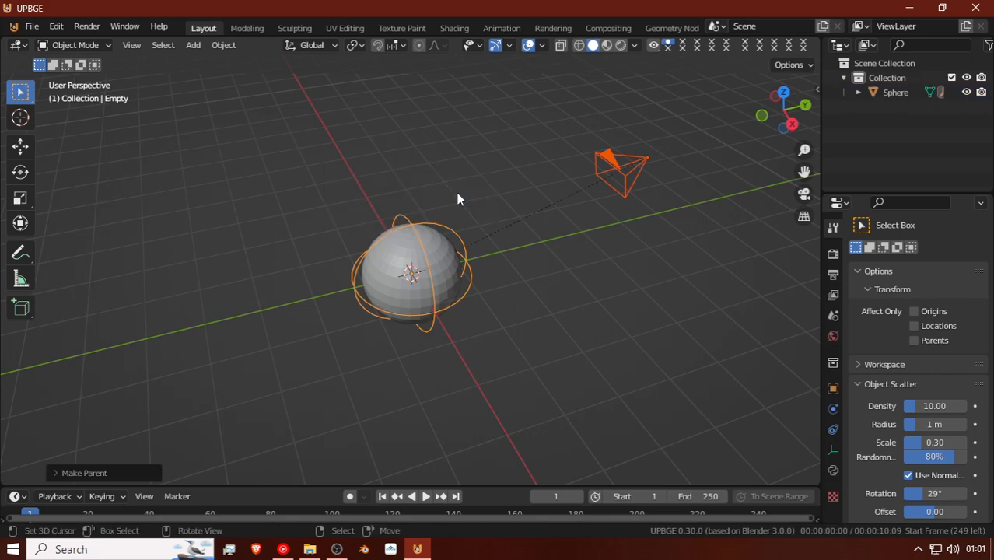
Step: Test the parenting by moving the sphere and rotating the spherical empty about Z, cancelling both transforms
click(460, 246)
key(g)
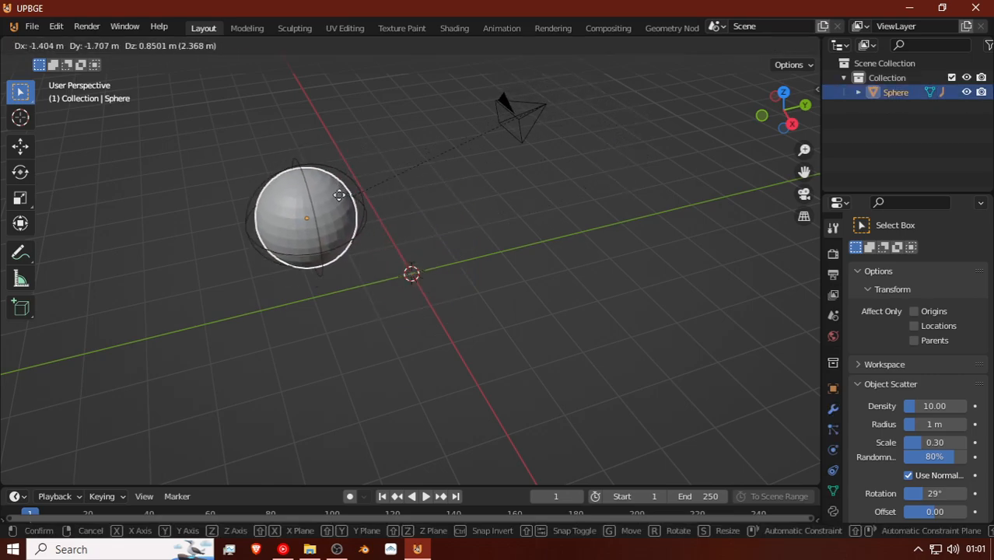
click(449, 245)
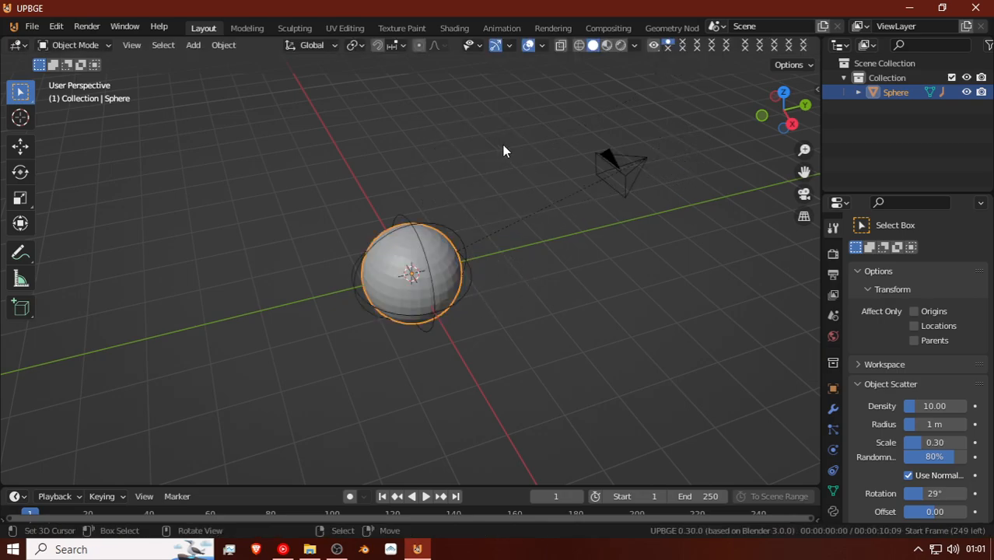
click(464, 245)
key(r)
key(z)
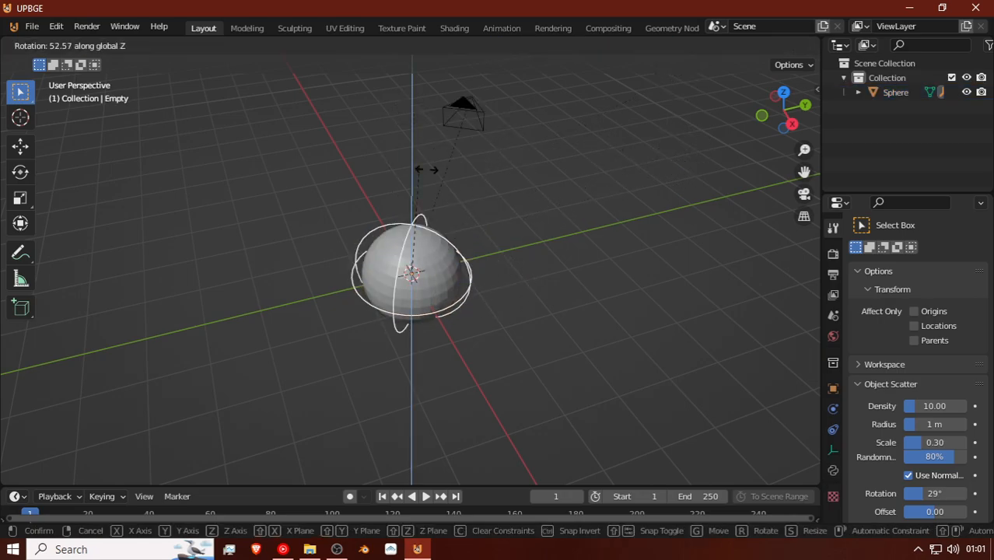
click(491, 229)
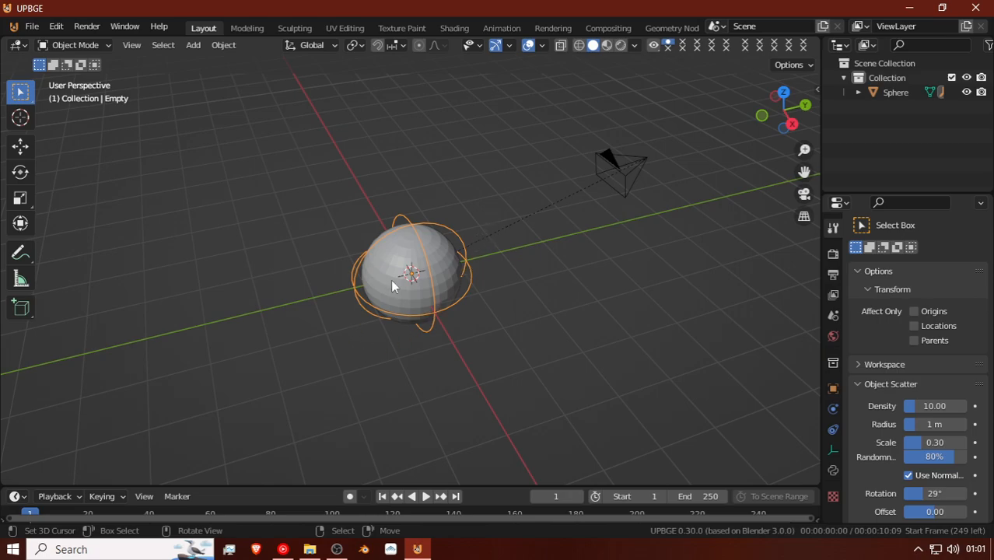
Step: Add an Arrows empty at the centre of the ball
scroll(391, 284, down, 3)
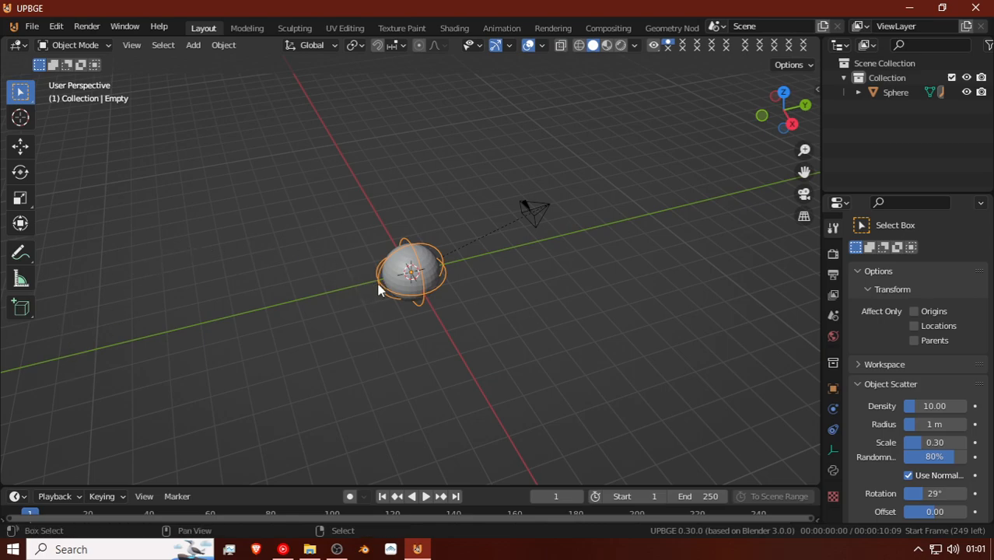
key(shift+a)
mouse_move(360, 162)
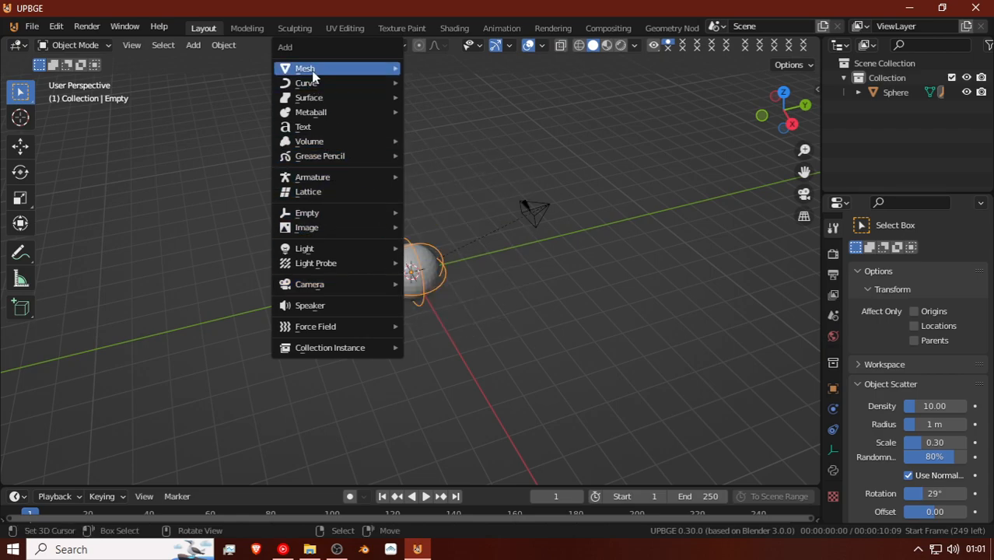
mouse_move(328, 211)
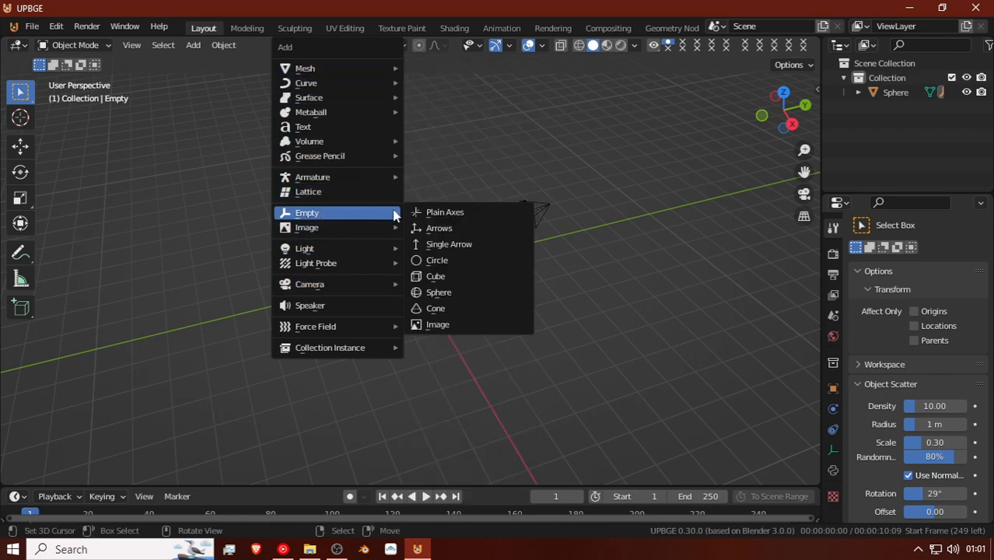
click(457, 227)
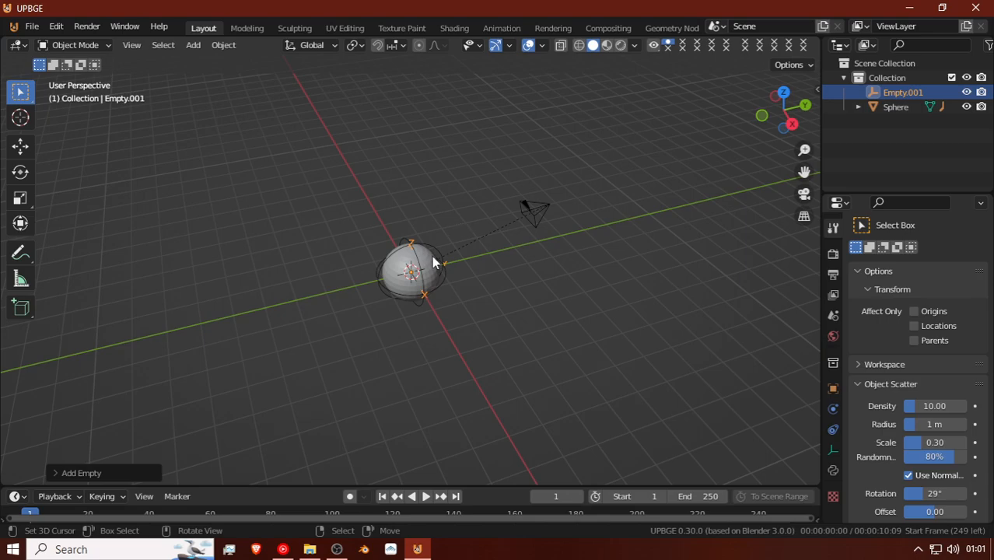
Step: Move the Arrows empty along the negative Y axis to the side of the ball opposite the camera
key(g)
key(y)
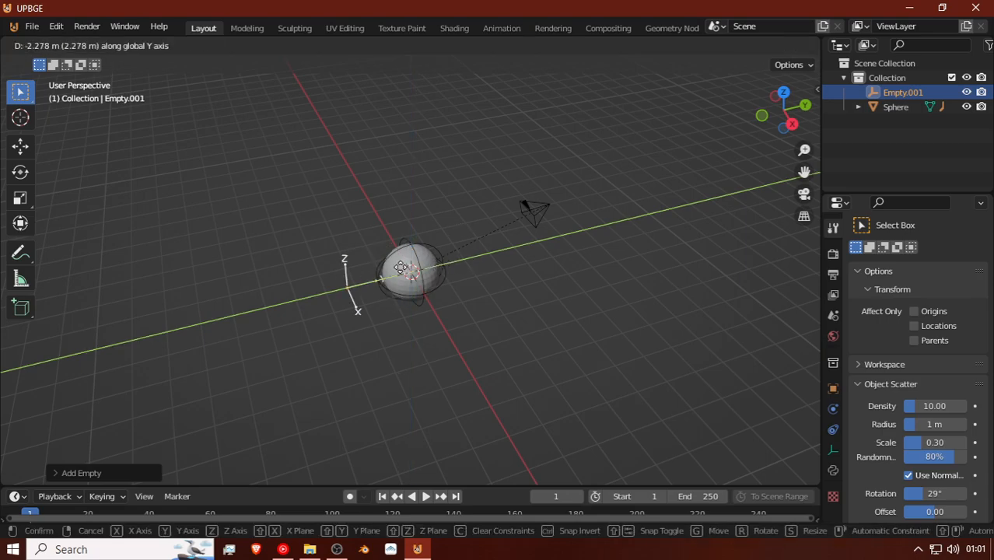
click(406, 255)
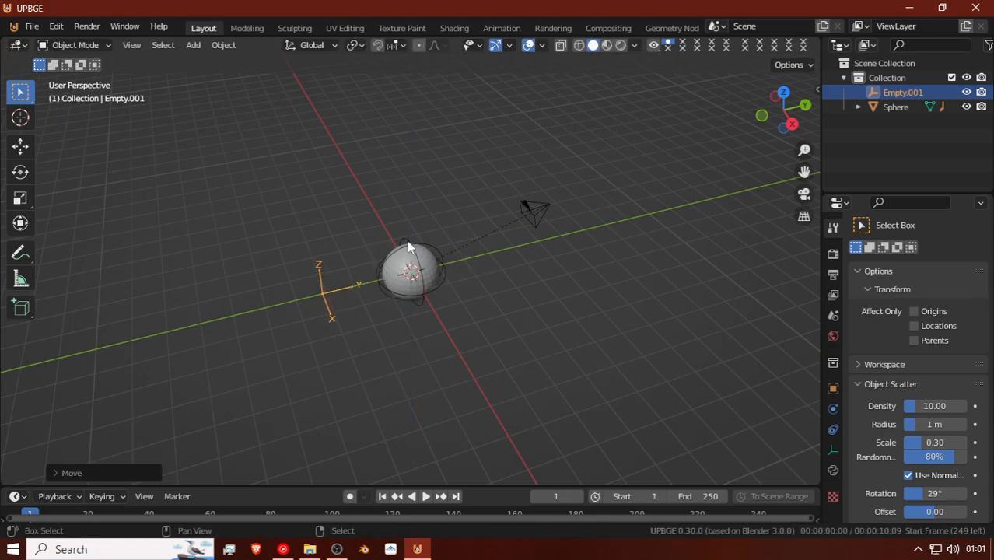
key(g)
key(y)
click(337, 298)
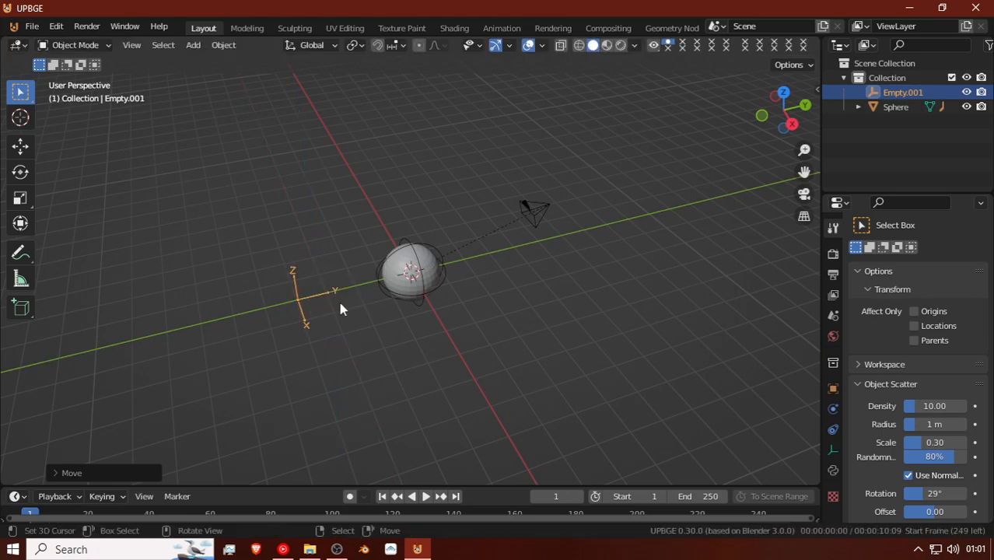
Step: Parent the Arrows empty to the spherical empty around the ball using the Object parent type
click(415, 265)
key(ctrl)
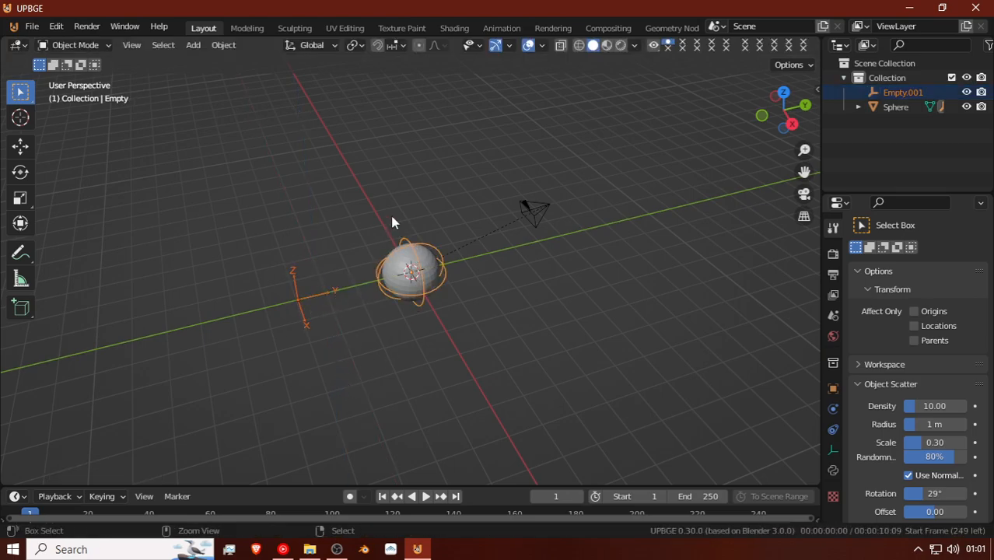
key(ctrl+p)
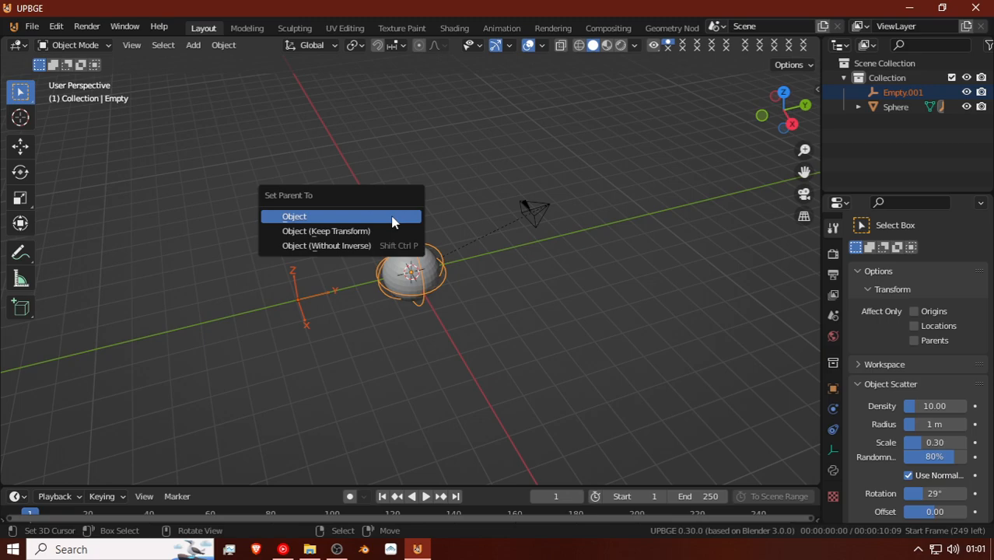
click(392, 221)
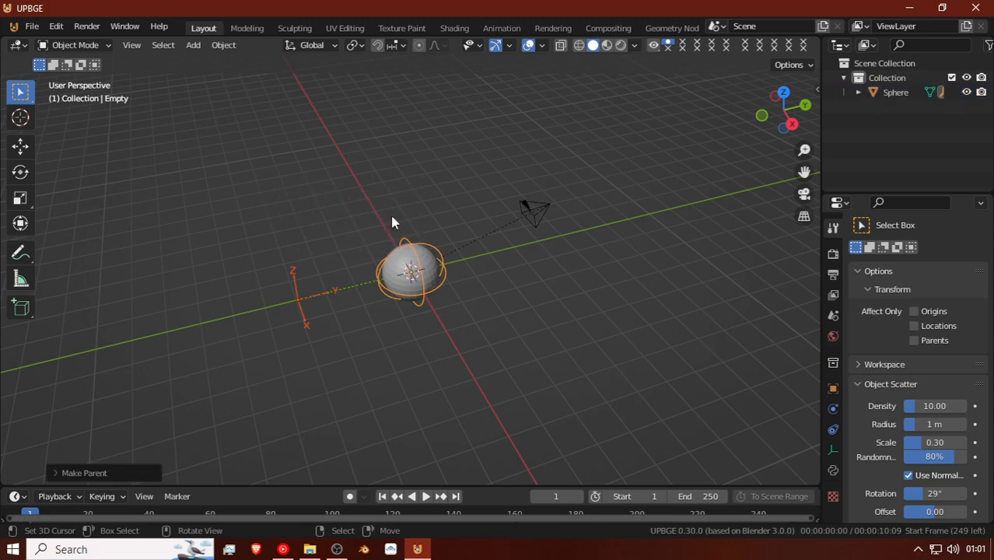
Step: Test-rotate the spherical empty about the Z axis with its camera and Arrows empty, and cancel the rotation
click(445, 264)
click(445, 262)
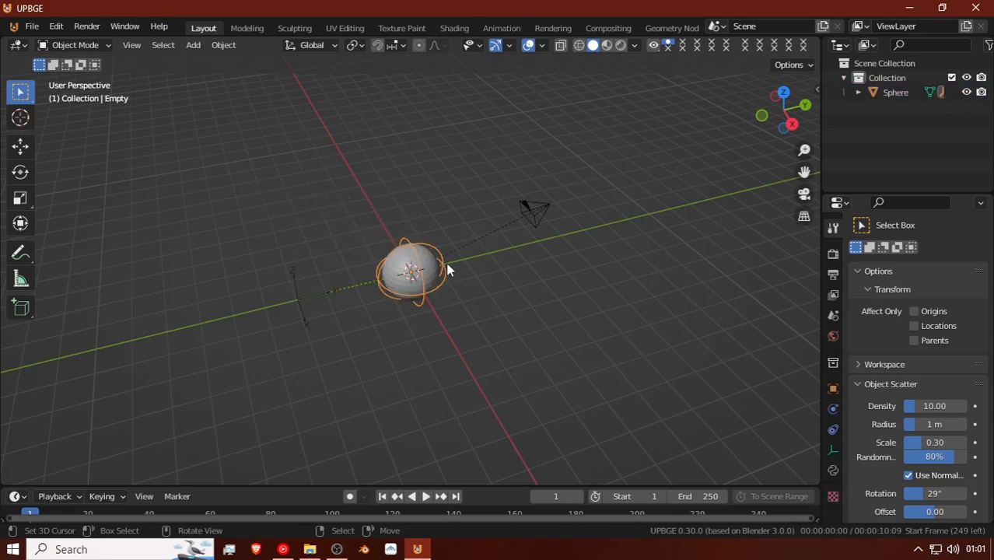
key(r)
key(z)
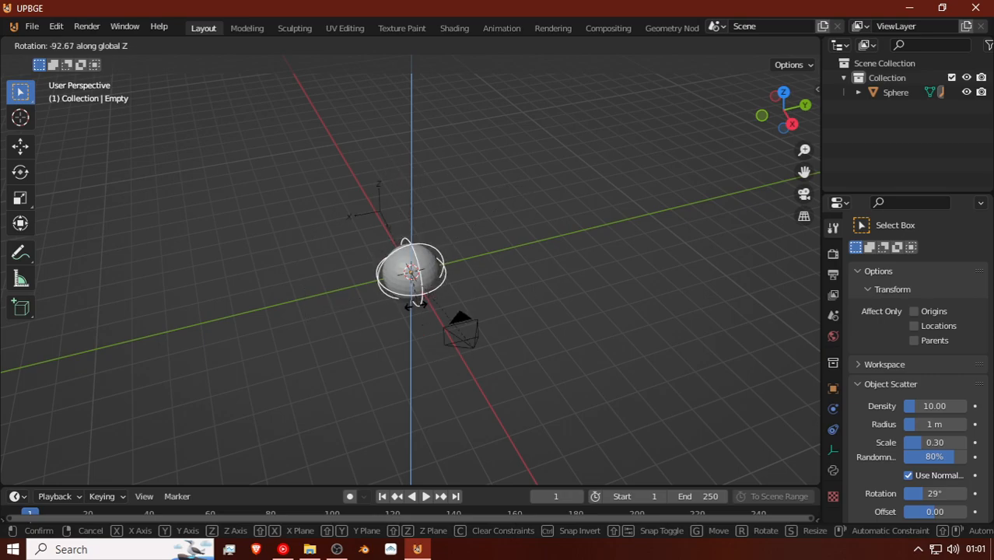
click(445, 269)
Step: Test the sphere's parenting by rotating it about Z and moving it freely, leaving it at its original position
click(432, 270)
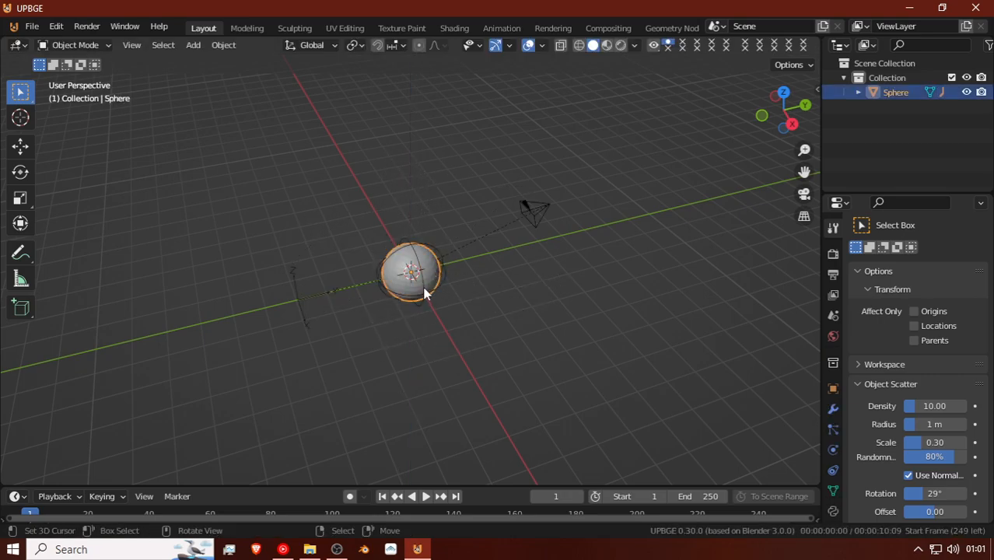
key(r)
key(z)
click(454, 274)
key(g)
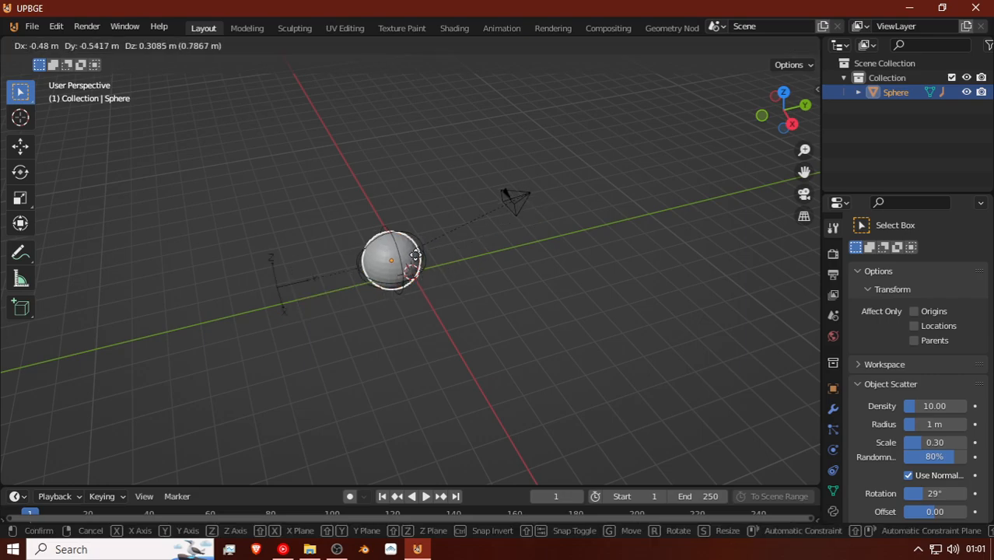
right_click(414, 292)
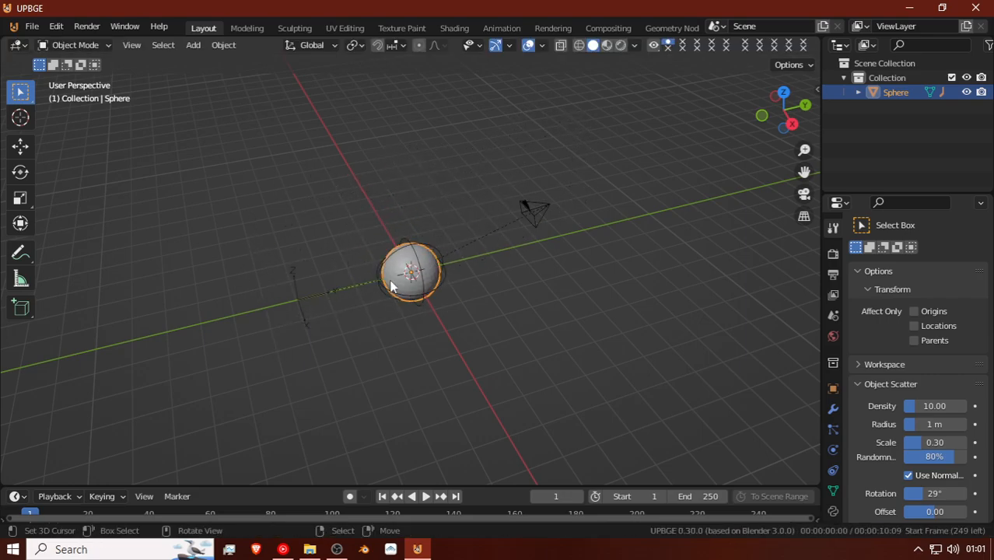
Step: Enlarge the timeline area and change it to the Logic Bricks Editor
drag(237, 486, 286, 318)
click(15, 329)
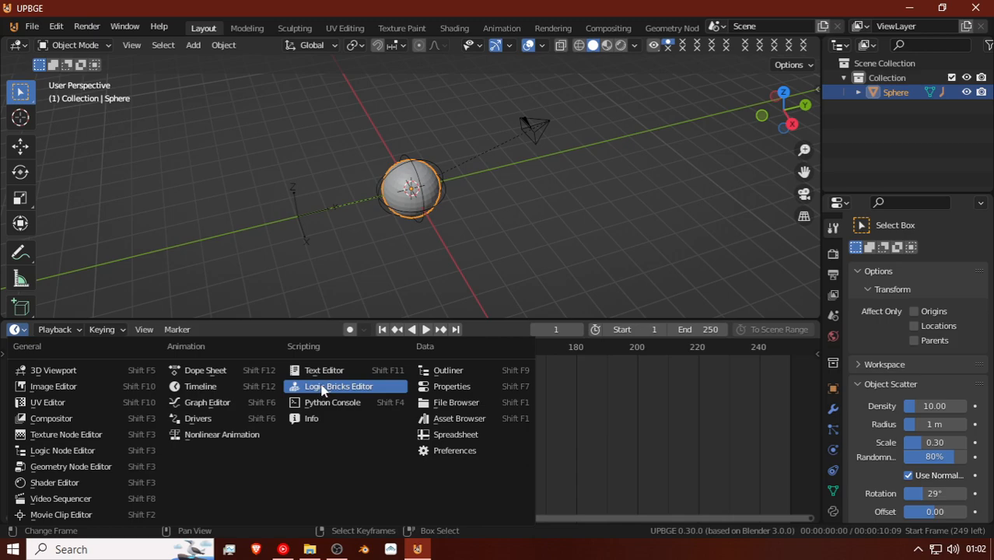
click(346, 391)
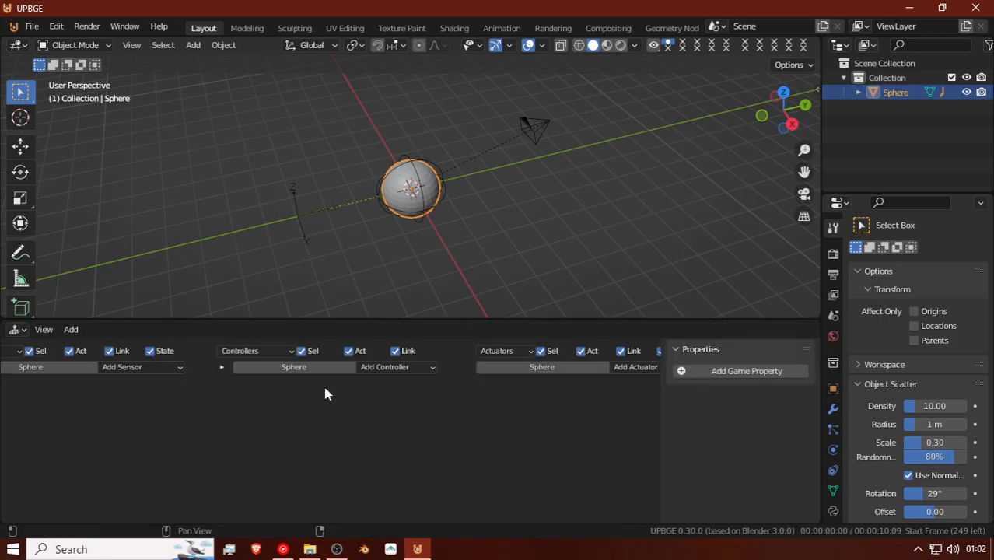
Step: Add a Keyboard sensor and an Edit Object actuator to the sphere
click(129, 368)
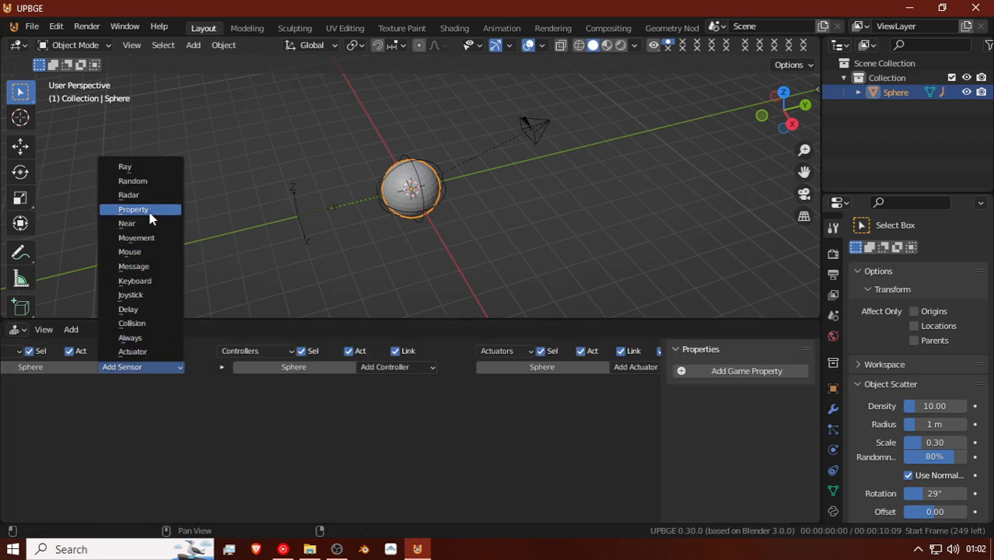
click(147, 281)
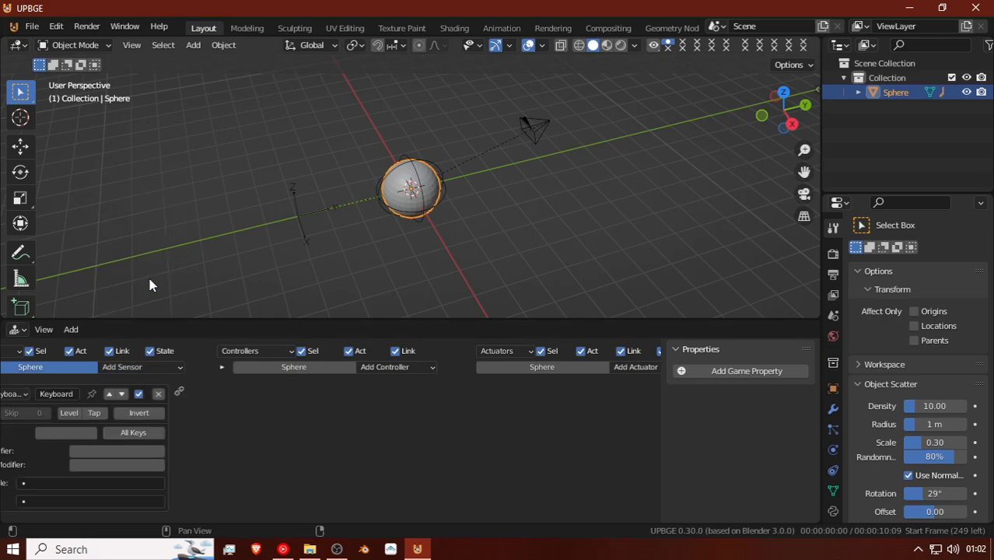
click(632, 368)
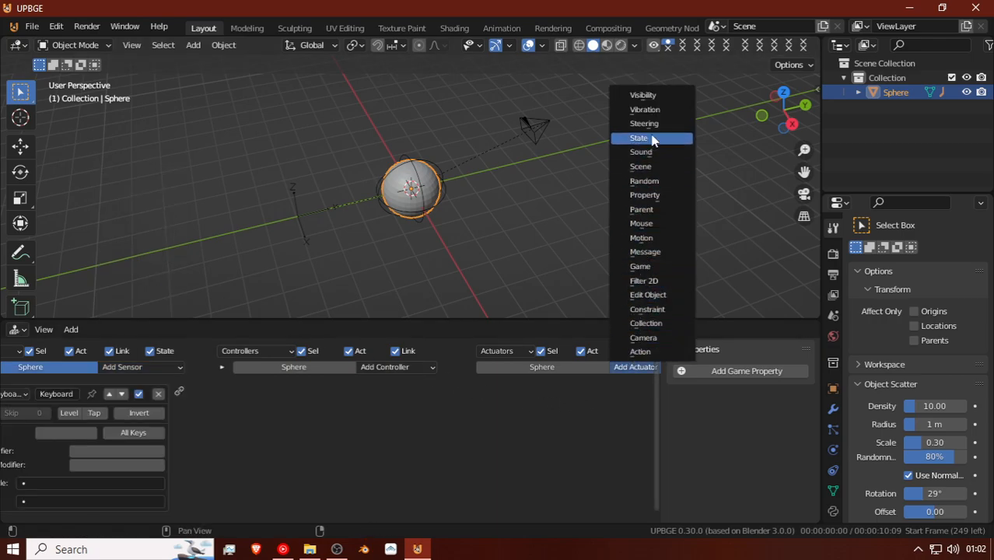
click(648, 295)
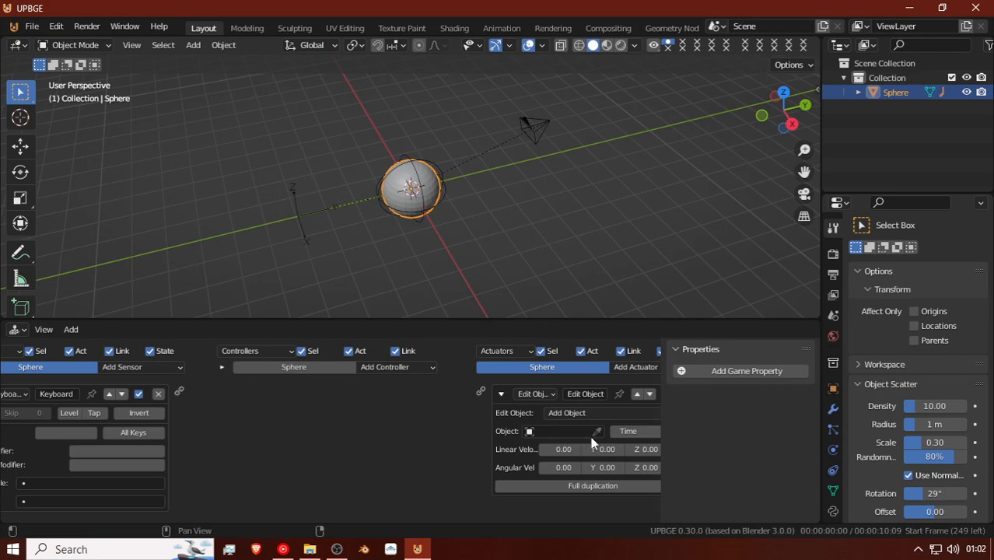
Step: Set the Edit Object actuator to Track to with Time 20, and link the Keyboard sensor to it through an And controller
click(594, 412)
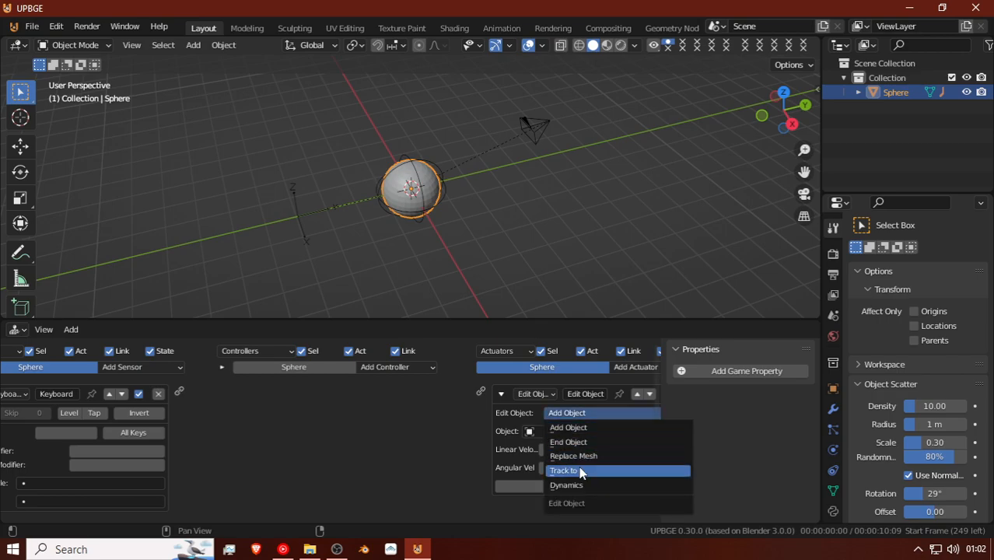
click(578, 471)
click(626, 432)
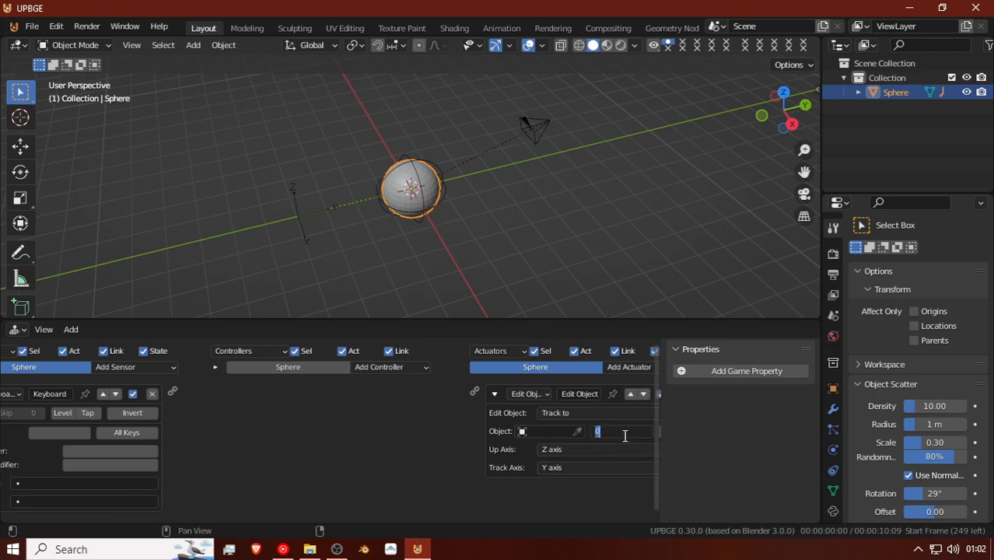
key(Return)
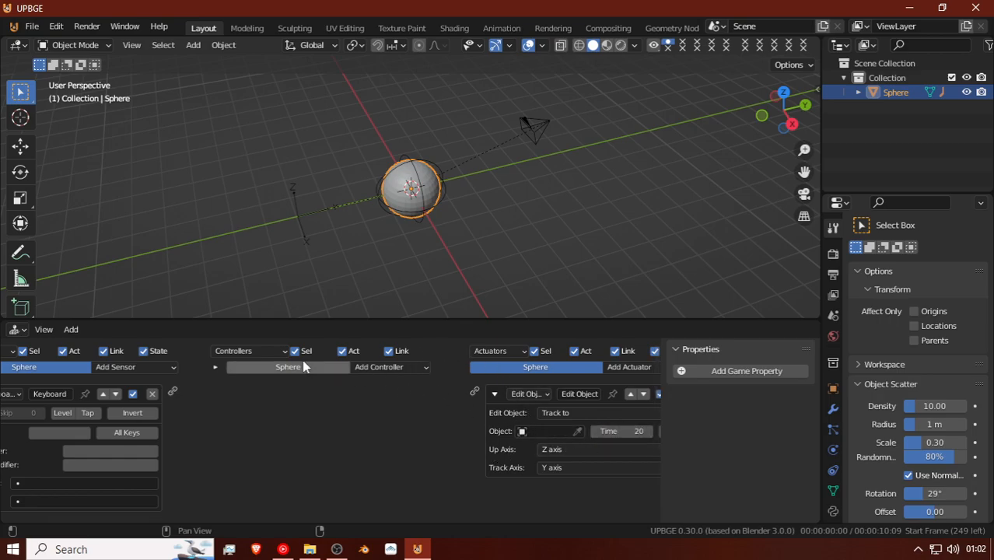
drag(268, 338, 473, 393)
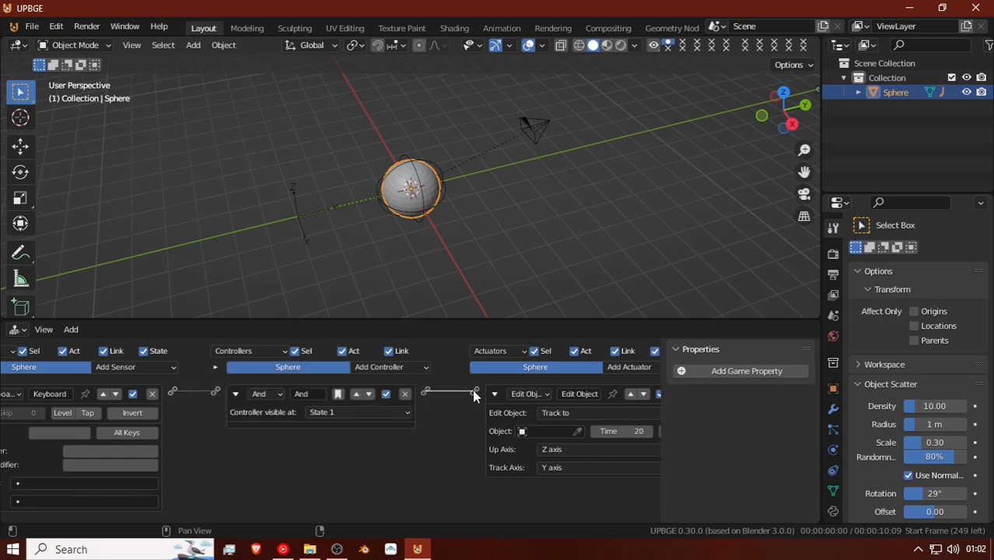
Step: Add a Mouse sensor to the empty surrounding the sphere and set its mouse event to Movement
click(437, 164)
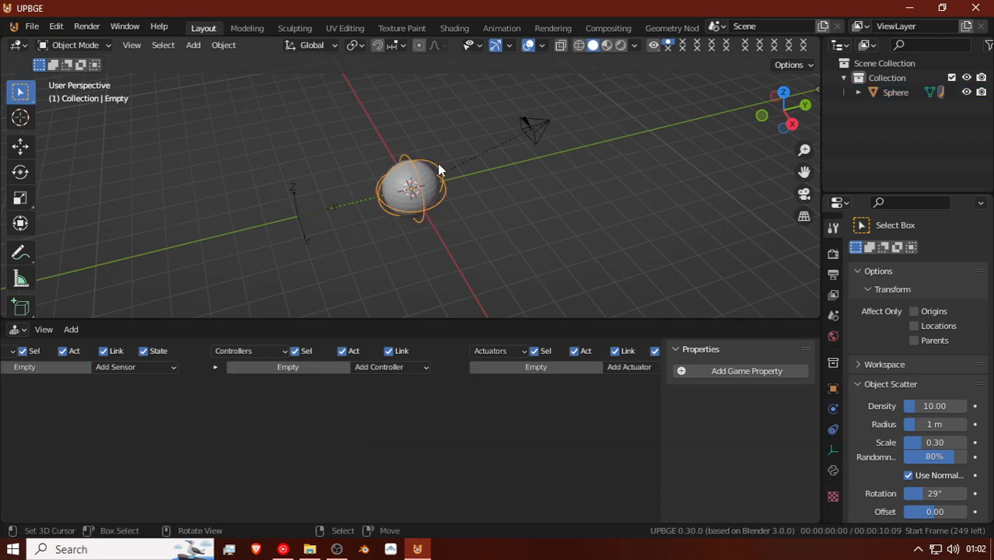
click(140, 370)
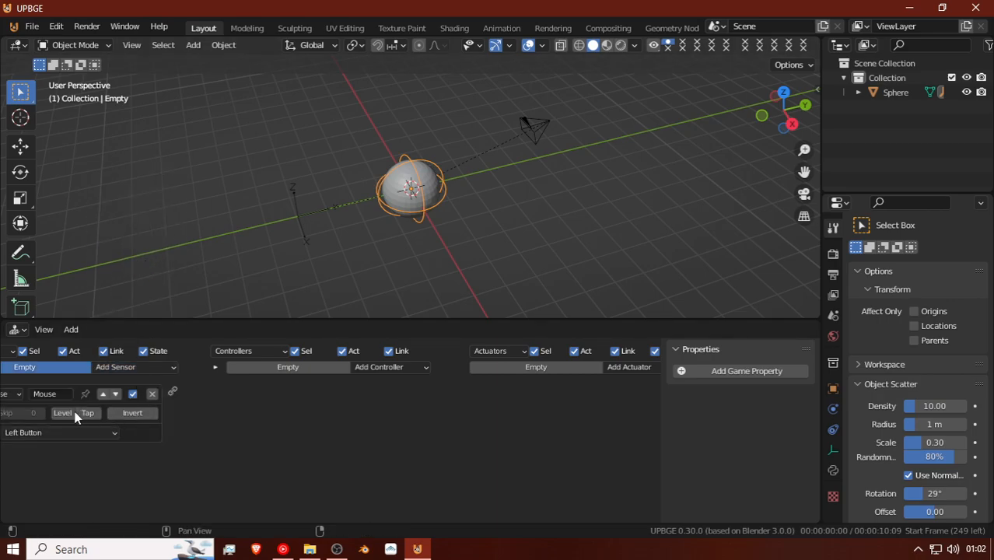
click(63, 432)
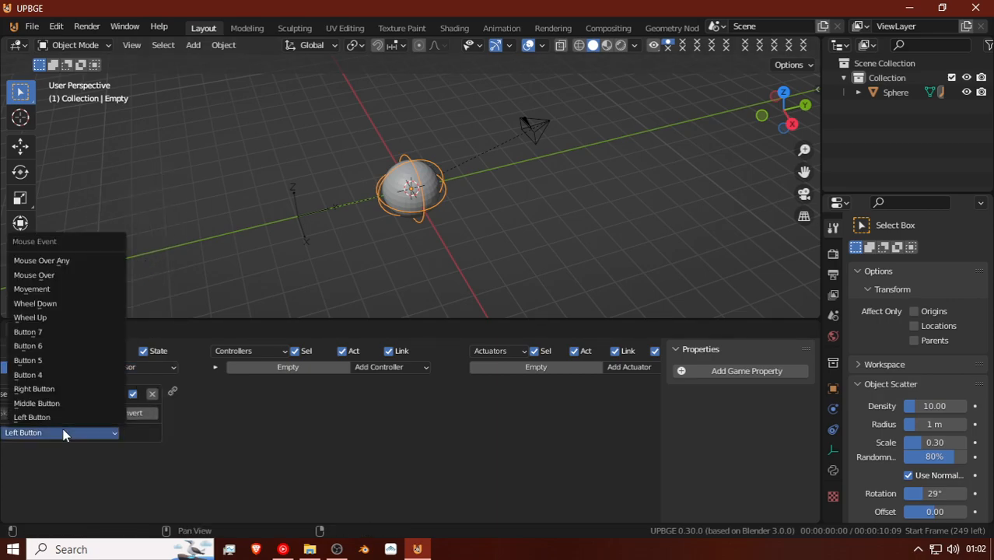
click(67, 290)
Step: Add a Mouse actuator in Look mode to the empty and link the Mouse sensor to it through an And controller
click(623, 371)
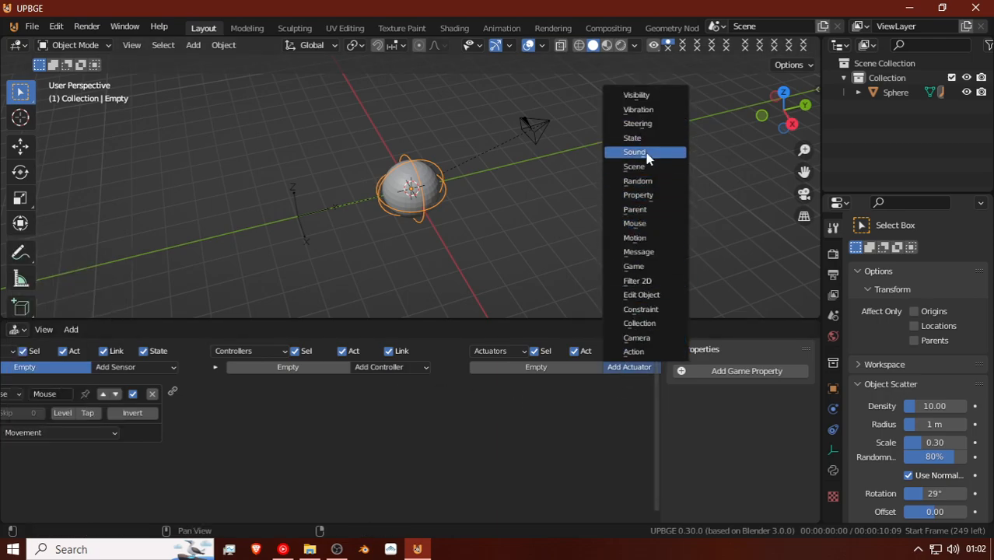
click(644, 223)
click(555, 413)
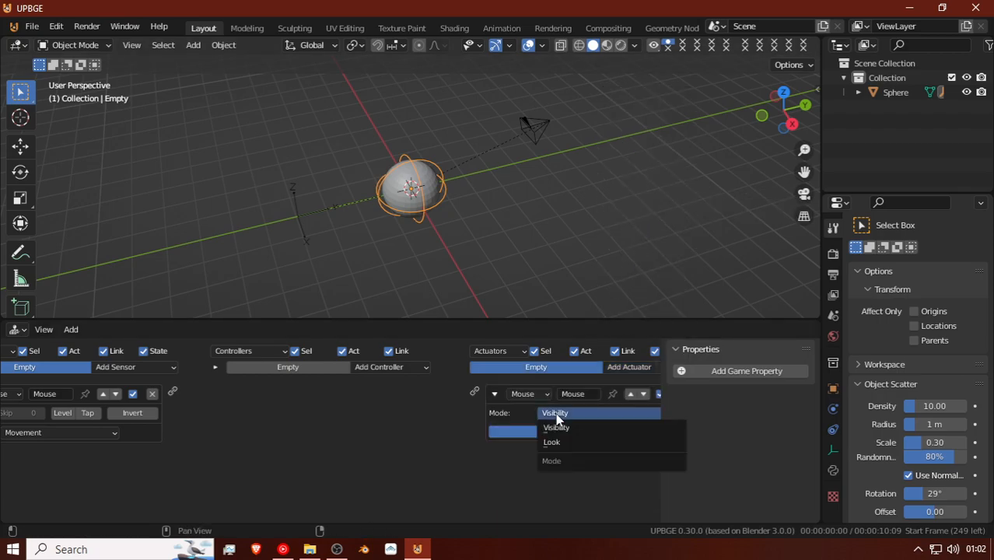
click(566, 442)
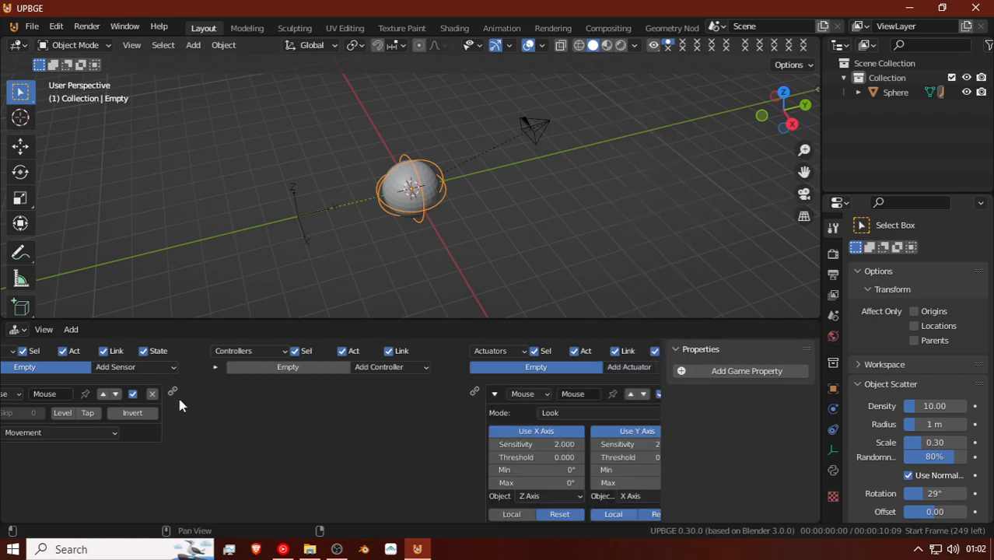
drag(173, 391, 475, 391)
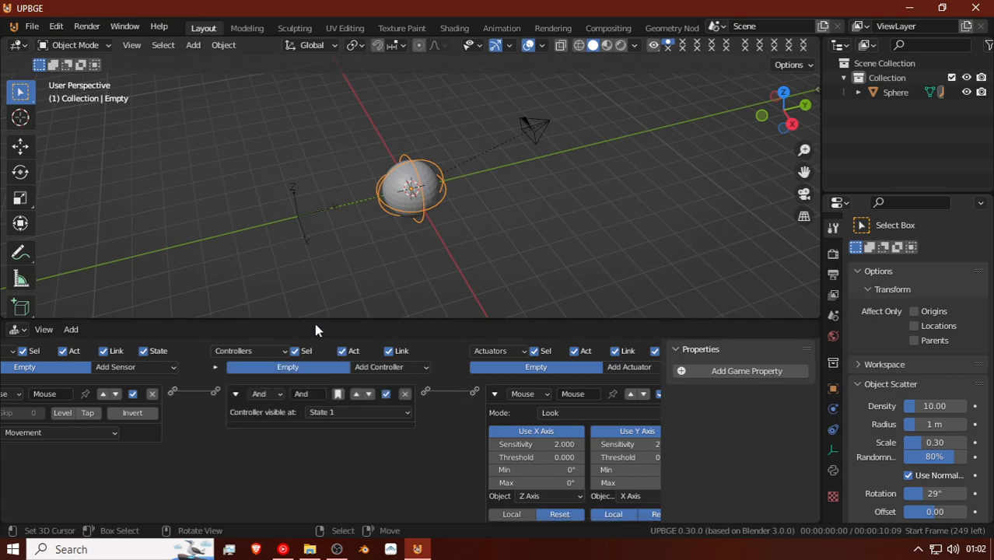
Step: Set the sphere's Track to actuator to target Empty.001 with -Y axis as the track axis
click(401, 189)
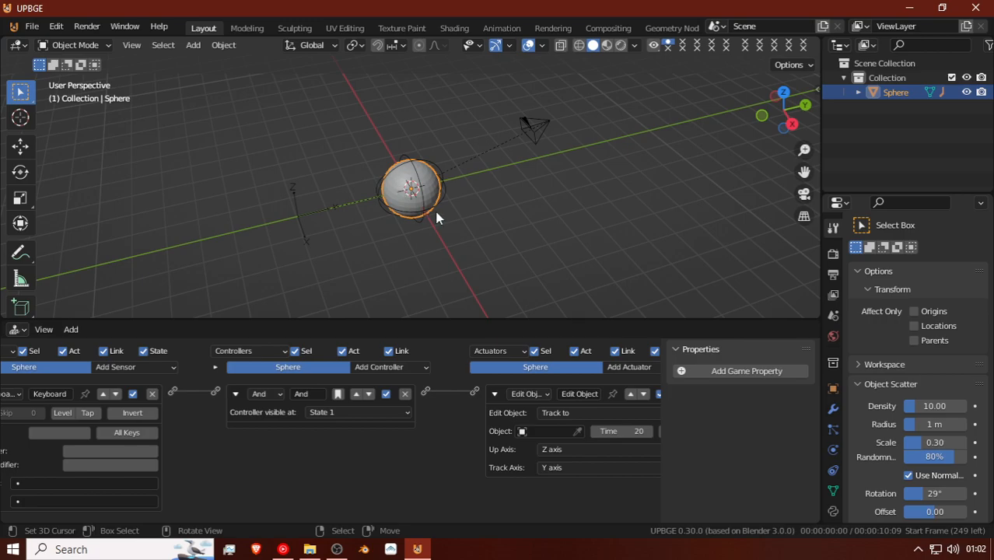
click(21, 147)
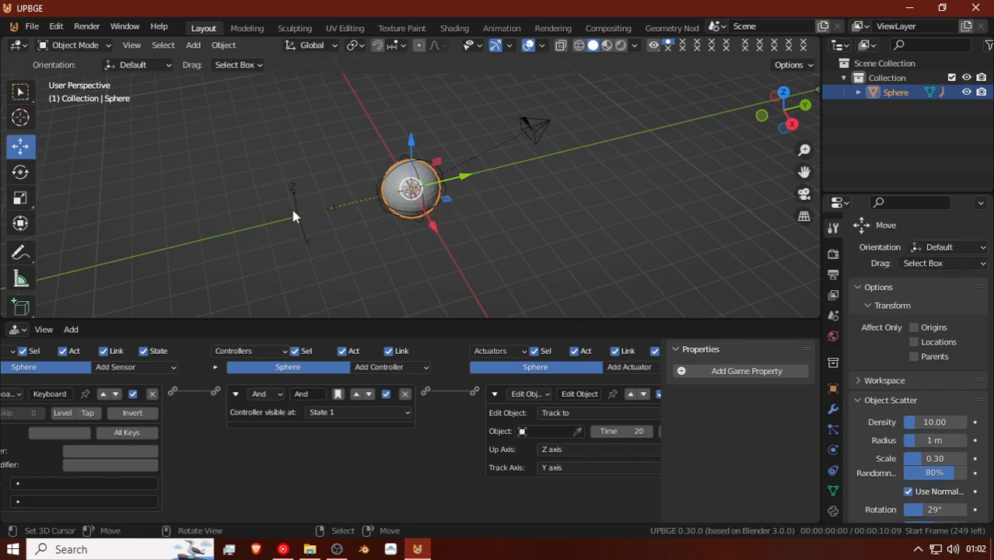
click(577, 432)
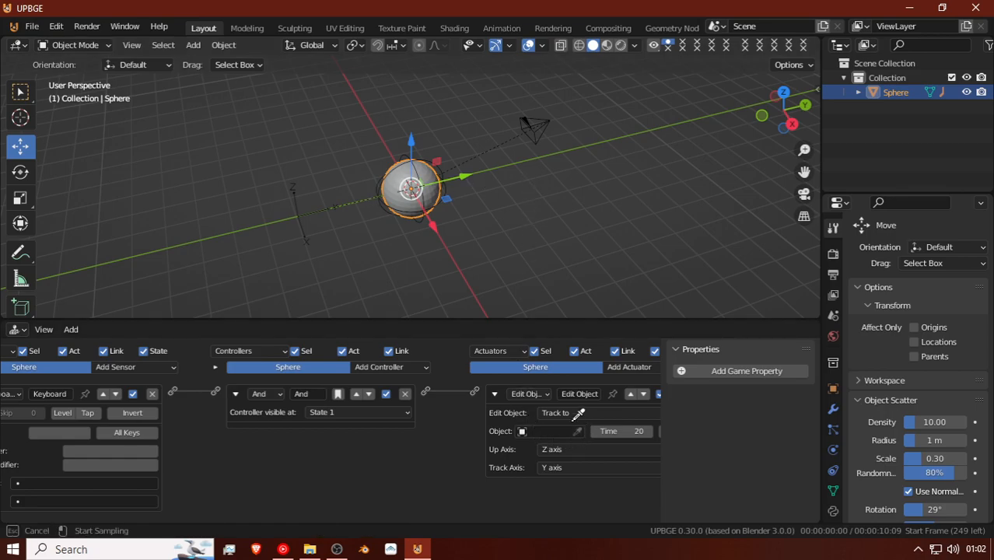
click(296, 200)
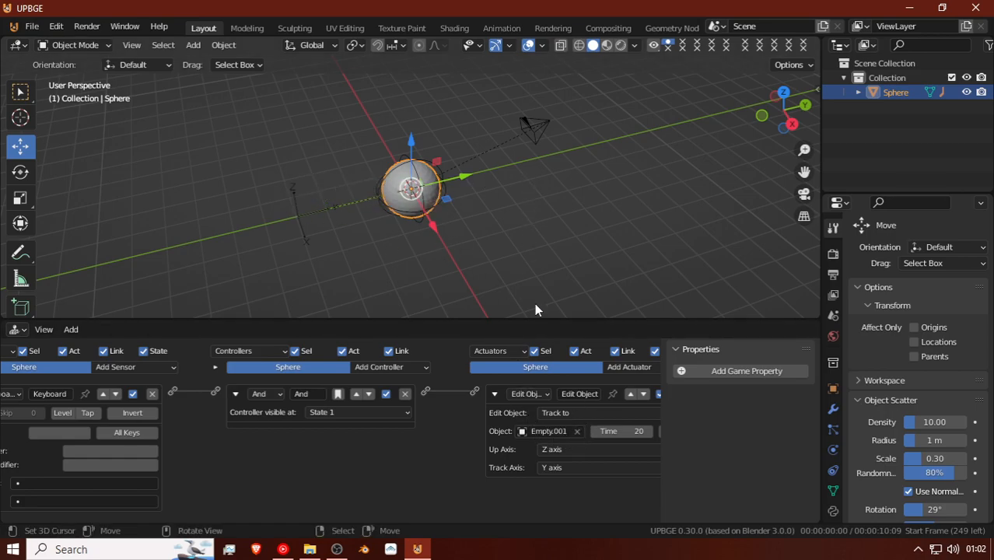
click(584, 470)
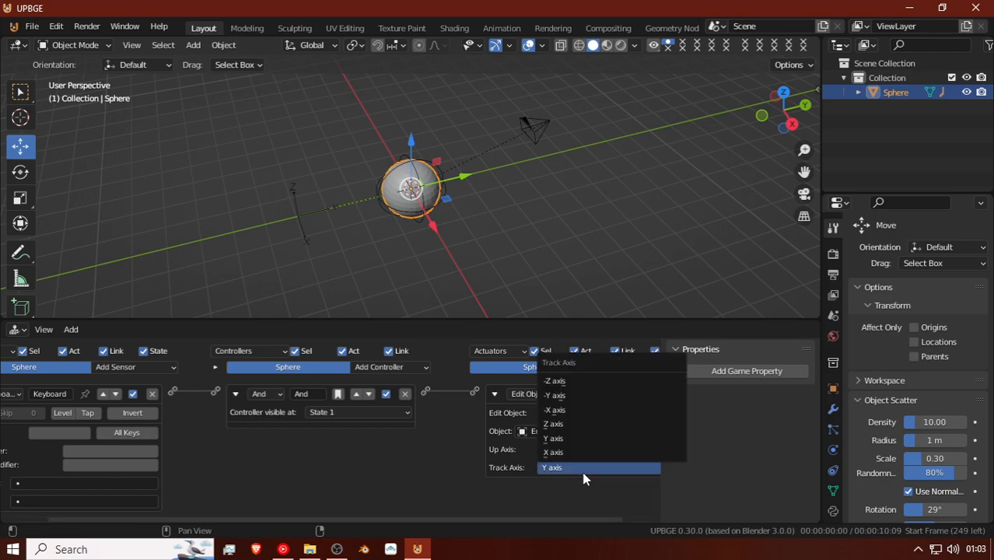
click(603, 396)
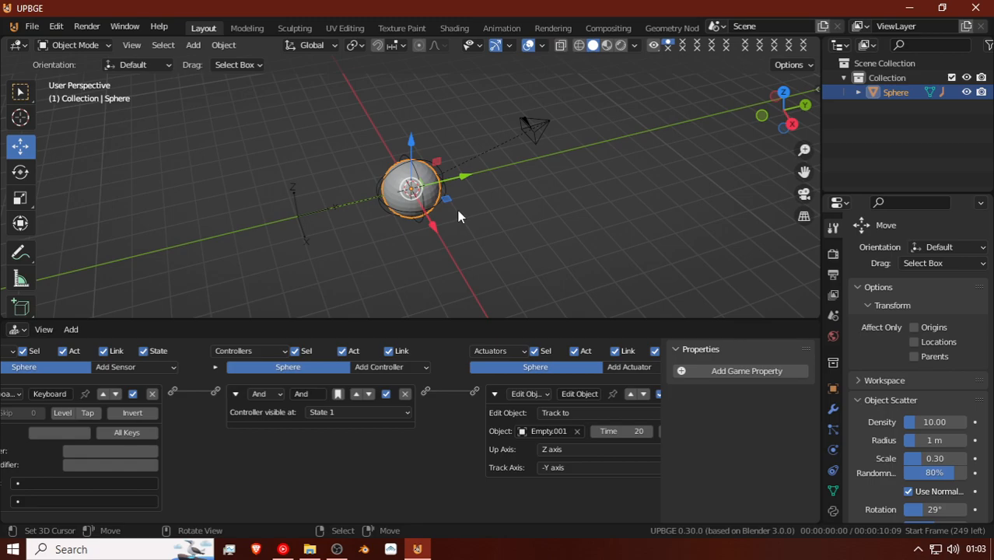
Step: In Edit Mode, select two separate face patches as eyes on the side of the sphere facing the target empty
middle_drag(360, 190, 398, 150)
key(Tab)
scroll(398, 151, up, 2)
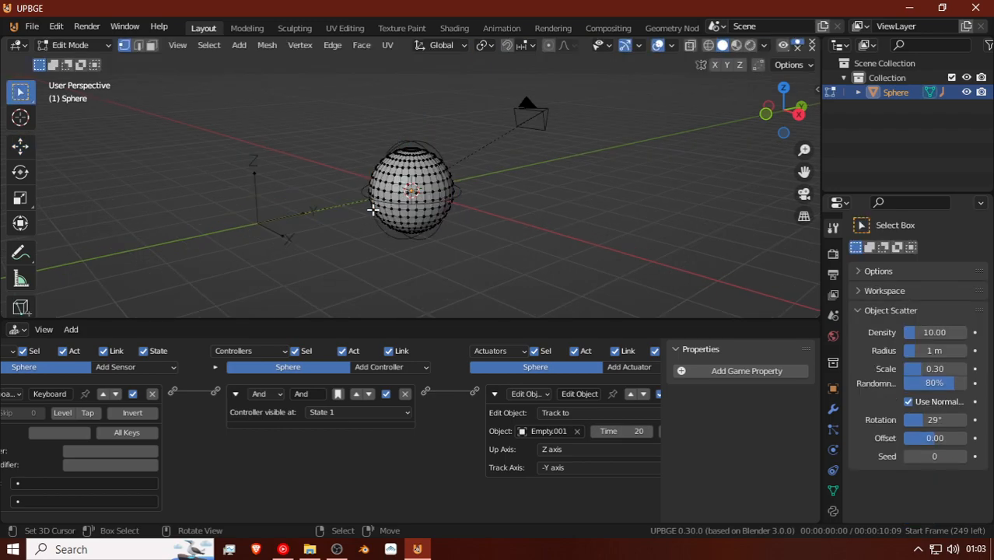
middle_drag(394, 204, 559, 225)
scroll(544, 228, up, 3)
scroll(535, 232, up, 2)
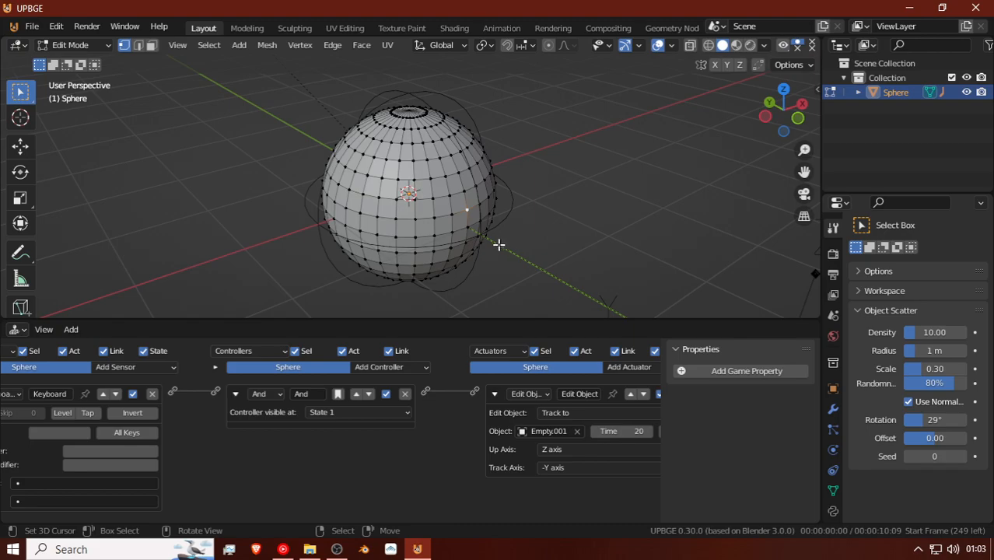
middle_drag(468, 219, 442, 193)
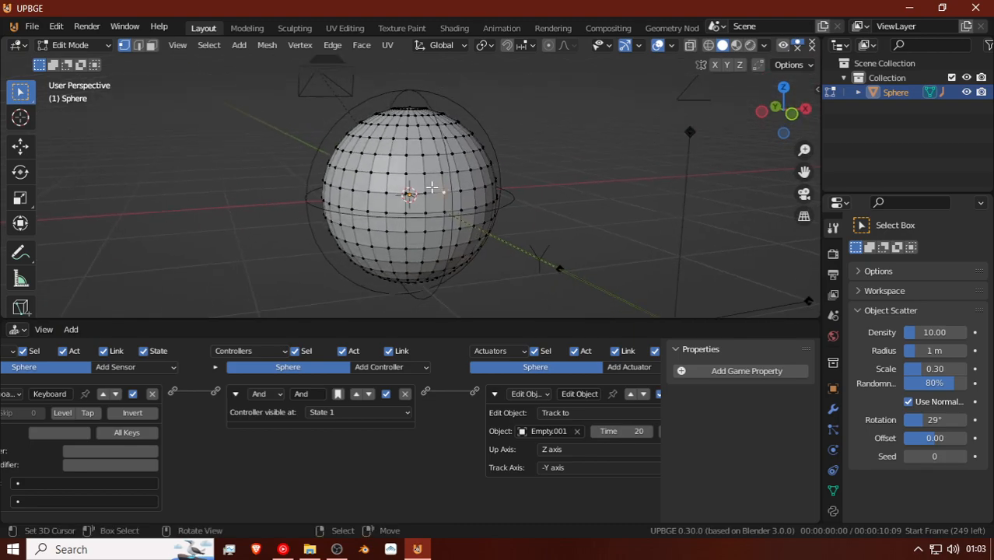
click(407, 172)
shift+click(440, 172)
shift+click(443, 192)
shift+click(407, 192)
middle_drag(473, 189, 412, 177)
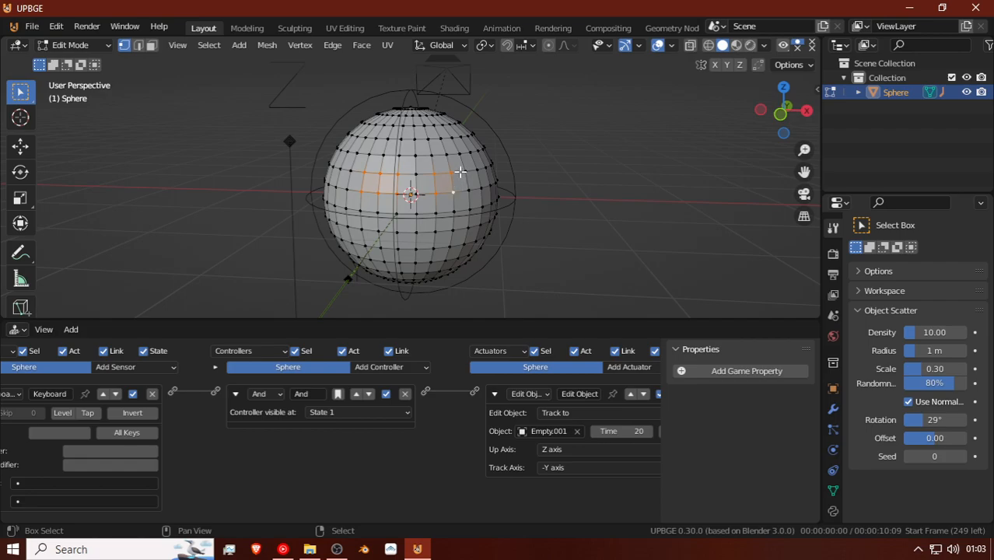
middle_drag(467, 188, 421, 175)
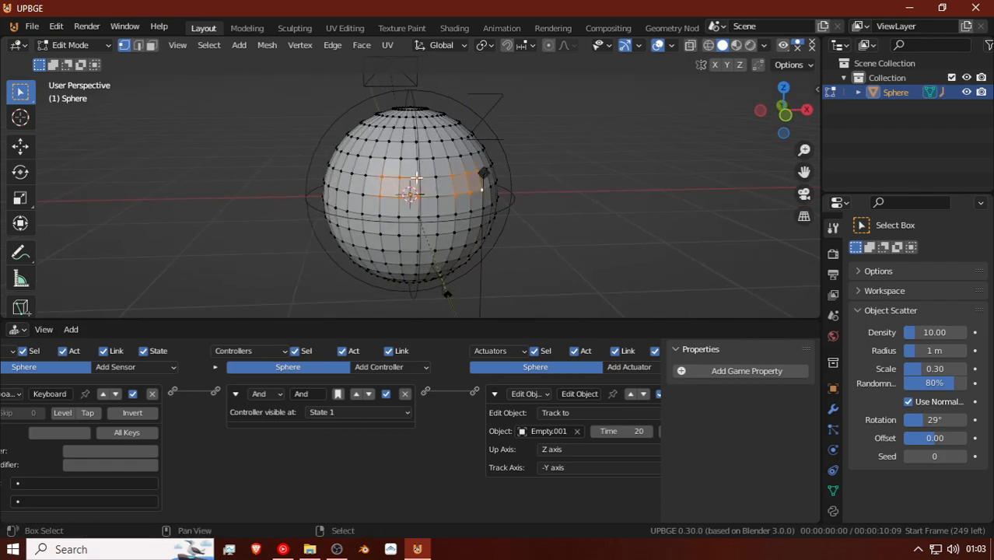
shift+click(364, 195)
mouse_move(441, 211)
middle_down()
mouse_move(422, 216)
mouse_move(443, 224)
middle_up()
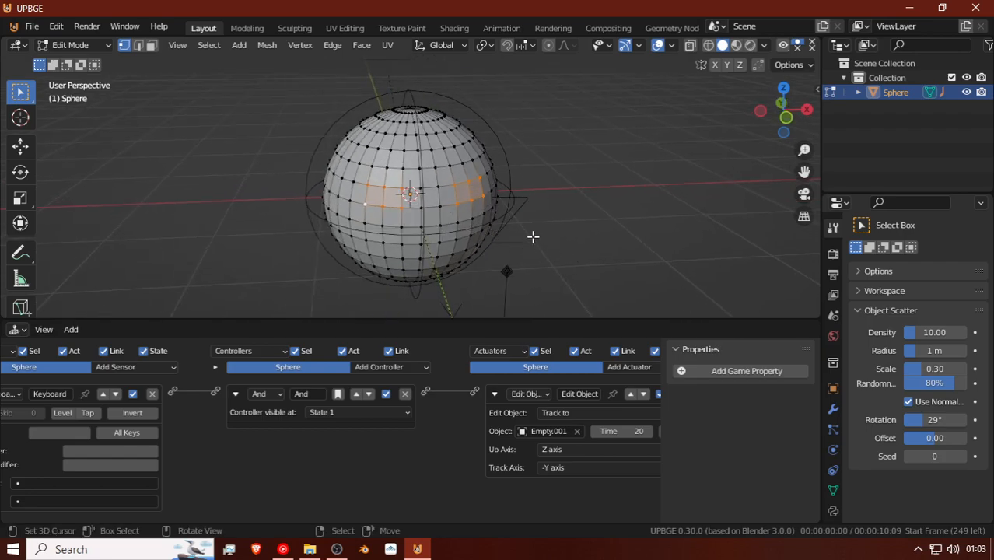
Step: Inset the selected eye faces, extrude them into the sphere and scale them down slightly to form eye sockets
key(i)
click(511, 229)
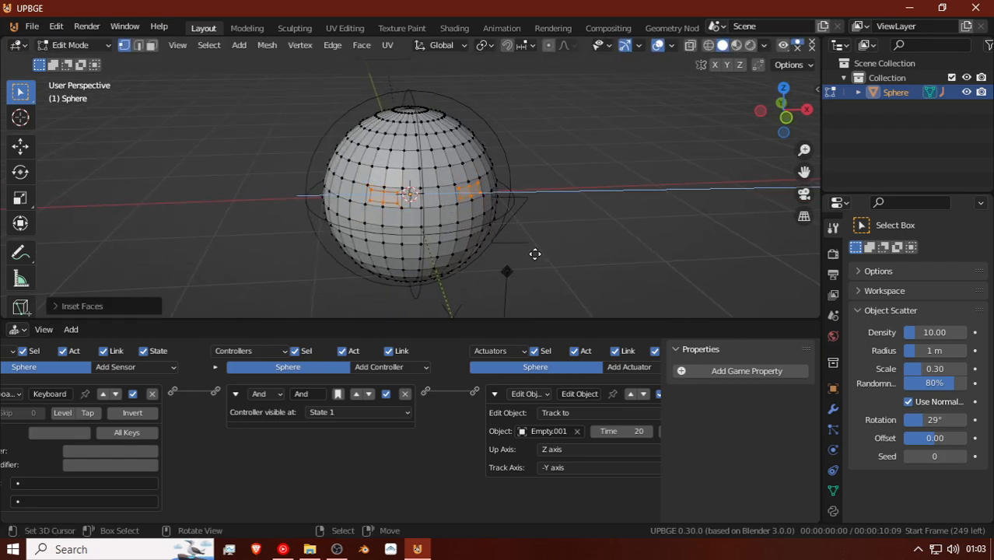
key(e)
click(529, 248)
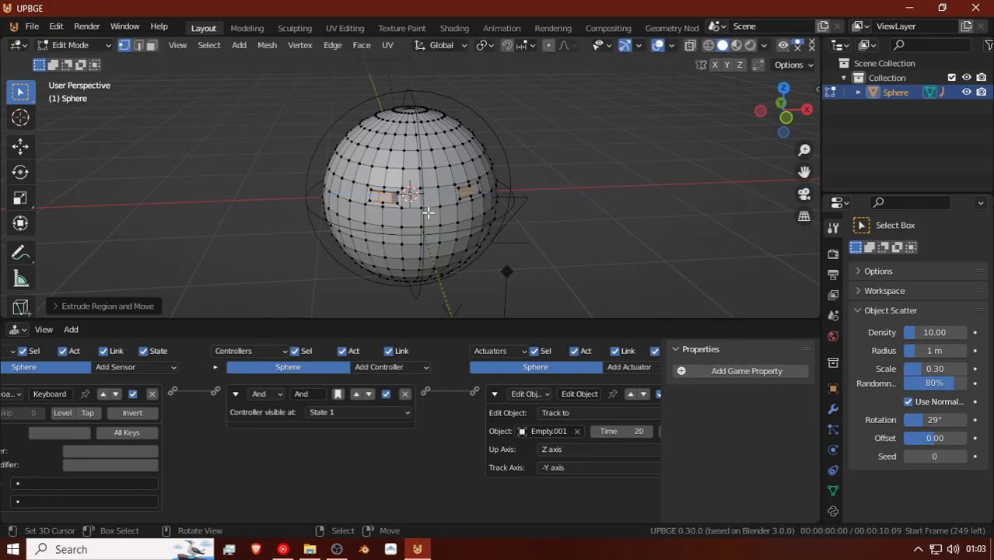
key(s)
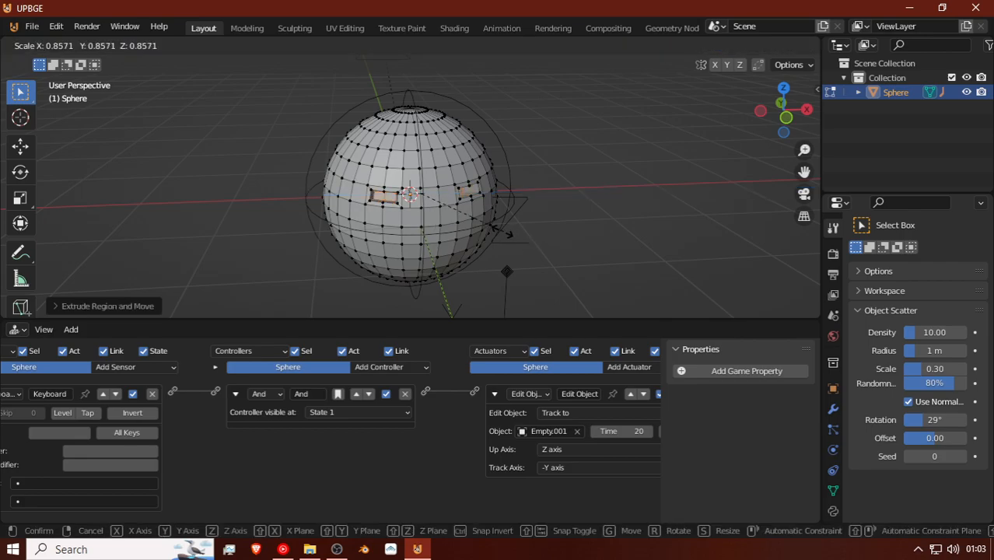
click(494, 230)
Step: Switch to face selection and pull the faces between the eyes outward along Y to form a nose
middle_drag(467, 229, 451, 199)
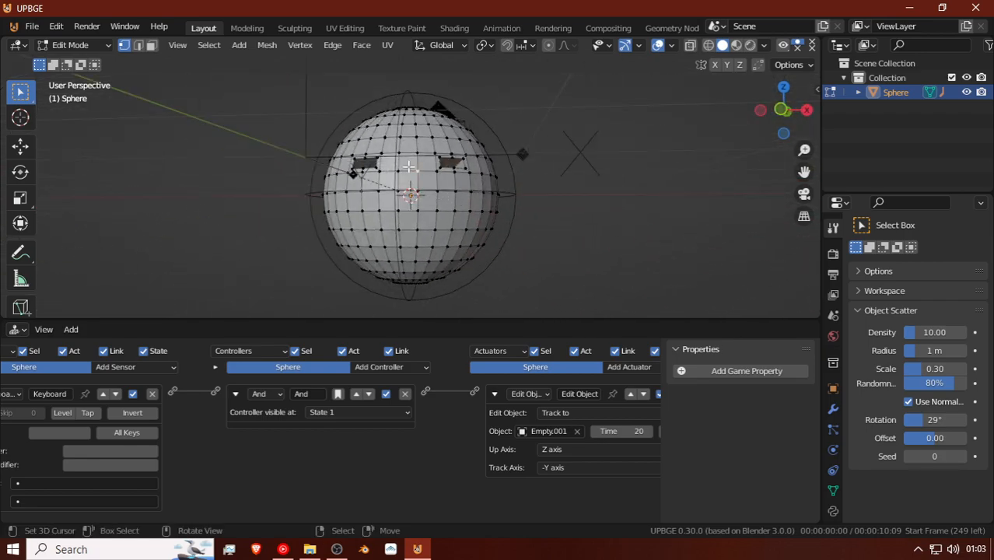
click(151, 45)
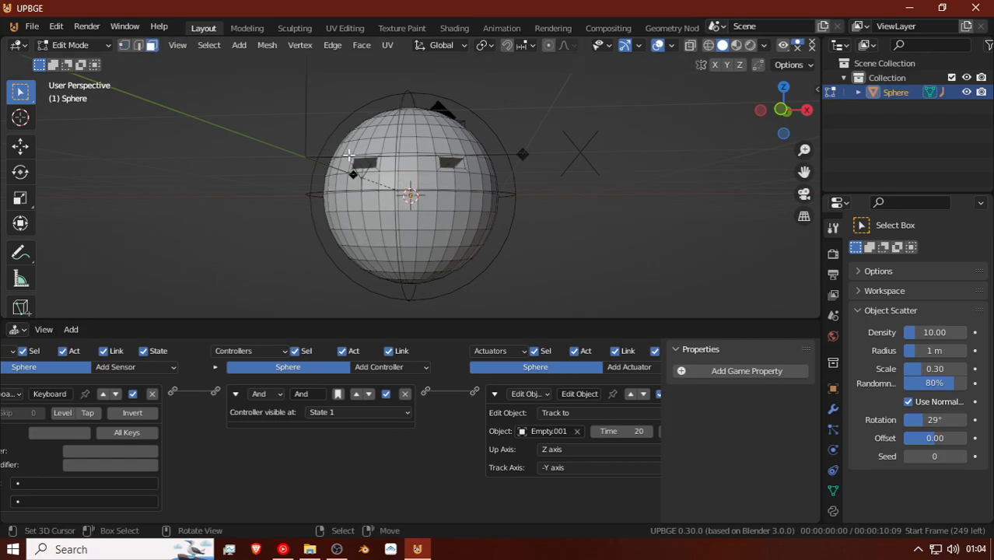
mouse_move(411, 189)
middle_down()
mouse_move(475, 219)
mouse_move(400, 203)
middle_up()
key(g)
key(y)
click(484, 221)
Step: Select a row of faces below the nose, inset it and extrude it inward to form a mouth
click(411, 227)
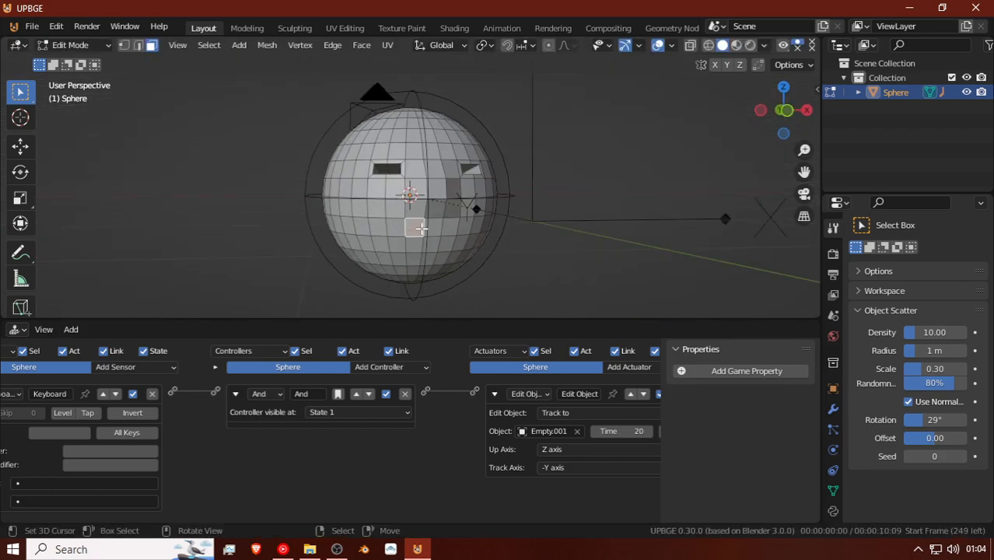
ctrl+click(465, 228)
key(i)
click(496, 261)
key(e)
click(487, 256)
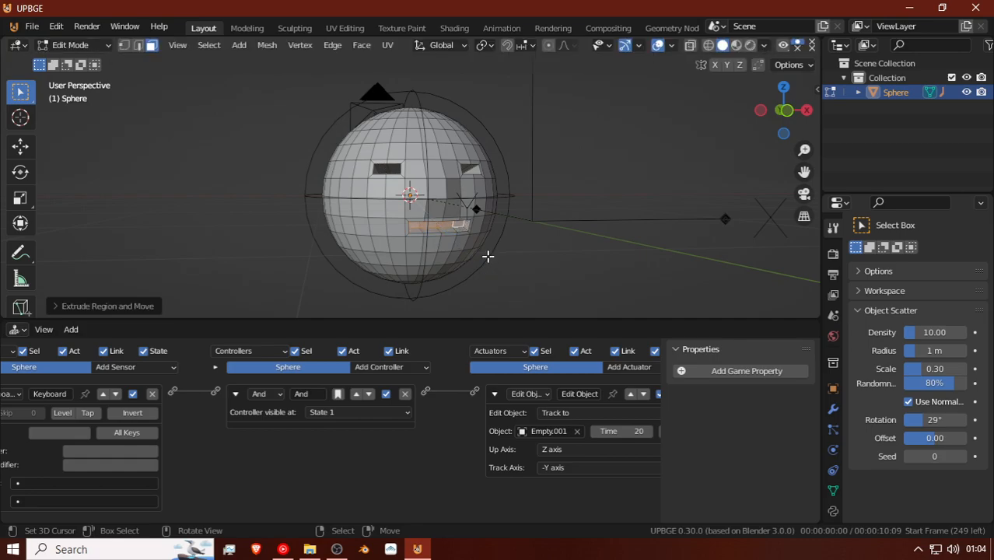
Step: Flatten the ring of faces around the mouth to about 0.52 along Z and return to Object Mode
alt+click(414, 234)
alt+click(423, 234)
key(s)
right_click(484, 236)
key(s)
key(z)
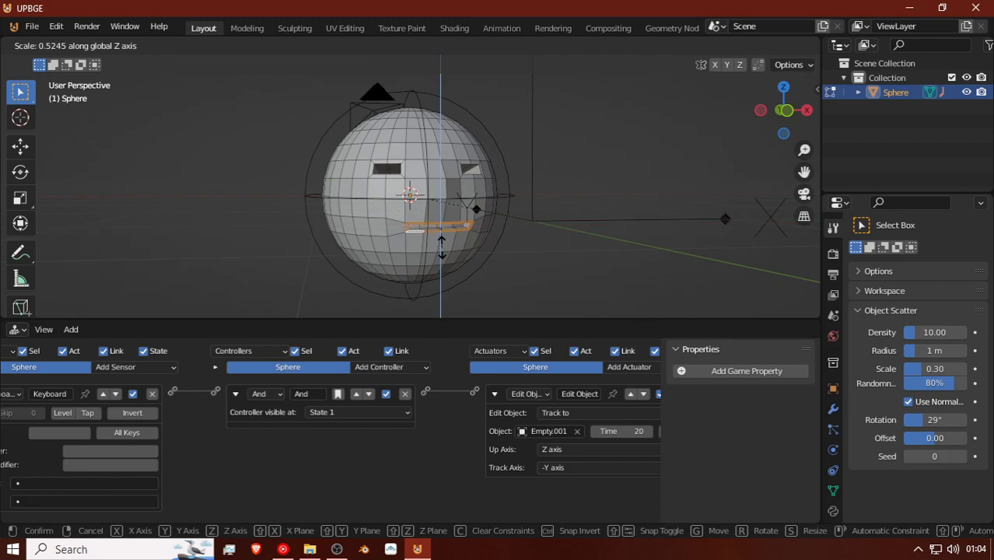
click(441, 243)
key(Tab)
middle_drag(383, 184, 213, 205)
key(Tab)
scroll(213, 208, down, 3)
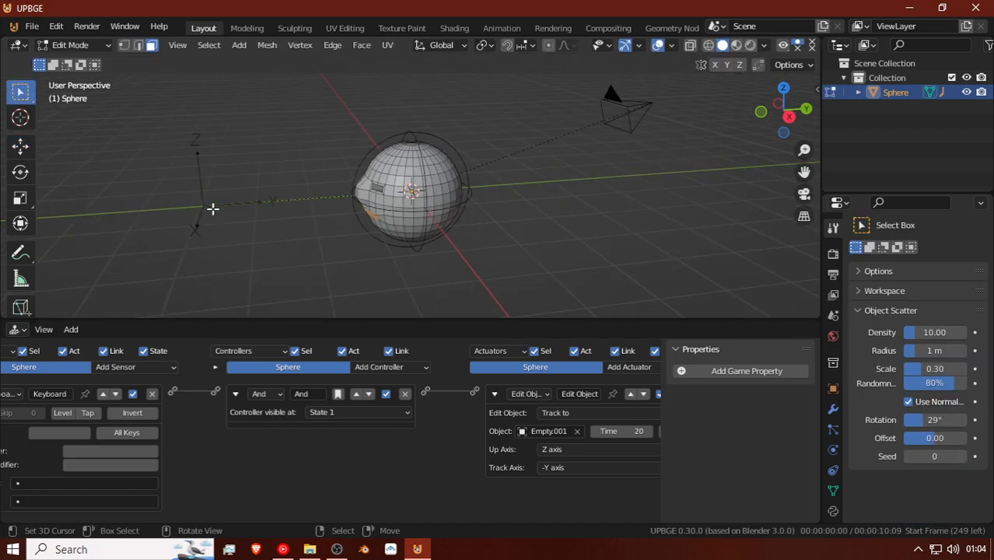
key(Tab)
Step: Try rotating the empty surrounding the sphere to test how the camera and target empty follow it
click(455, 147)
key(r)
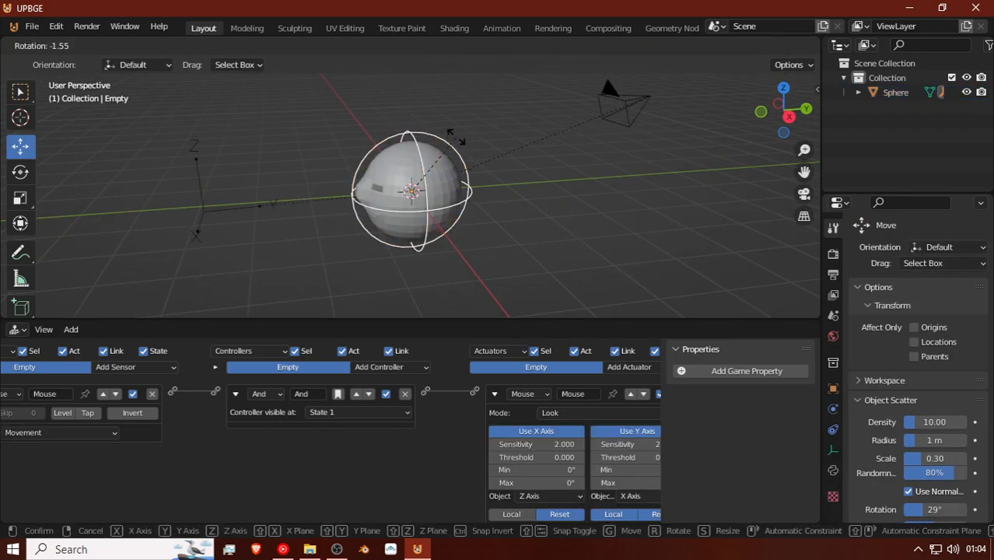
click(430, 158)
Step: Select the sphere, run the game to test the current logic, and stop it
click(434, 163)
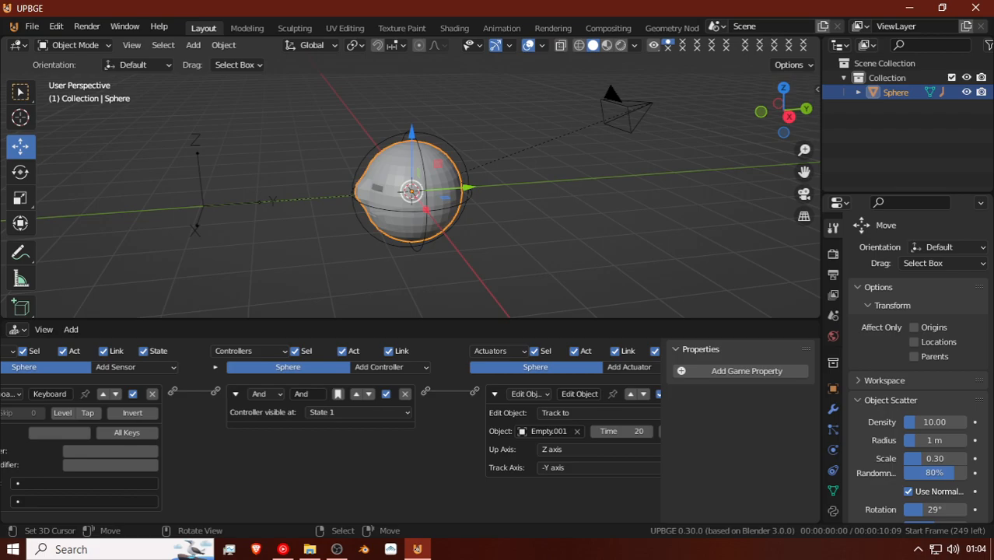
key(p)
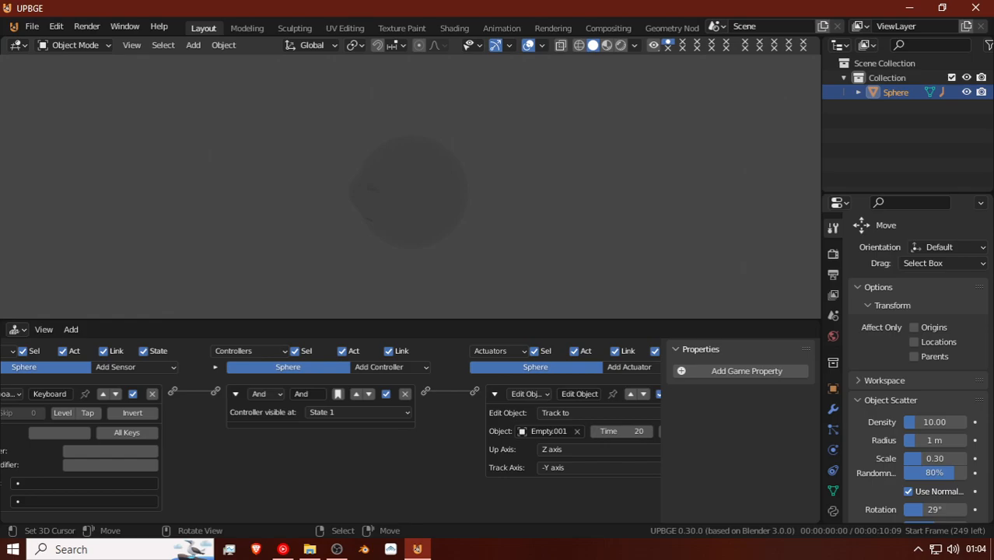
key(Escape)
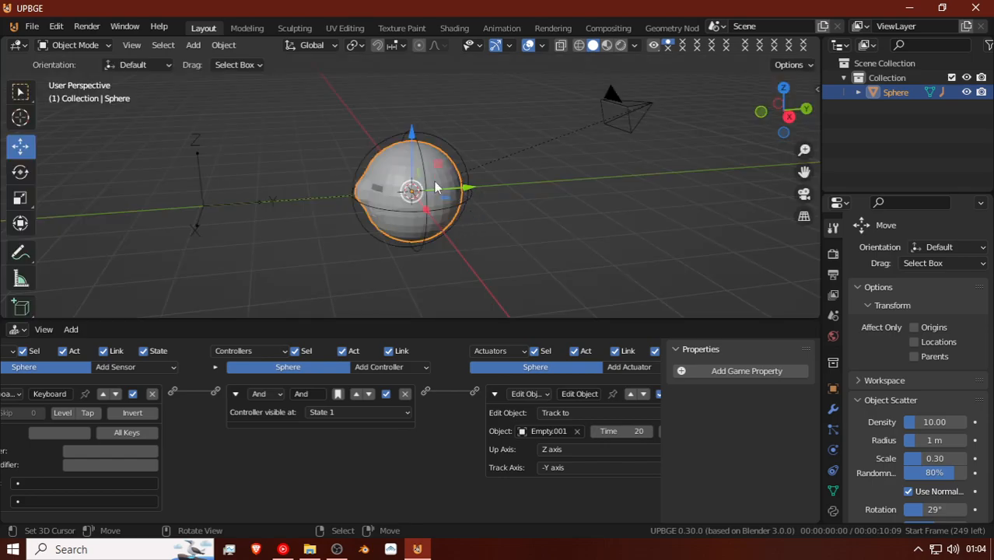
Step: Set the sphere's Keyboard sensor to the W key with true level triggering enabled, and run the game to test it
middle_drag(87, 434, 133, 440)
click(132, 434)
key(w)
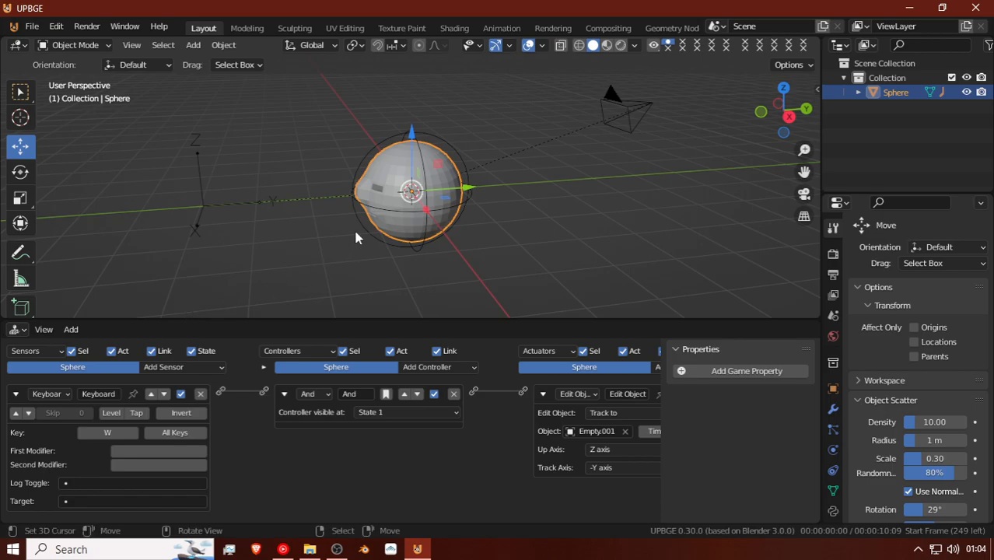
click(15, 413)
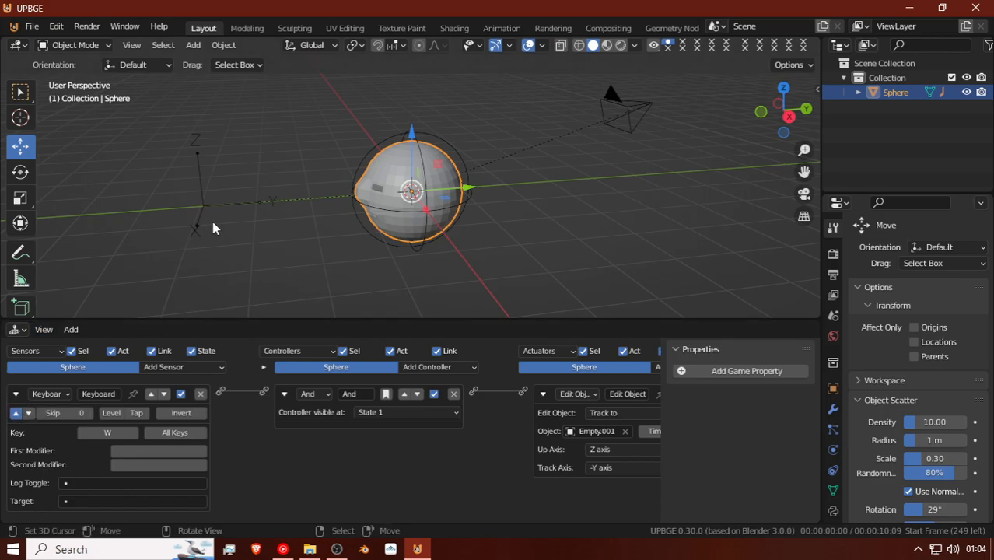
key(p)
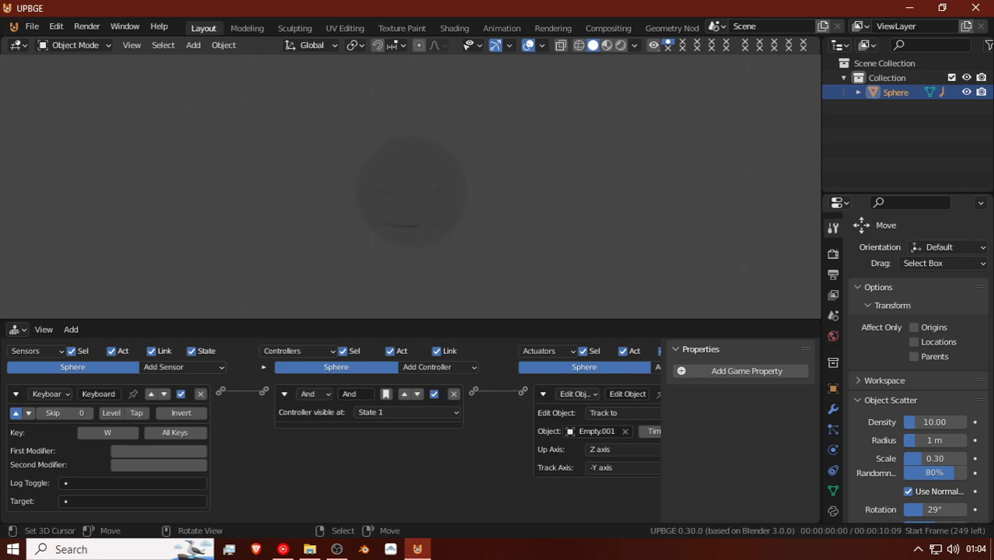
Step: Switch the viewport to Material Preview shading, and run and stop the game to test the look
key(Escape)
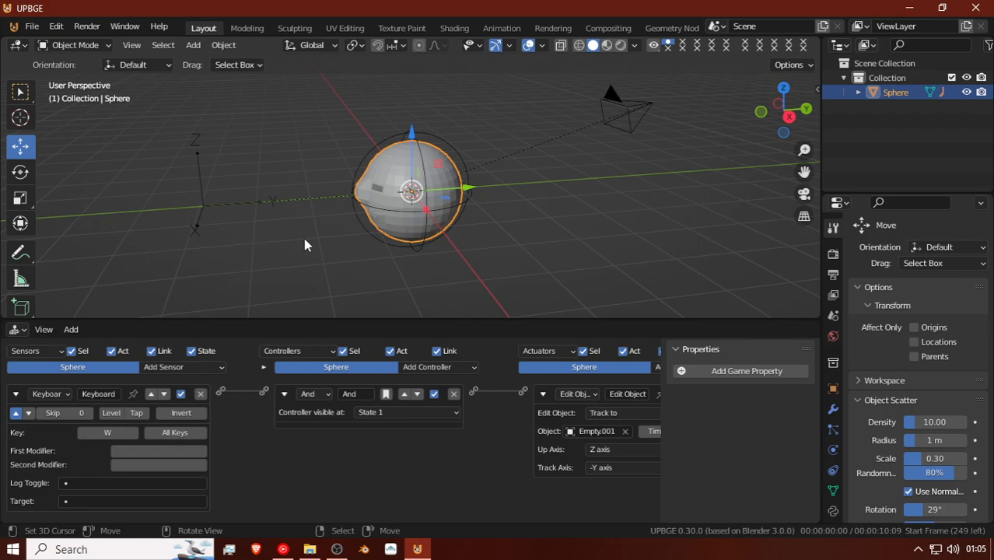
click(606, 44)
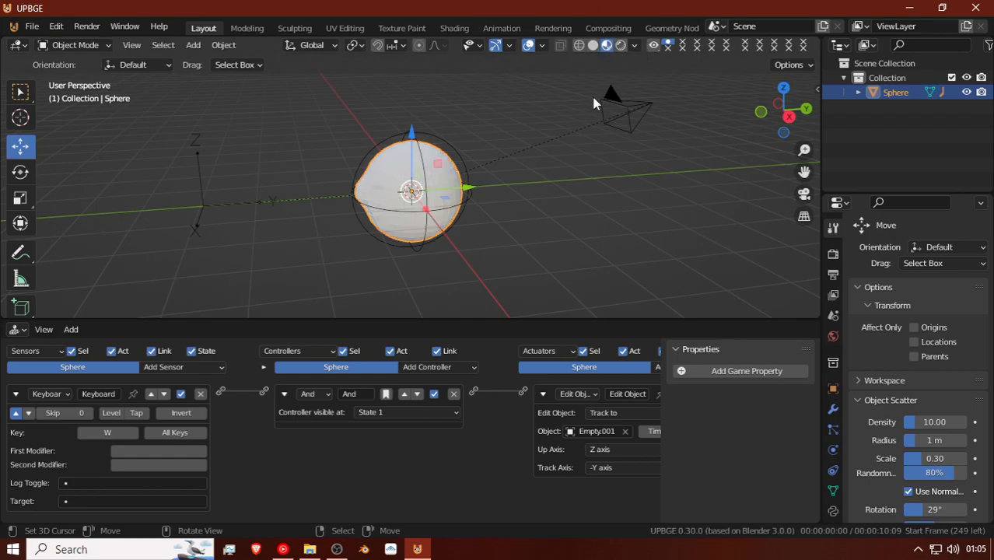
key(p)
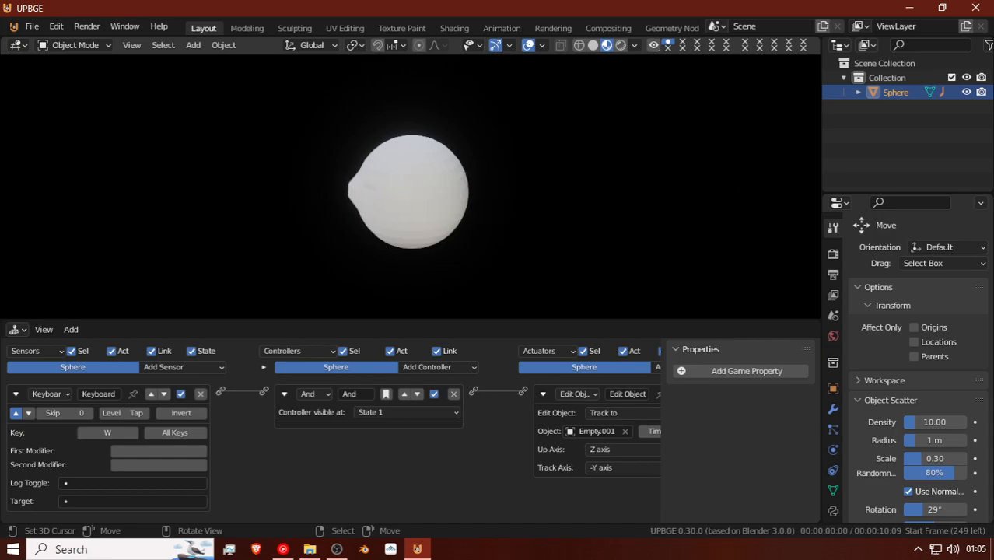
key(Escape)
Step: Add a Motion actuator to the sphere, link the W Keyboard sensor to it, and set its local Y location to -0.10
mouse_move(447, 192)
middle_down()
mouse_move(454, 182)
mouse_move(332, 195)
mouse_move(447, 196)
mouse_move(439, 200)
middle_up()
scroll(333, 195, down, 3)
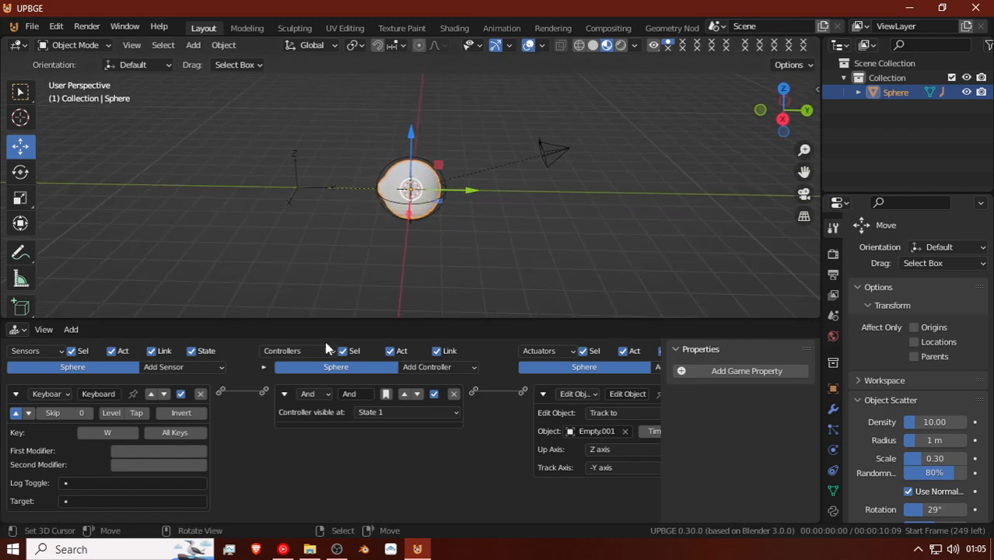
click(544, 393)
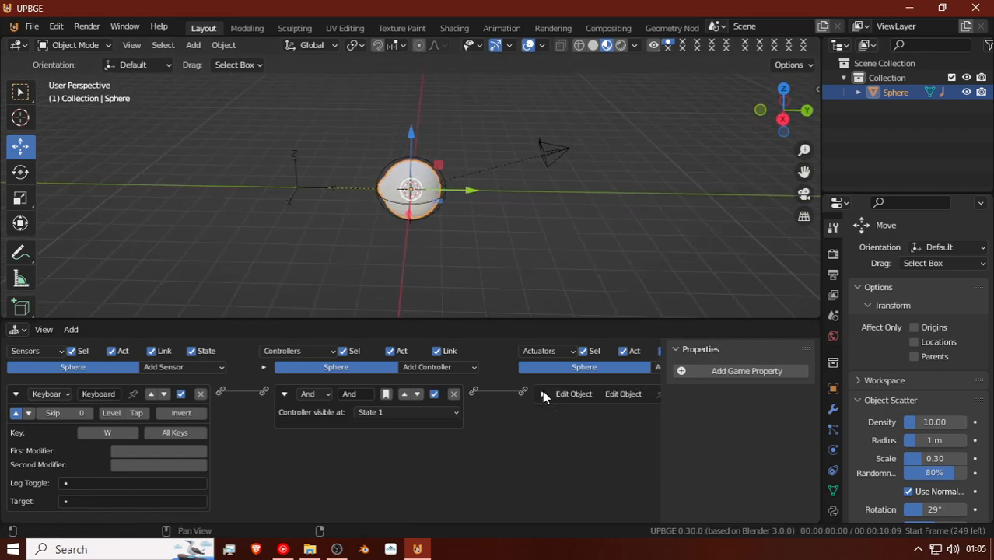
middle_drag(632, 381, 548, 384)
click(593, 370)
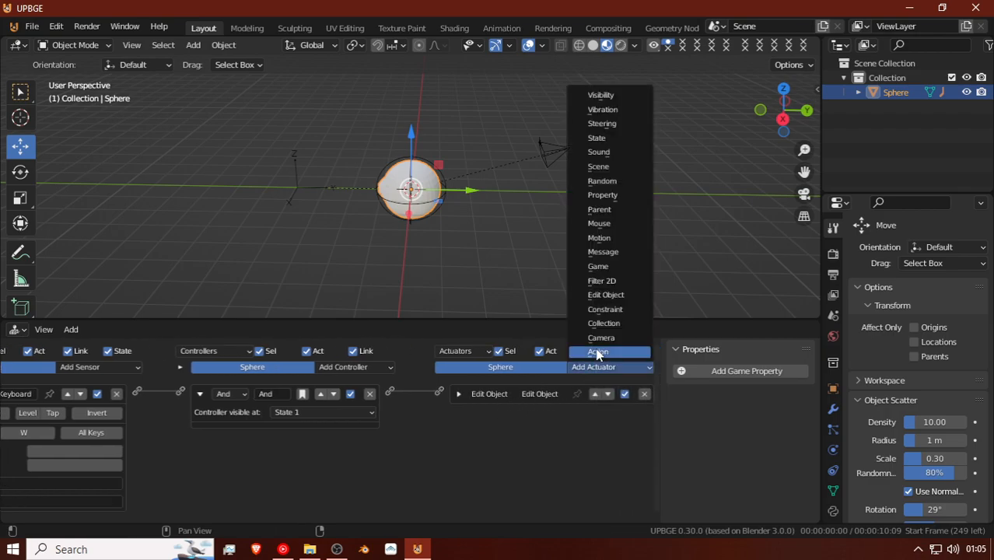
click(597, 234)
drag(137, 392, 439, 413)
click(542, 454)
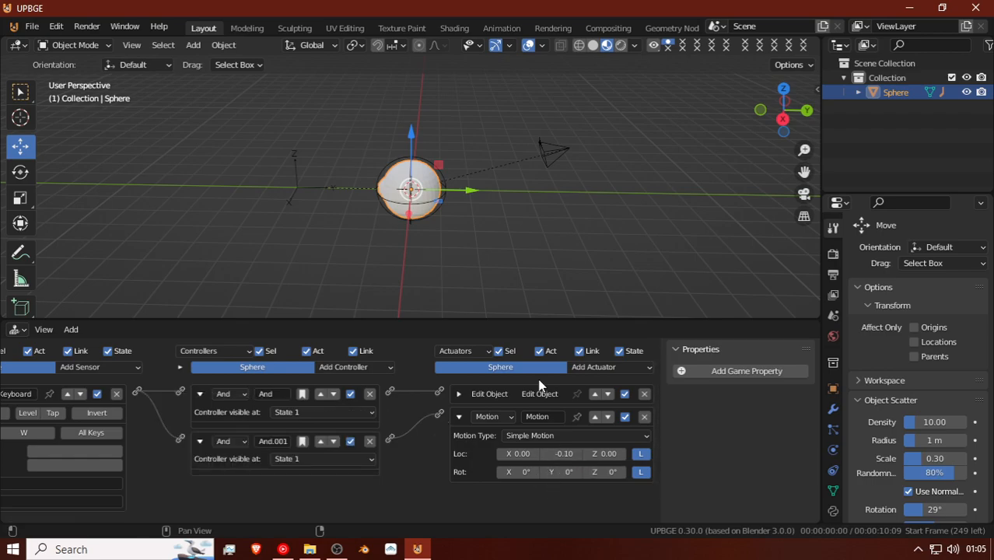
Step: Run the game, test moving the sphere forward with W, and stop it
key(p)
key(w)
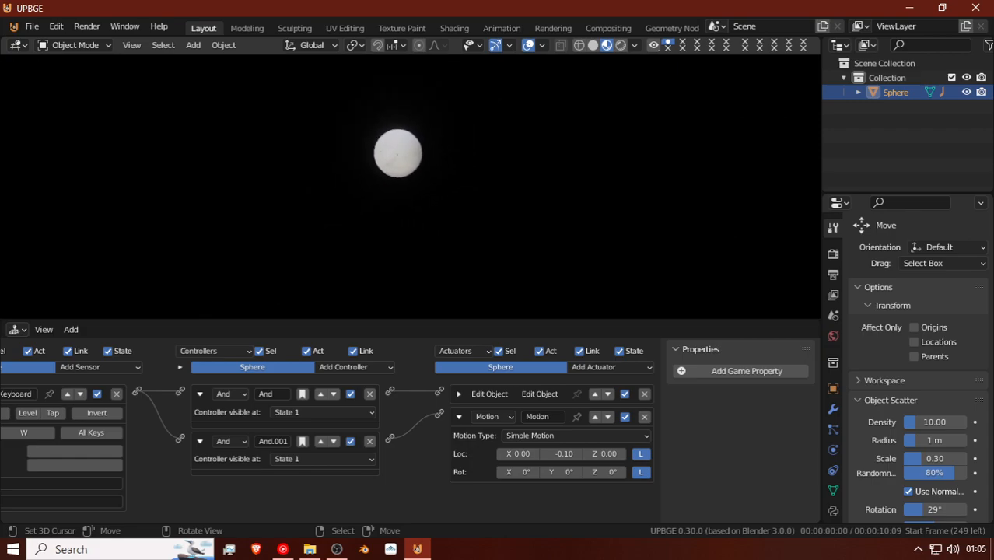
key(Escape)
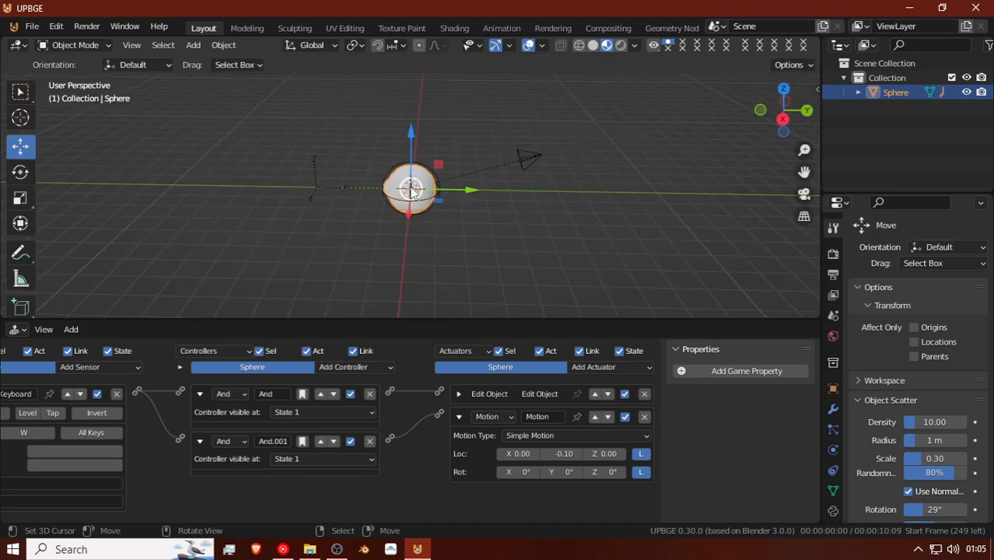
Step: Add a plane mesh and scale it up into a floor around the sphere
key(shift+a)
mouse_move(289, 87)
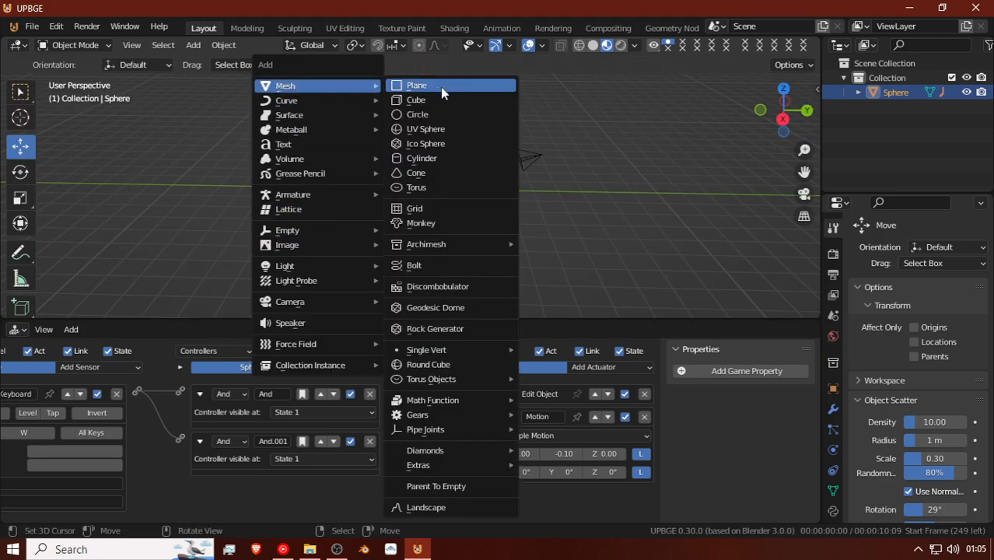
click(440, 87)
key(s)
click(380, 262)
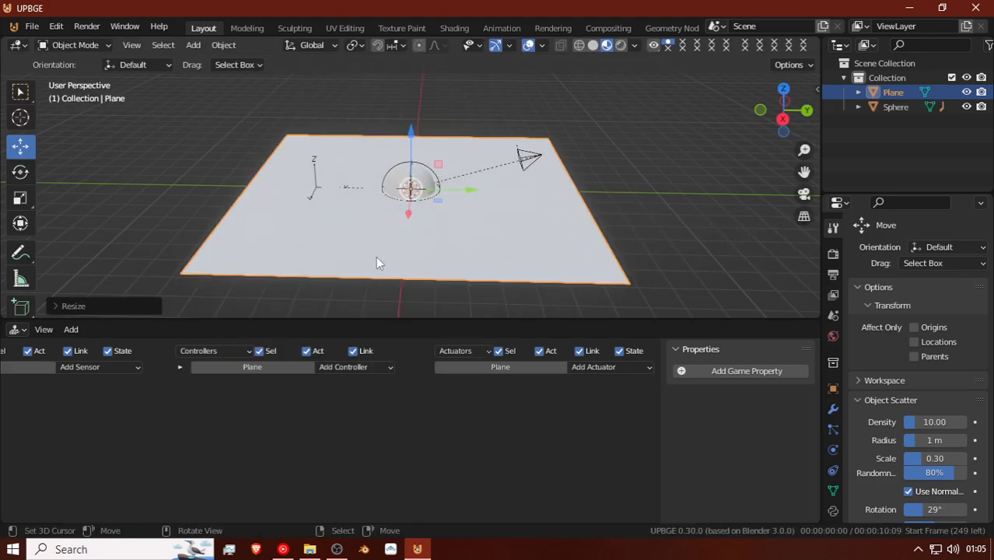
Step: Raise the sphere along Z so it sits above the plane
click(426, 170)
key(g)
key(z)
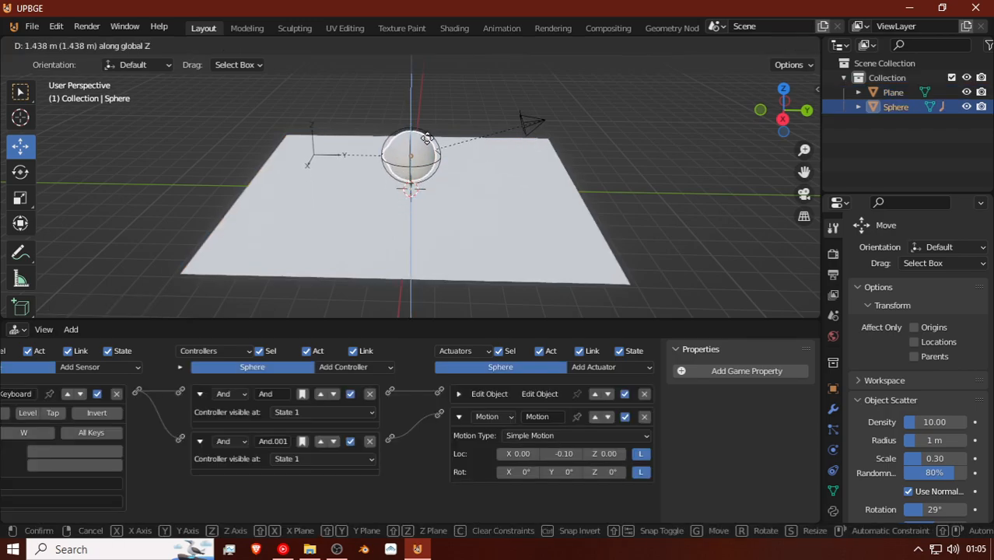
click(430, 139)
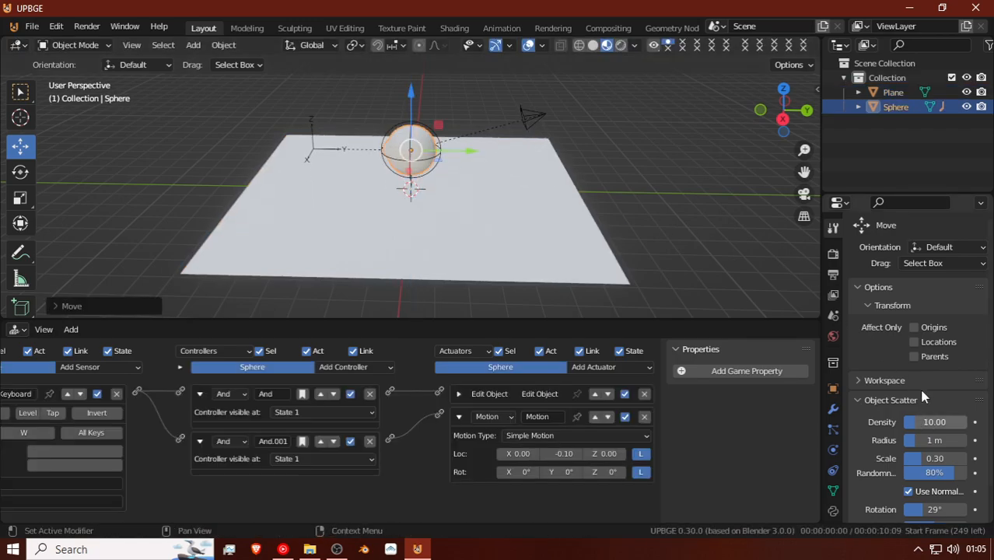
Step: Set the sphere's game physics type to Rigid Body
click(833, 410)
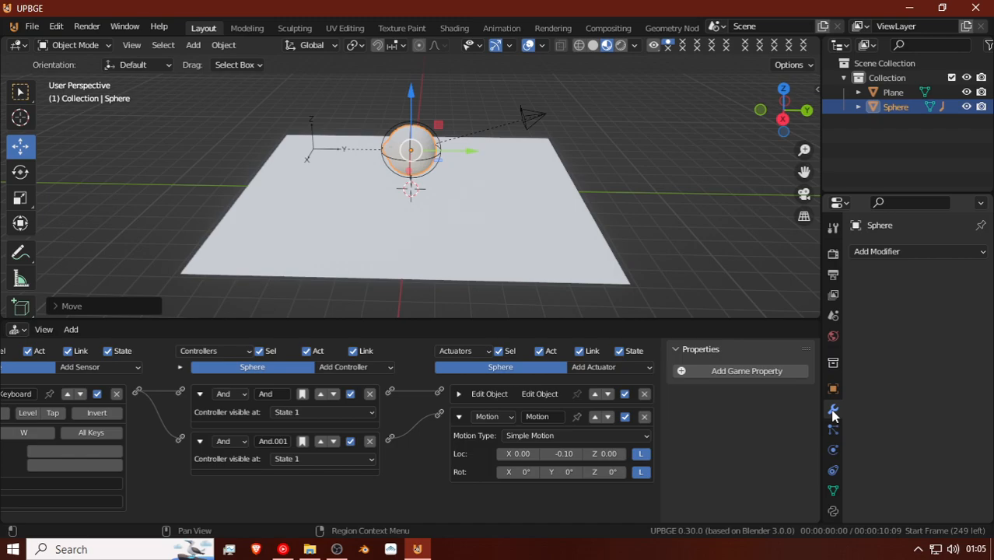
click(833, 451)
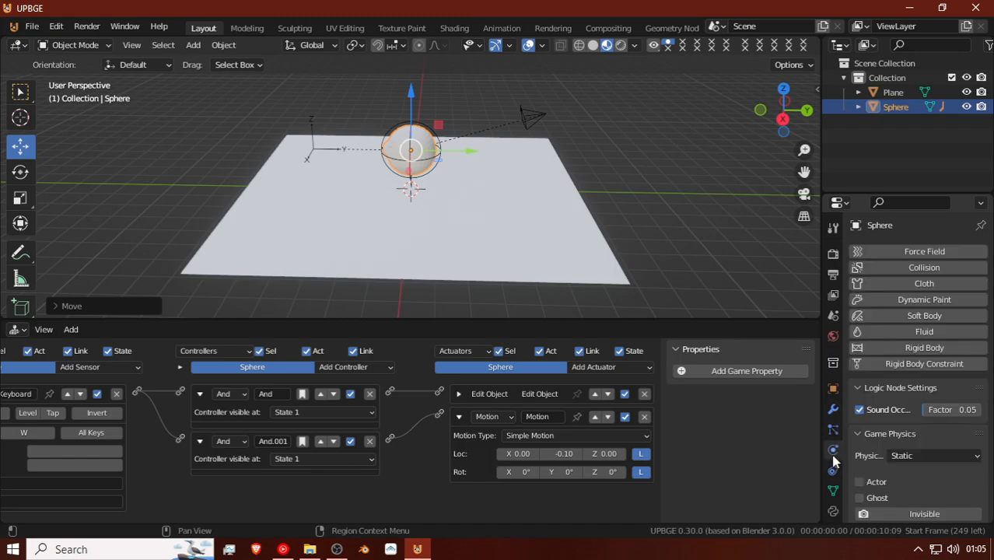
click(913, 459)
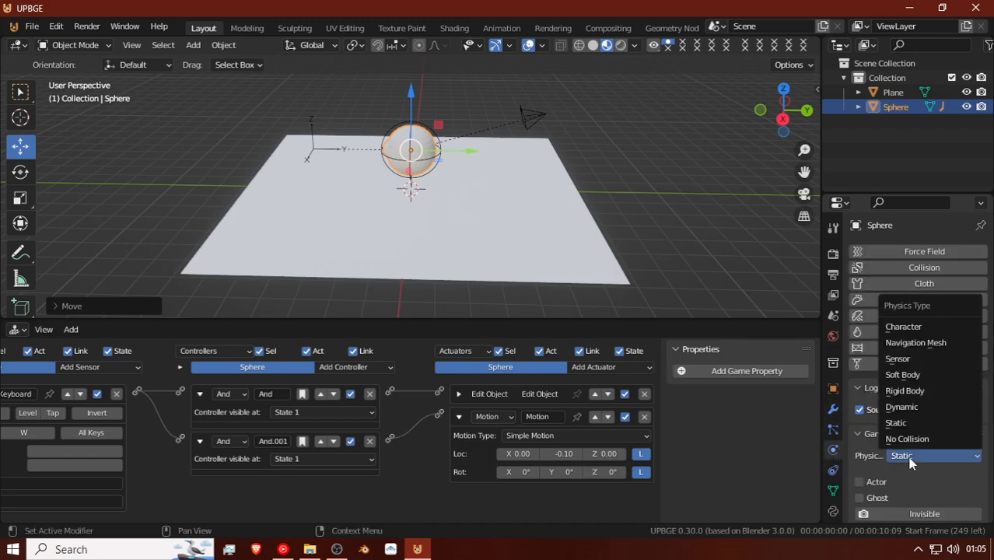
click(904, 390)
Step: Enable Collision Bounds for the sphere and set the bounds shape to Sphere
scroll(906, 475, down, 8)
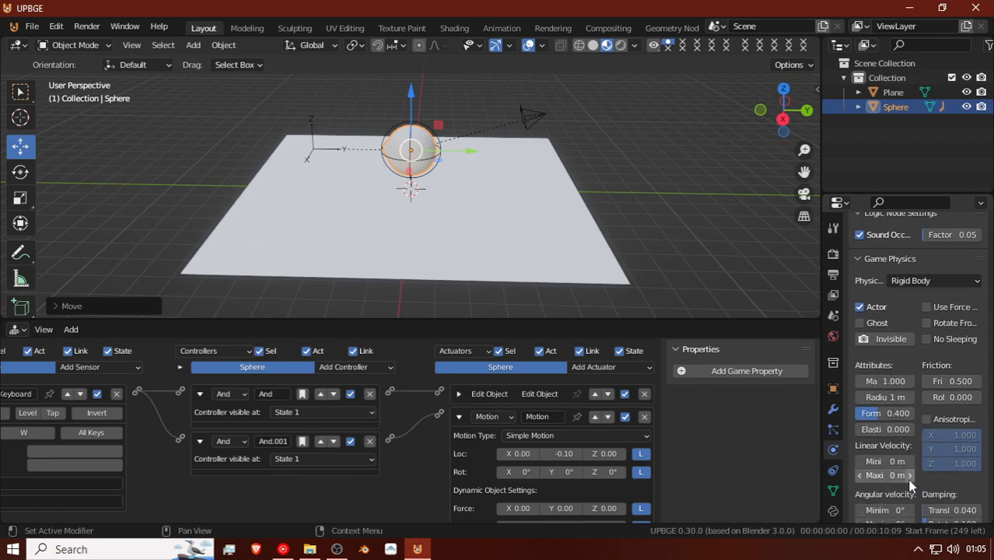
scroll(903, 479, down, 7)
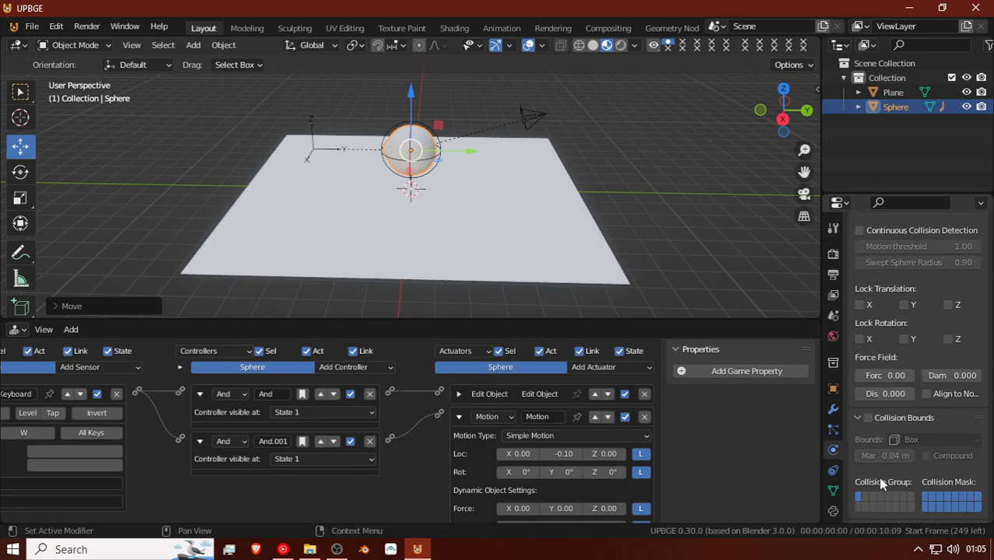
click(868, 376)
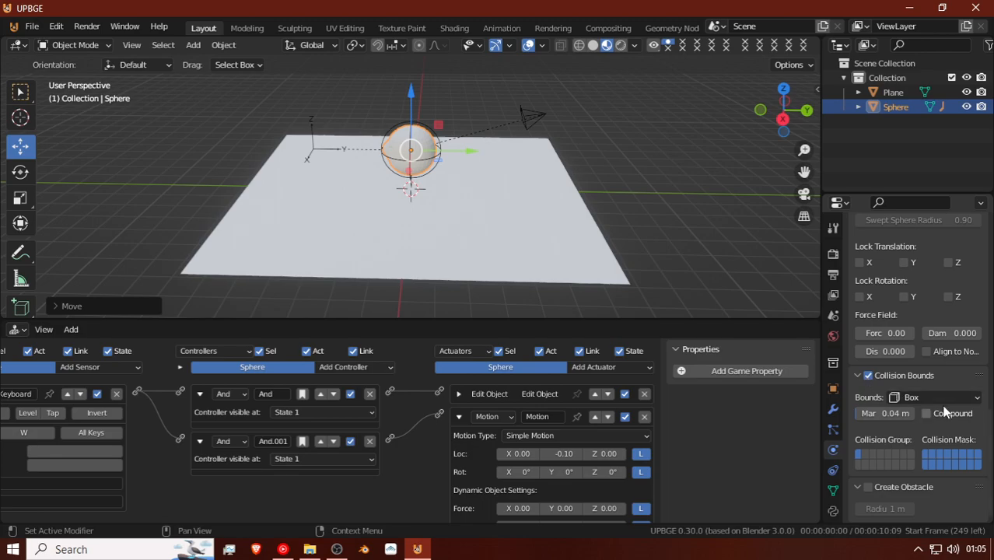
click(937, 397)
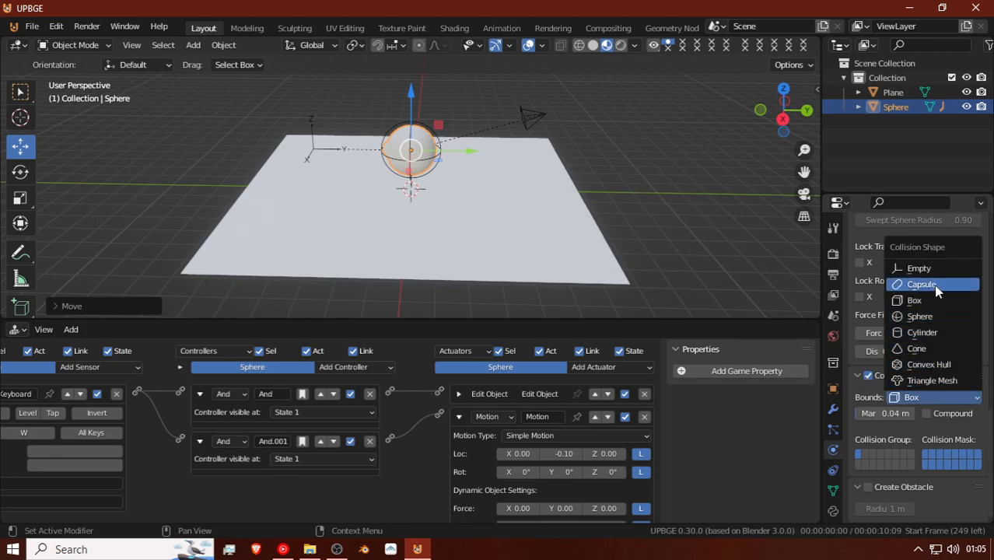
click(923, 317)
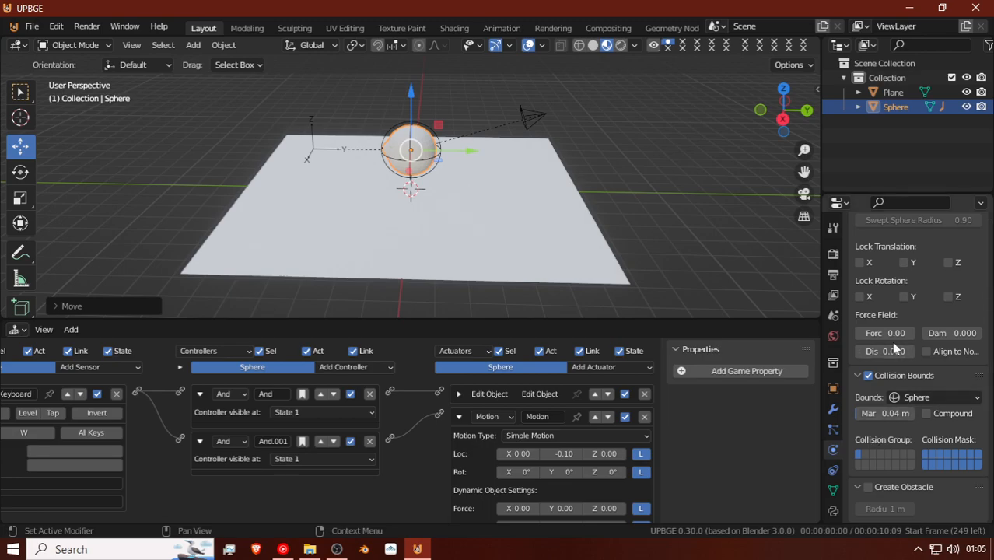
scroll(893, 346, up, 10)
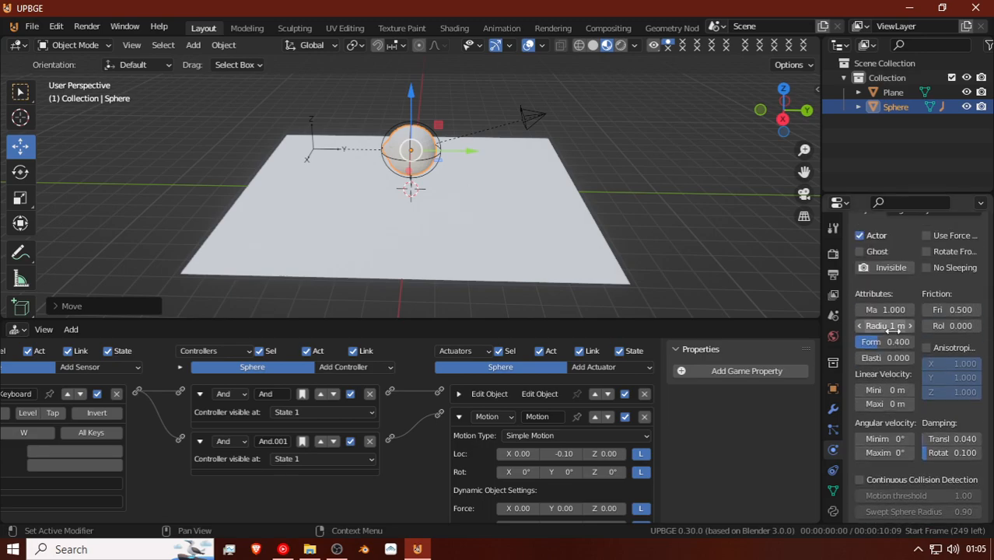
scroll(933, 299, up, 3)
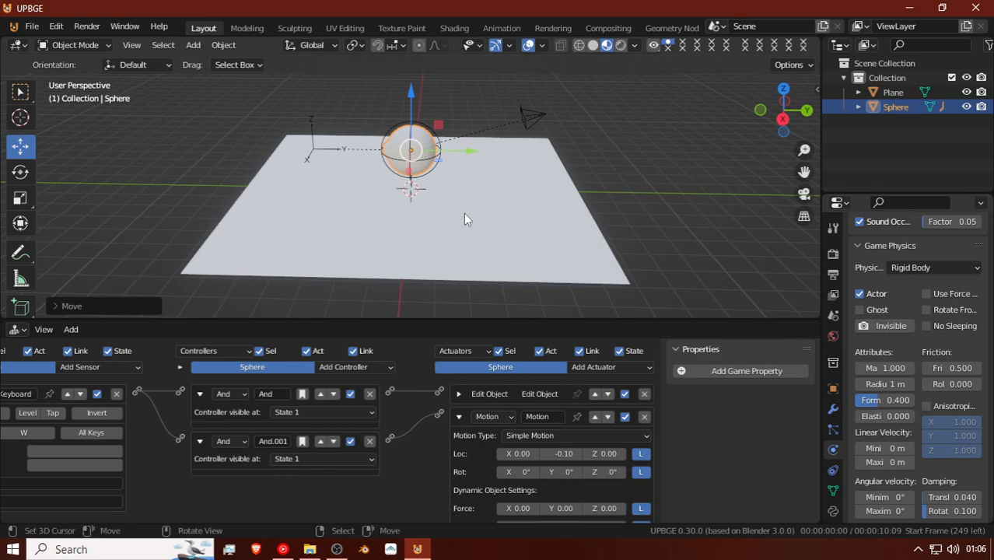
Step: Run the game, drive the rigid-body sphere across the plane with W, and stop it
key(p)
key(w)
key(w)
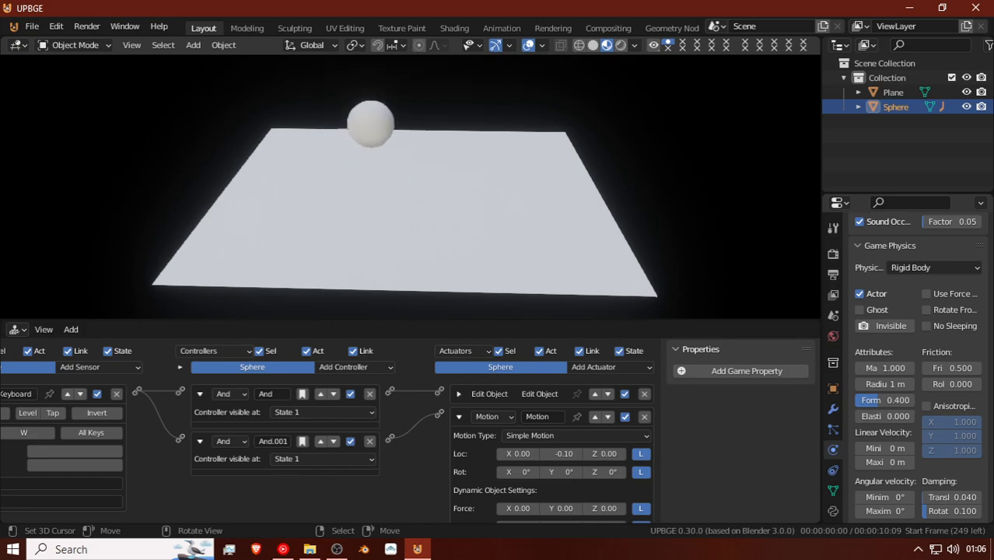
key(Escape)
Step: Switch to the camera view and add a Sun light to the scene
key(KP_0)
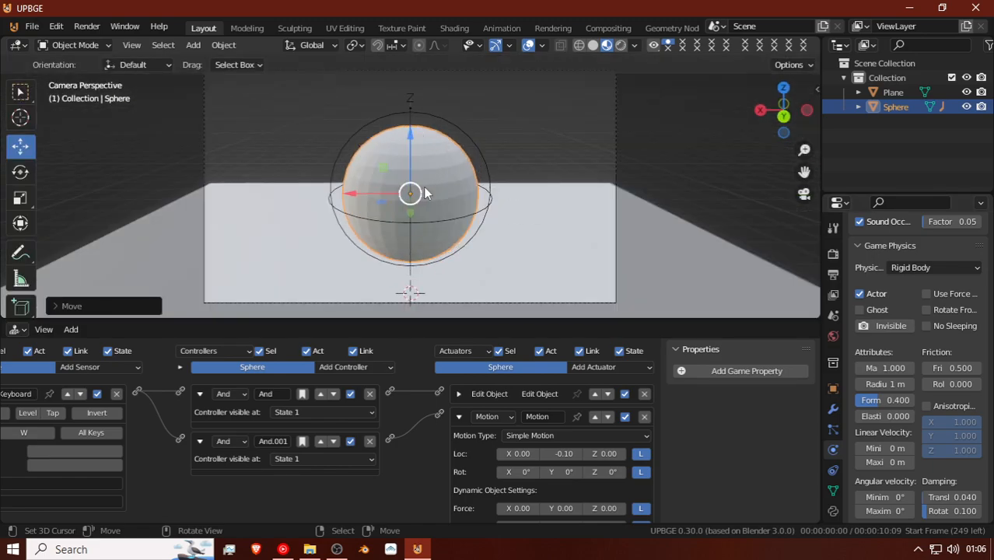
key(shift+a)
mouse_move(395, 291)
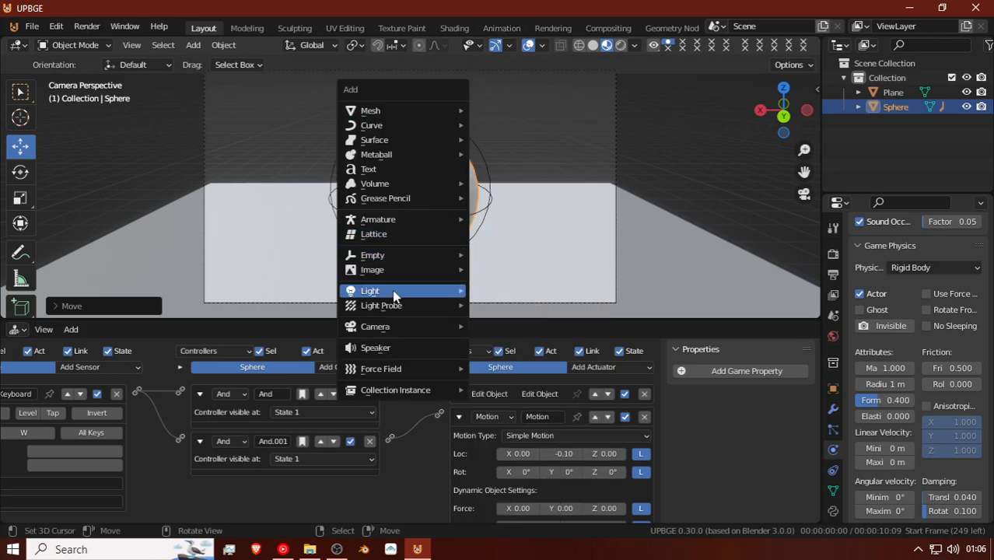
click(517, 306)
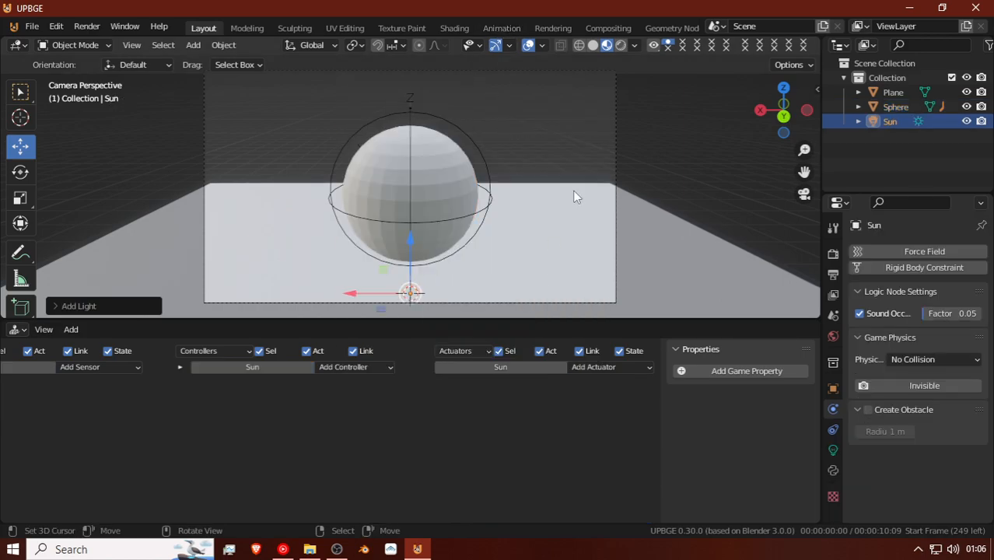
Step: Move the Sun light up along Z above the sphere and rotate it to angle its light
key(g)
key(z)
click(652, 161)
key(r)
click(385, 178)
Step: Scale the plane up by a factor of about 14 to enlarge the floor
middle_drag(384, 178, 585, 272)
scroll(584, 272, down, 5)
click(419, 208)
key(s)
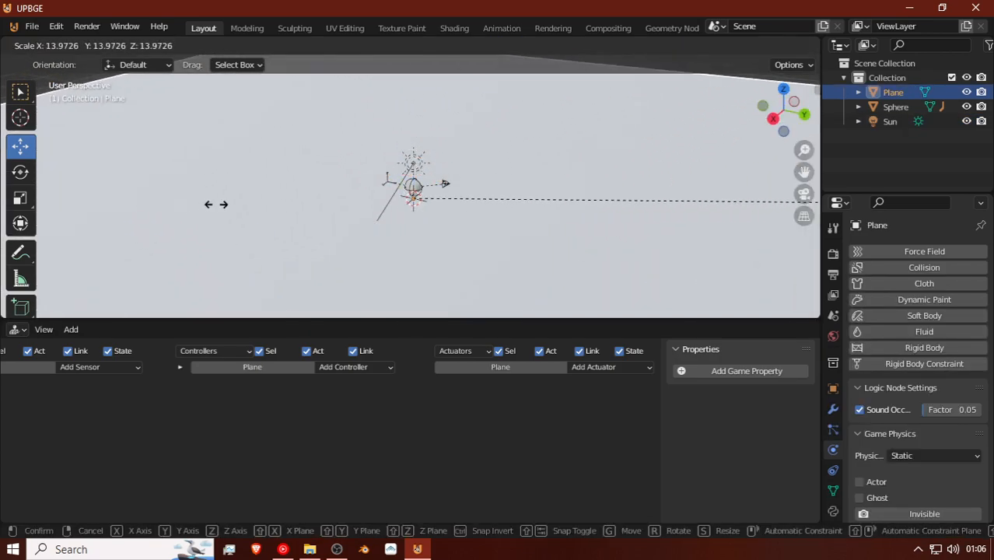
click(213, 203)
scroll(504, 156, down, 4)
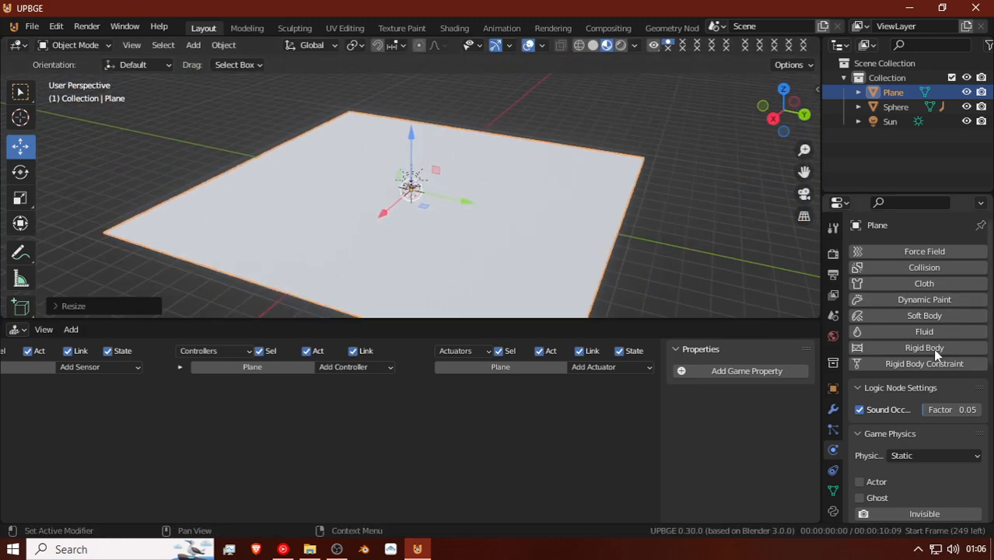
scroll(394, 191, up, 8)
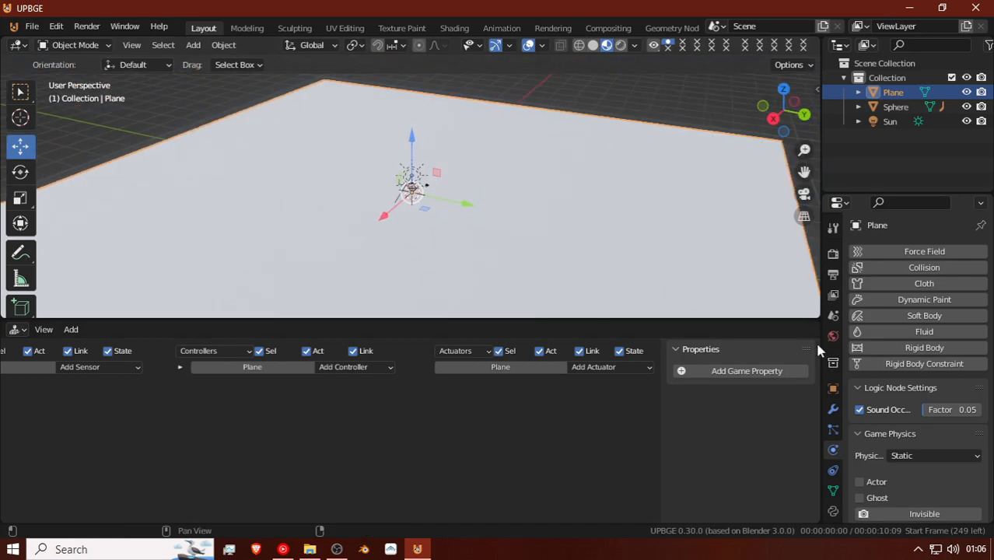
Step: Create a new material on the plane and set its Base Color to light blue
scroll(843, 468, down, 3)
scroll(832, 435, down, 2)
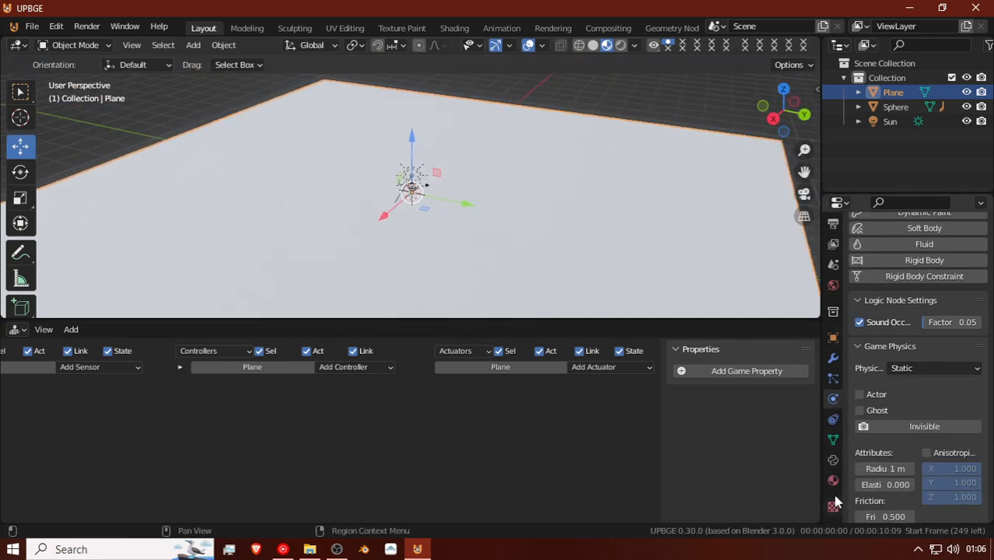
click(833, 479)
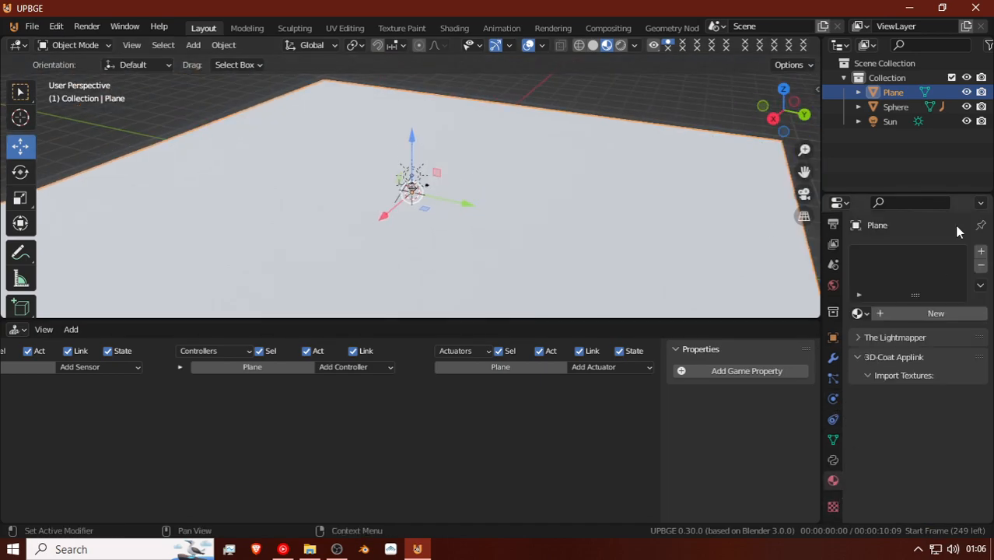
click(938, 313)
click(939, 467)
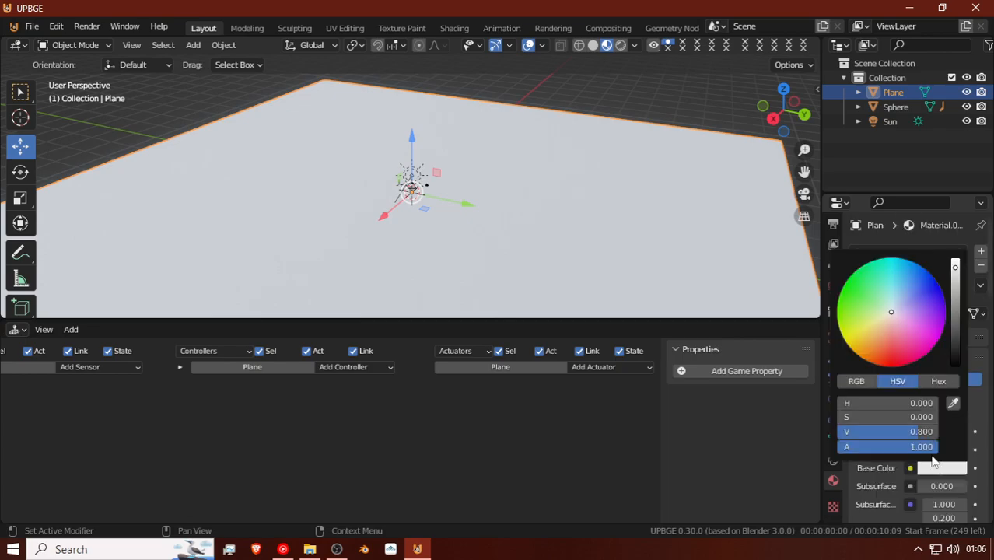
click(940, 459)
click(942, 471)
click(941, 467)
drag(905, 351, 909, 294)
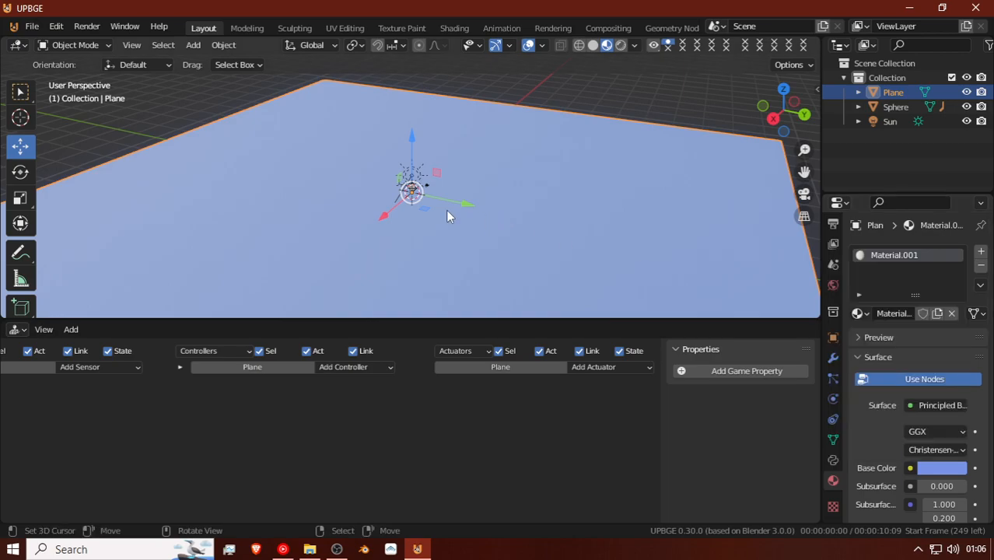
Step: Create a new material on the sphere and set its Base Color to bright green
scroll(302, 204, up, 6)
scroll(303, 210, up, 3)
click(421, 167)
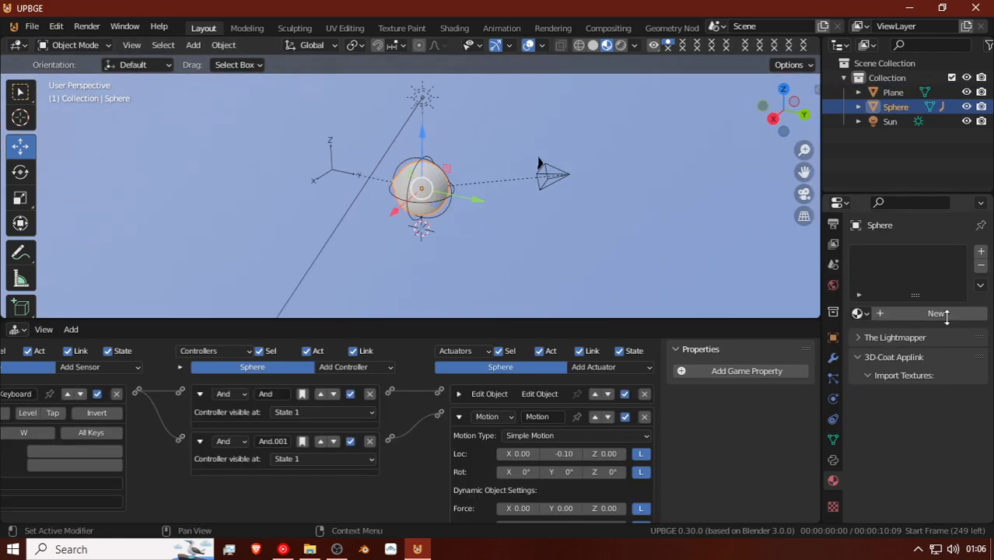
click(969, 315)
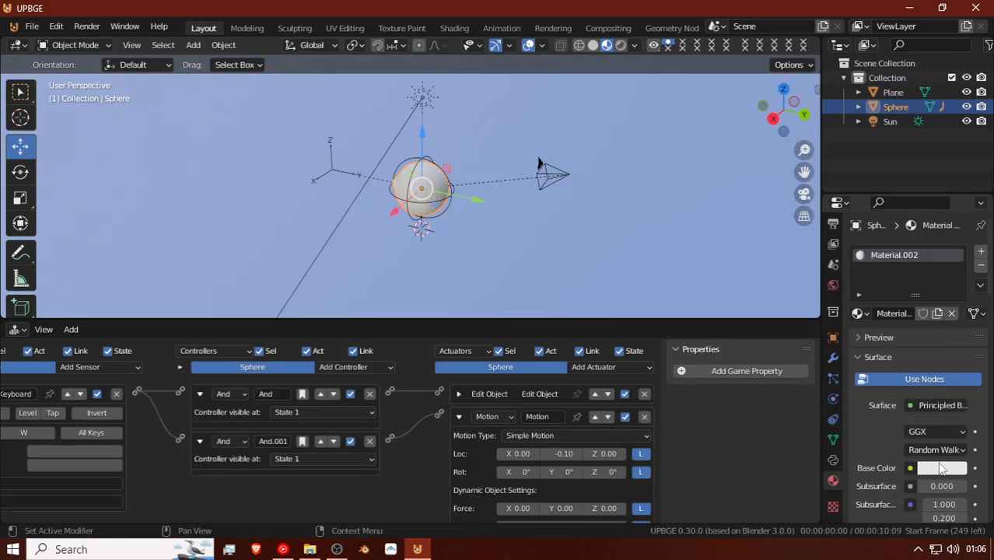
click(939, 467)
click(842, 283)
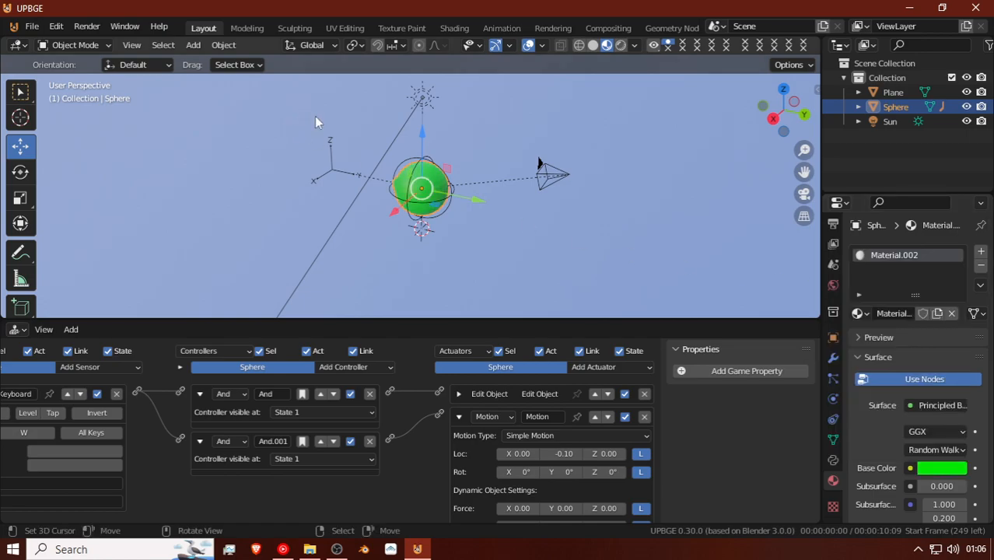
Step: Run the game from the camera view to test the green ball's motion, and end the test
key(KP_0)
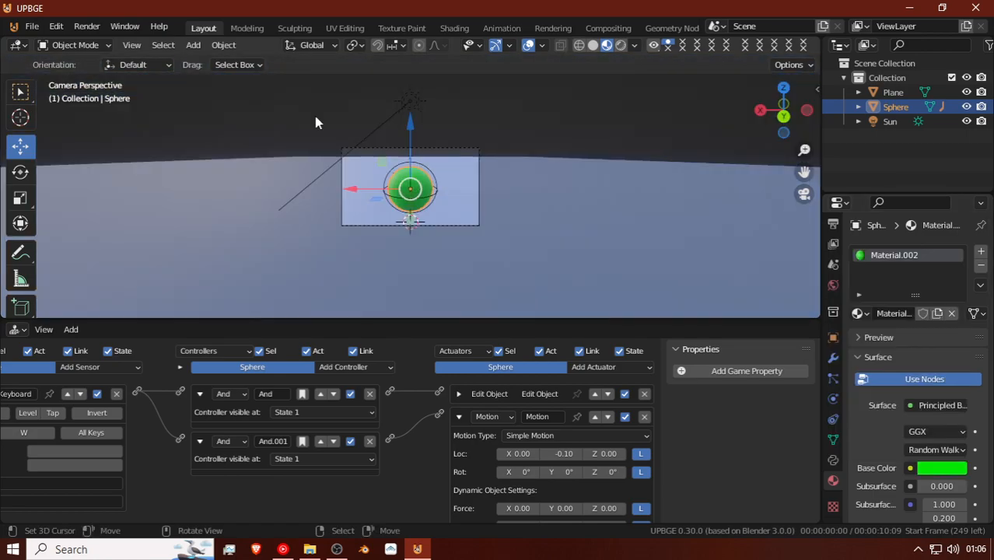
scroll(315, 122, up, 3)
key(p)
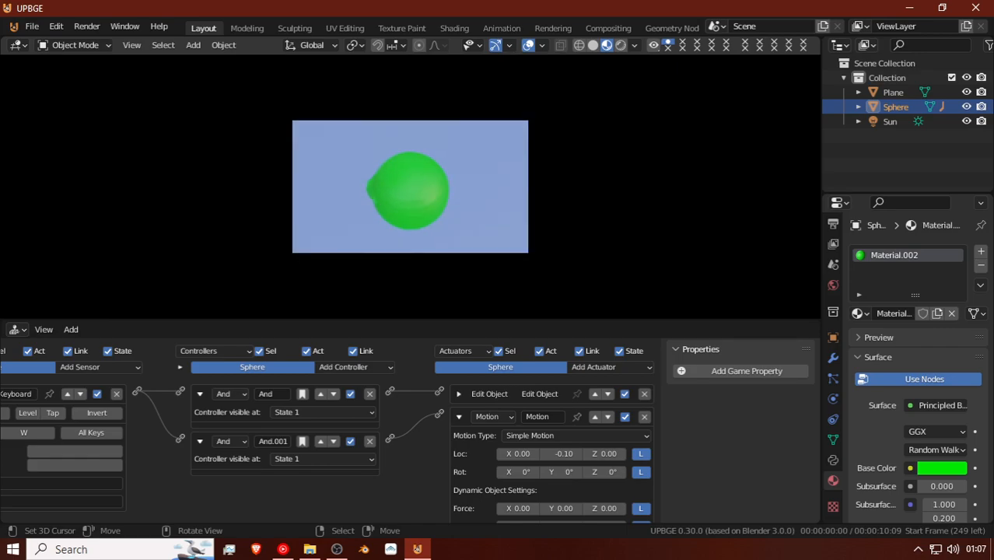
key(Escape)
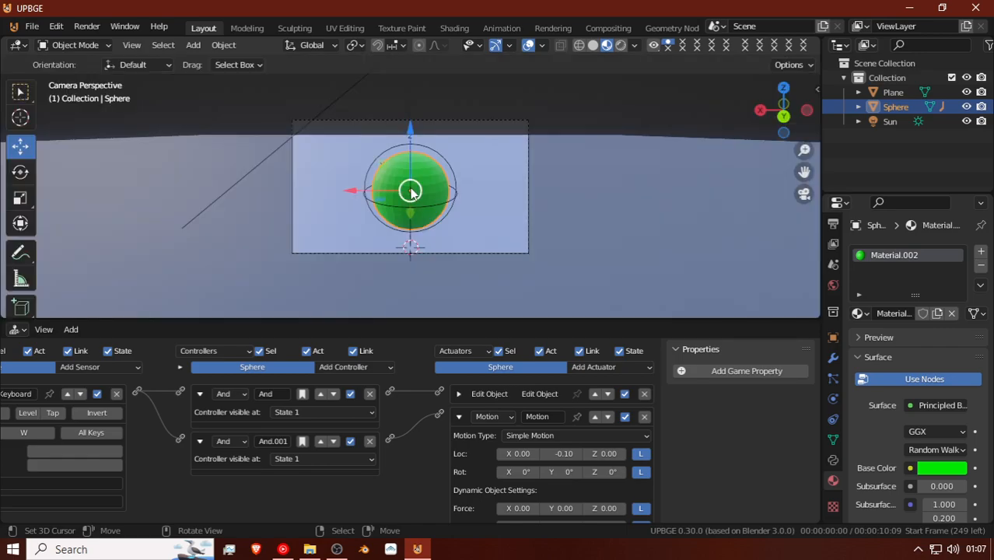
Step: Collapse the sphere's Motion actuator, both And controllers and the Keyboard sensor in the logic bricks
click(459, 417)
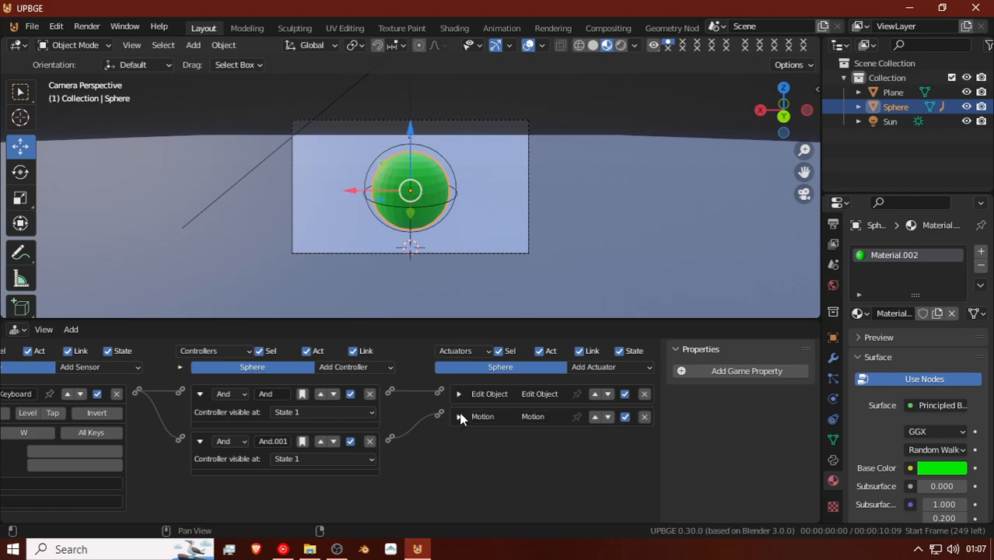
click(200, 395)
click(200, 418)
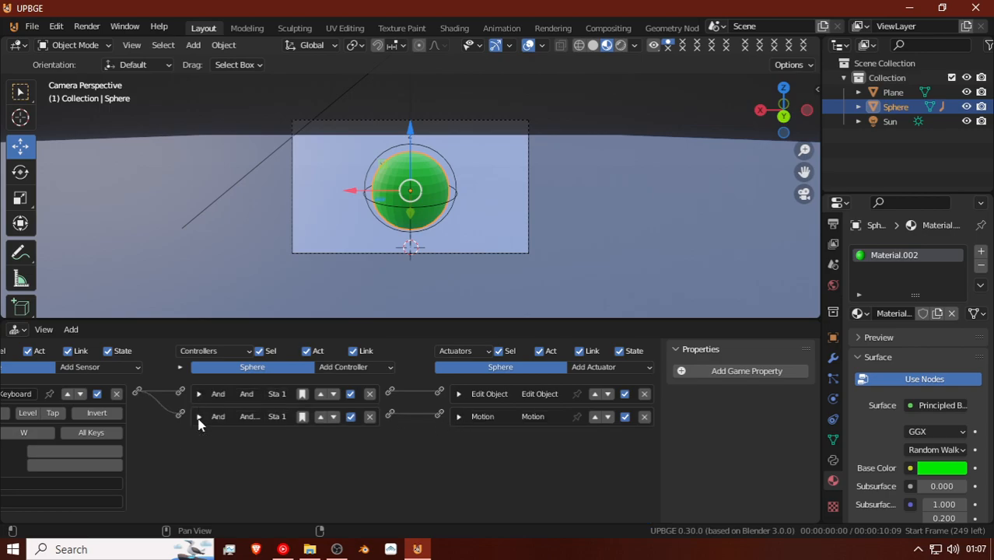
middle_drag(86, 381, 100, 382)
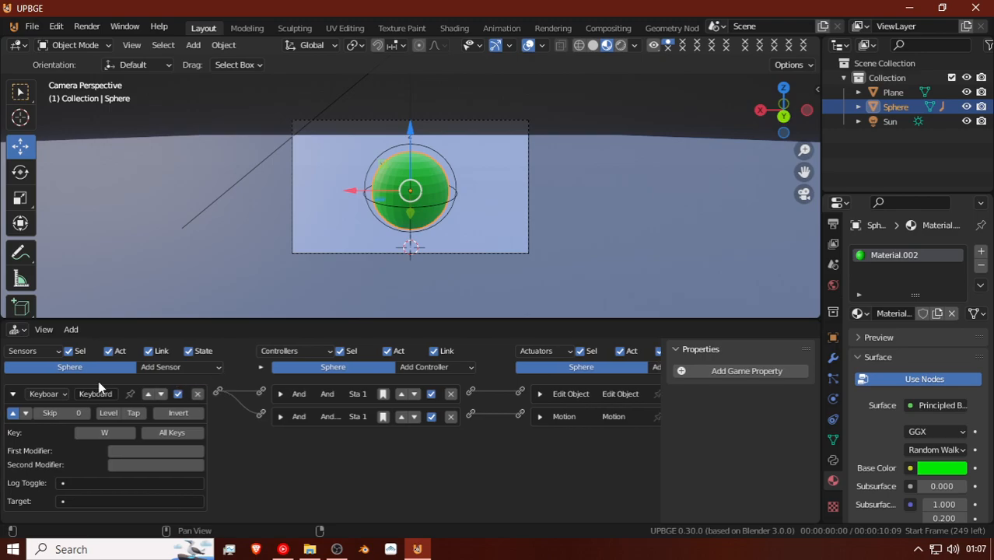
click(12, 394)
middle_drag(510, 415, 301, 426)
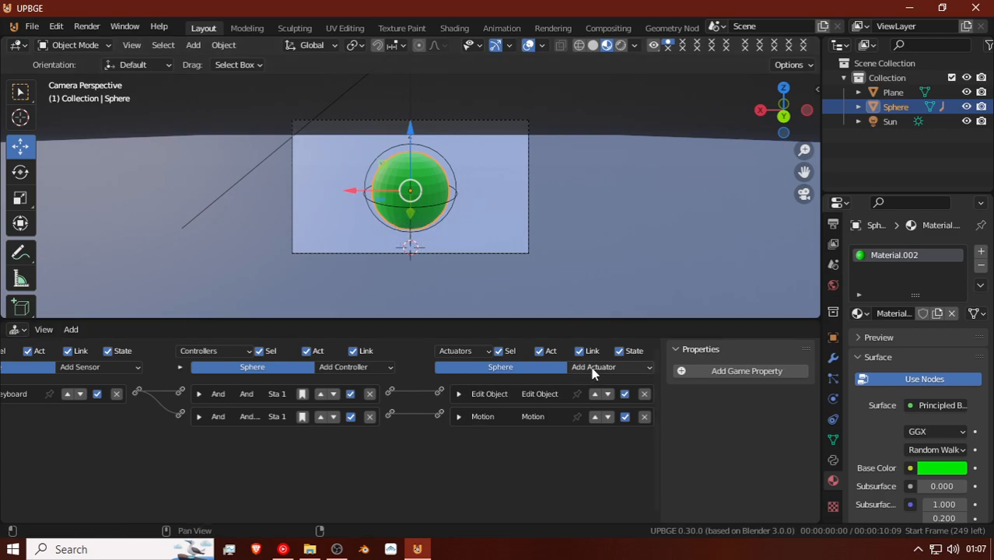
click(71, 368)
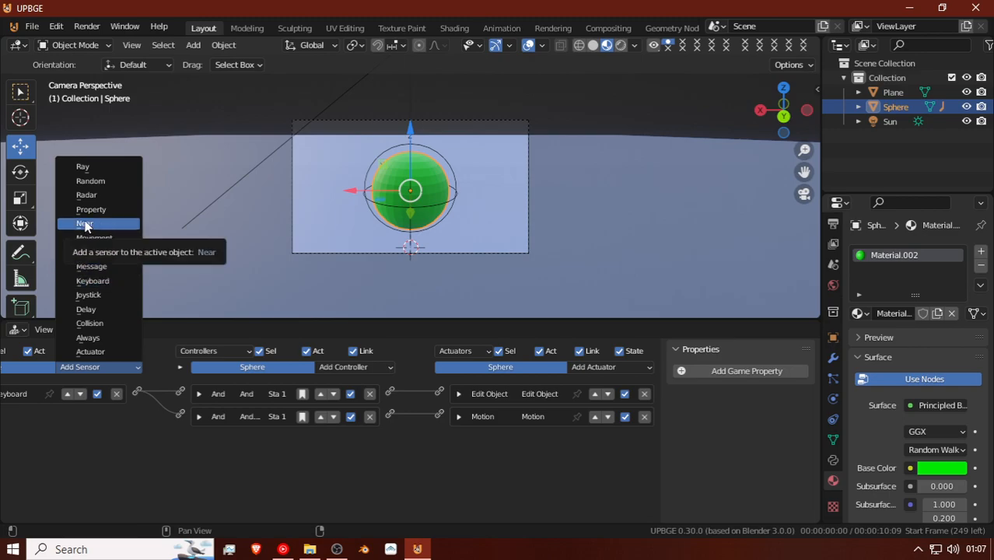
click(94, 294)
click(116, 416)
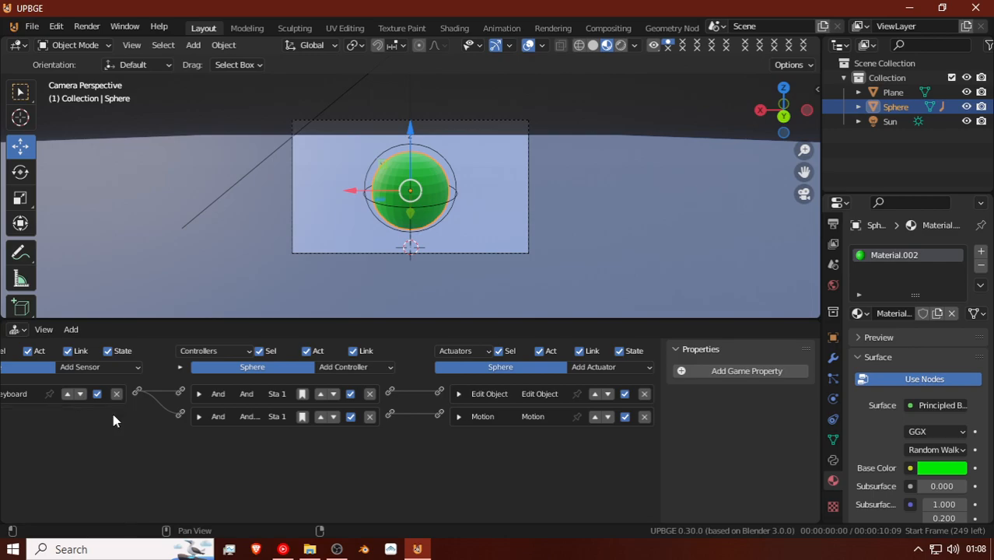
click(104, 366)
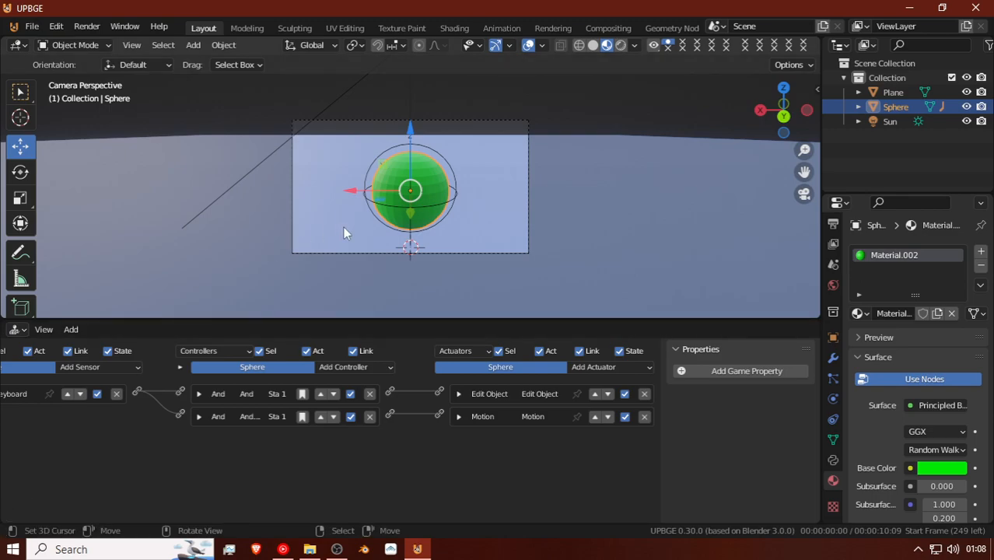
Step: Select the camera behind the sphere and snap the 3D cursor to it
click(344, 251)
middle_drag(343, 251, 480, 237)
scroll(479, 237, down, 3)
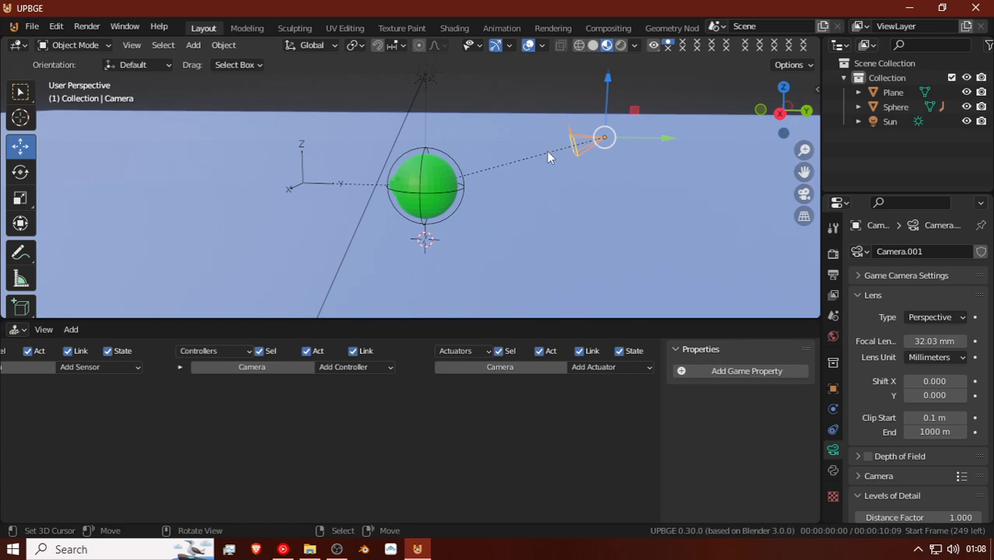
middle_drag(609, 134, 247, 154)
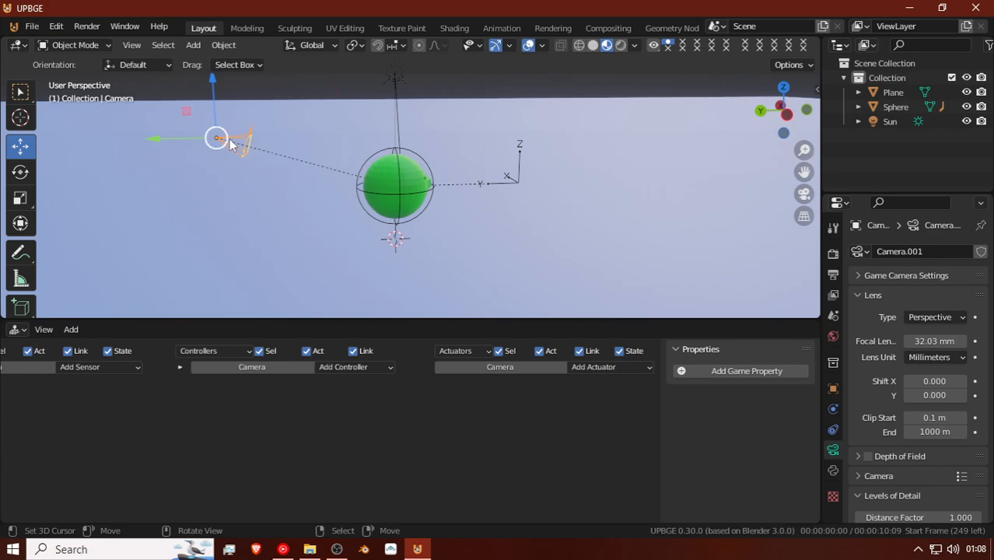
key(shift+s)
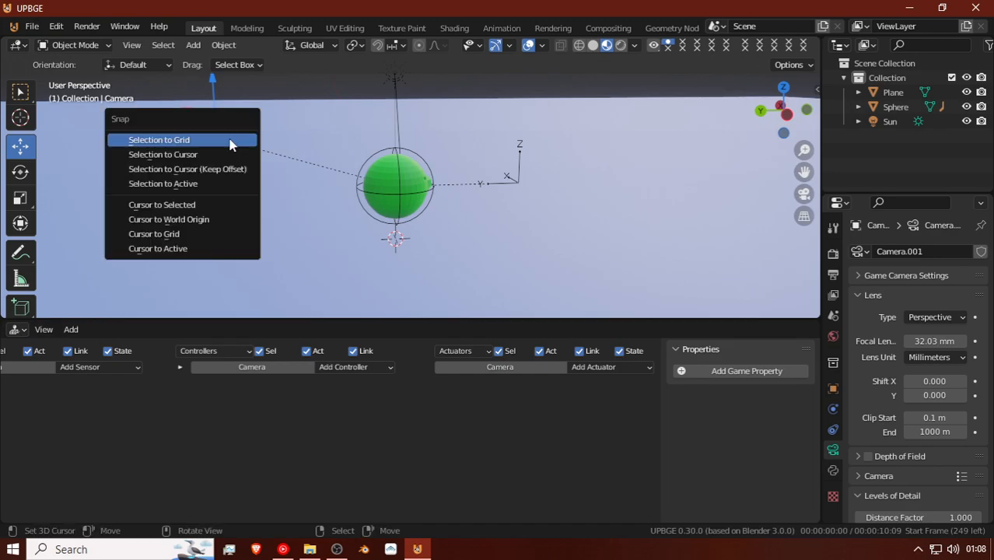
click(199, 216)
Step: Add a cube at the 3D cursor and scale it down to about 0.37
key(shift+a)
mouse_move(198, 55)
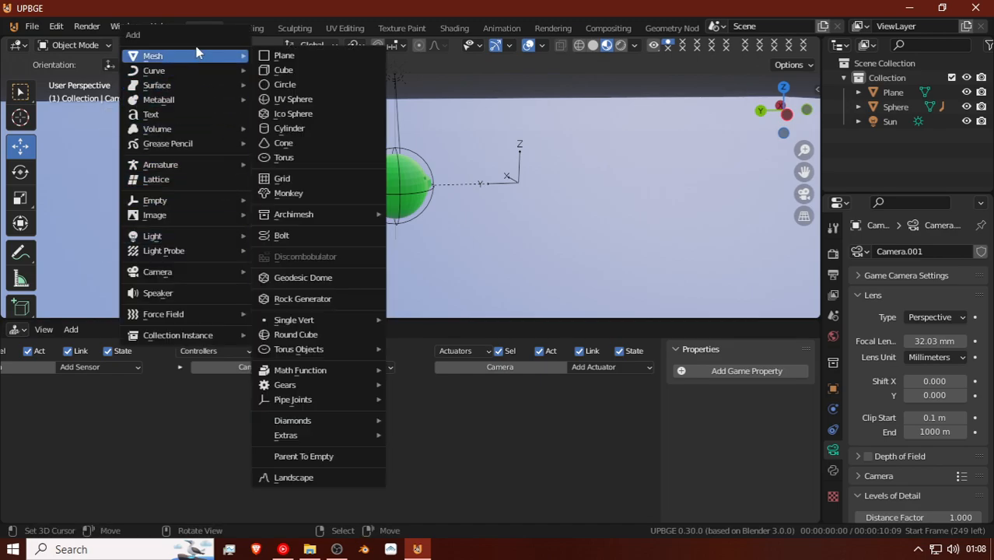
click(265, 72)
key(s)
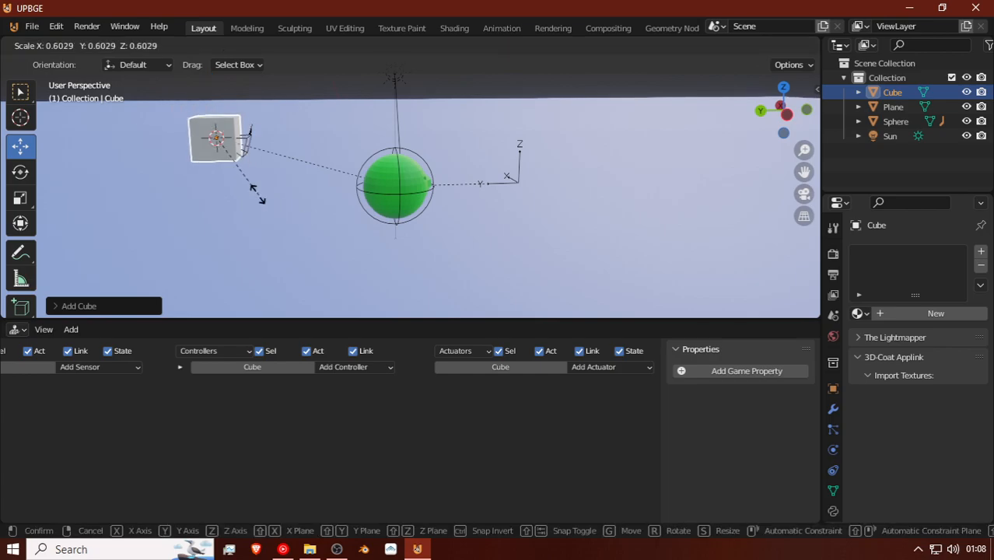
click(231, 177)
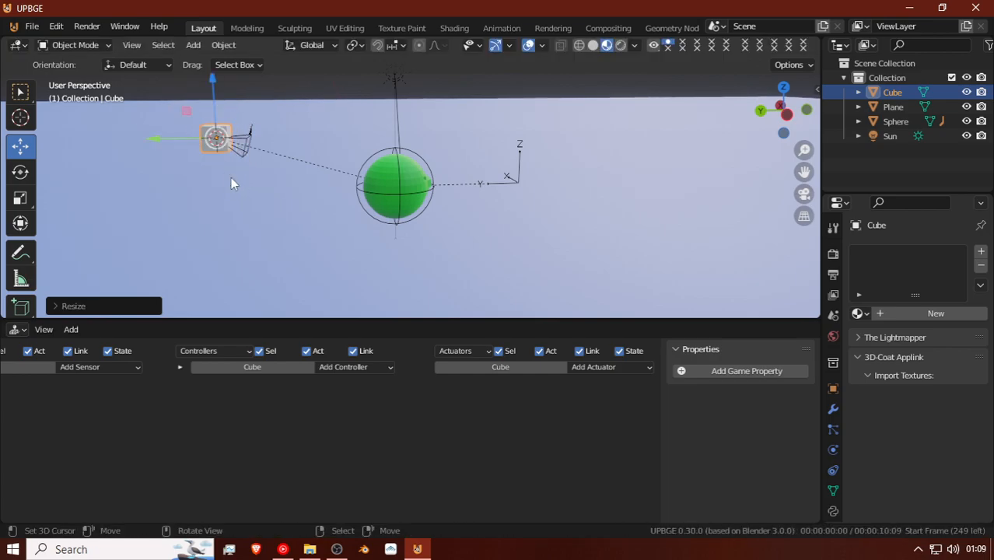
Step: Set the cube's viewport display to Wire
mouse_move(206, 180)
middle_down()
mouse_move(256, 180)
mouse_move(208, 187)
middle_up()
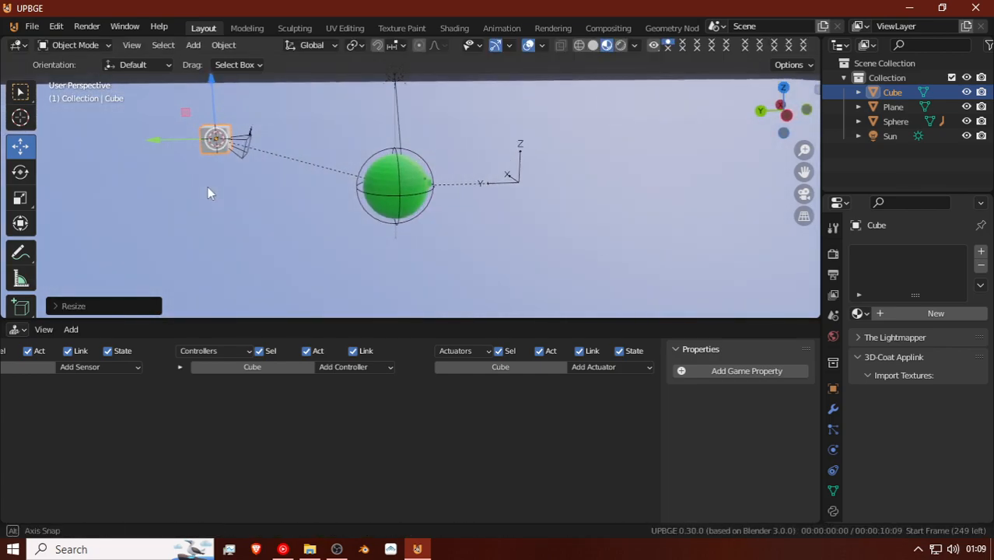
click(833, 388)
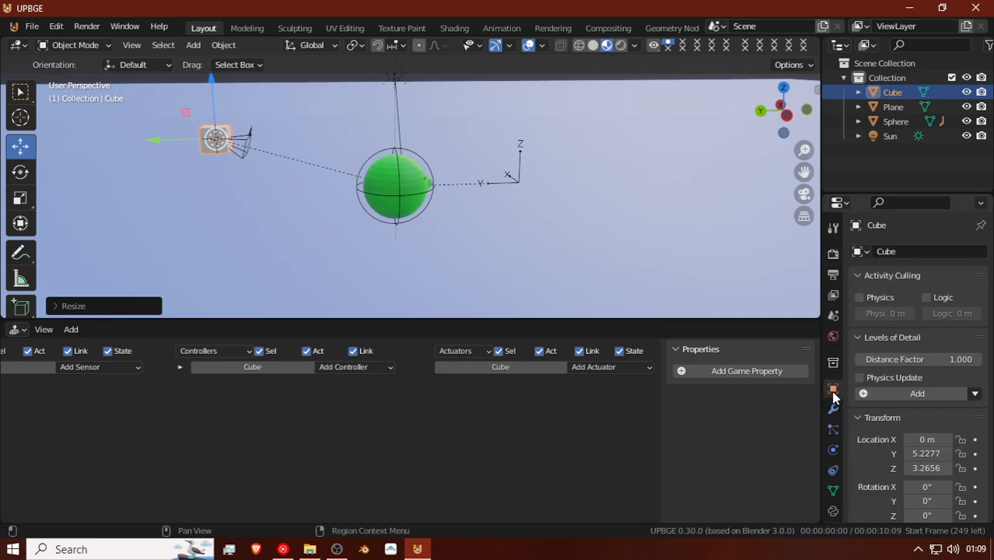
scroll(899, 459, down, 6)
scroll(899, 463, down, 6)
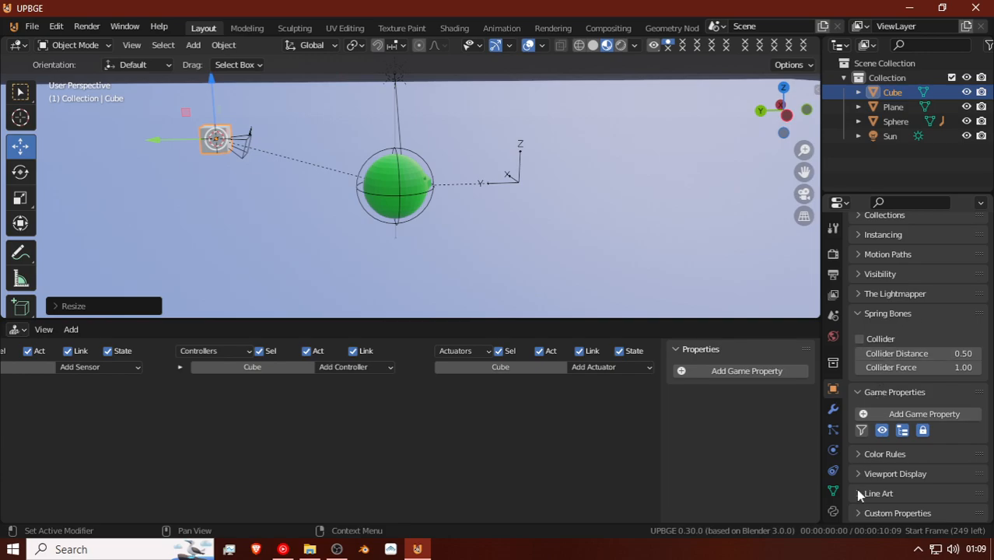
click(892, 476)
scroll(896, 493, down, 3)
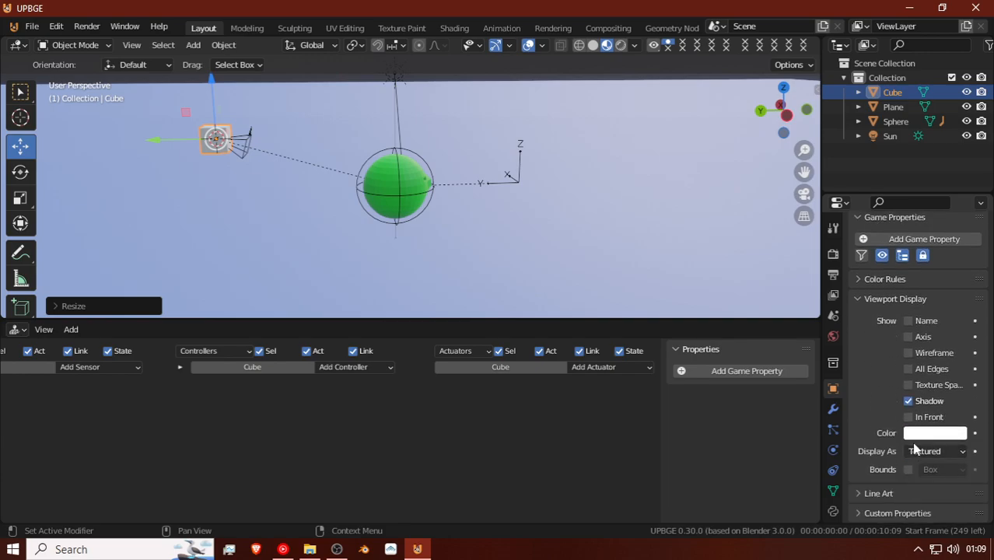
click(911, 451)
click(914, 419)
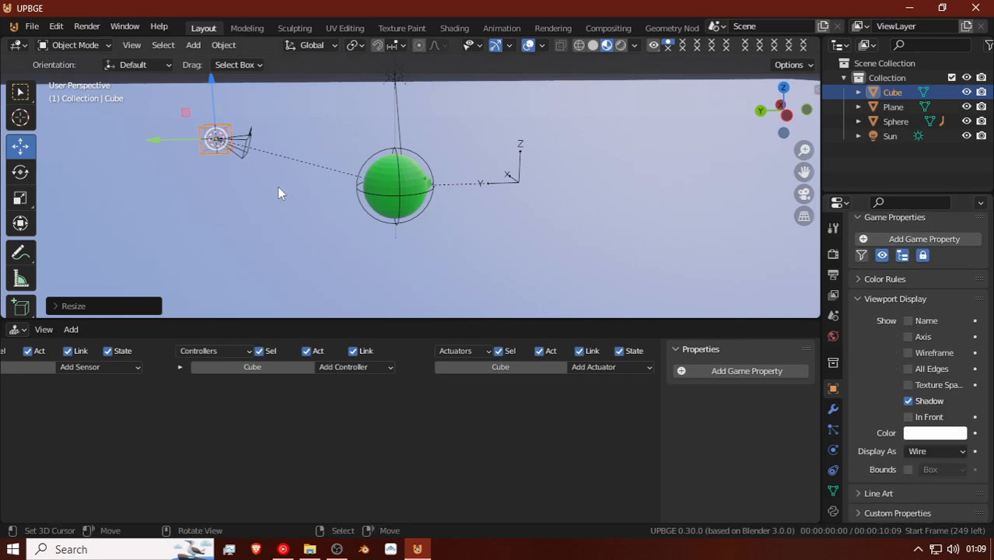
Step: Parent the wire cube to the empty in front of the sphere using the Object option
middle_drag(218, 160, 318, 173)
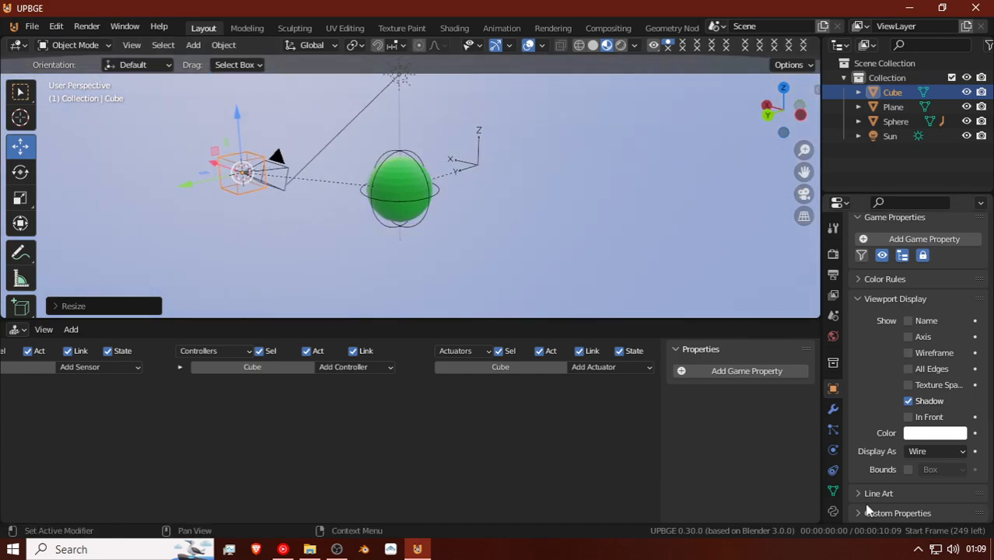
scroll(832, 450, down, 3)
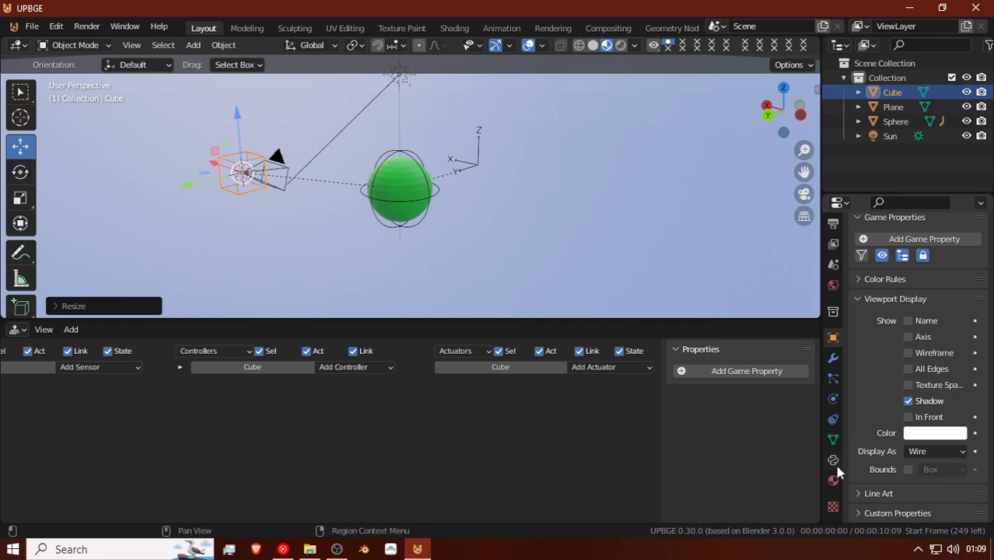
middle_drag(434, 223, 303, 182)
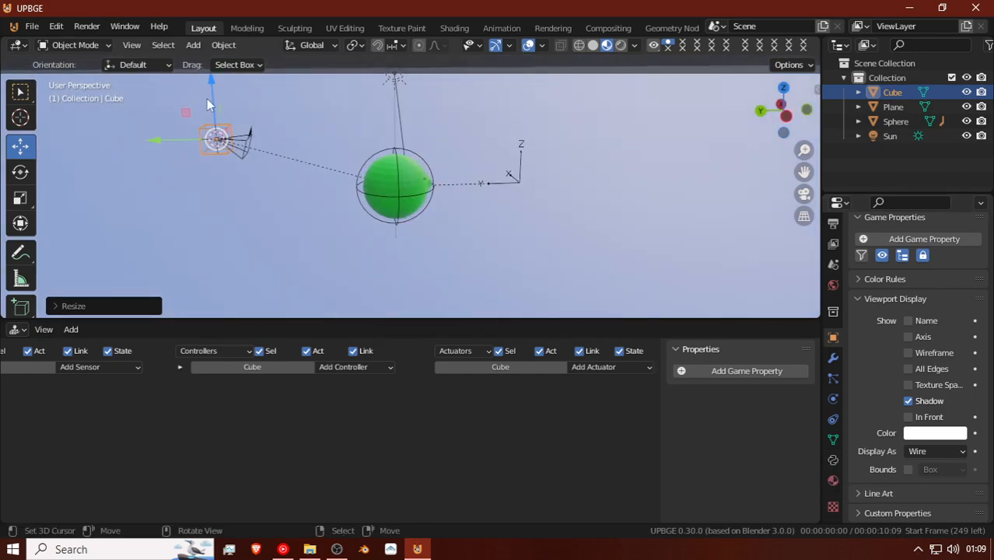
shift+click(520, 156)
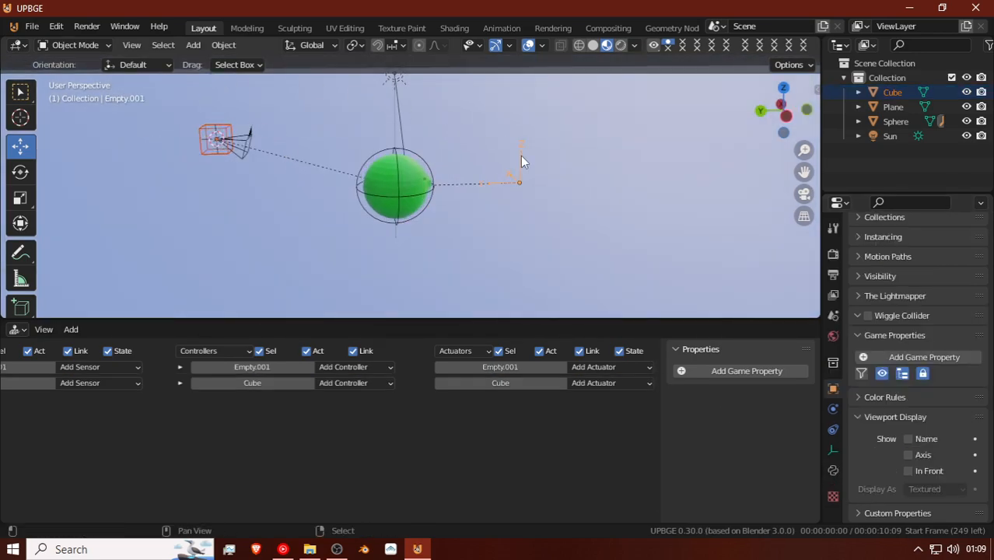
key(ctrl+p)
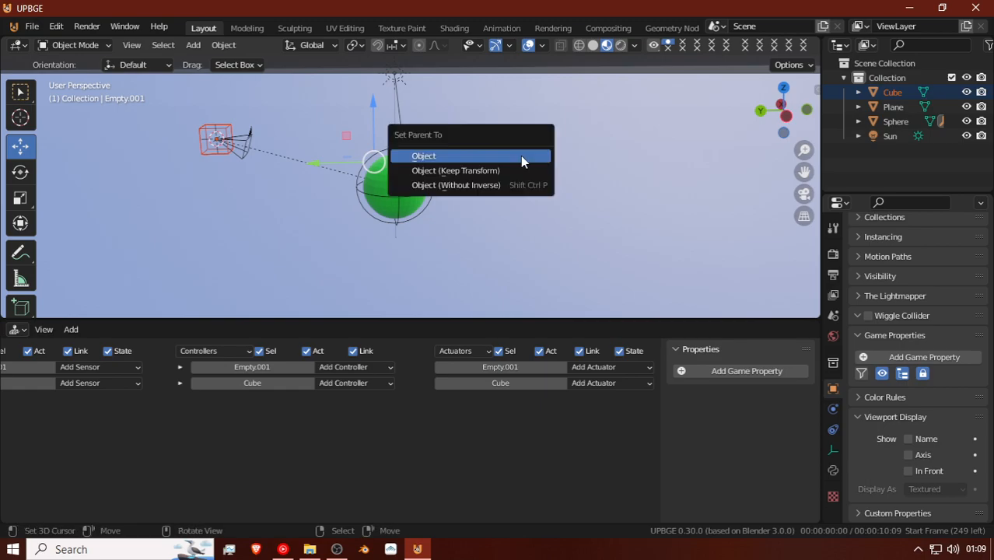
click(520, 155)
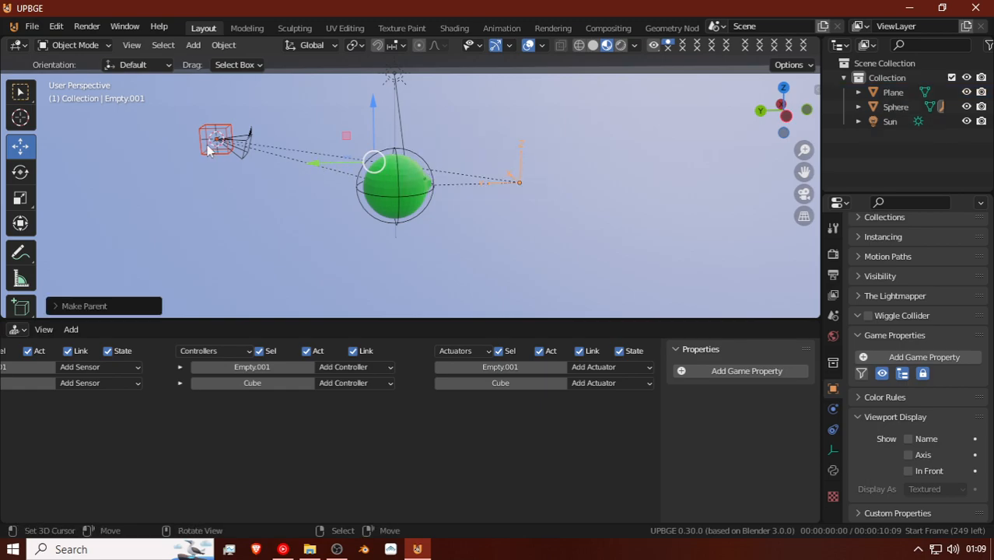
Step: Parent the camera to the wire cube
click(239, 150)
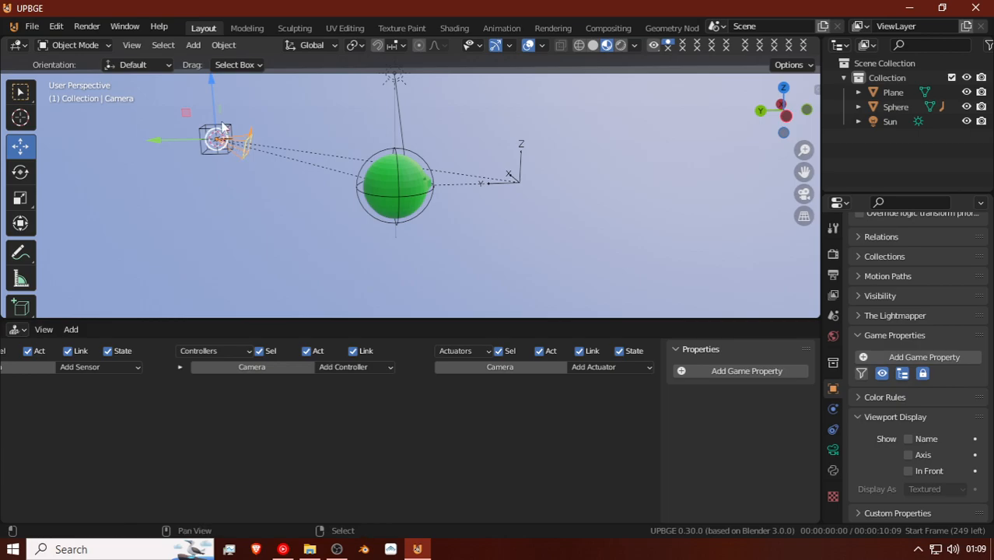
shift+click(222, 135)
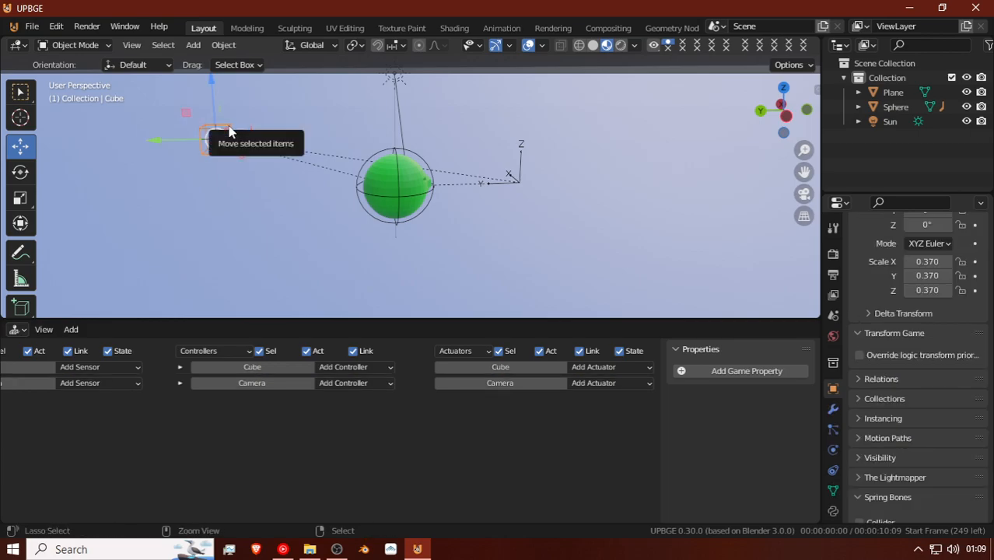
key(ctrl+p)
click(230, 133)
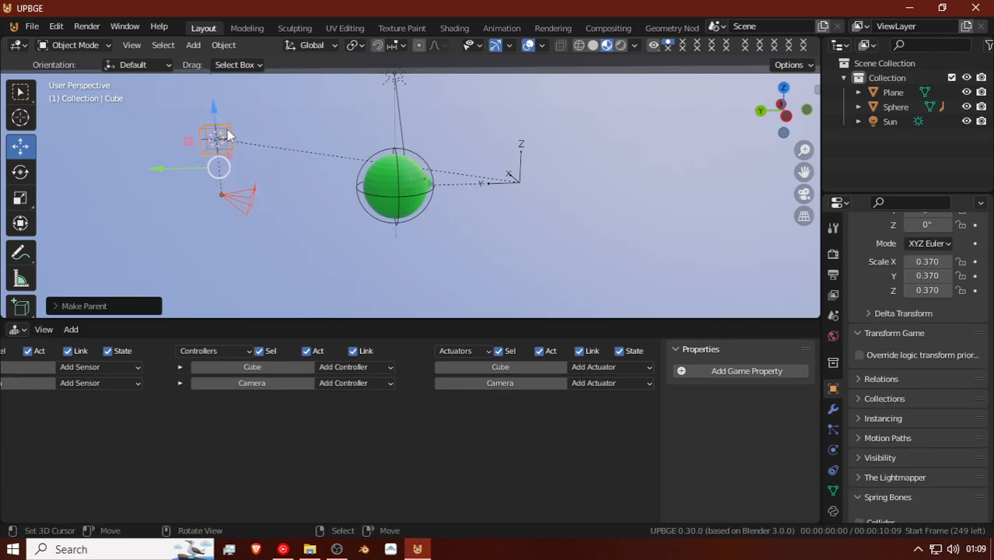
Step: Snap the camera to the 3D cursor at the centre of the wire cube
click(247, 193)
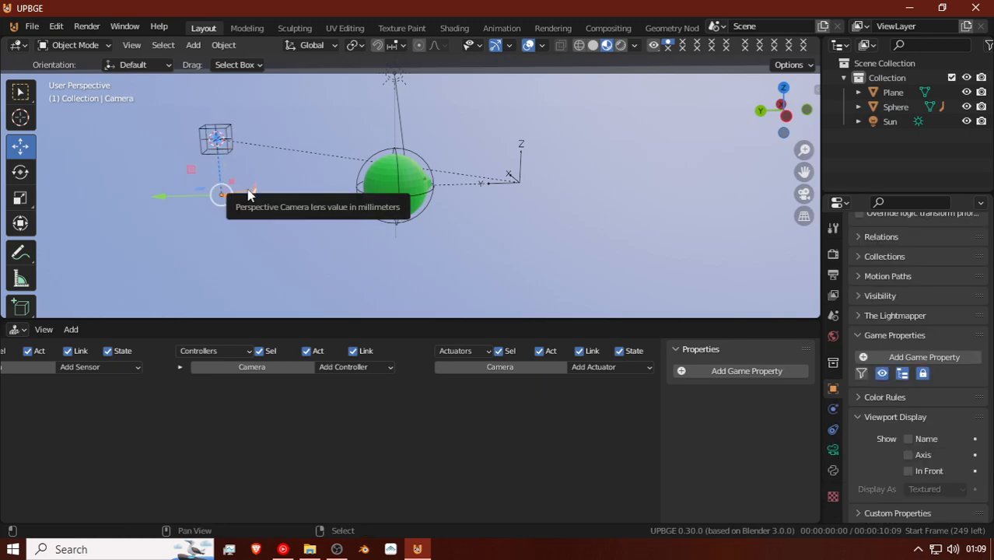
key(shift+s)
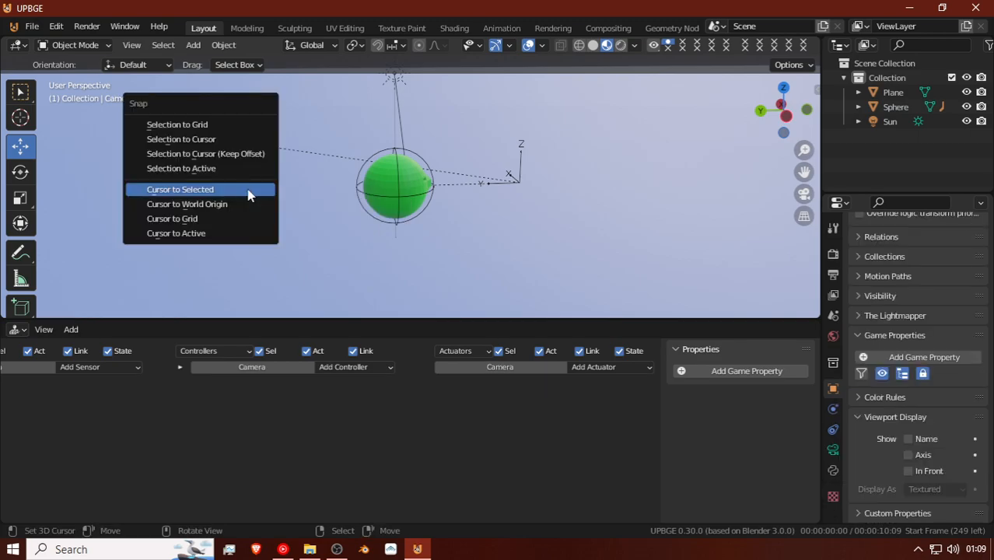
click(246, 139)
mouse_move(226, 187)
middle_down()
mouse_move(295, 189)
mouse_move(237, 190)
middle_up()
right_click(225, 134)
key(g)
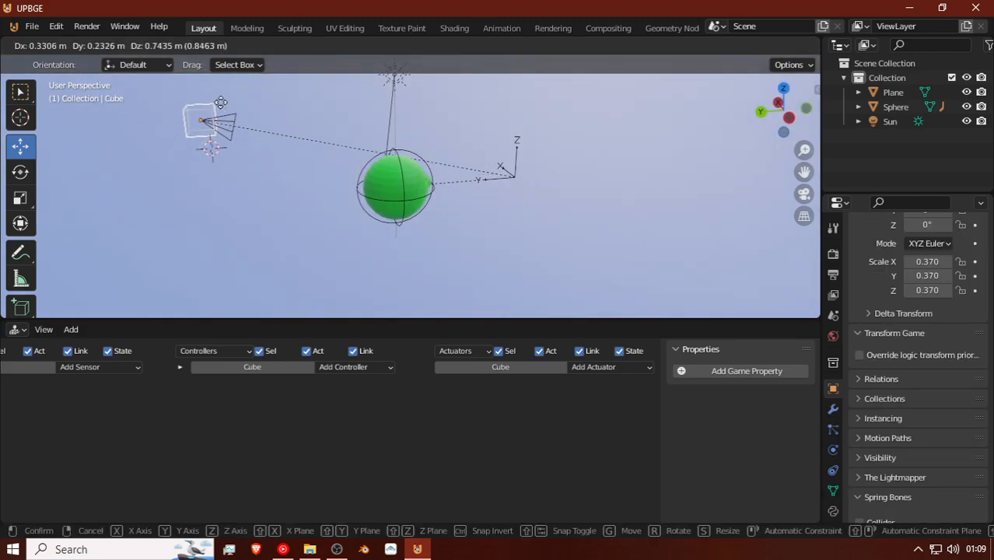
right_click(232, 143)
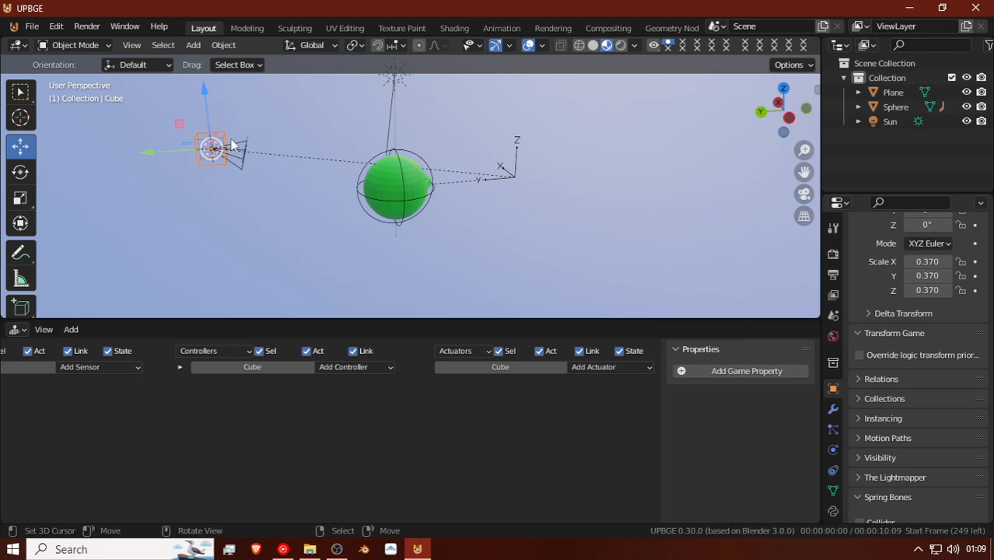
key(g)
key(z)
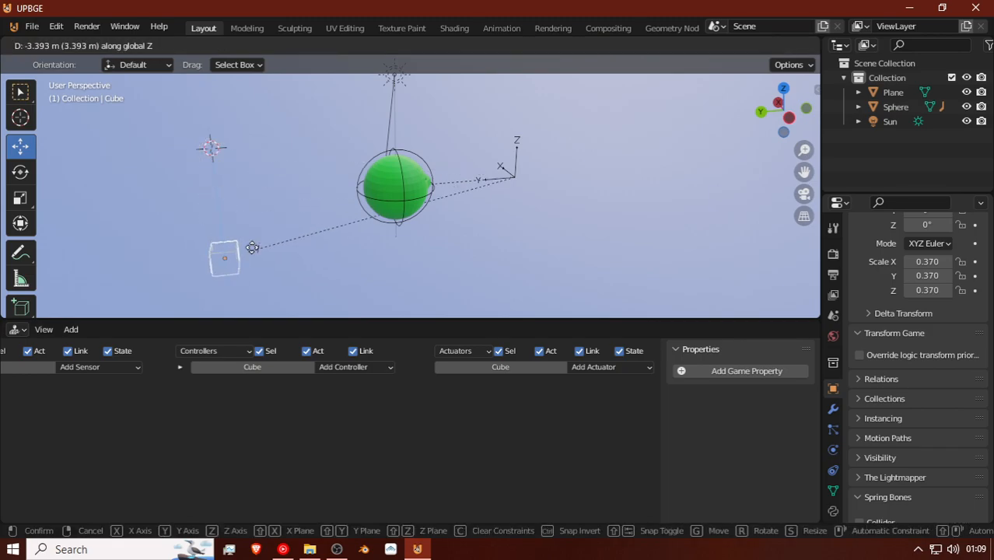
right_click(255, 226)
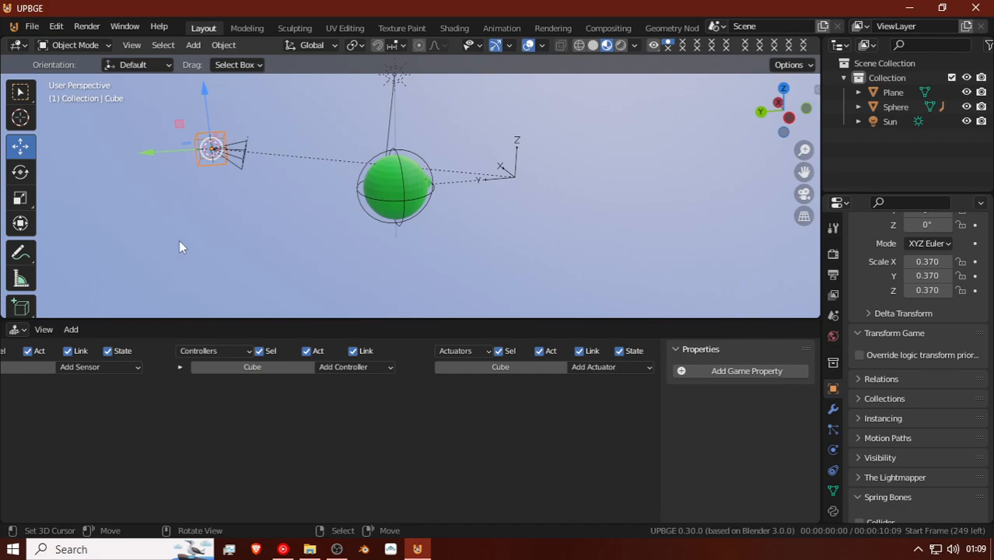
click(242, 152)
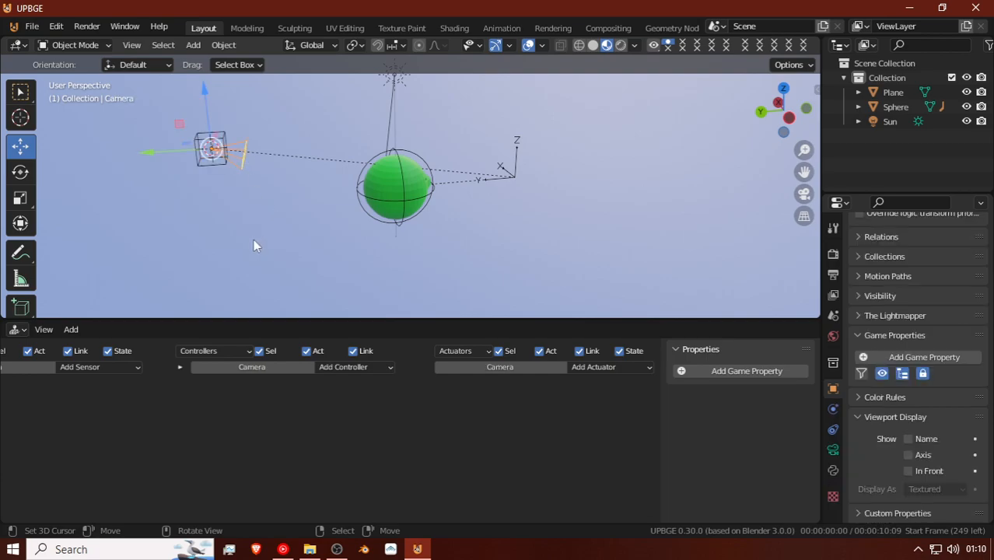
key(g)
key(y)
key(Escape)
Step: Add a Collision sensor to the wire cube and give the cube a renamed game property
click(205, 146)
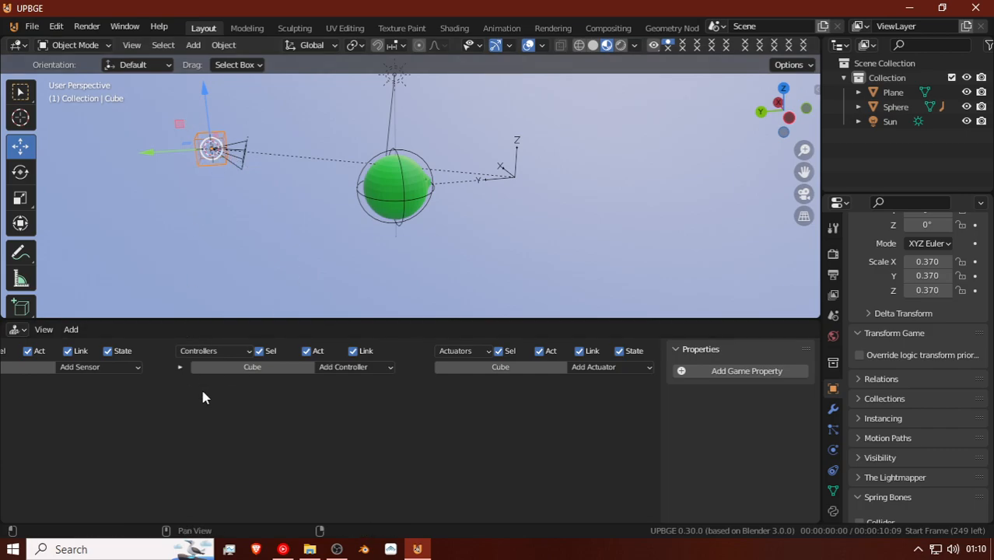
click(124, 366)
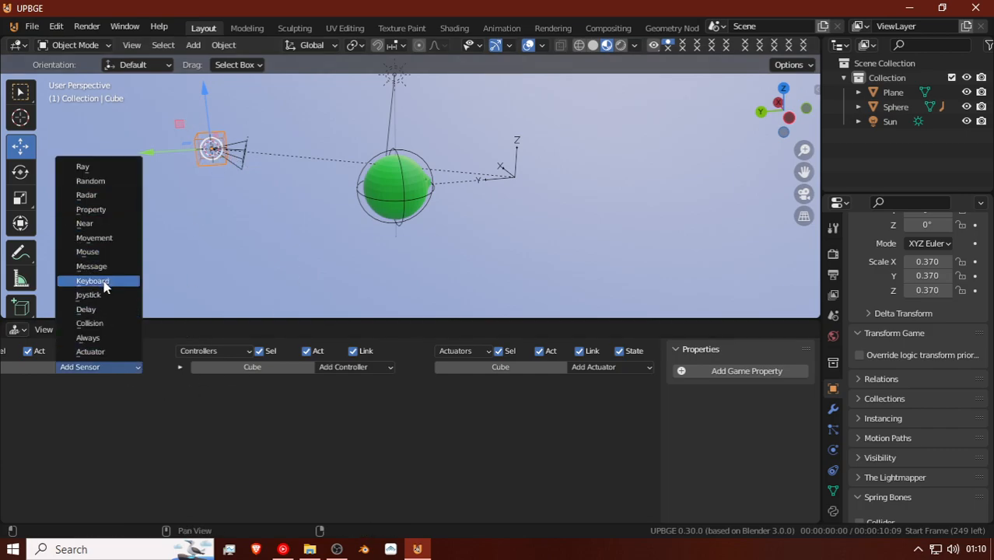
click(106, 323)
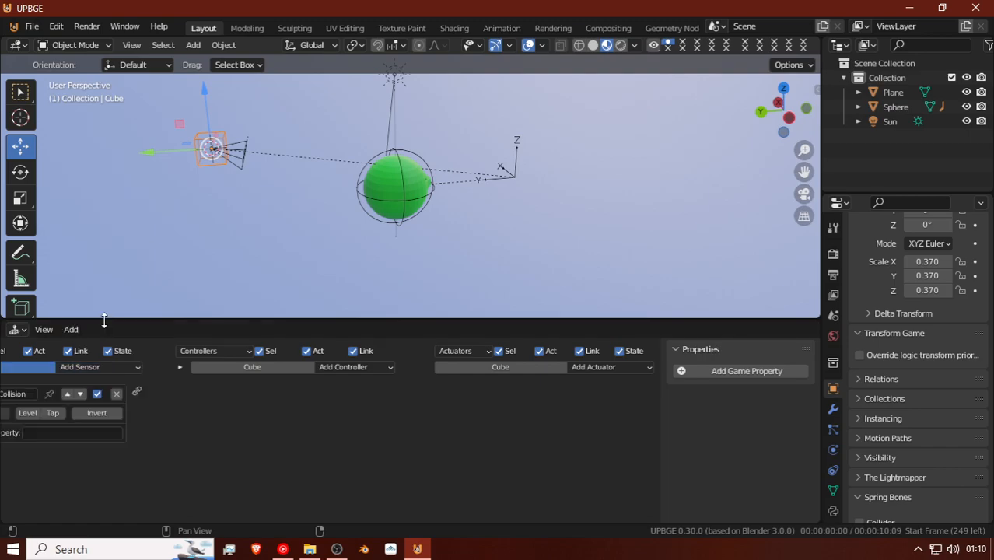
click(743, 374)
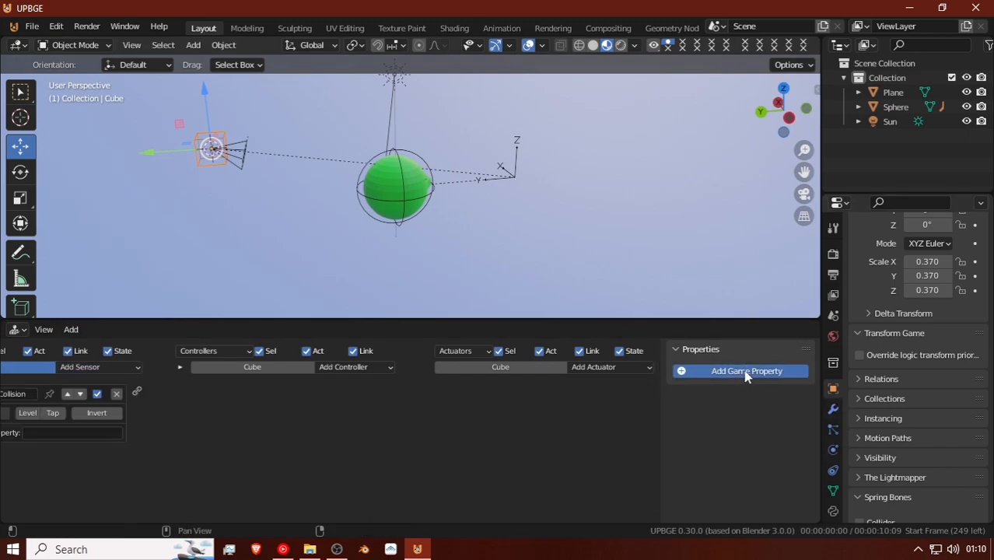
click(686, 395)
text(s)
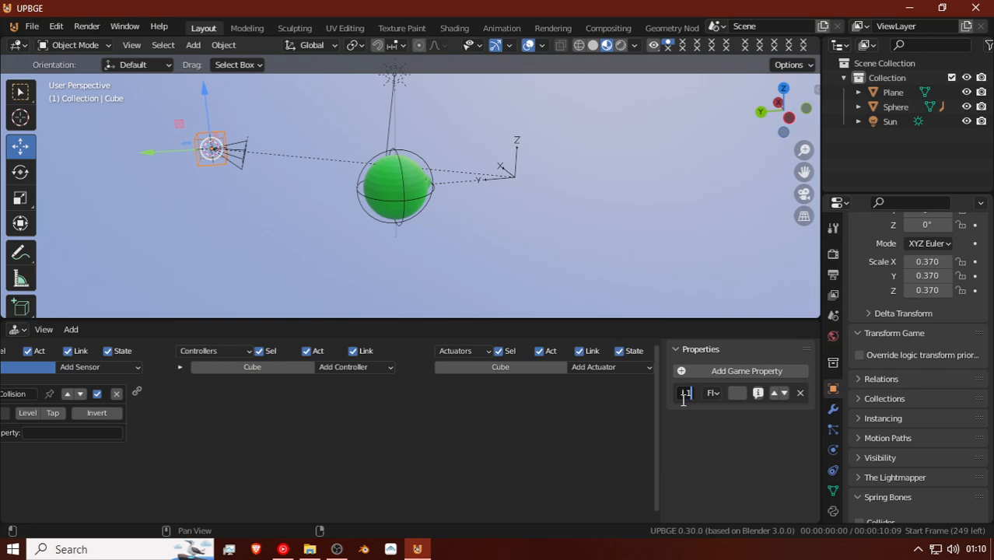
Step: Add a game property to the ground plane and rename it
click(588, 235)
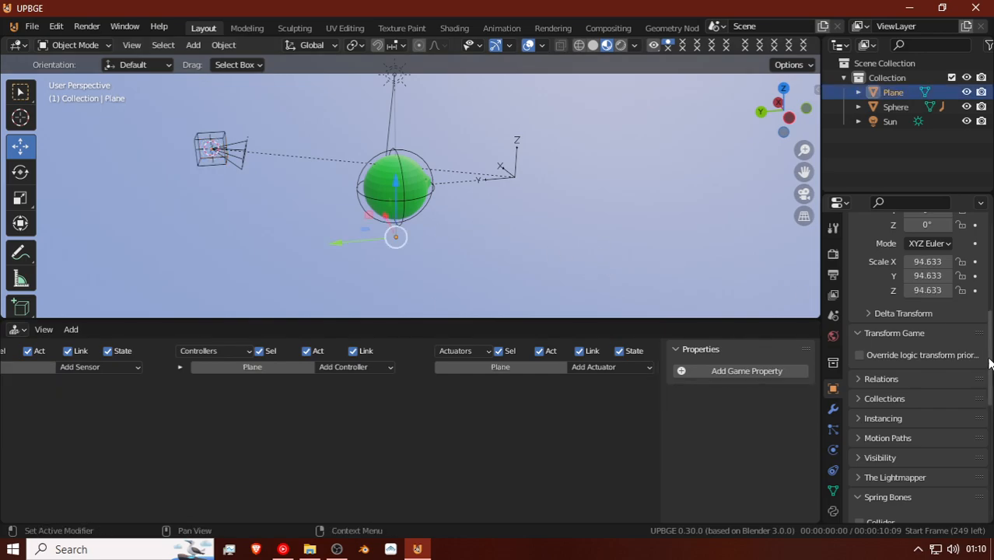
scroll(858, 406, up, 5)
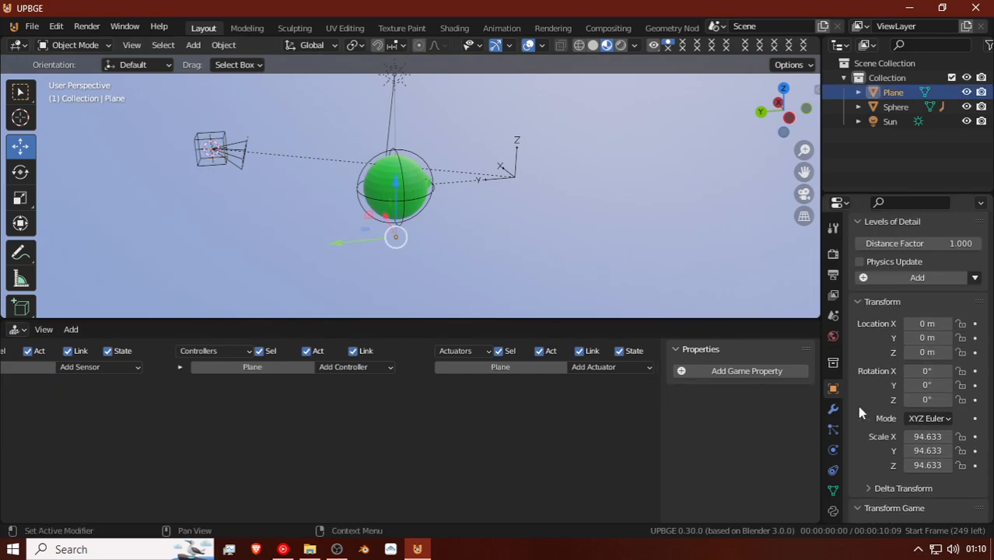
click(731, 372)
click(686, 393)
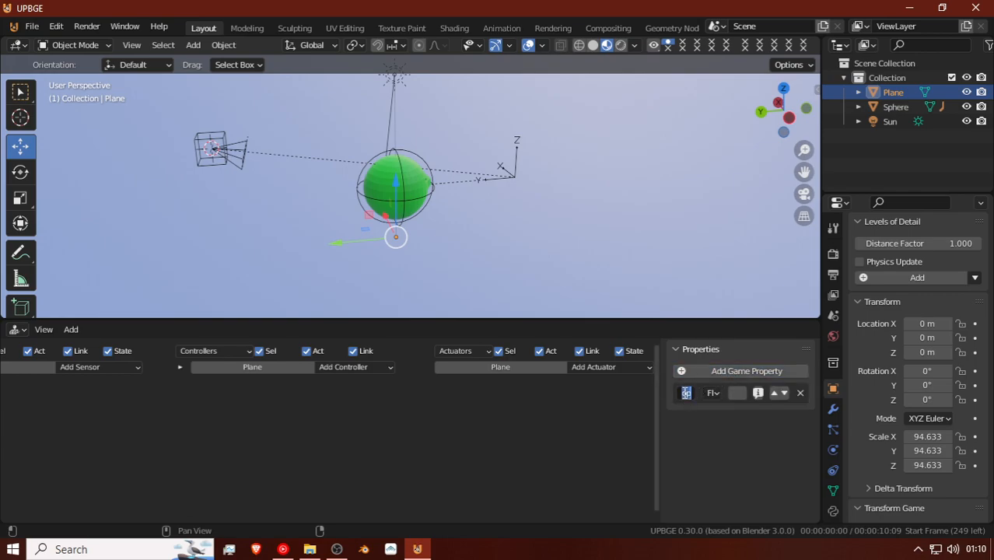
key(BackSpace)
click(431, 273)
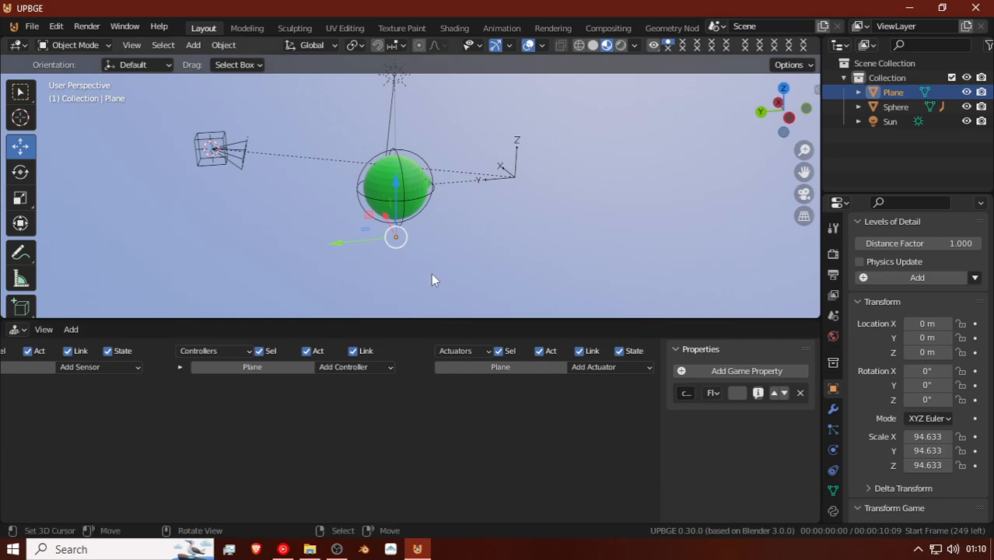
click(686, 396)
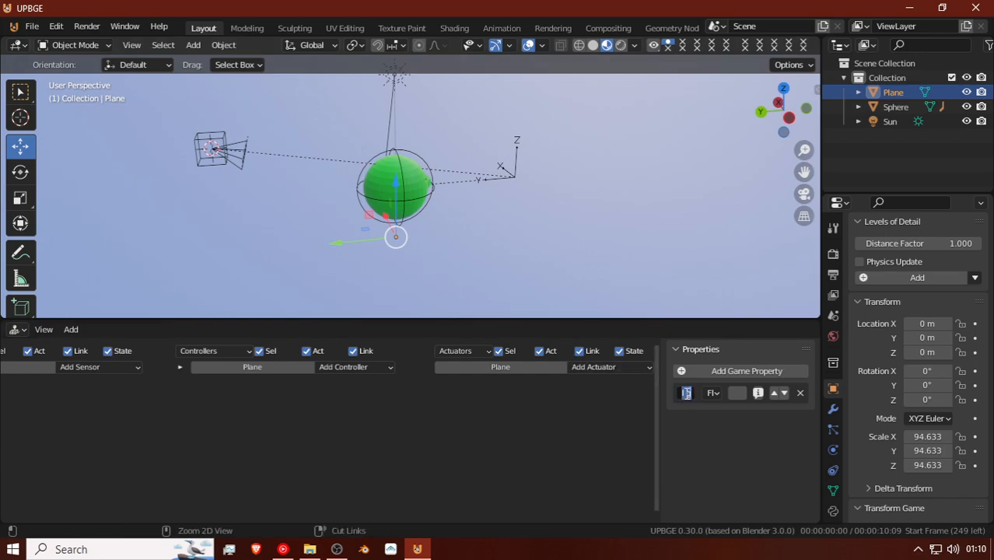
Step: Set the property of the wire cube's Collision sensor to "col g" and enable its True level triggering
click(210, 146)
click(67, 432)
text(col g)
key(Return)
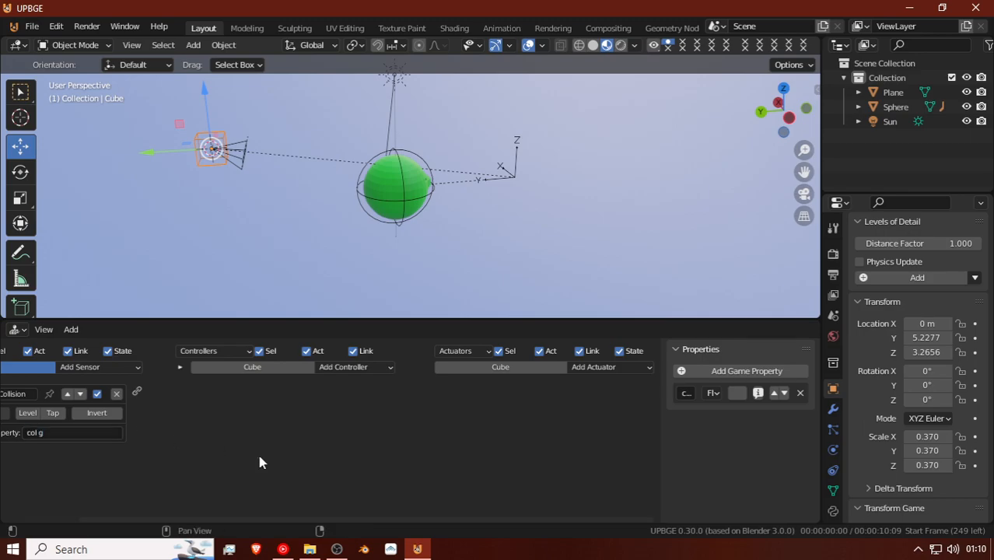
middle_drag(128, 433, 212, 433)
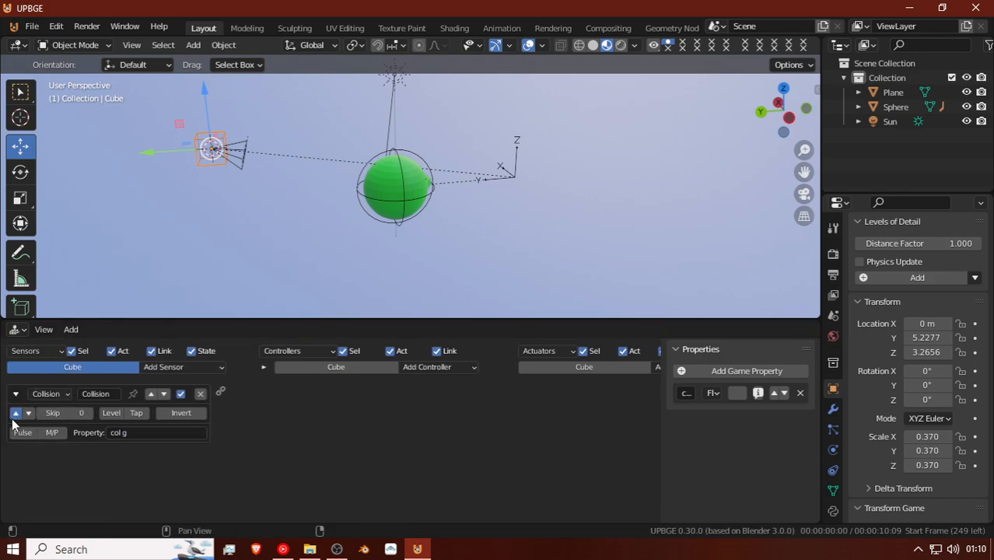
middle_drag(300, 392, 259, 451)
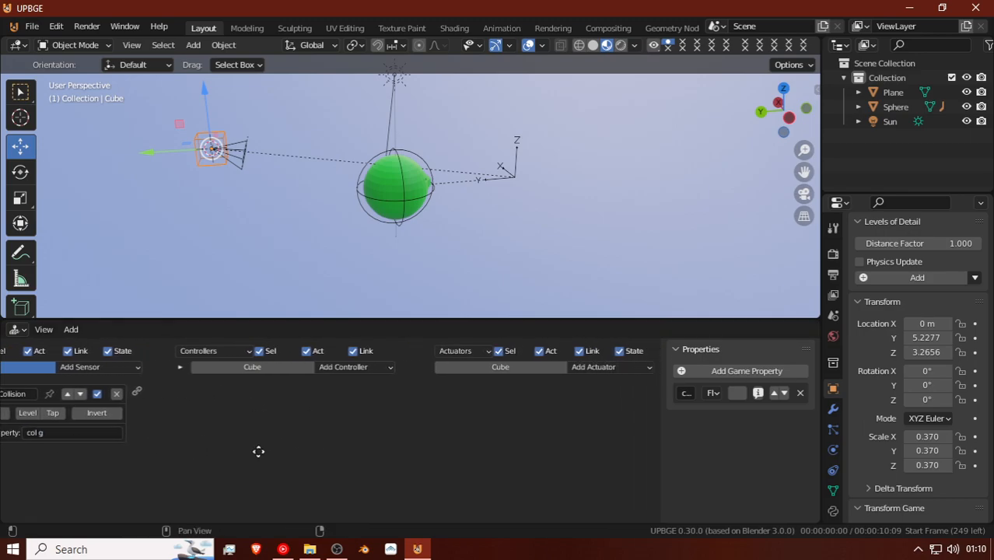
Step: Add a Message actuator with the subject "cam" to the wire cube and link the Collision sensor to it through an And controller
click(595, 371)
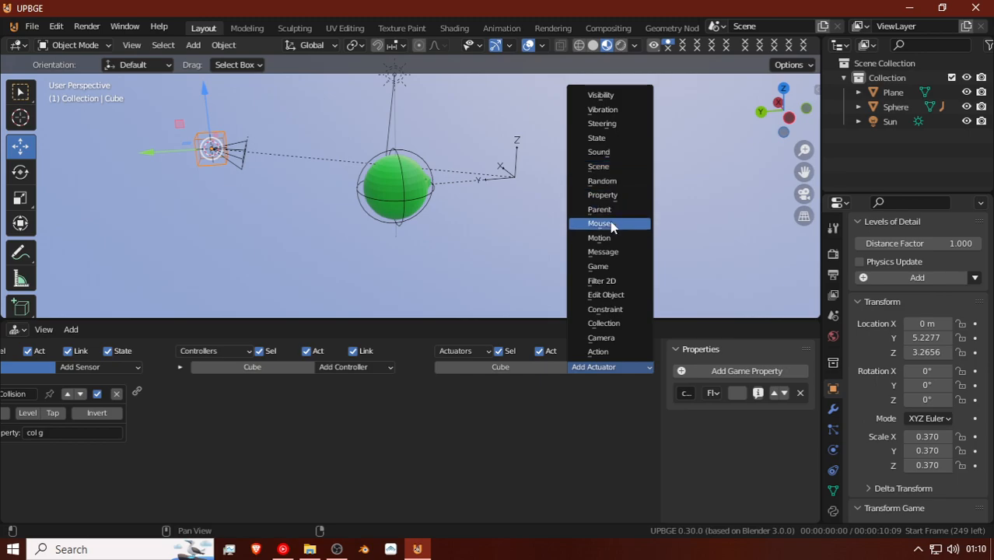
click(605, 252)
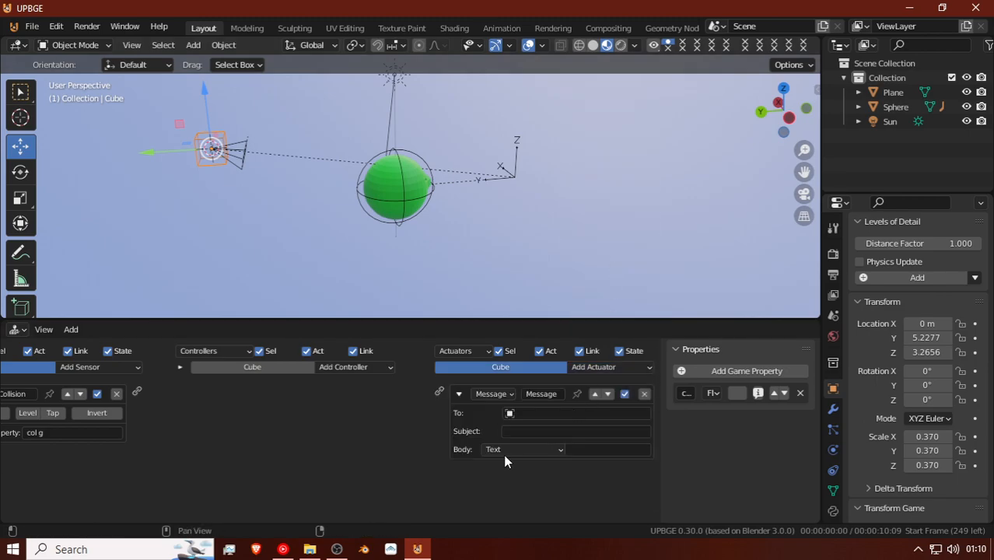
click(578, 433)
drag(139, 392, 440, 393)
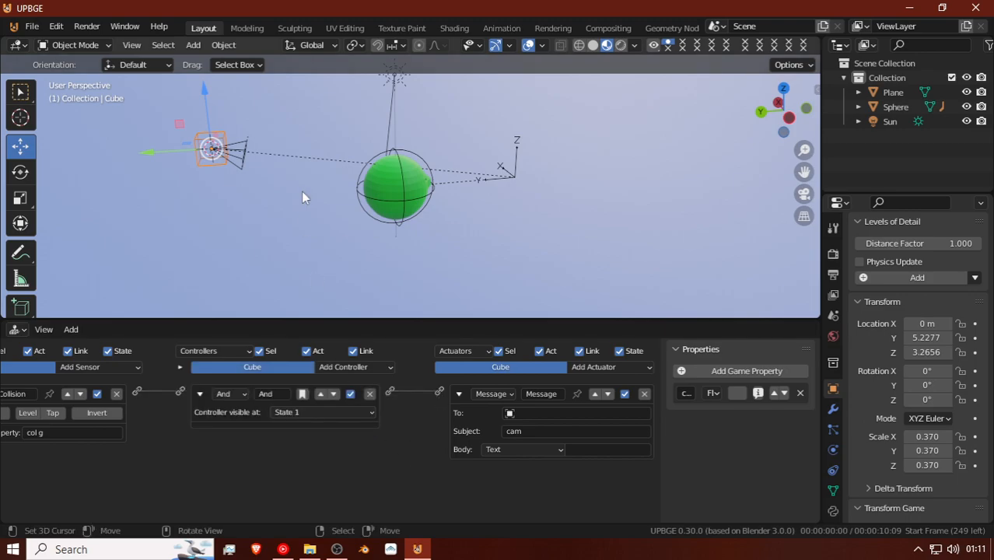
Step: Add a Message sensor to the camera with the subject "cam"
click(245, 144)
click(100, 367)
click(110, 272)
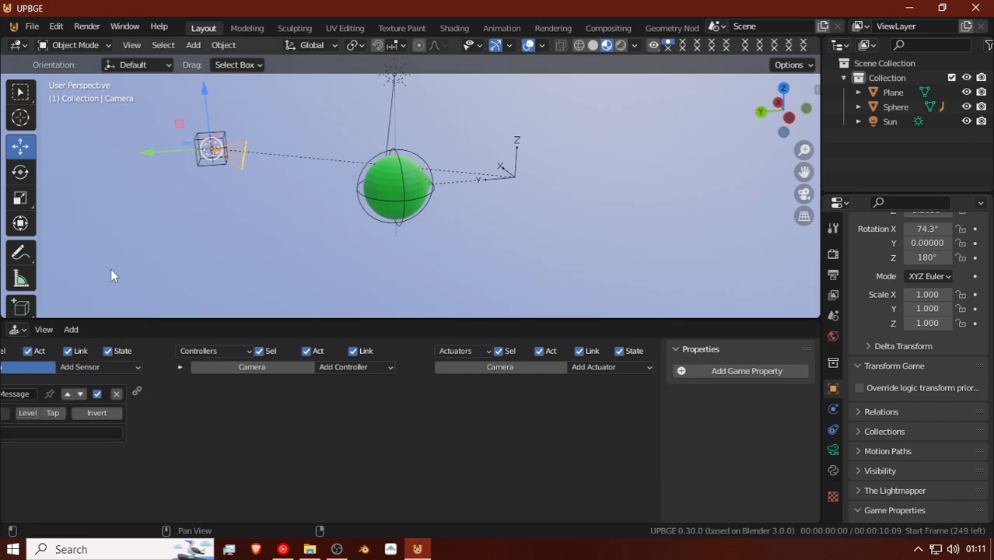
middle_drag(72, 413, 154, 440)
click(110, 436)
text(cam)
key(Return)
middle_drag(546, 374, 491, 396)
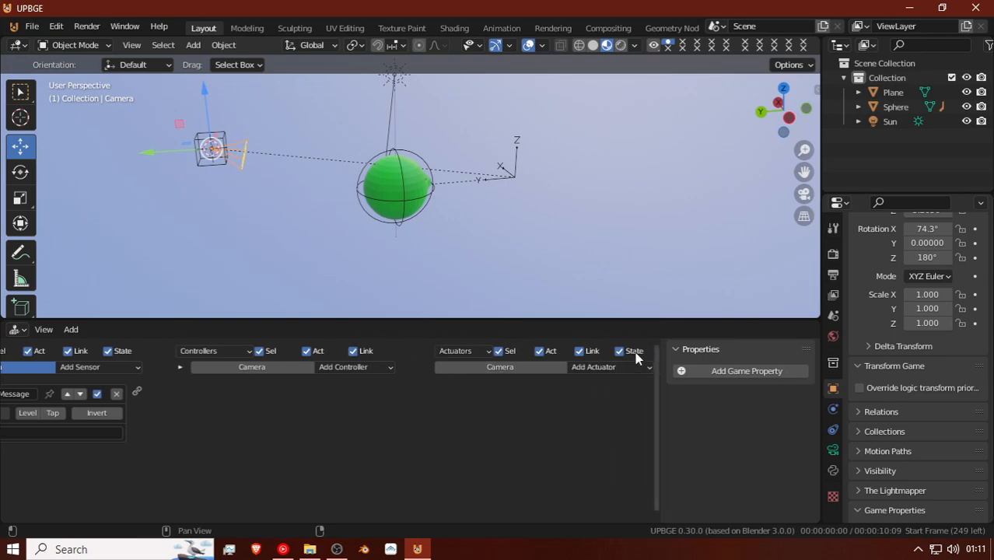
click(603, 367)
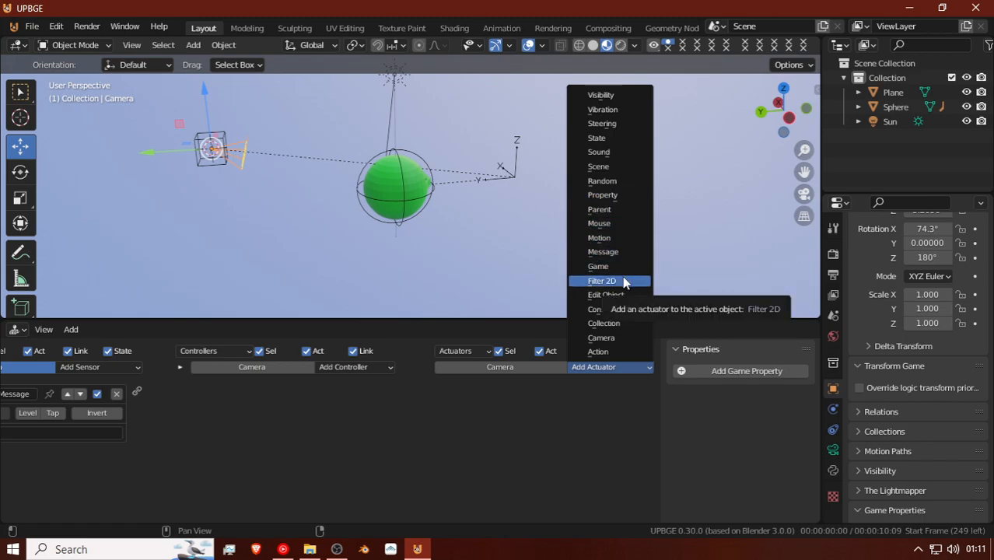
click(614, 339)
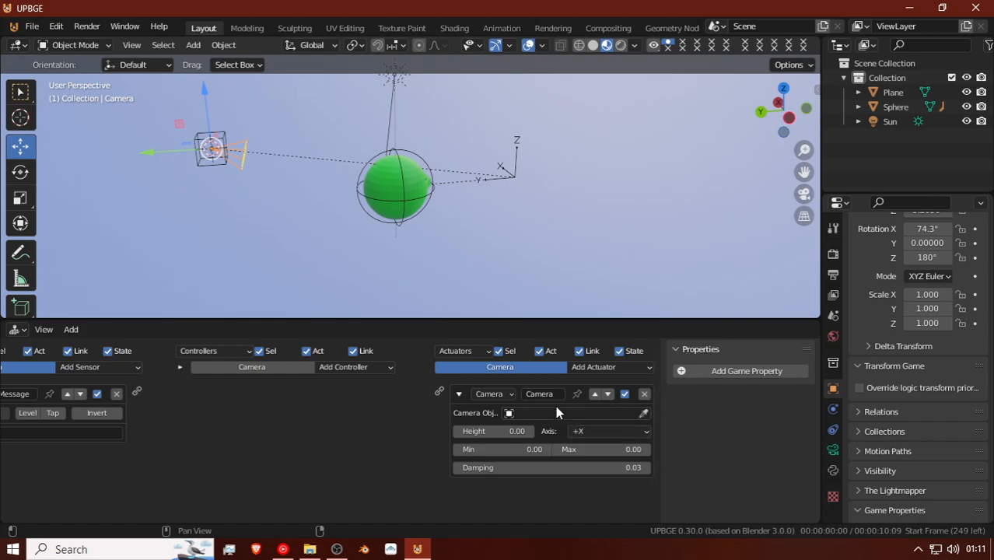
click(644, 393)
Step: Add a Scene actuator to the camera and set its mode to Set Camera
click(606, 369)
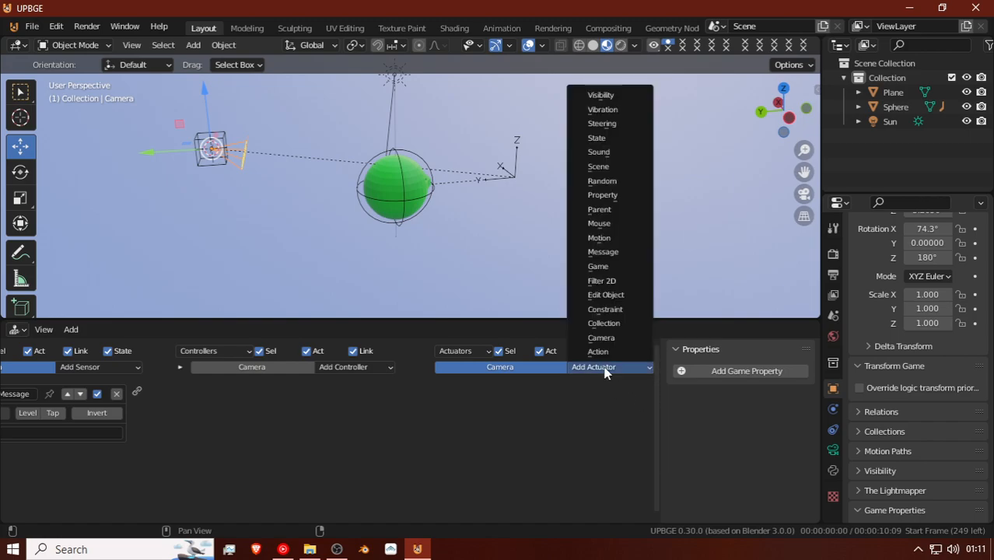
click(615, 170)
click(540, 413)
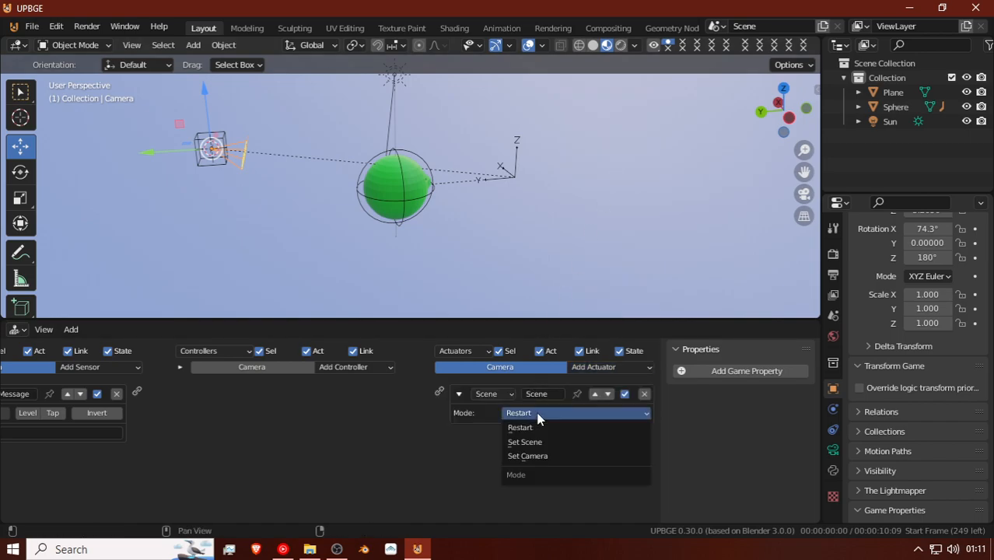
click(558, 456)
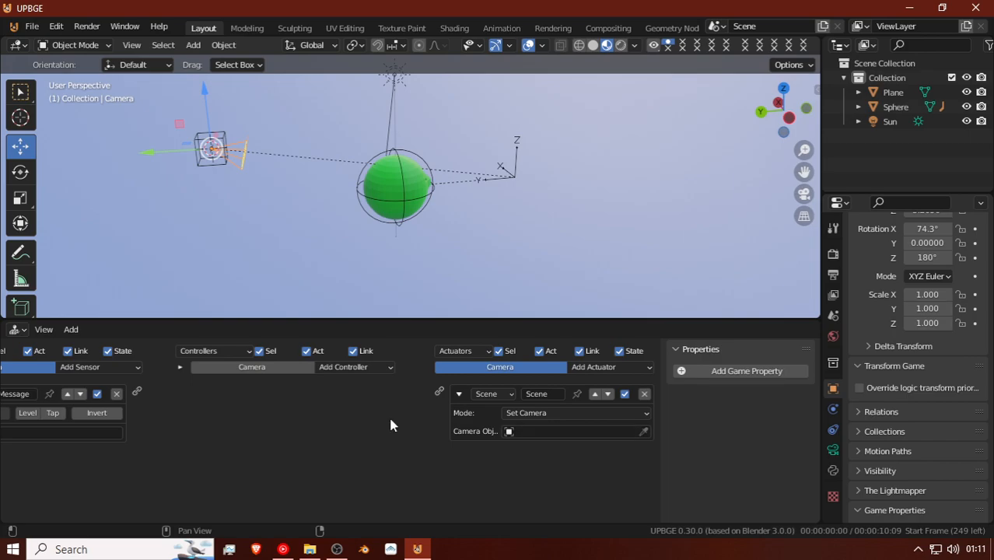
Step: Duplicate the camera, move the copy along Y toward the sphere and adjust its height along Z
key(shift+d)
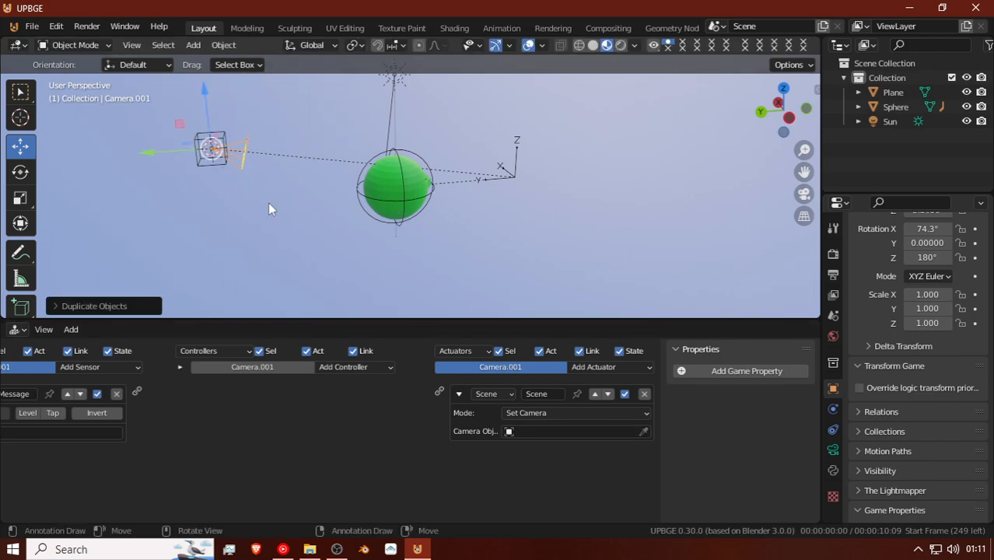
key(y)
click(381, 222)
key(g)
key(z)
click(383, 242)
Step: Make the duplicated camera active and move it closer to the sphere along its Z axis using Local orientation
key(KP_0)
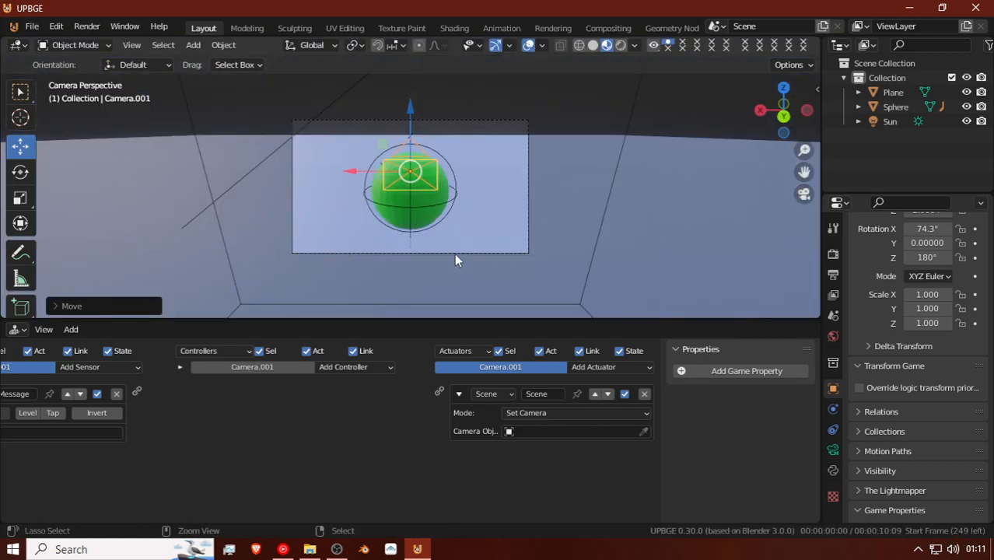
key(ctrl+KP_0)
middle_drag(485, 194, 334, 186)
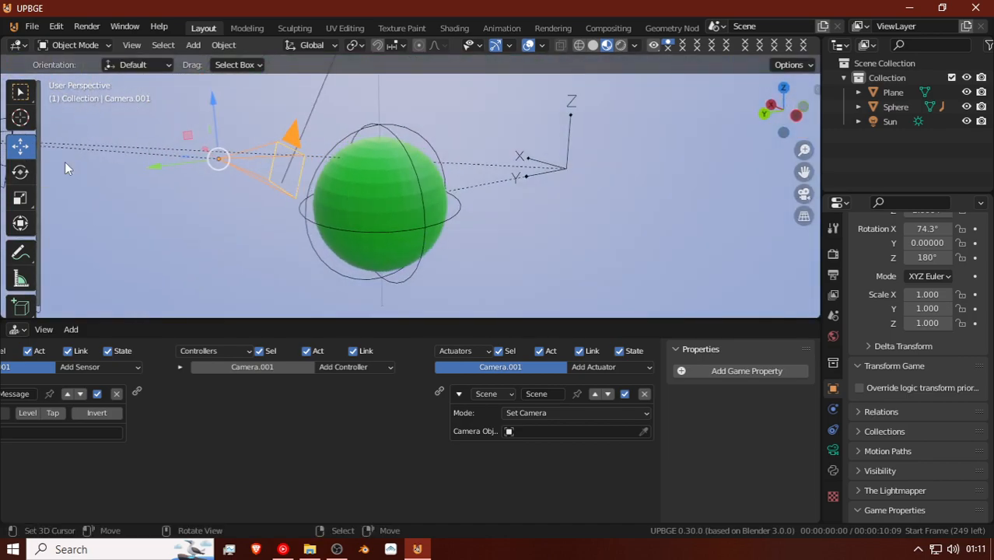
click(315, 45)
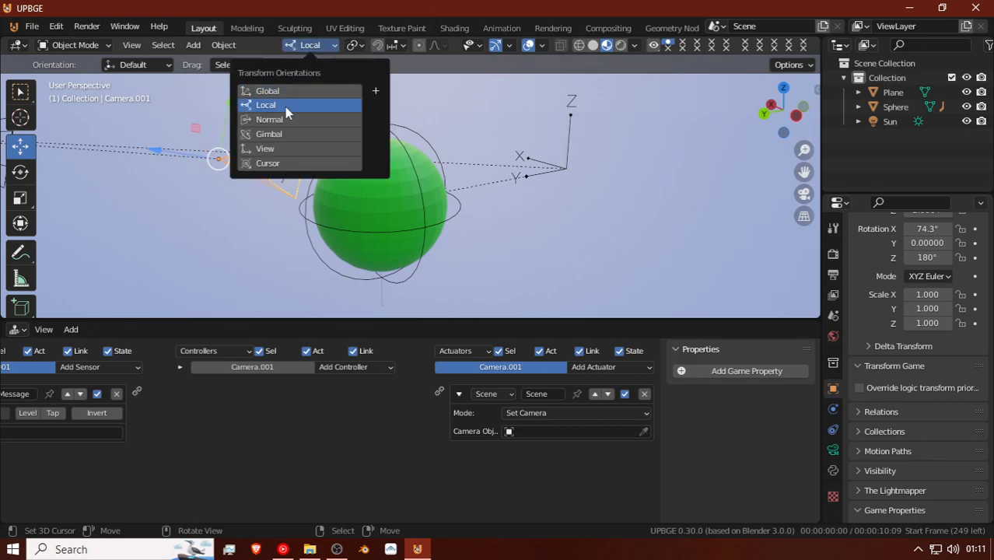
click(285, 106)
drag(163, 152, 195, 148)
key(KP_0)
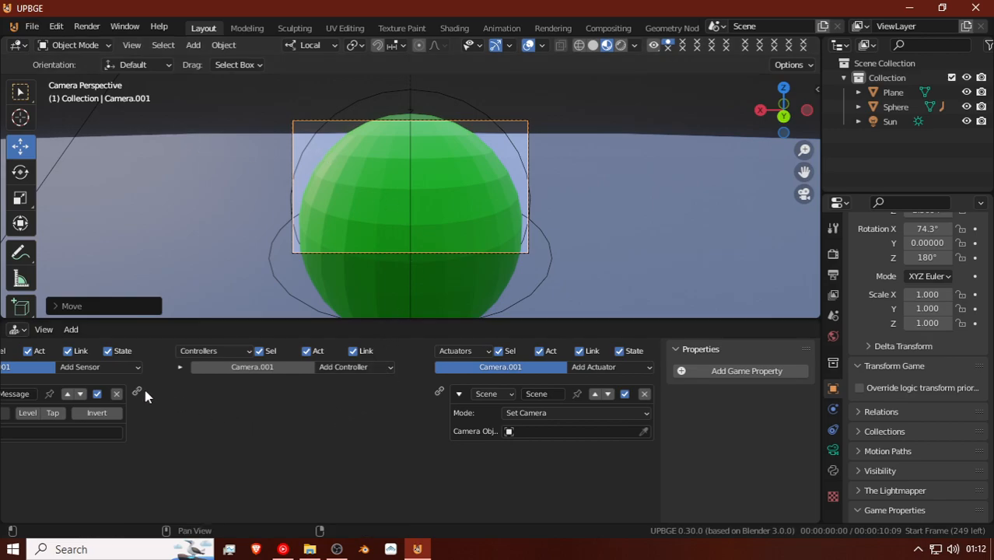
Step: Link the duplicated camera's Message sensor to its Scene actuator through an And controller and open the actuator's camera object choice
drag(137, 394, 439, 391)
click(644, 432)
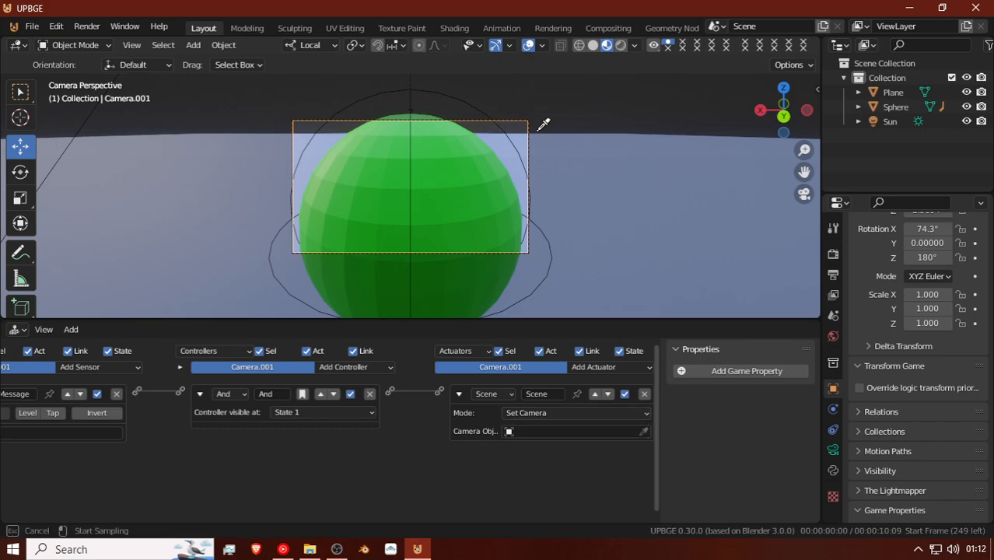
click(539, 431)
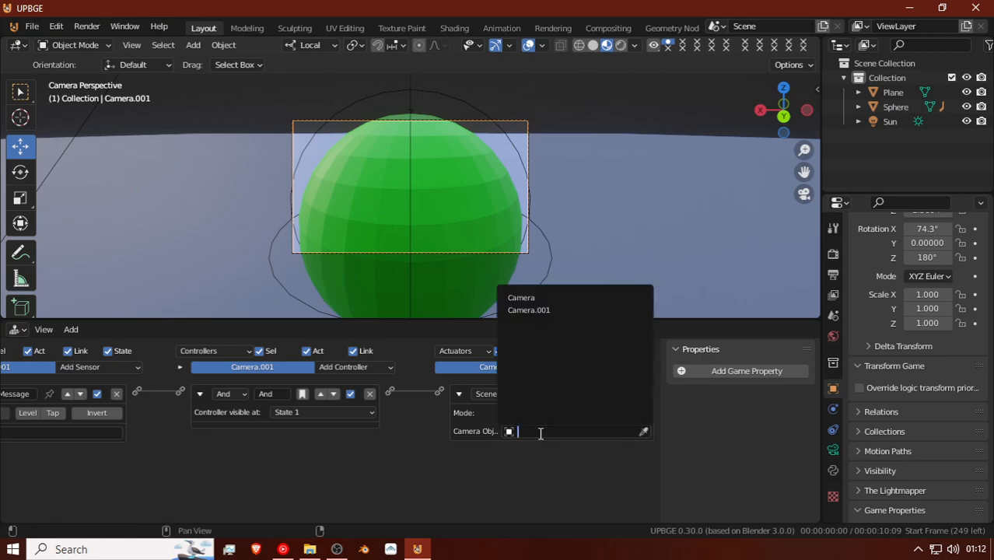
Step: Assign Camera.001 as the camera object of the Scene actuator
click(559, 310)
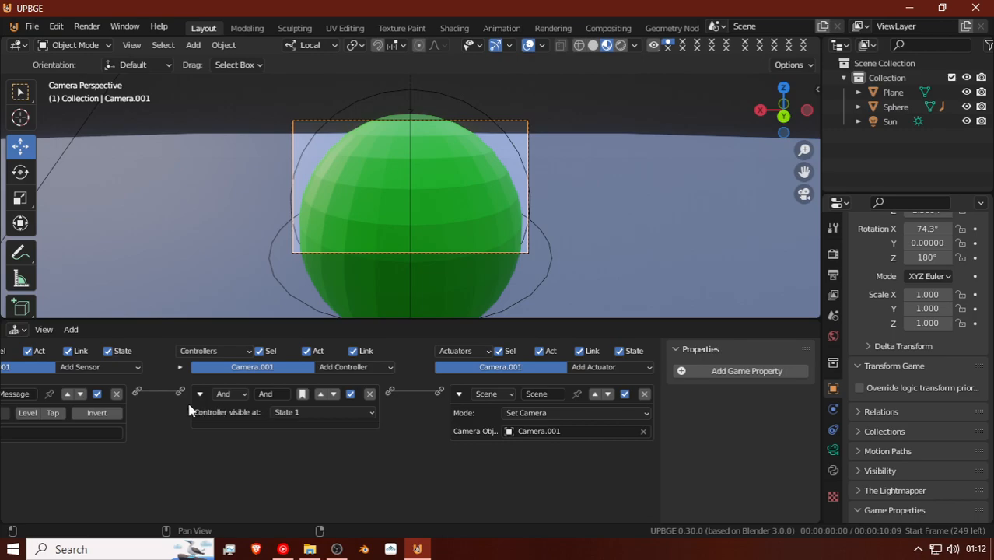
Step: Raise the small cube around the rear camera about 0.24 m along its local Z axis
scroll(176, 424, down, 3)
middle_drag(491, 203, 320, 209)
scroll(320, 208, down, 8)
scroll(281, 170, down, 3)
click(228, 156)
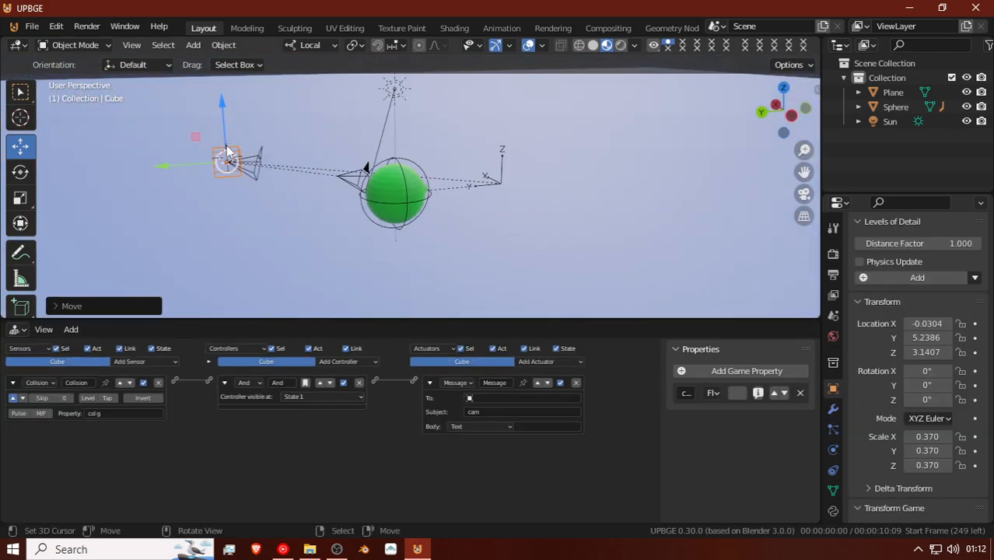
key(g)
key(z)
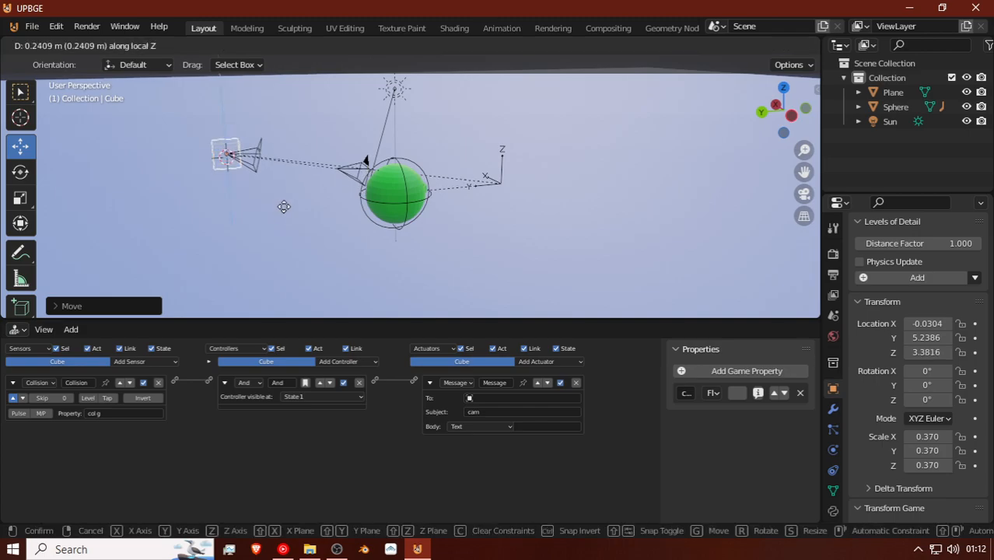
click(283, 206)
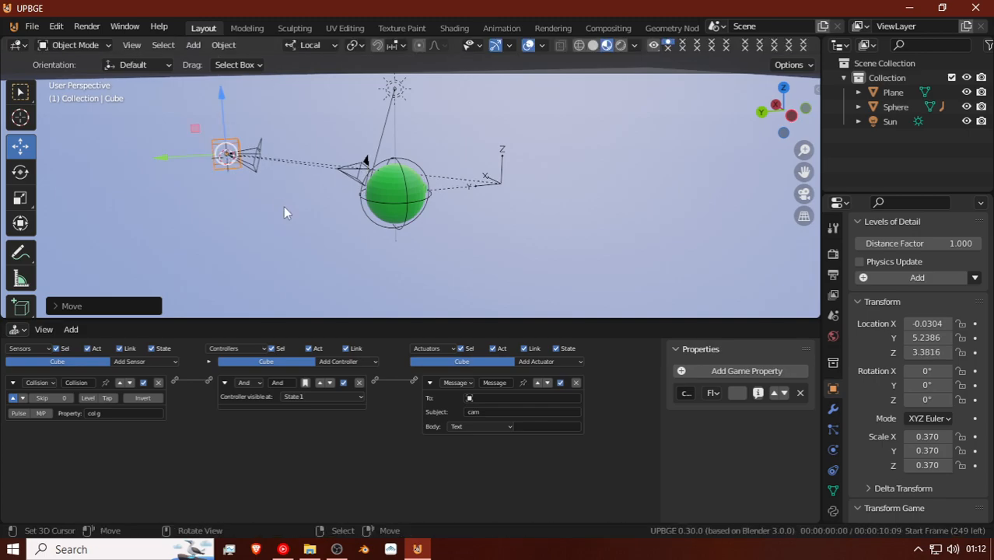
Step: Add a second Collision sensor to the cube with property "col g" and true level triggering enabled
click(129, 361)
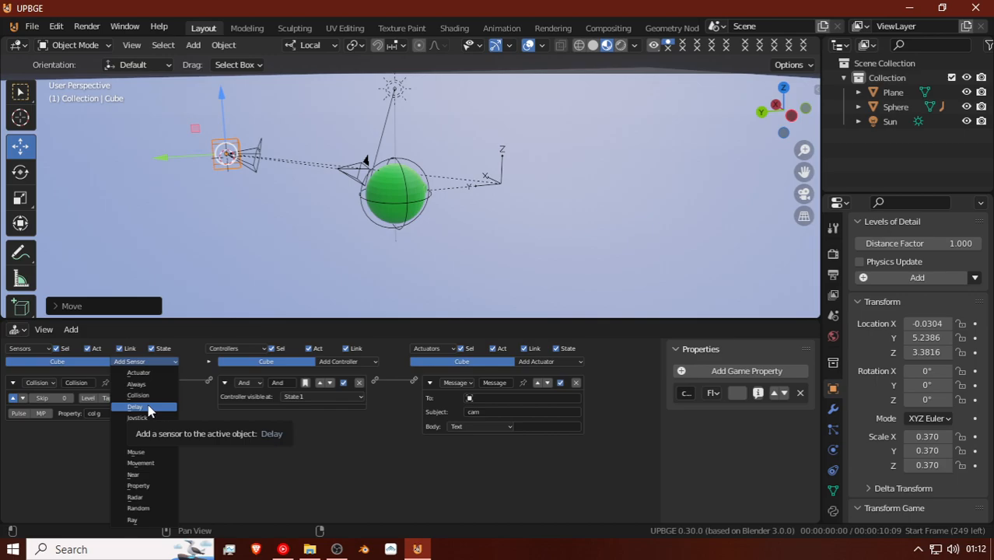
click(141, 394)
click(127, 462)
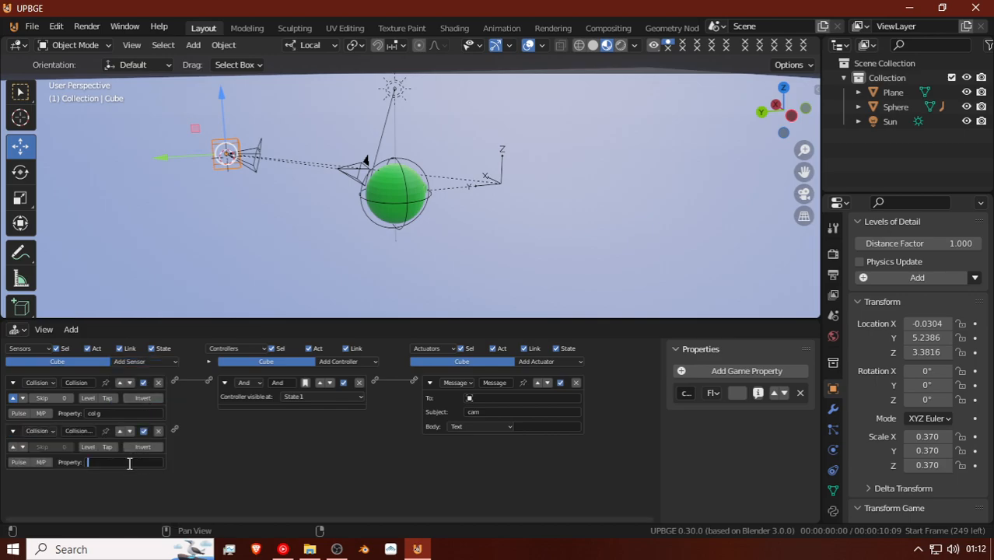
text(col g)
key(Return)
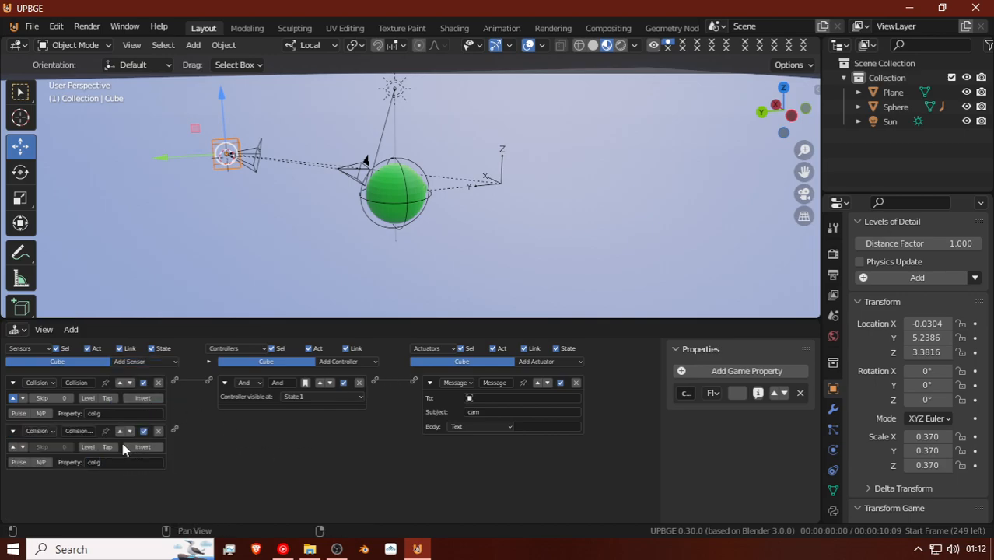
click(13, 446)
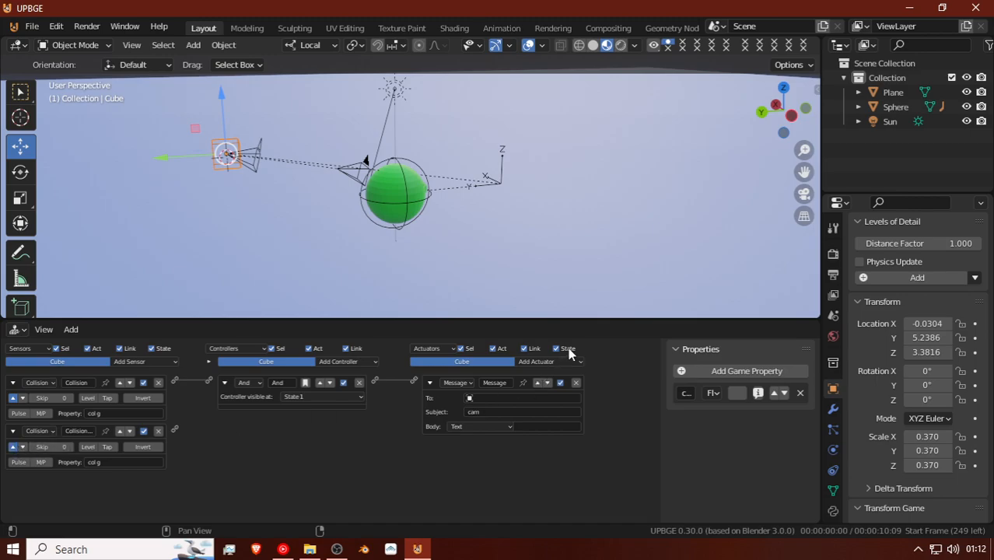
Step: Add a Scene actuator to the cube and link the second Collision sensor to it
click(548, 362)
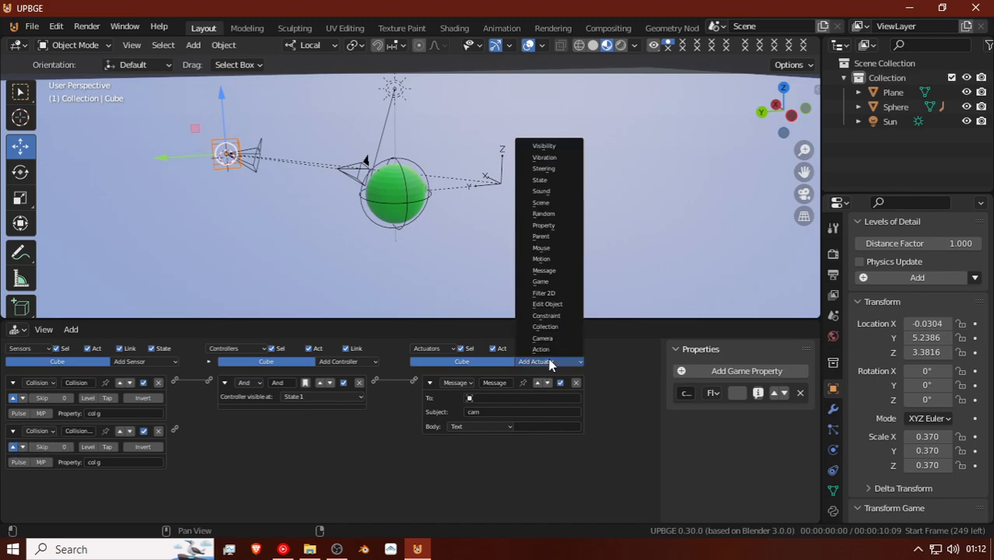
click(541, 202)
drag(176, 429, 413, 441)
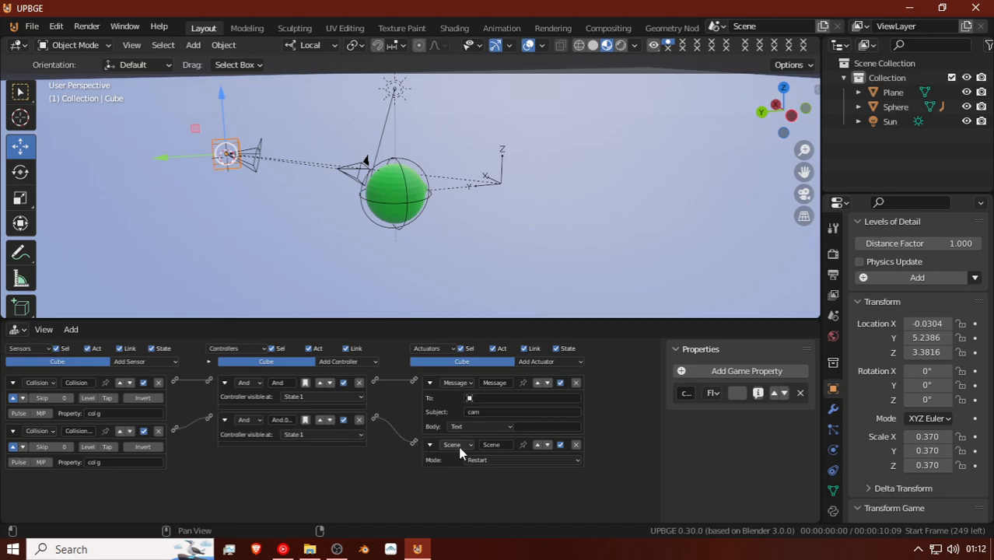
Step: Set the cube's Scene actuator mode to Set Camera with Camera as its camera object
click(487, 458)
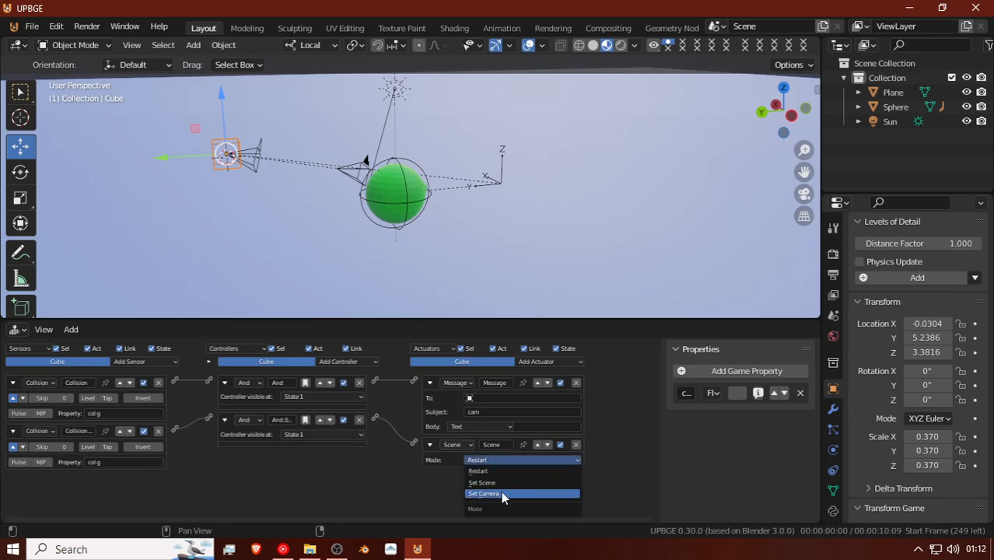
click(501, 493)
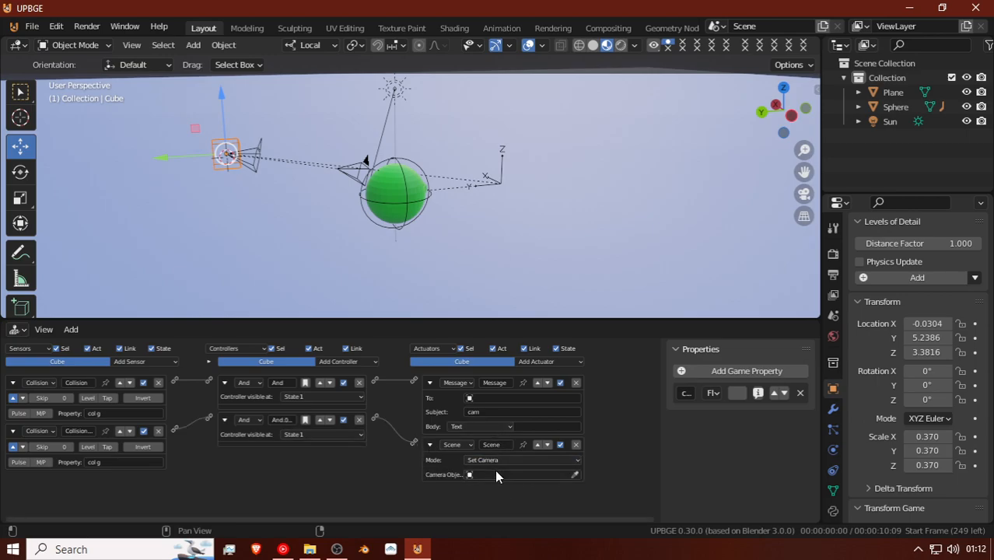
click(494, 473)
click(498, 376)
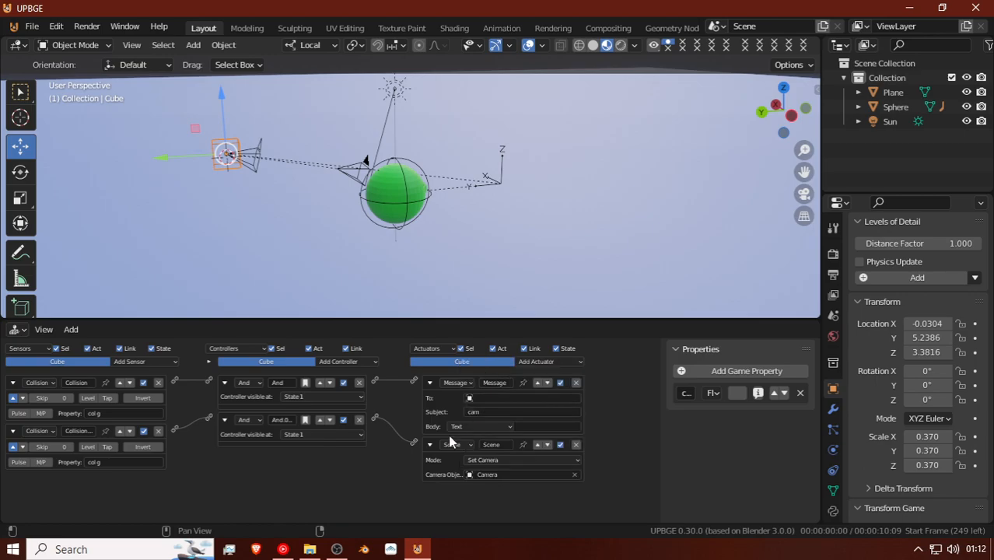
Step: Make the camera inside the cube the active scene camera and look through it
key(KP_0)
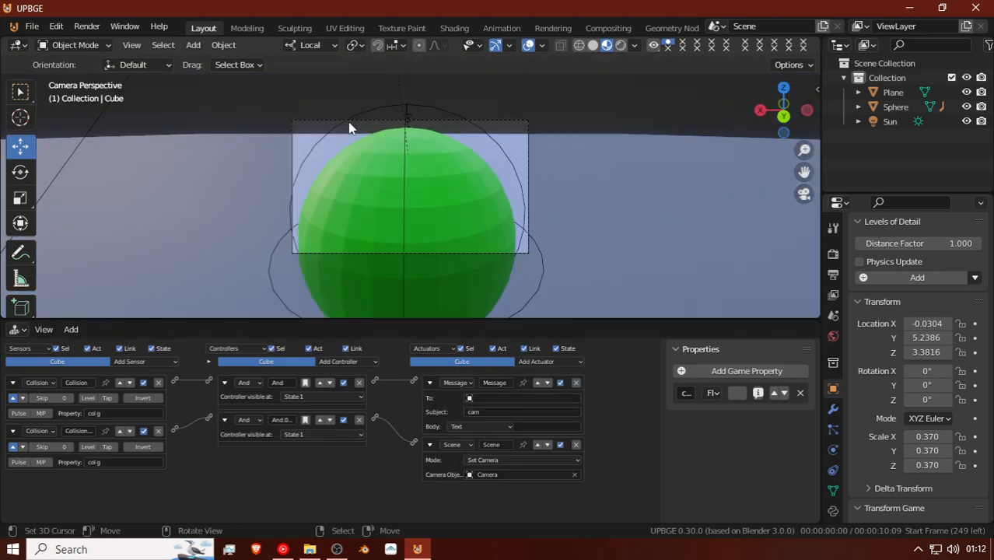
key(ctrl+KP_0)
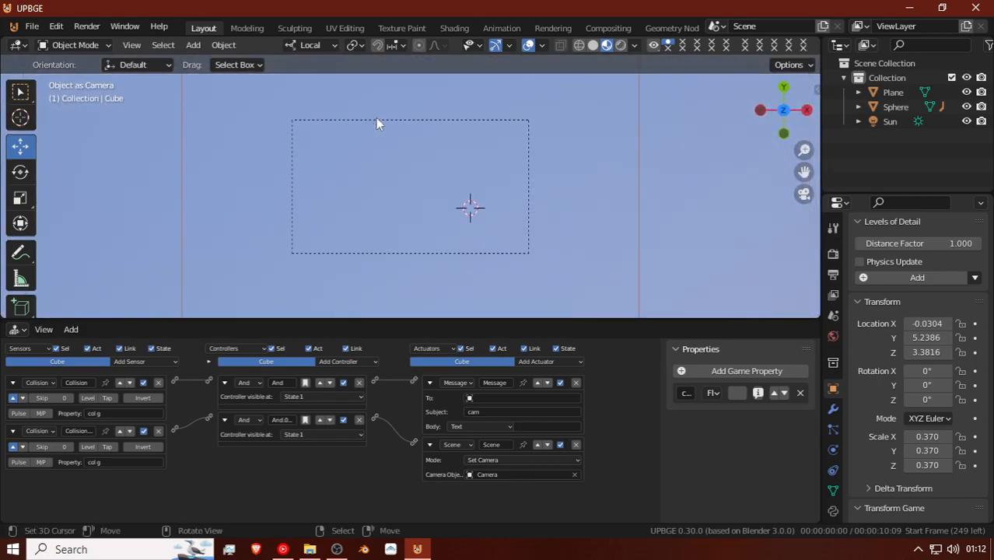
middle_drag(376, 124, 467, 195)
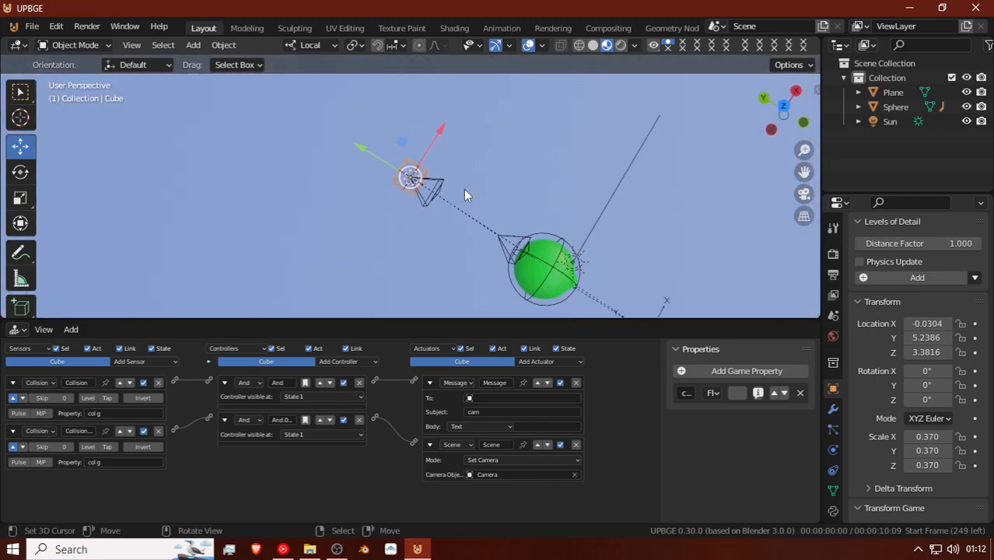
click(439, 184)
key(KP_0)
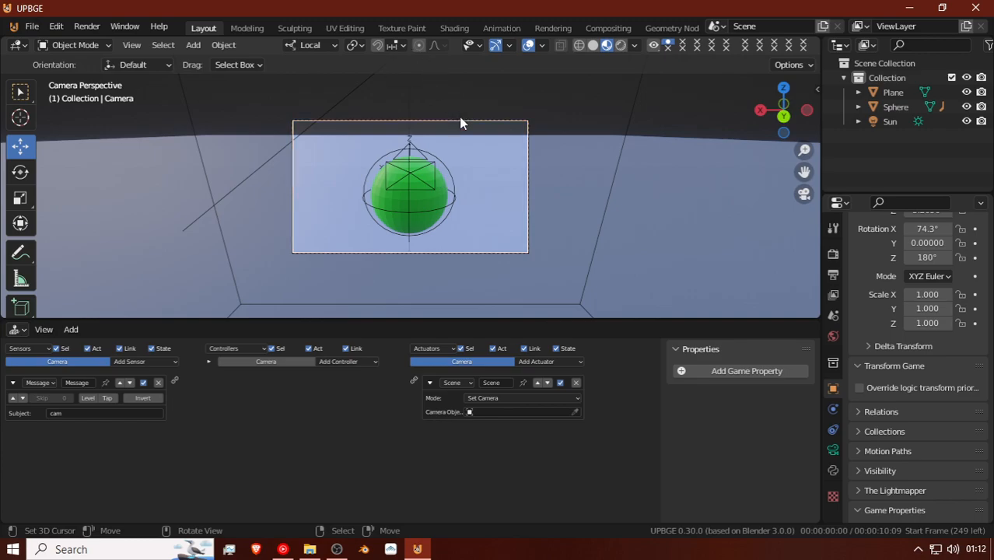
Step: Test-run the game from the active camera's view and stop it
key(p)
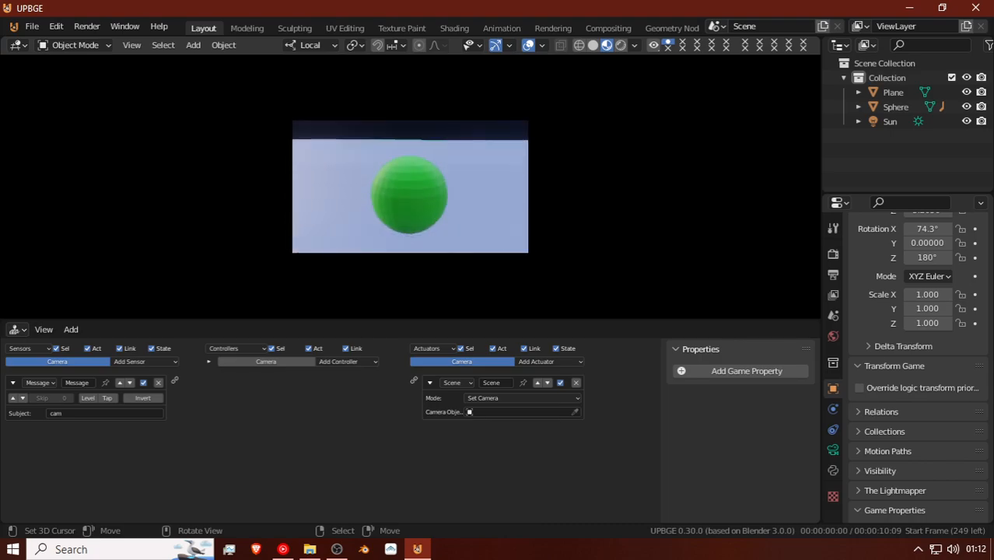
key(Escape)
Step: Enable Collision Bounds in the ground plane's game physics settings
middle_drag(429, 184, 239, 170)
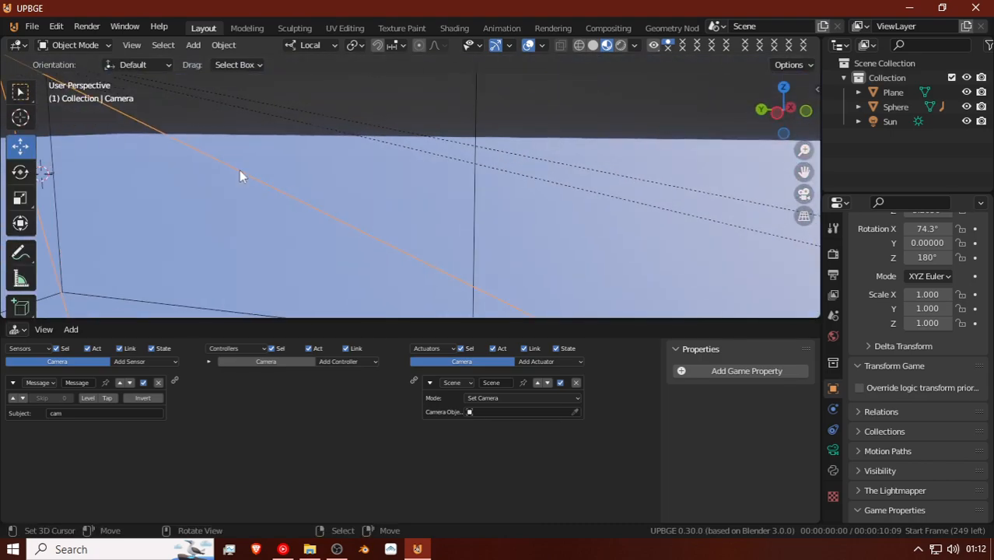
click(499, 147)
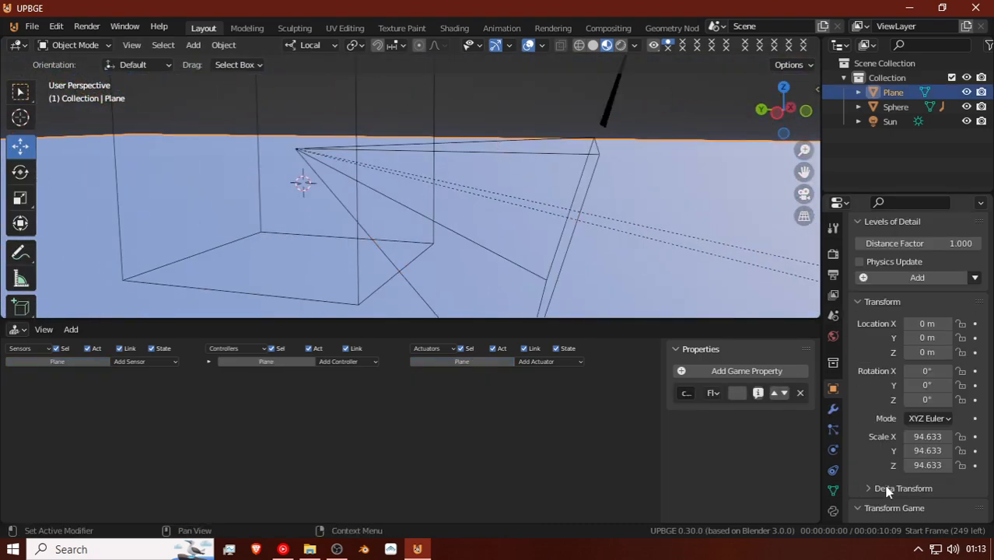
scroll(887, 489, down, 5)
scroll(887, 492, down, 8)
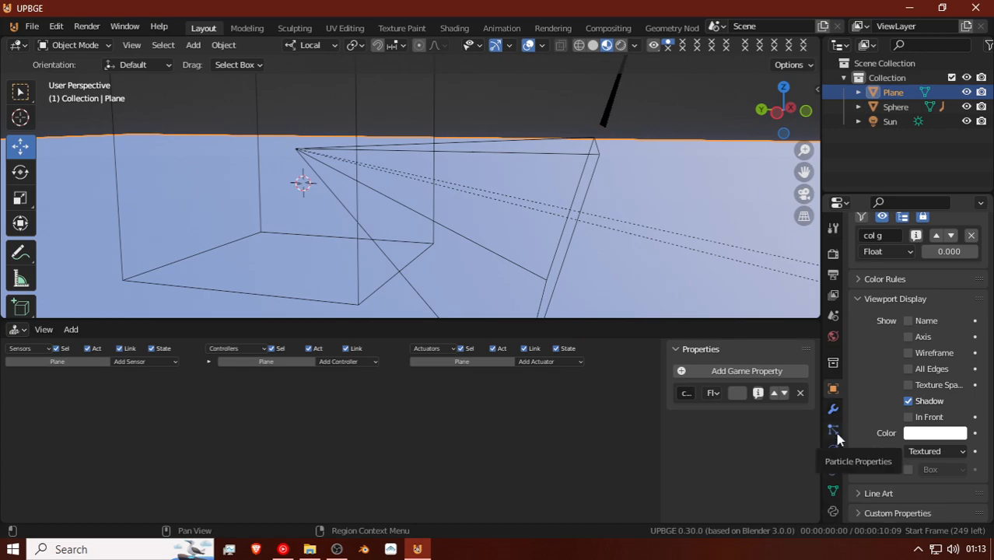
click(833, 410)
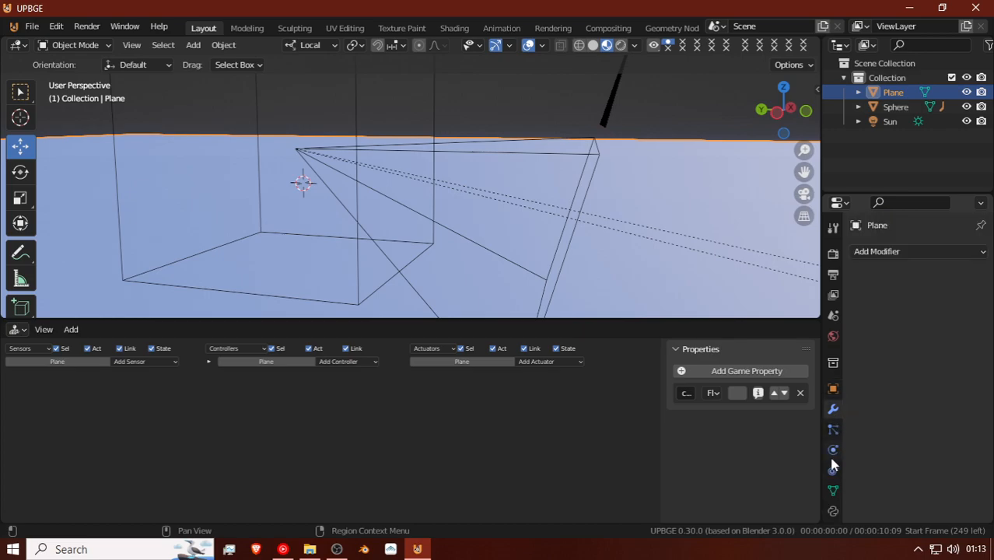
click(833, 450)
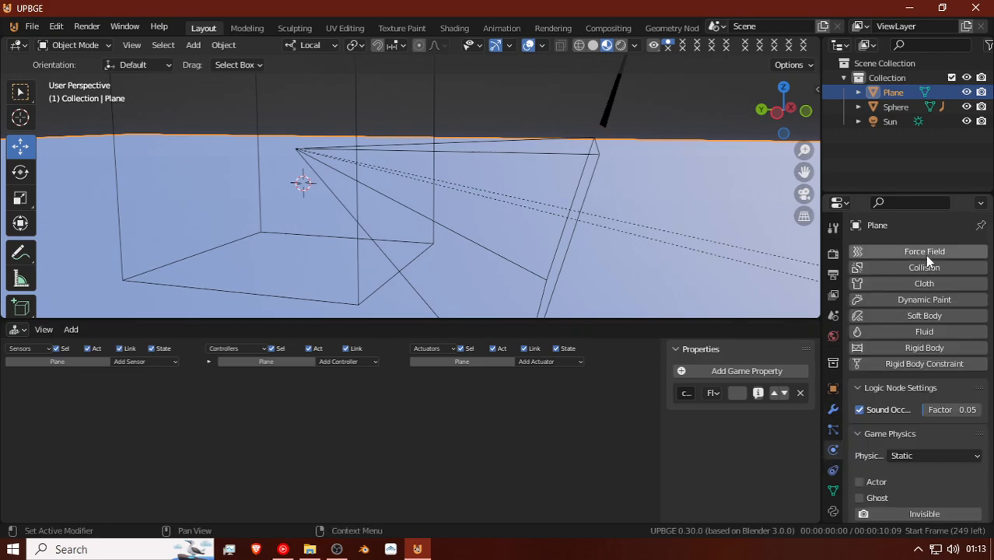
scroll(851, 467, down, 10)
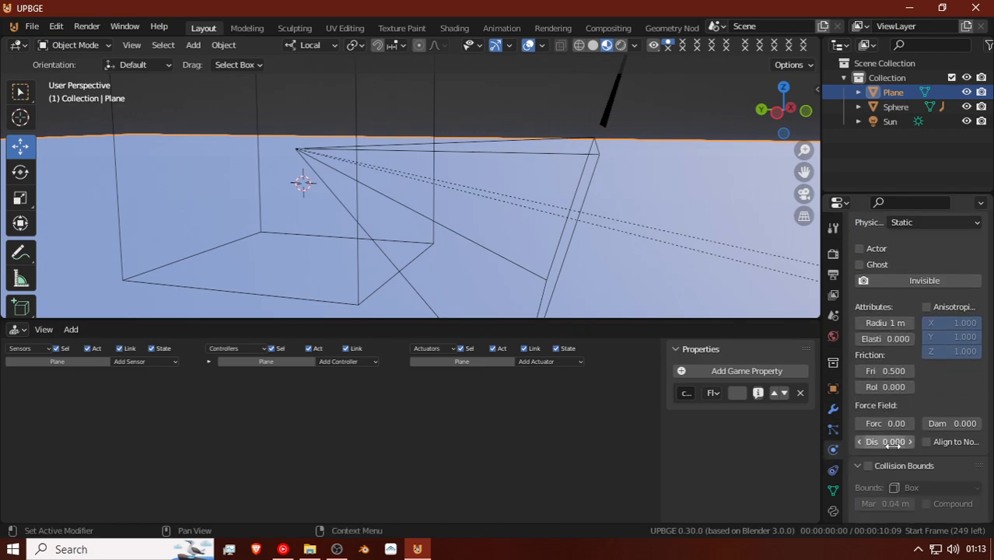
click(867, 378)
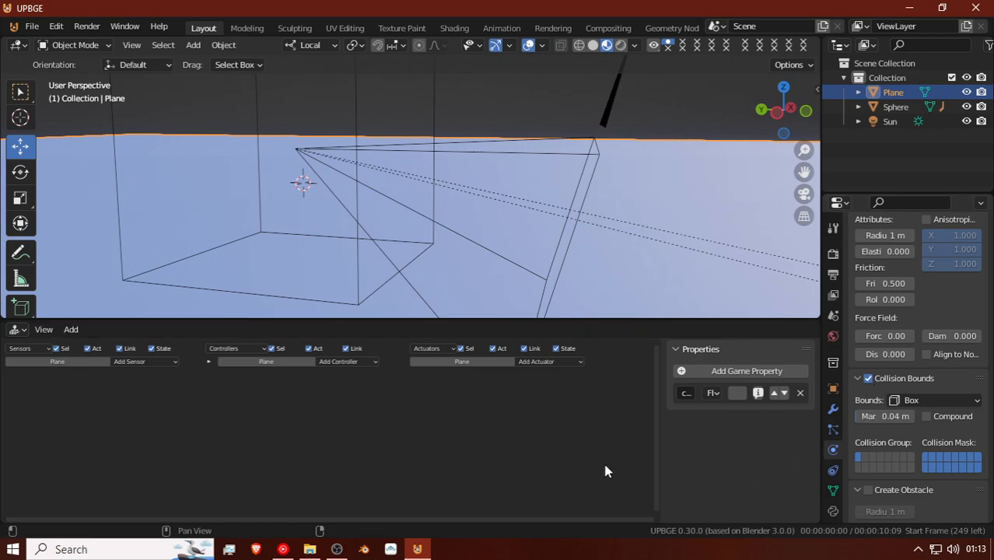
Step: Enable Collision Bounds in the game physics settings of the cube around the rear camera
middle_drag(398, 217, 469, 230)
scroll(487, 252, down, 8)
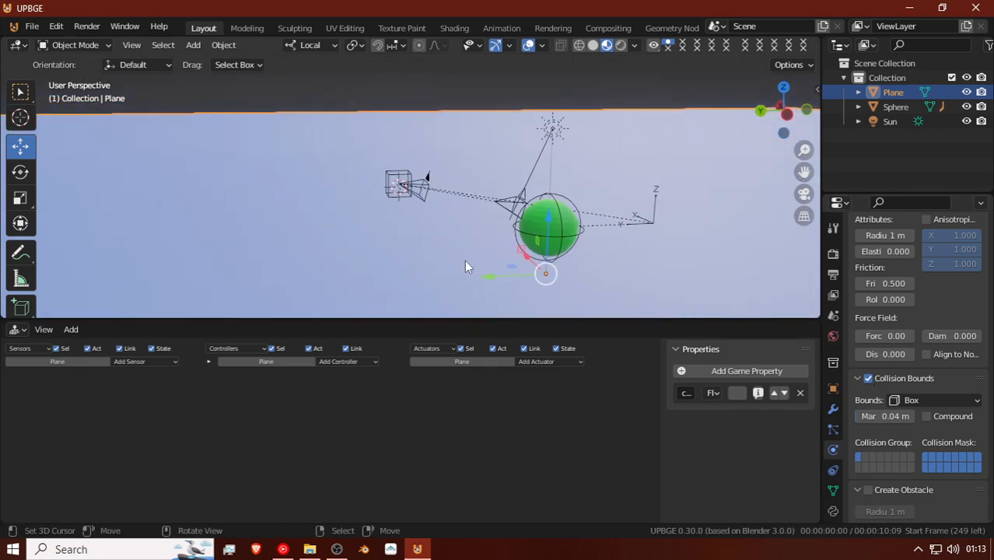
click(403, 181)
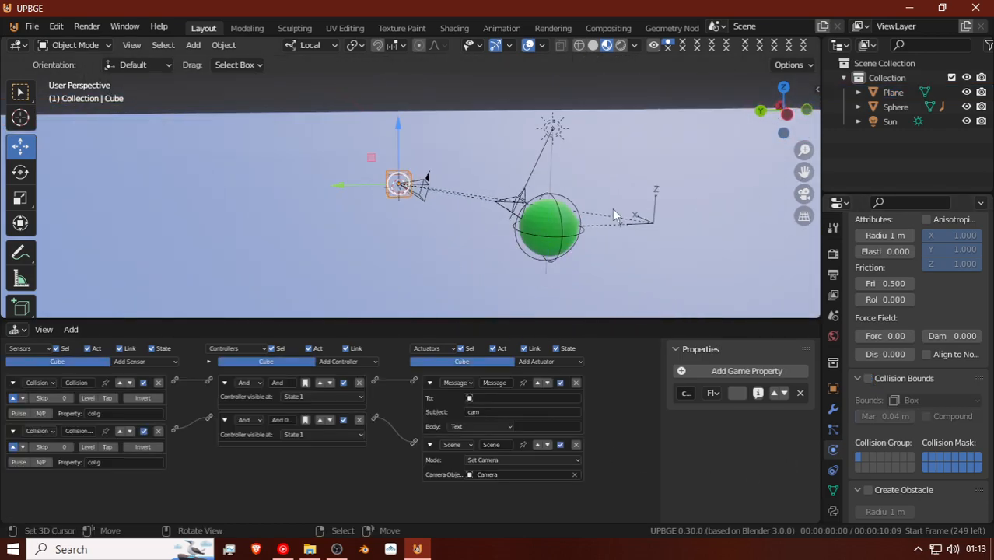
click(877, 378)
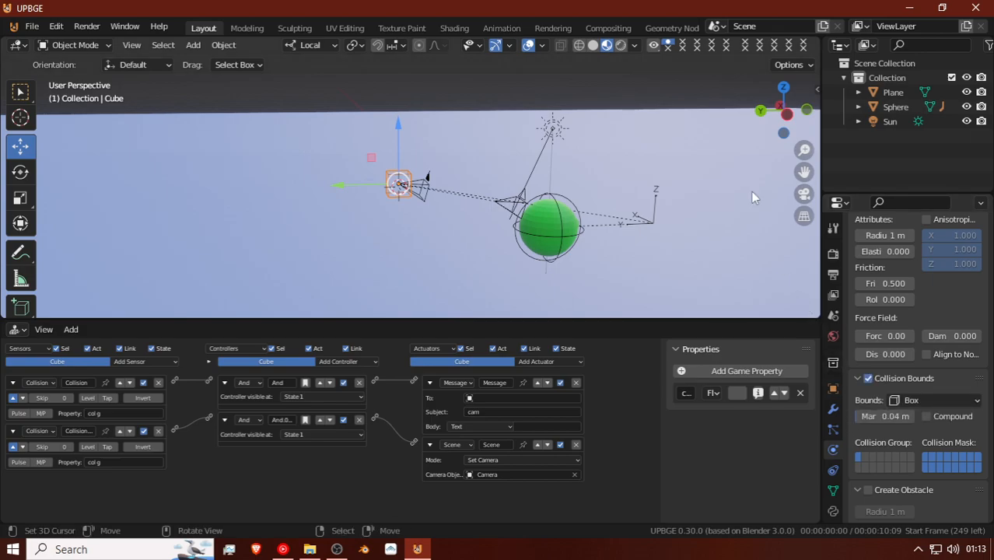
Step: Test-run the game through the active camera to check the camera switching, and stop it
key(KP_0)
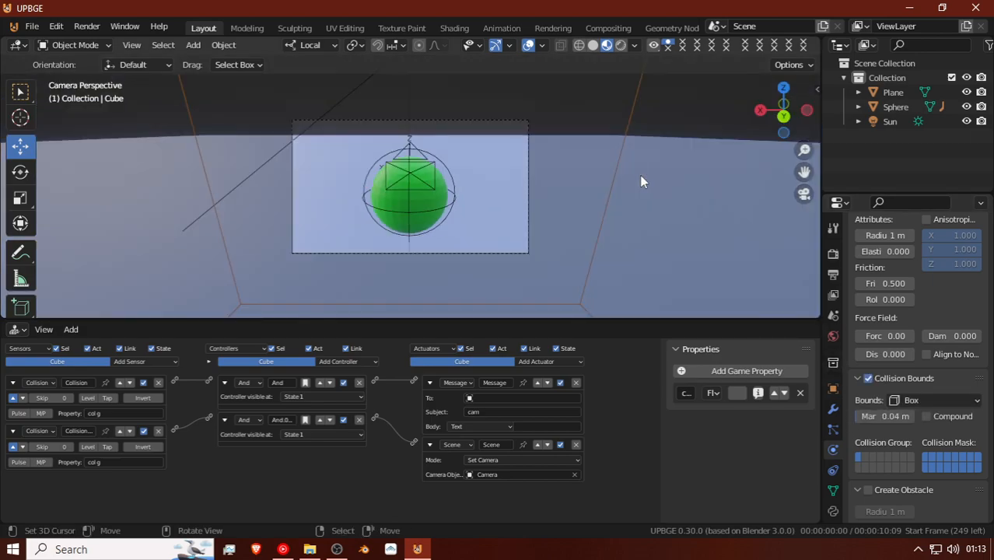
key(p)
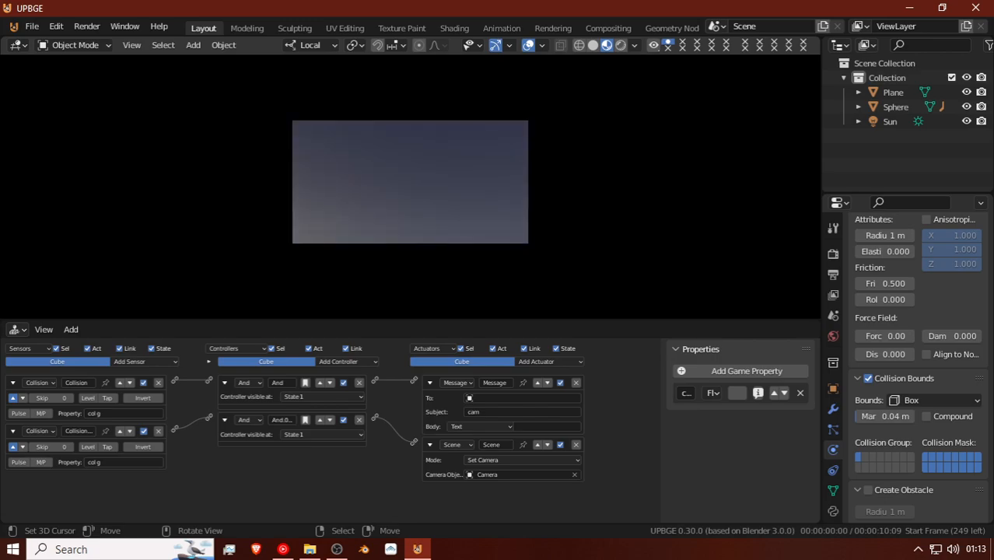
key(Escape)
Step: Change the cube's first Collision sensor to a Ray sensor with property "col g" and true level triggering enabled
middle_drag(411, 192, 360, 180)
scroll(360, 180, down, 5)
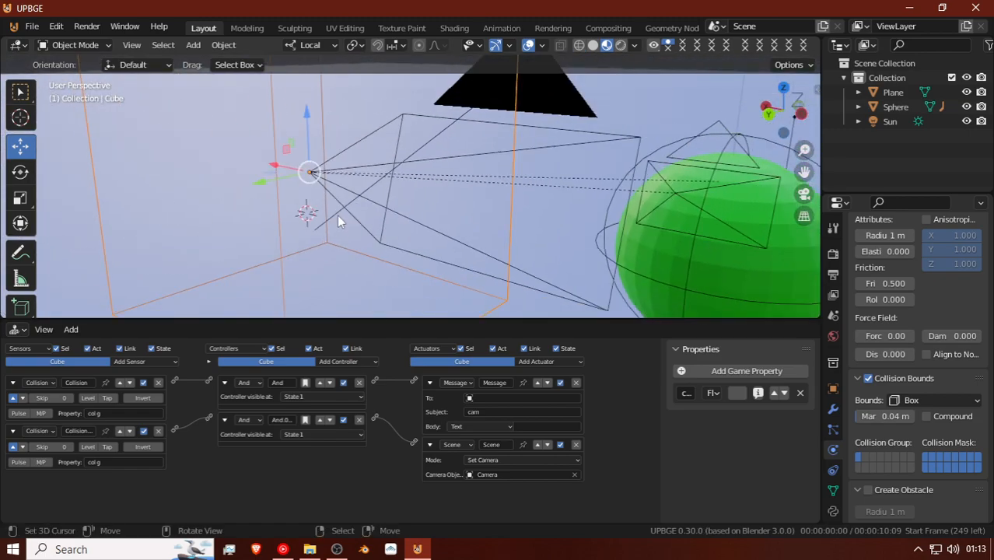
scroll(343, 264, down, 2)
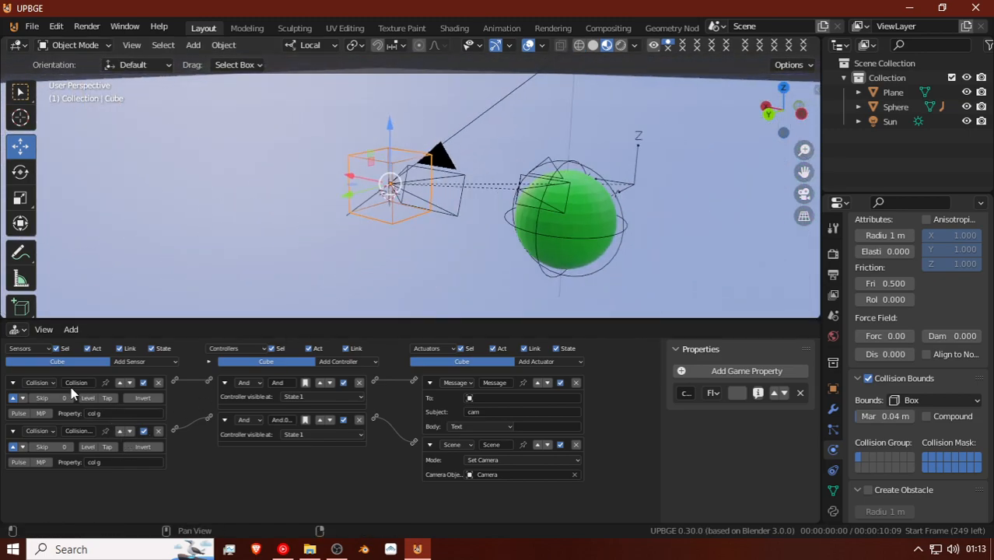
click(51, 384)
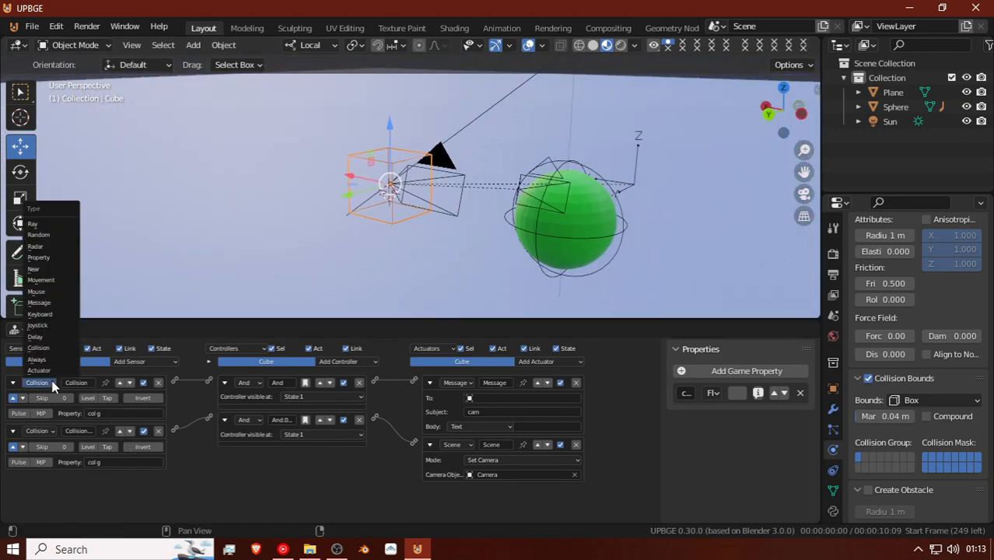
click(60, 224)
click(98, 415)
text(col g)
key(Return)
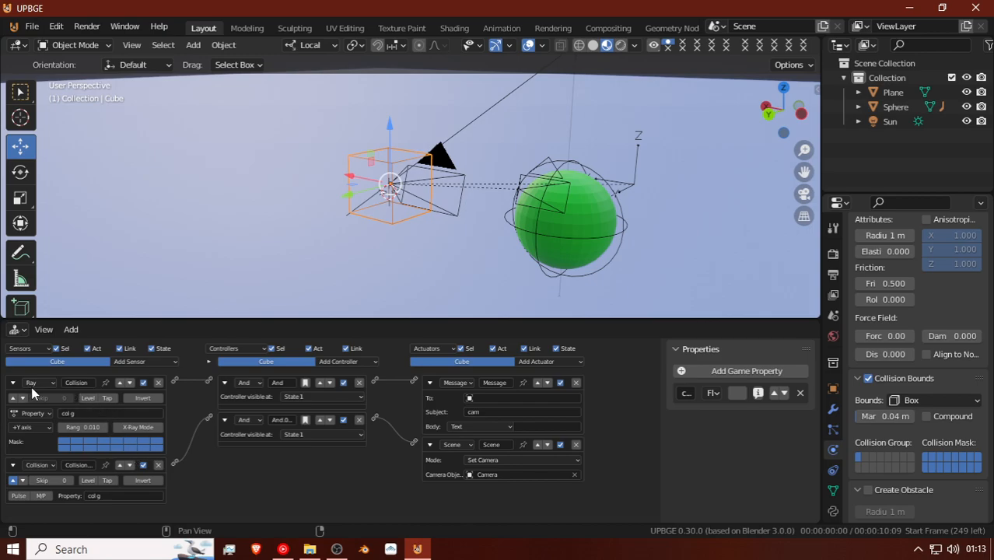
click(13, 399)
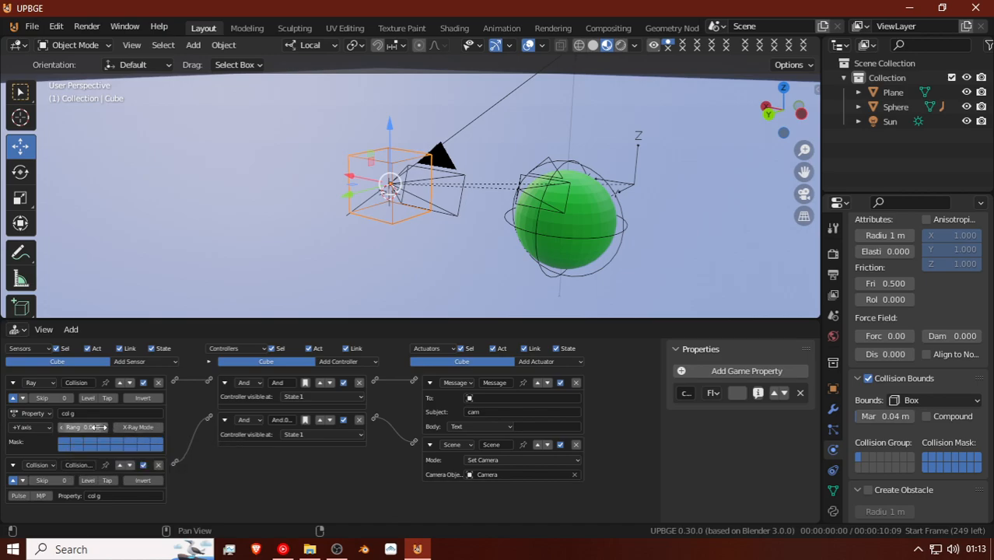
click(37, 428)
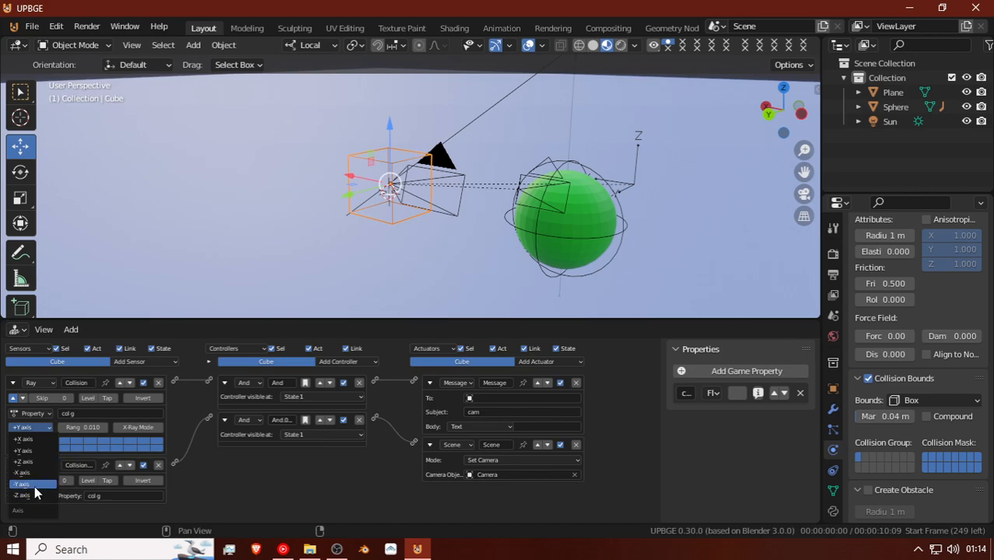
click(39, 451)
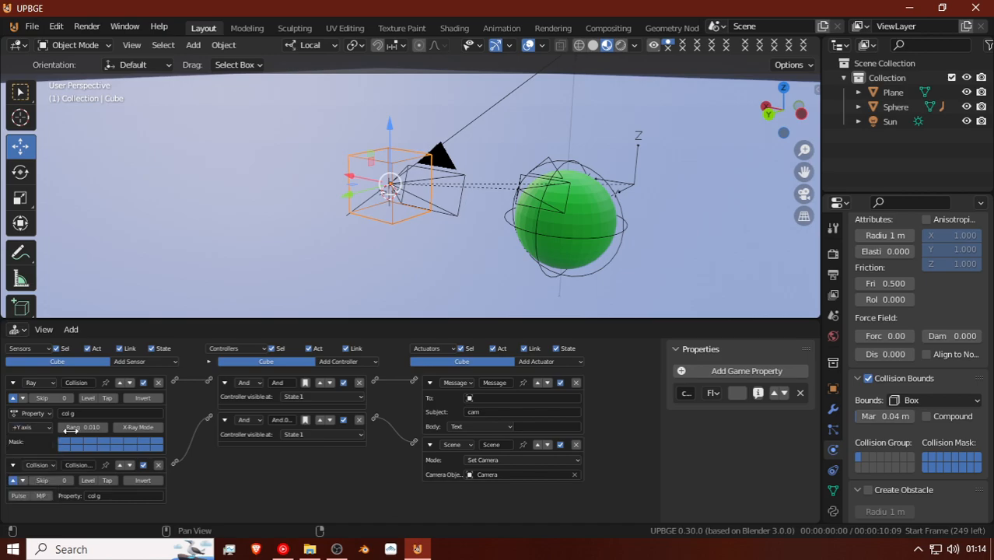
click(29, 428)
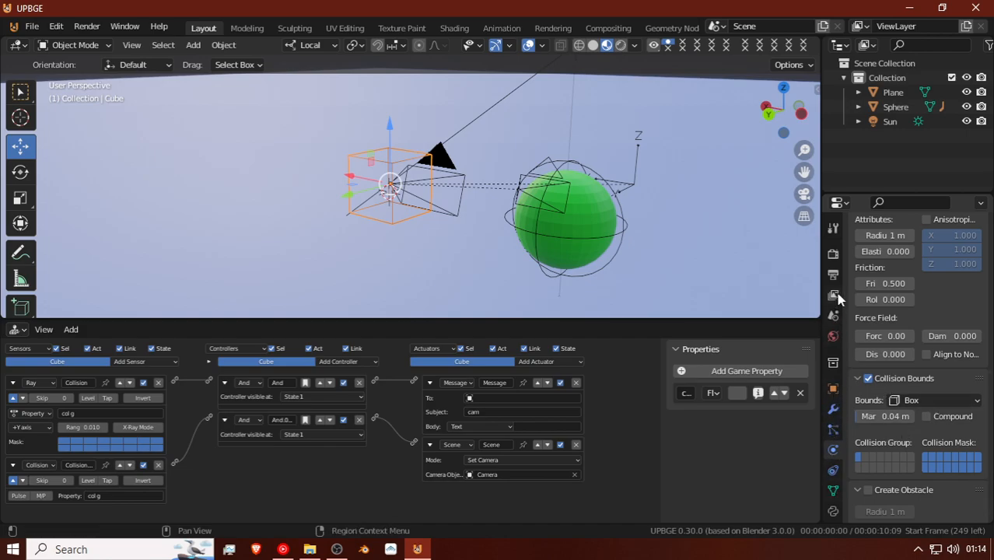
Step: Enable Debug Properties in the Game Debug section of the render properties
scroll(836, 319, down, 2)
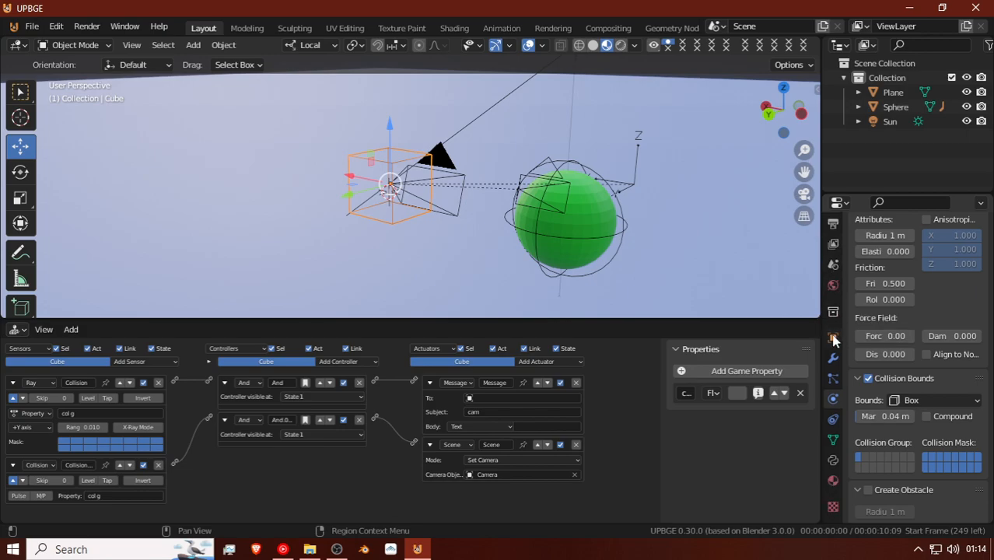
scroll(836, 389, up, 2)
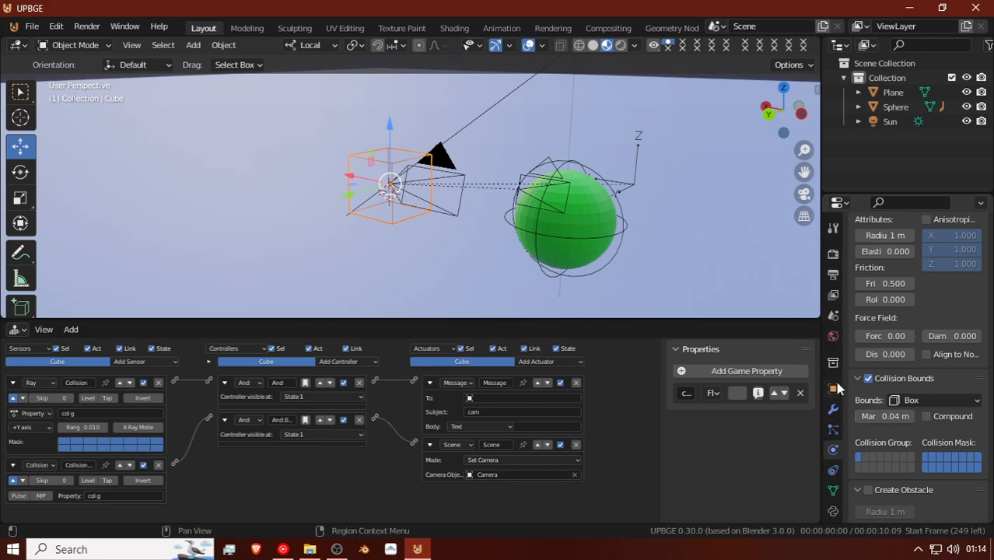
click(832, 253)
scroll(900, 366, down, 3)
scroll(899, 406, down, 2)
scroll(891, 406, up, 2)
click(868, 336)
scroll(902, 435, down, 5)
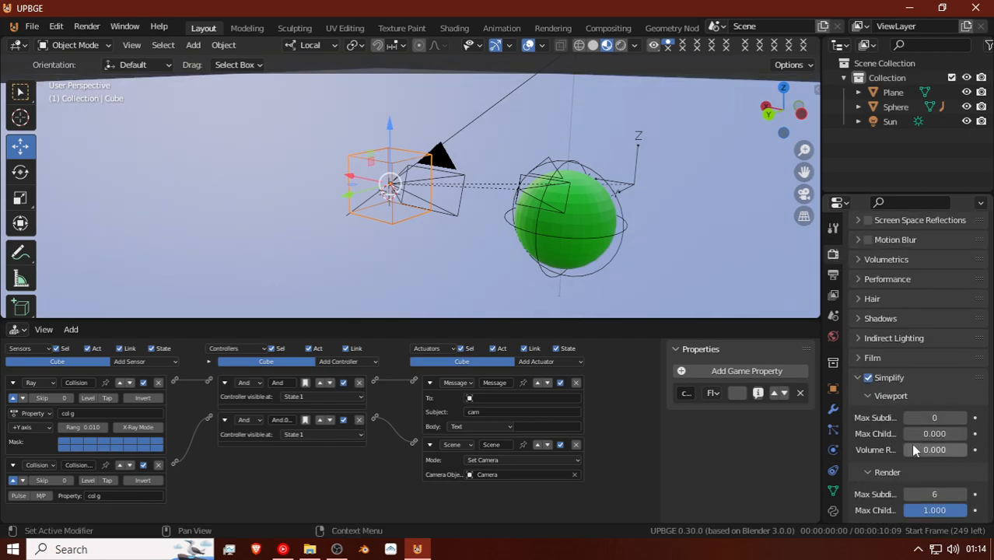
click(858, 378)
scroll(871, 397, up, 7)
scroll(875, 402, up, 5)
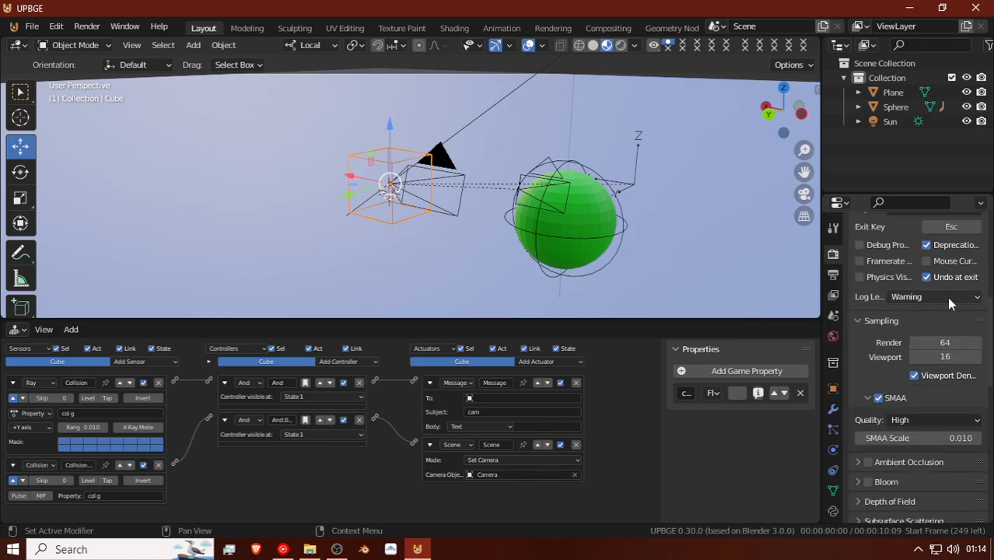
click(859, 333)
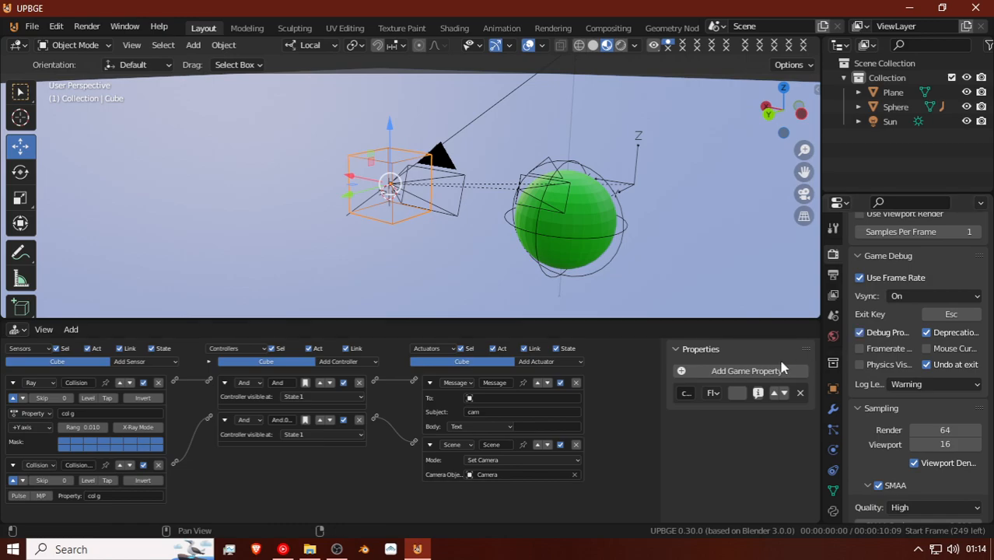
Step: Set the cube's first Ray sensor range to 3.41 and test-run the game, including through the active camera
drag(93, 427, 131, 428)
key(p)
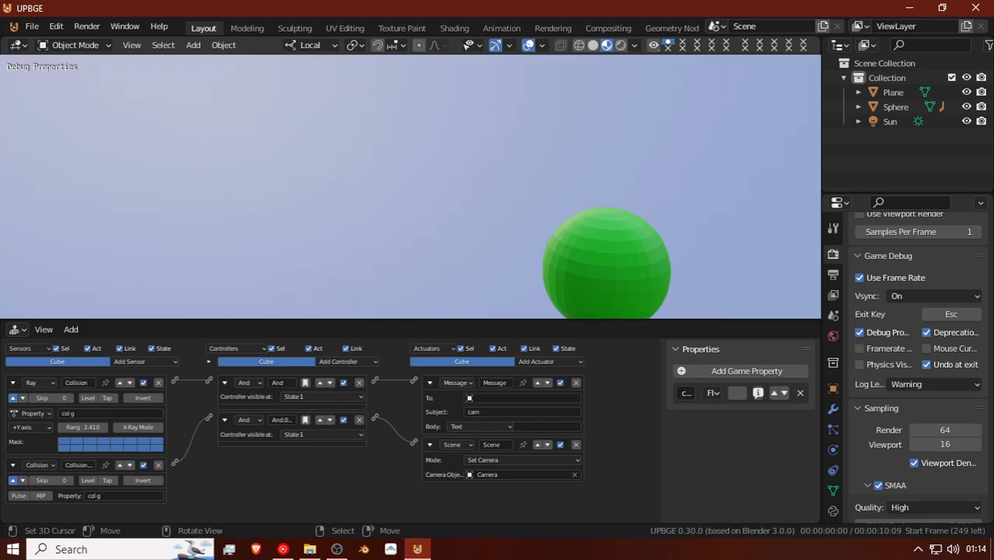
key(Escape)
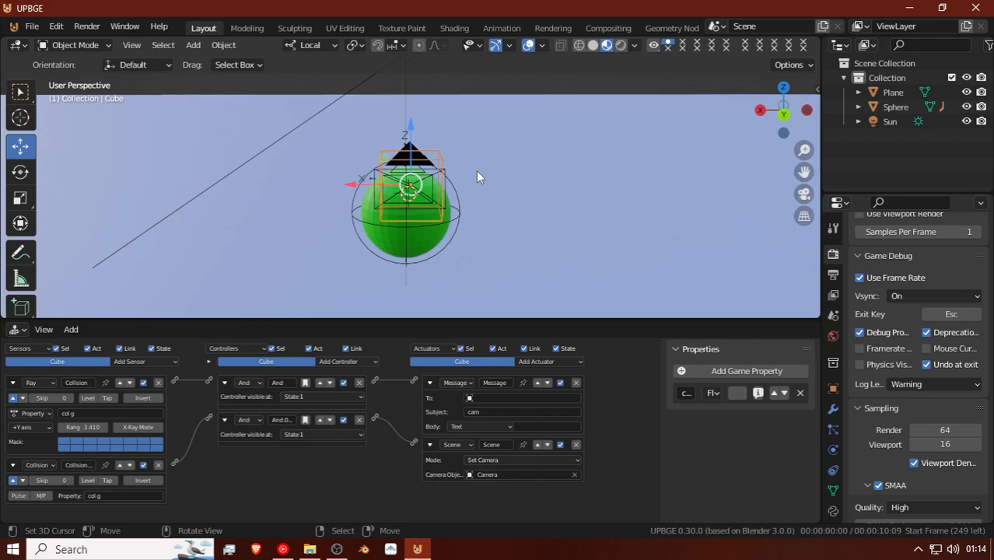
key(KP_0)
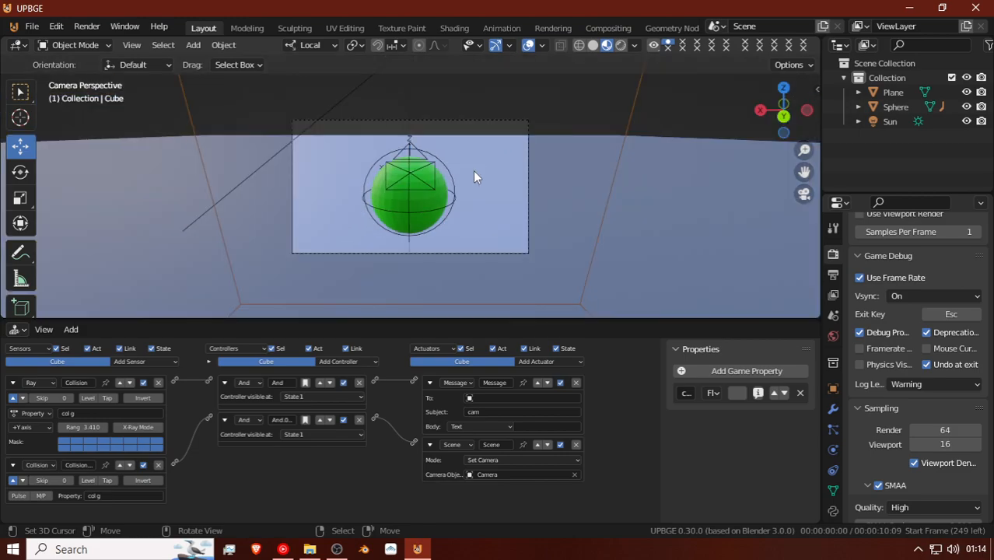
key(p)
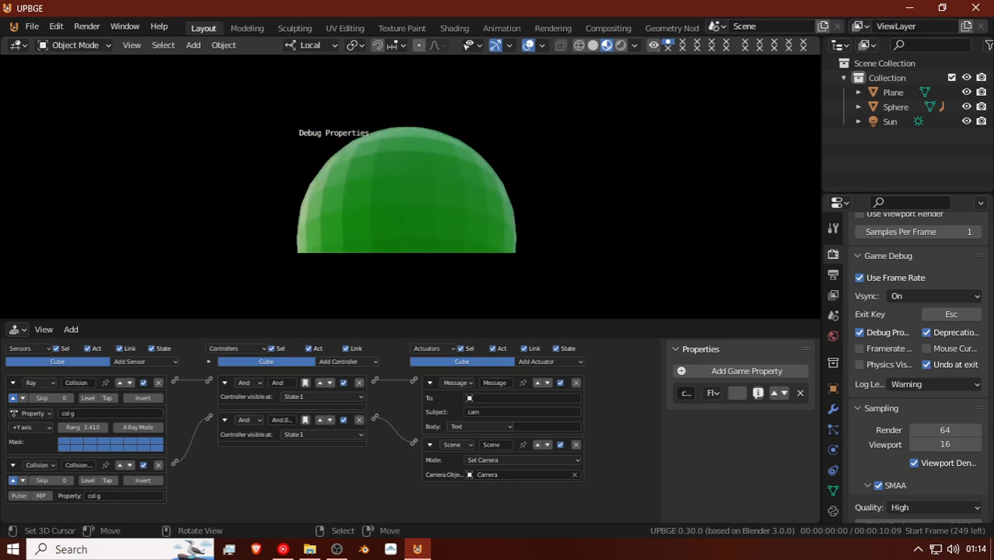
key(Escape)
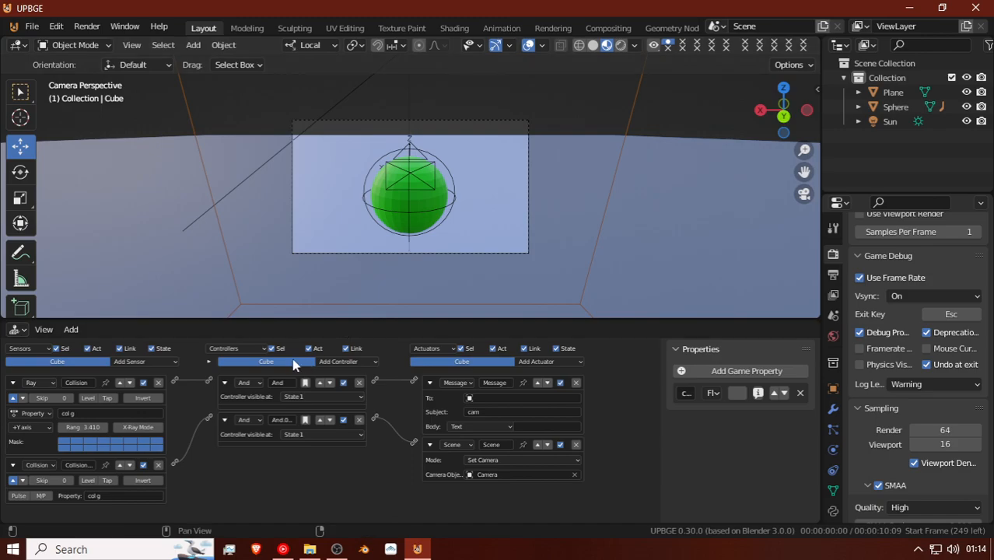
Step: Change the cube's second Collision sensor to a Ray sensor and set the first Ray sensor's range to 3.5
click(36, 464)
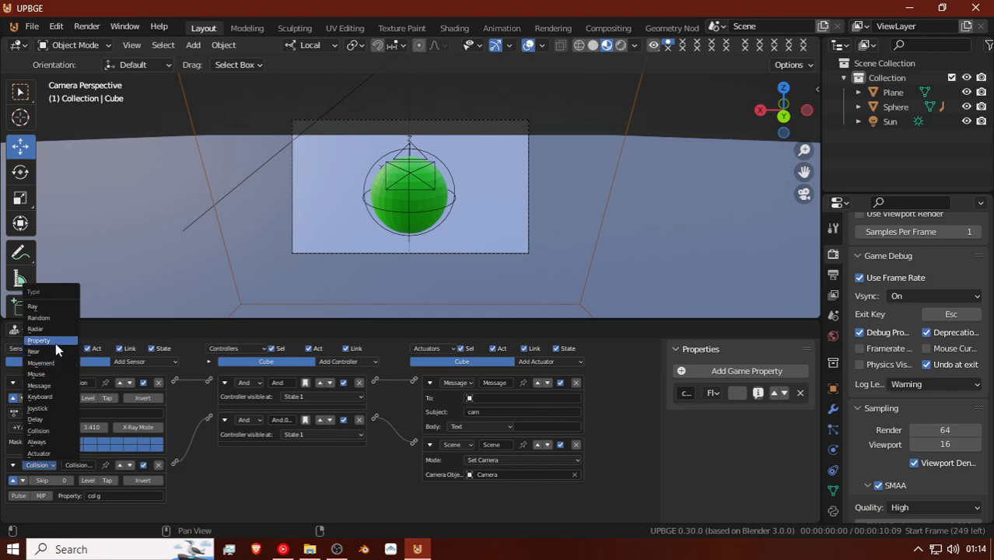
click(47, 306)
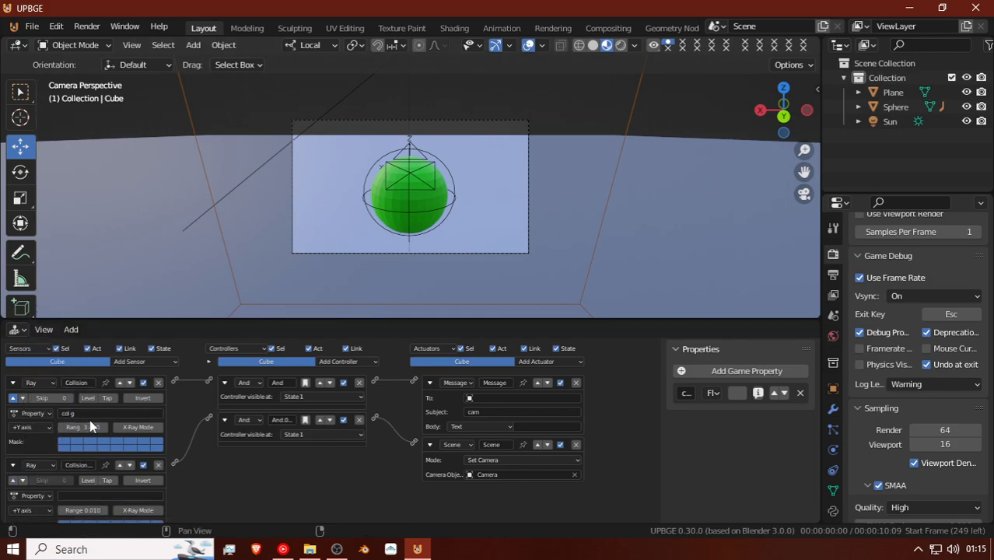
click(87, 426)
text(3.5)
key(Return)
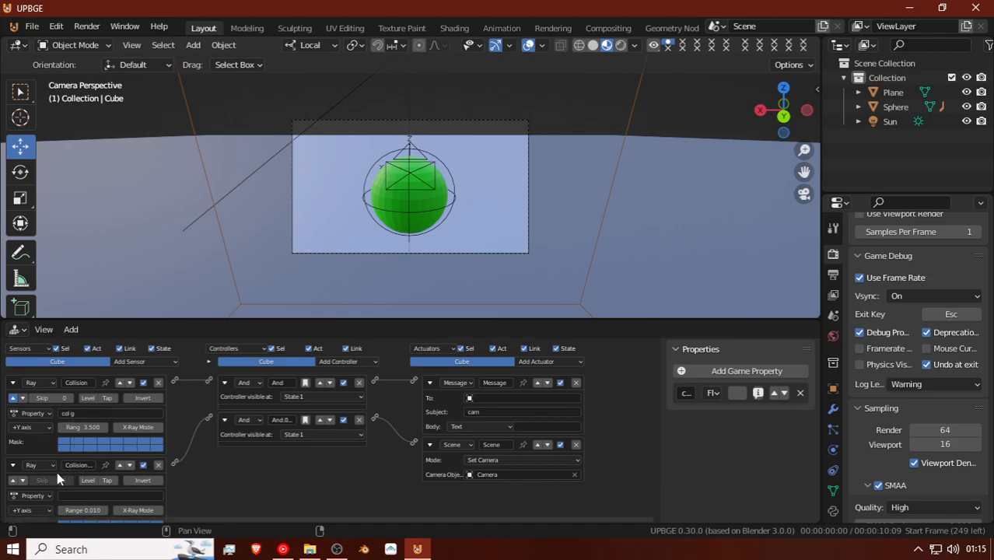
Step: Give the second Ray sensor the property "col g" and range 3.5, with Invert and true level triggering enabled
click(101, 495)
text(col g)
click(92, 427)
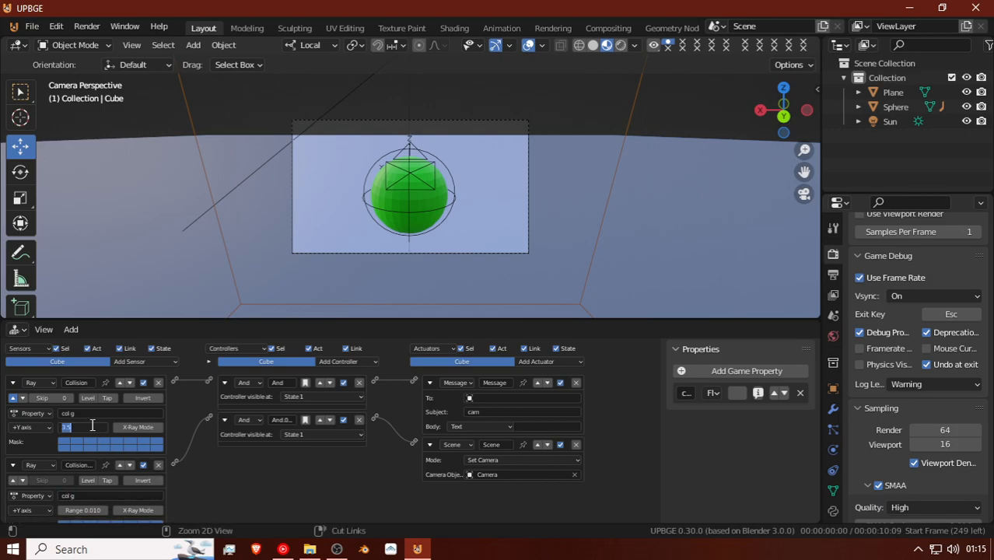
key(Return)
click(90, 510)
text(3.5)
key(Return)
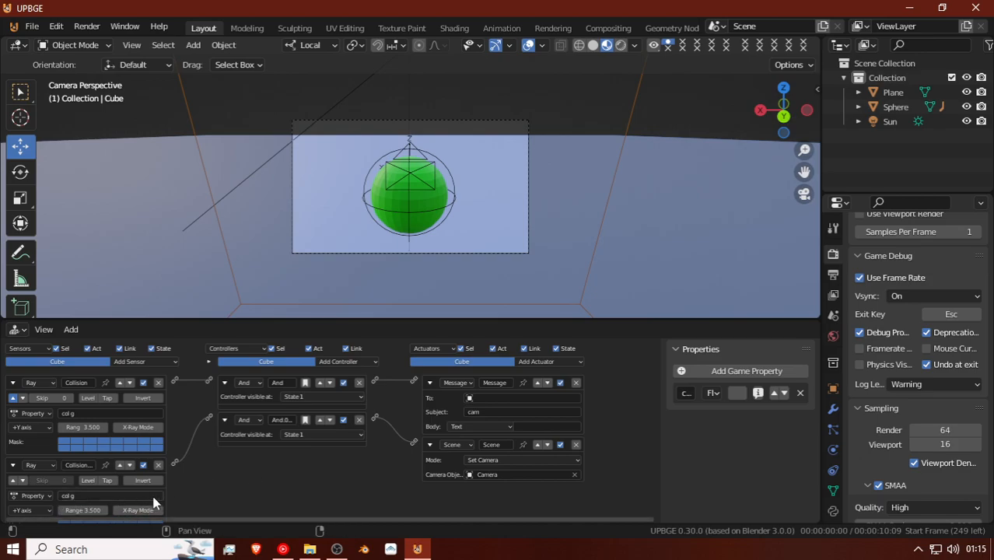
scroll(145, 482, down, 2)
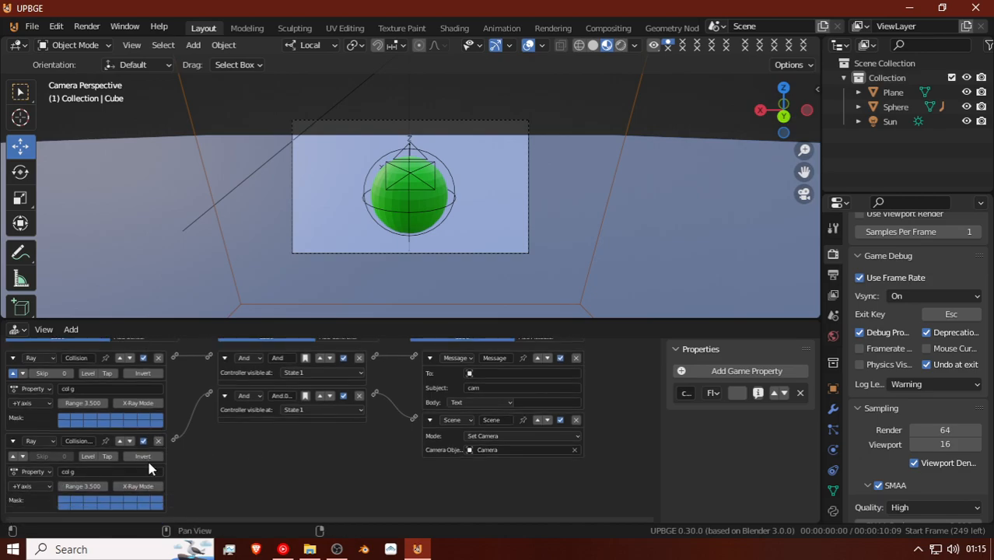
click(148, 456)
click(17, 457)
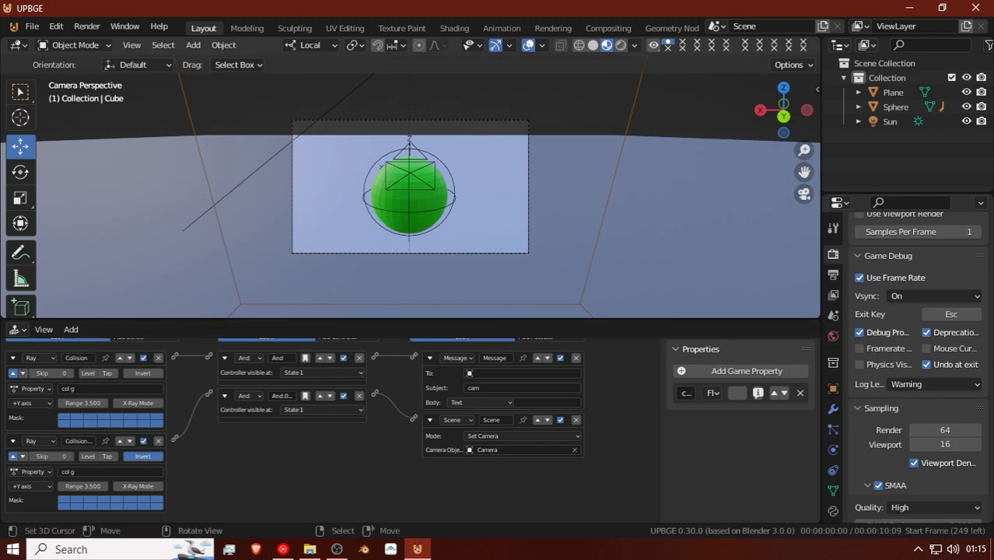
Step: Test-run the game twice through the active camera to check the ray-based camera switching, stopping it each time
key(p)
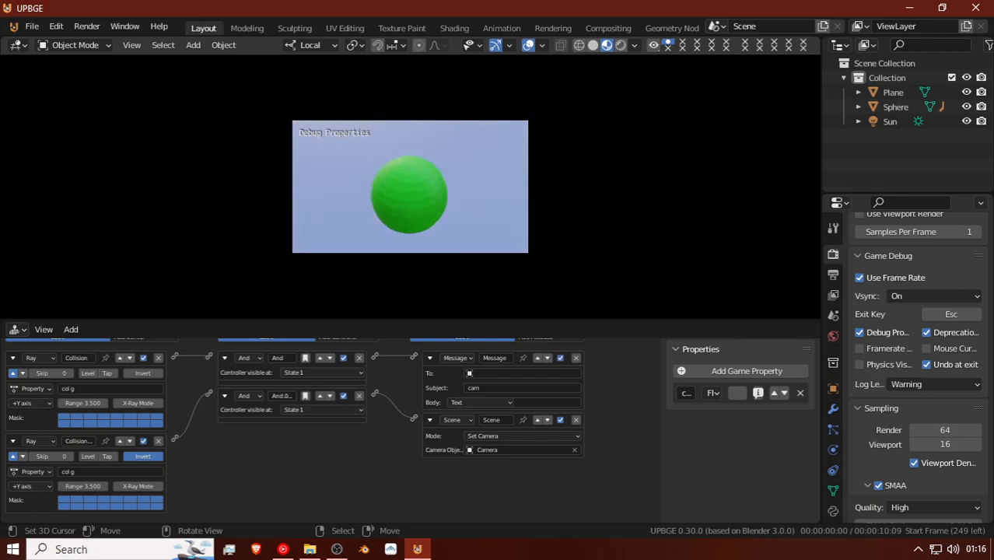
key(Escape)
middle_drag(406, 224, 513, 210)
scroll(513, 209, down, 10)
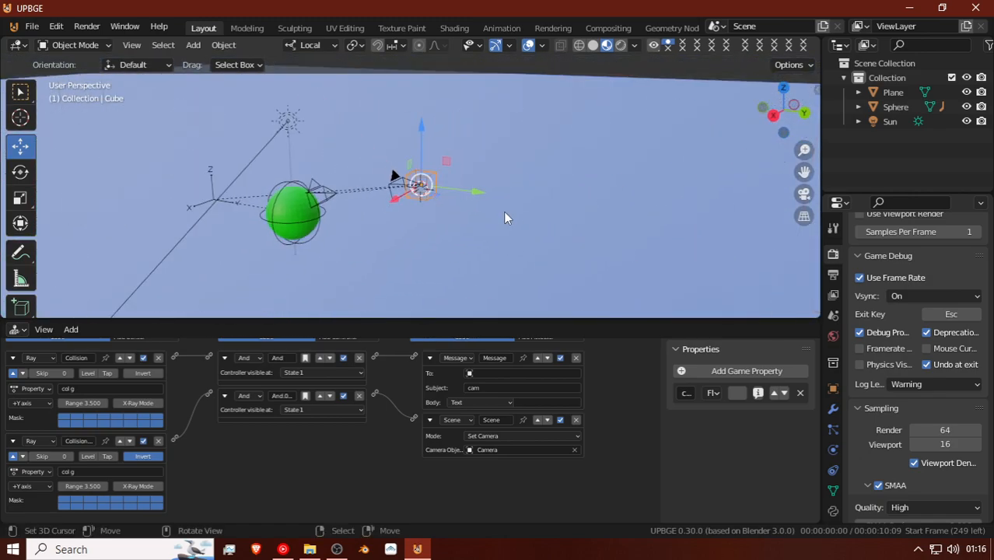
key(KP_0)
key(p)
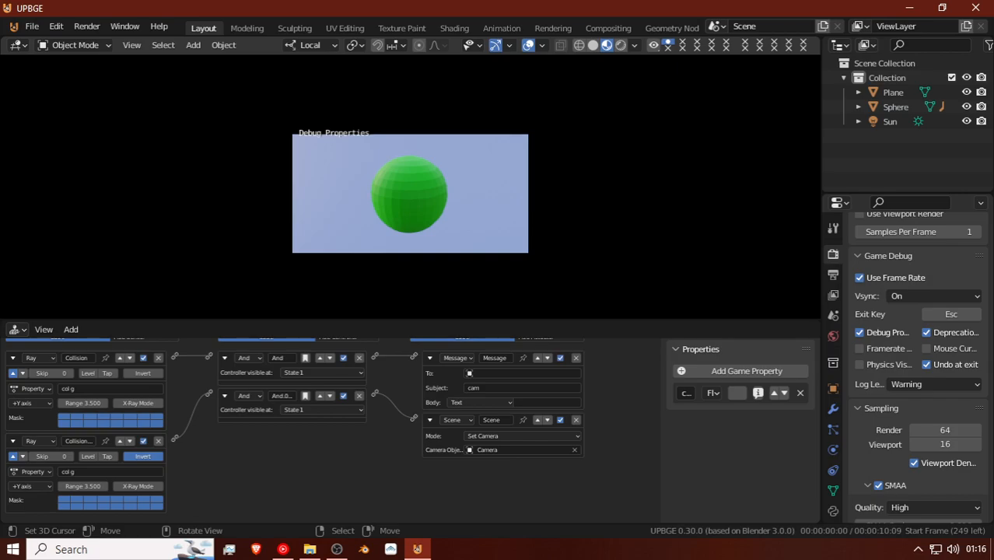
key(Escape)
Step: Duplicate the ground plane in place and rotate the copy 90° about the X axis so it stands upright
middle_drag(410, 190, 384, 160)
scroll(484, 218, down, 8)
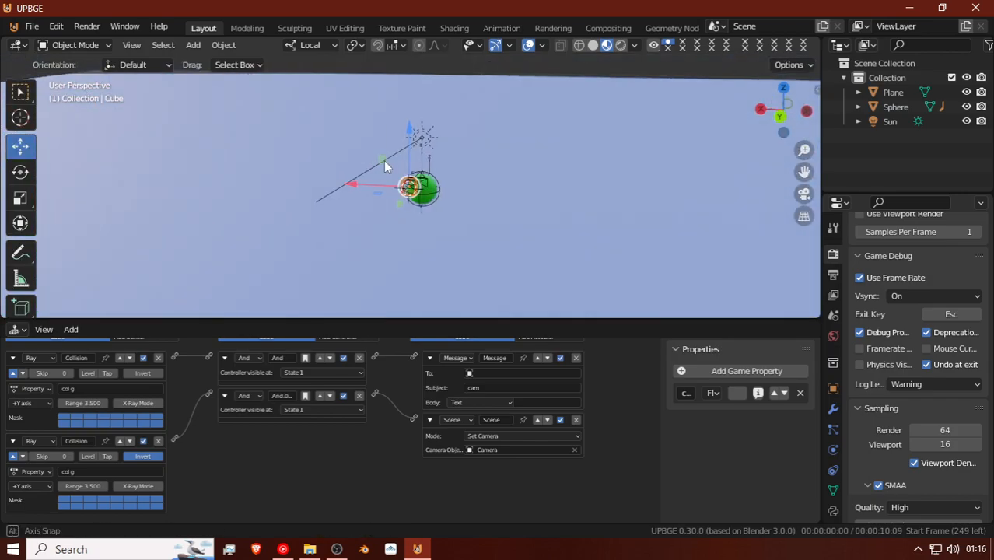
click(466, 187)
key(shift+d)
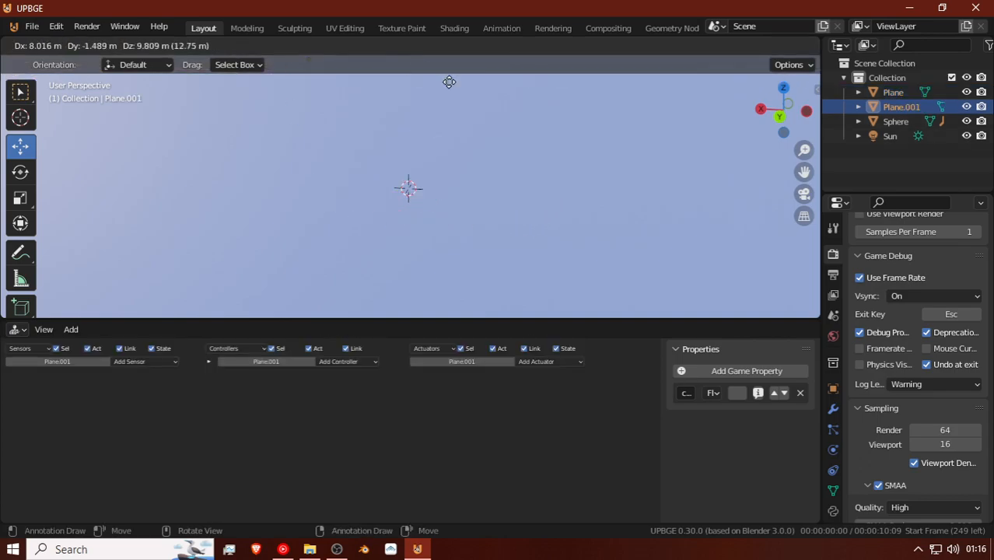
key(Escape)
key(r)
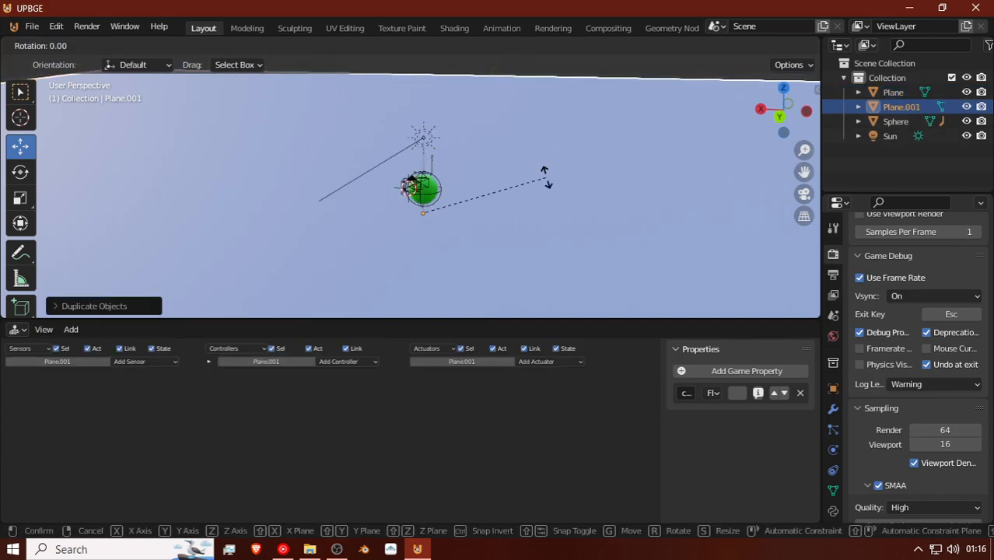
key(x)
key(x)
text(90)
key(Return)
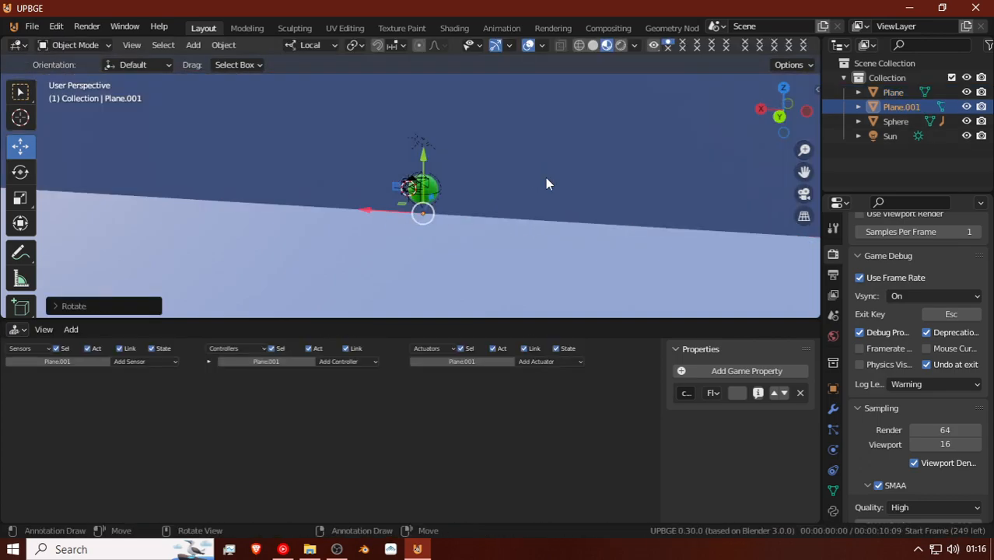
Step: Scale the upright plane copy down to a small wall and rotate it 90° about its local Z axis
scroll(543, 187, down, 5)
middle_drag(541, 189, 534, 272)
key(s)
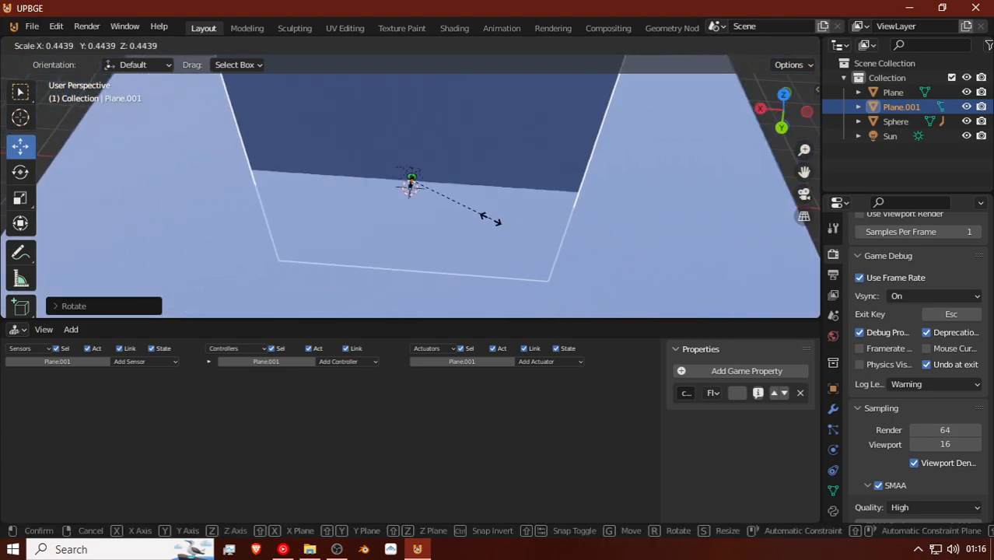
click(435, 193)
key(r)
key(z)
key(z)
text(90)
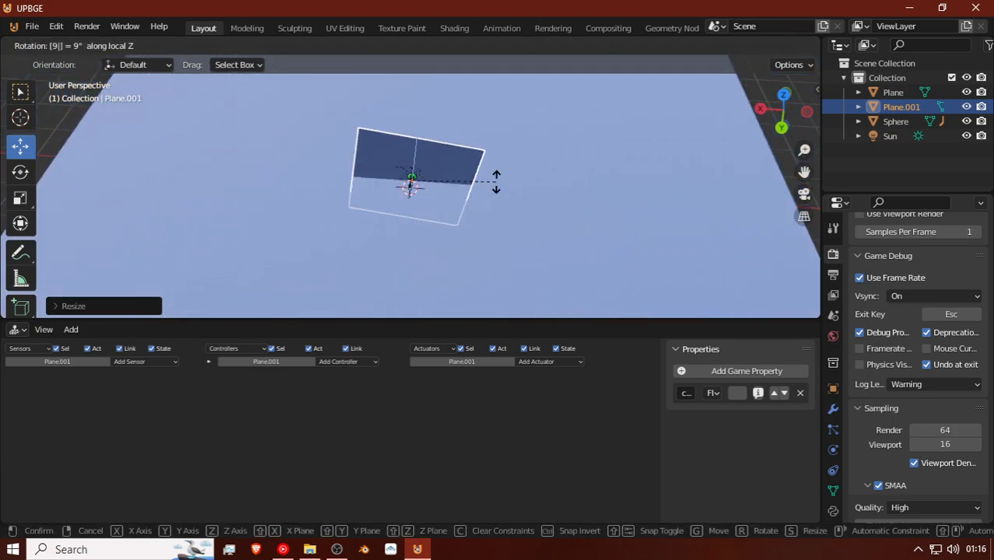
key(Return)
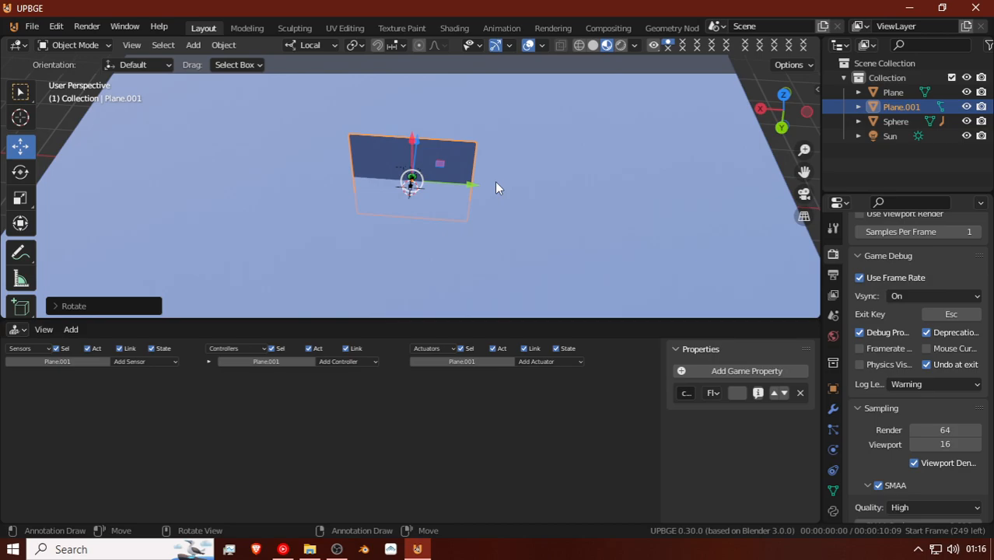
Step: Rotate the small upright plane 90° about the global Z axis
key(r)
key(z)
key(z)
key(z)
key(z)
text(90)
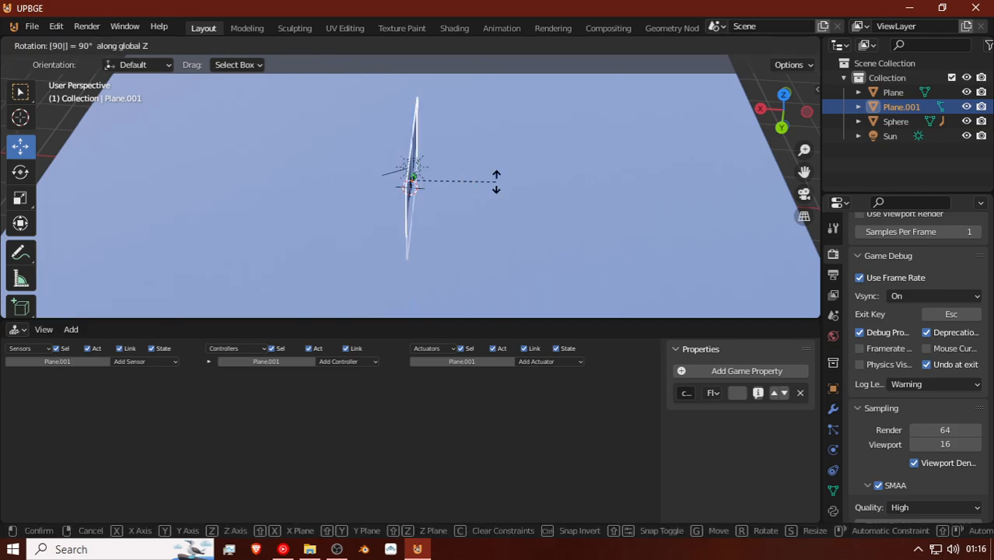
key(Return)
Step: Scale the upright plane along the global Y axis and move it along its local Z axis, away from the sphere
key(s)
key(z)
key(z)
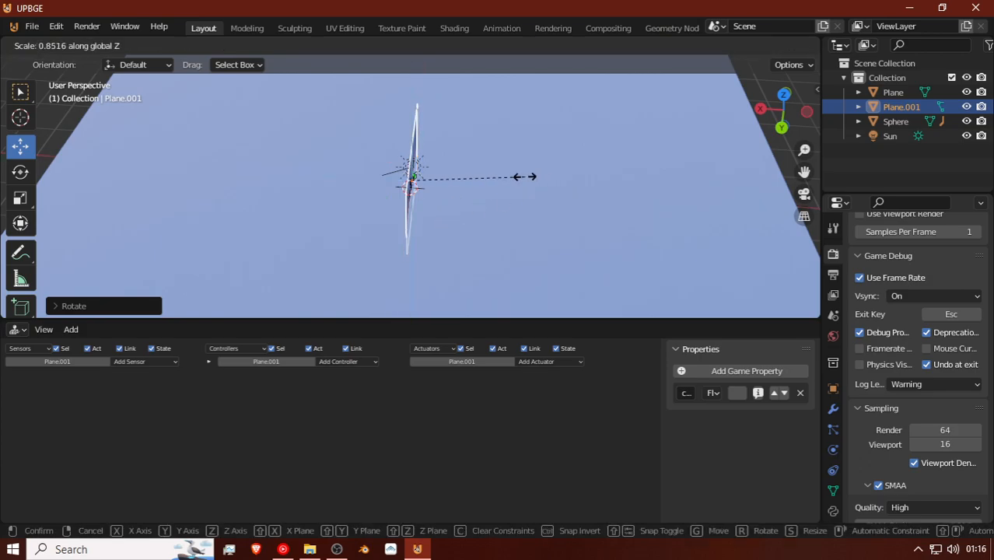
key(z)
key(y)
key(y)
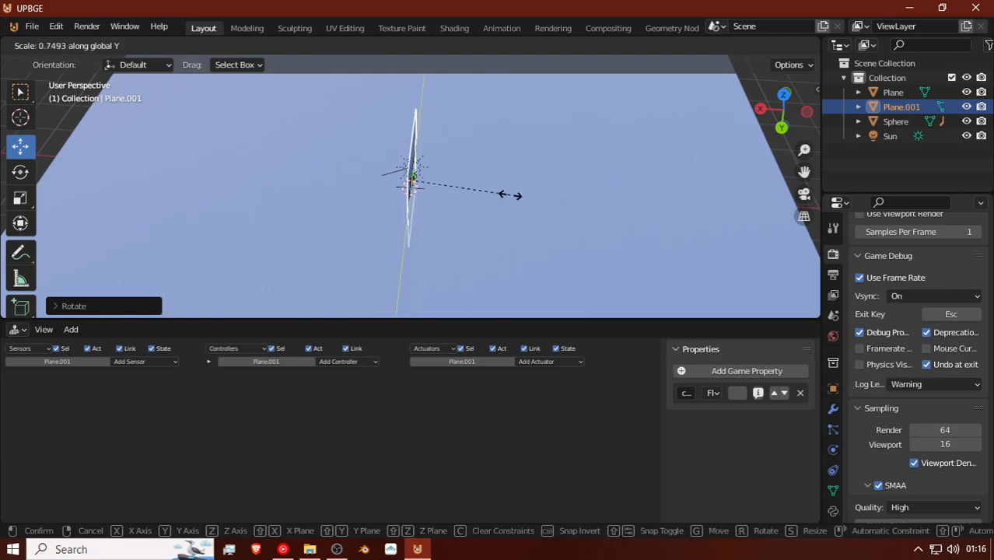
click(553, 235)
key(g)
key(z)
click(525, 238)
Step: Extrude the upright plane's face about 3.8 m along its normal in Edit Mode to give the wall thickness
key(Tab)
middle_drag(519, 208, 542, 205)
key(e)
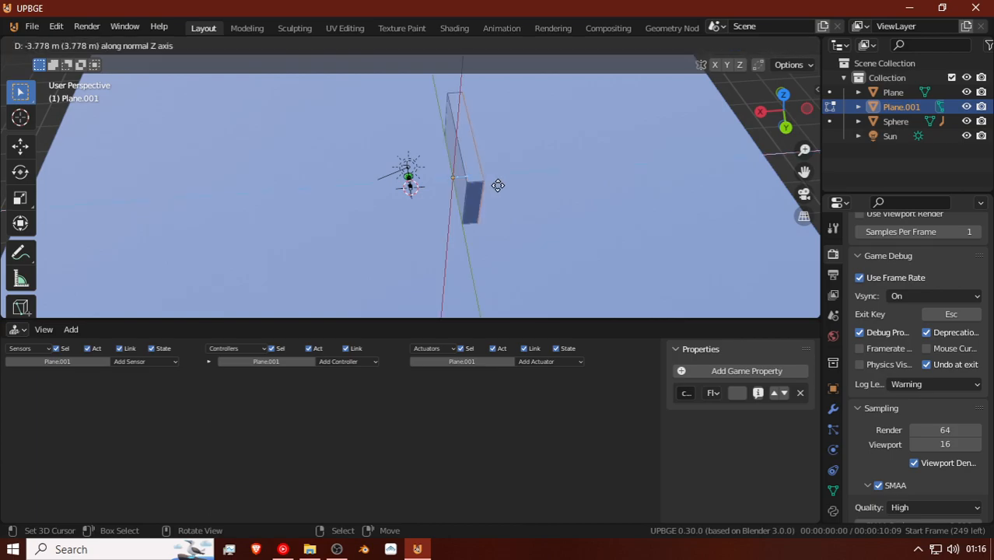
click(495, 185)
middle_drag(494, 185, 516, 170)
key(Tab)
Step: Move the extruded wall upward along the global Z axis in Object Mode
key(g)
key(z)
key(z)
key(z)
key(z)
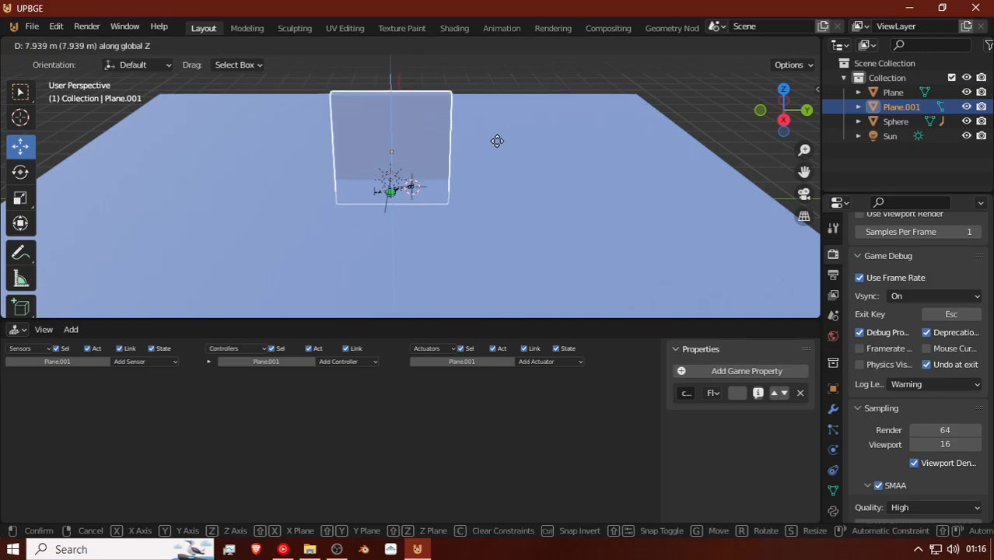
click(497, 116)
Step: Scale the wall slightly larger along its local X axis
key(s)
key(x)
key(x)
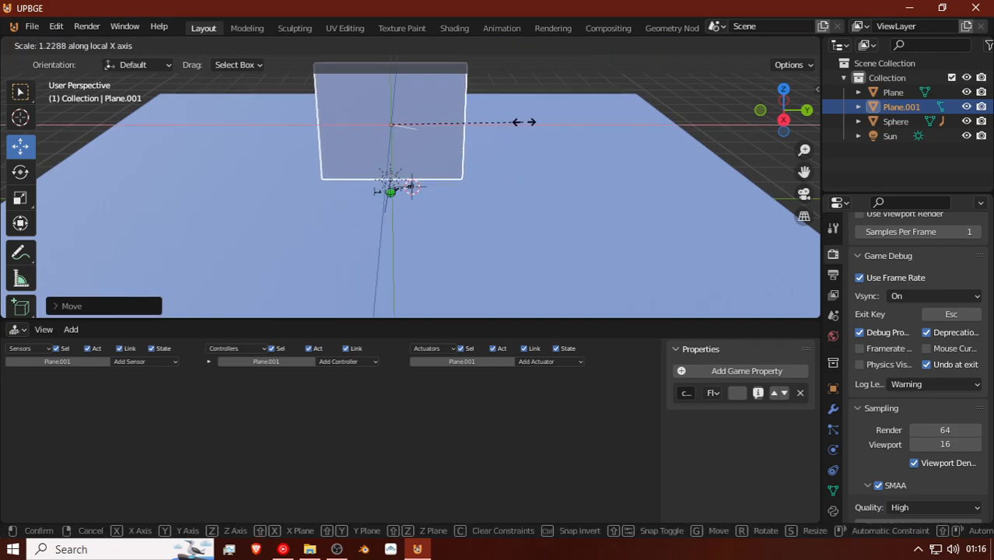
click(506, 122)
Step: Scale the wall along its local Z axis to make it slightly thinner
middle_drag(420, 91, 265, 82)
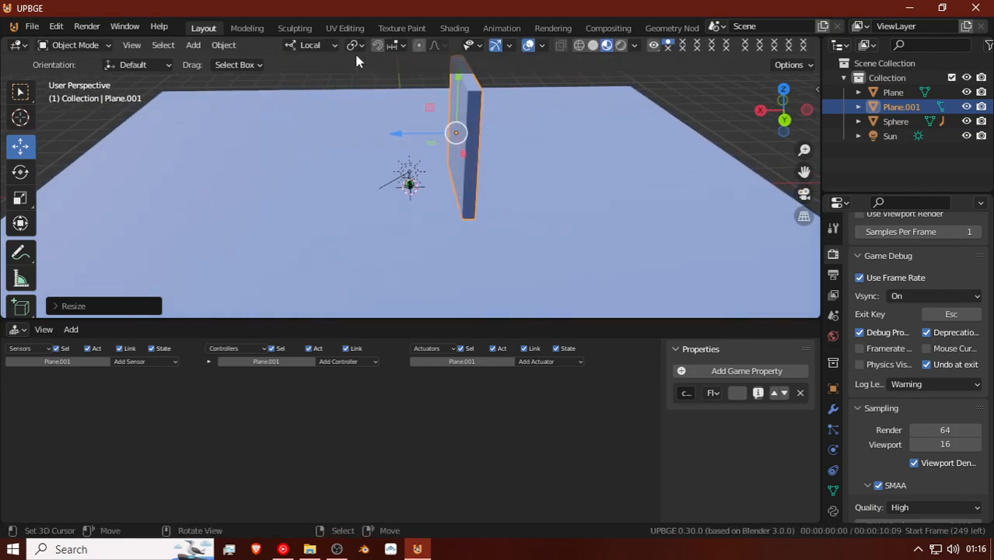
key(s)
key(z)
key(z)
right_click(428, 137)
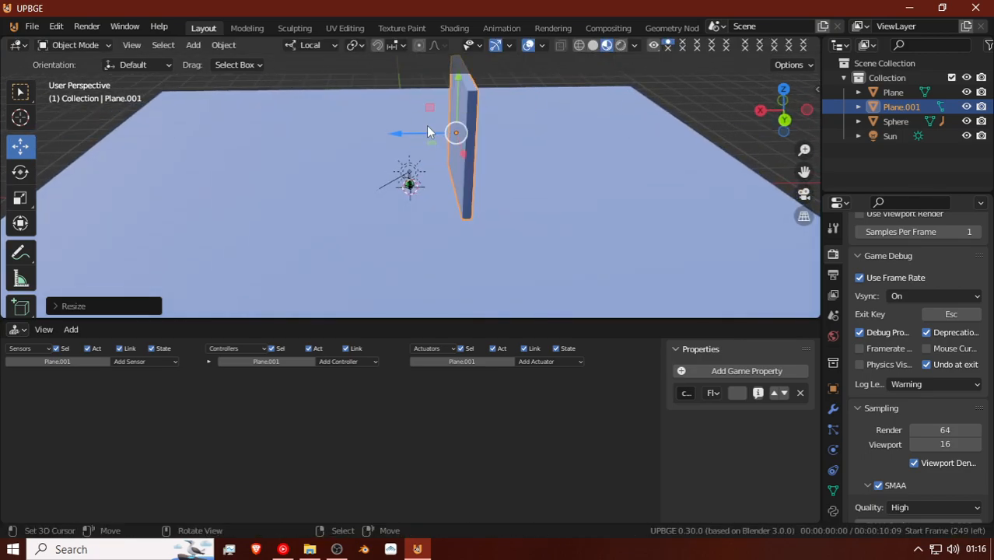
Step: Scale the wall along the global Z axis to reduce its height
key(s)
key(z)
key(z)
key(z)
key(z)
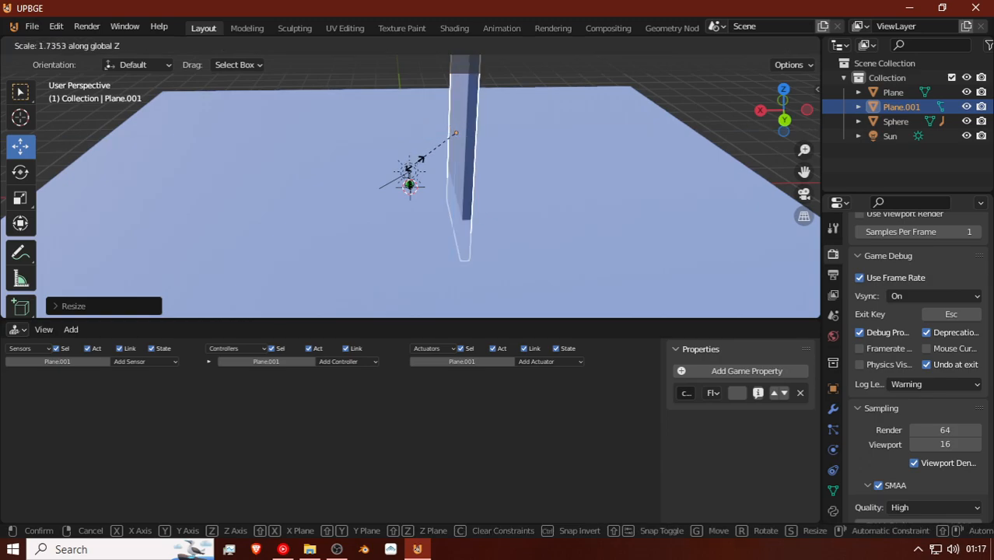
click(451, 125)
Step: Lower the wall about 13.5 m along the global Z axis onto the ground plane
key(g)
key(z)
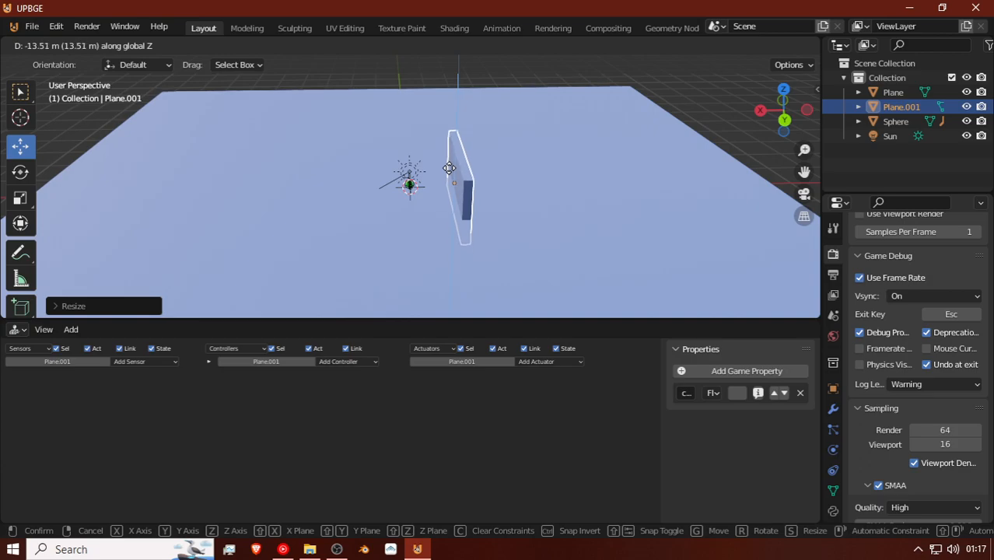
click(448, 168)
Step: Switch to the camera view and run the game to test the camera near the wall
key(KP_0)
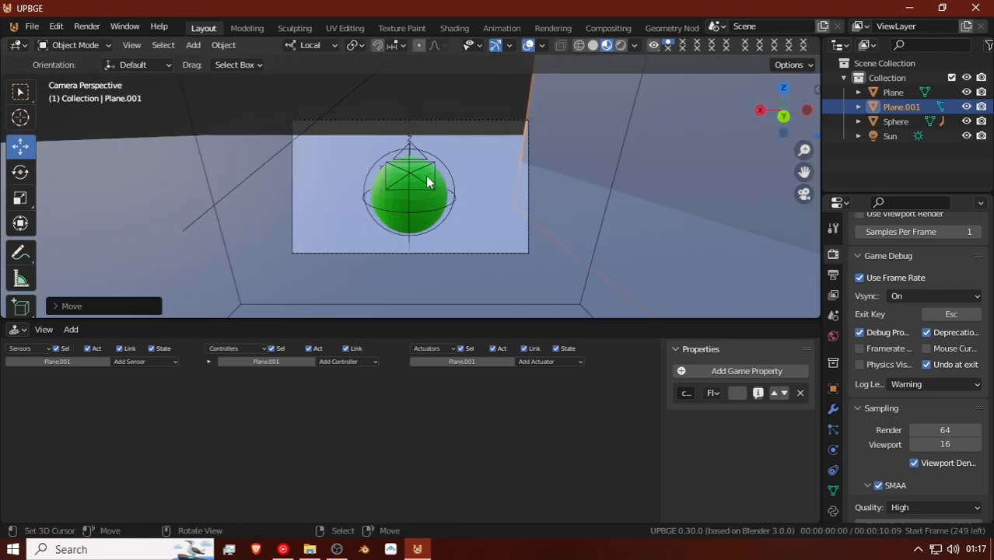
key(p)
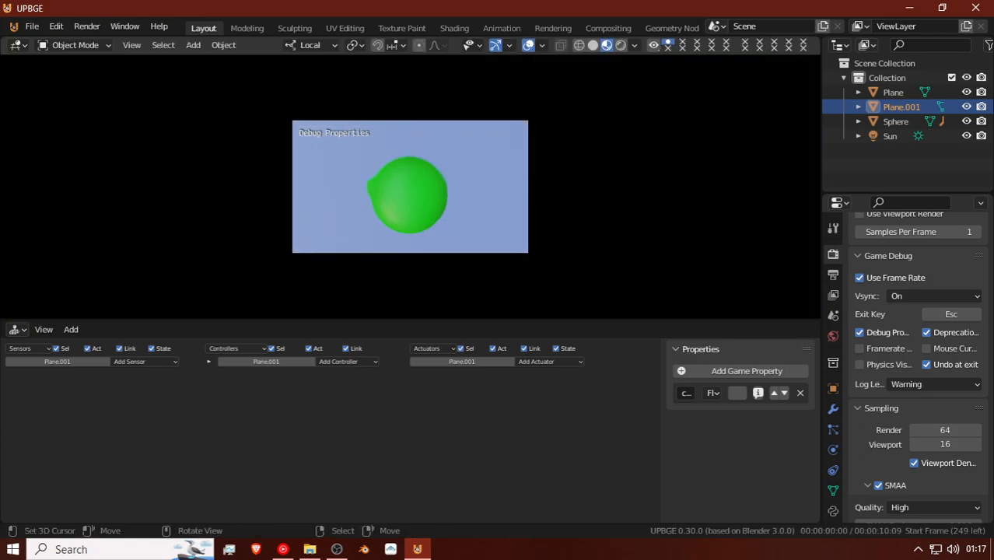
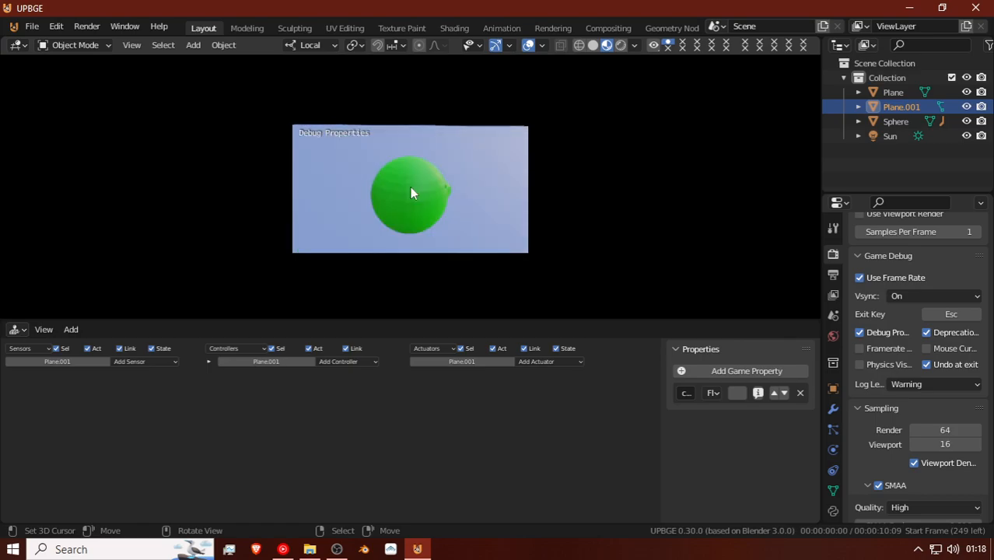
key(Escape)
Step: Maximize the 3D viewport, enlarge the camera frame and run the game again to test the camera switching
key(ctrl+space)
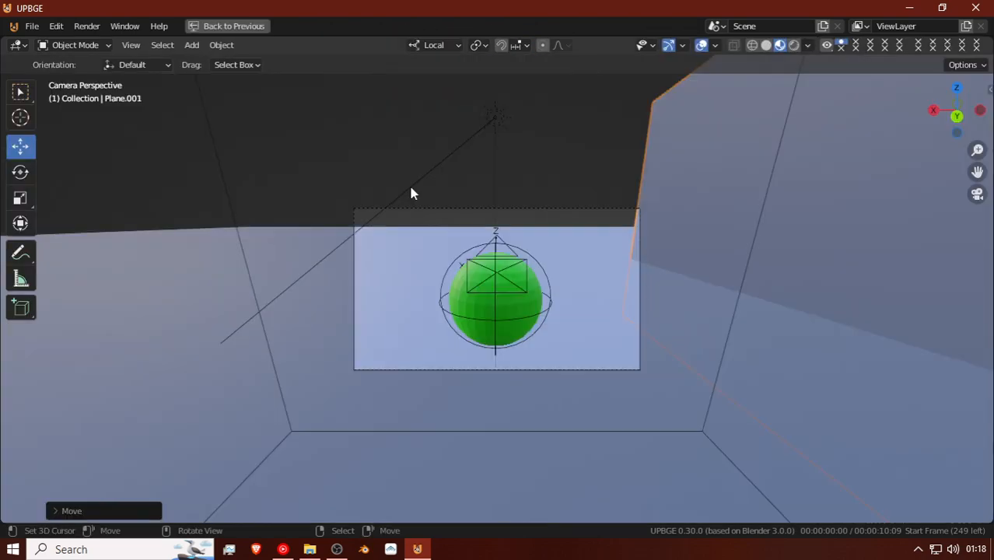
scroll(409, 187, up, 5)
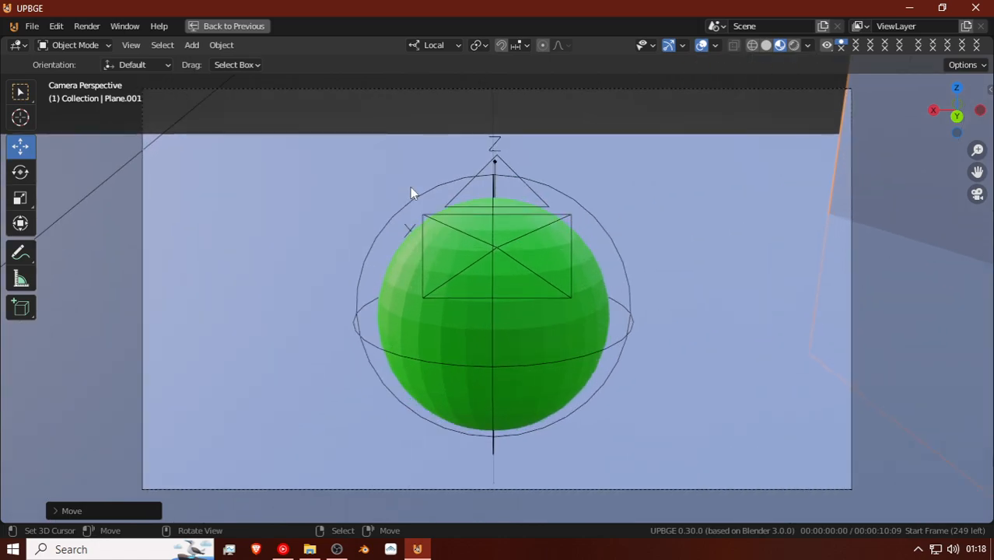
key(p)
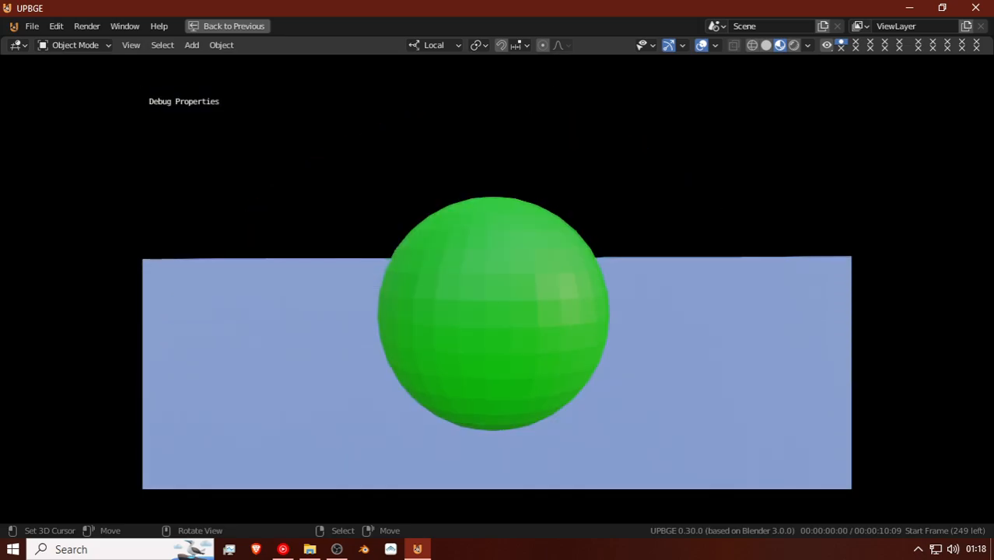
key(Escape)
Step: Raise the ground plane's face about 1.6 m along its normal in Edit Mode, and lower the plane object along its local Z axis
click(289, 169)
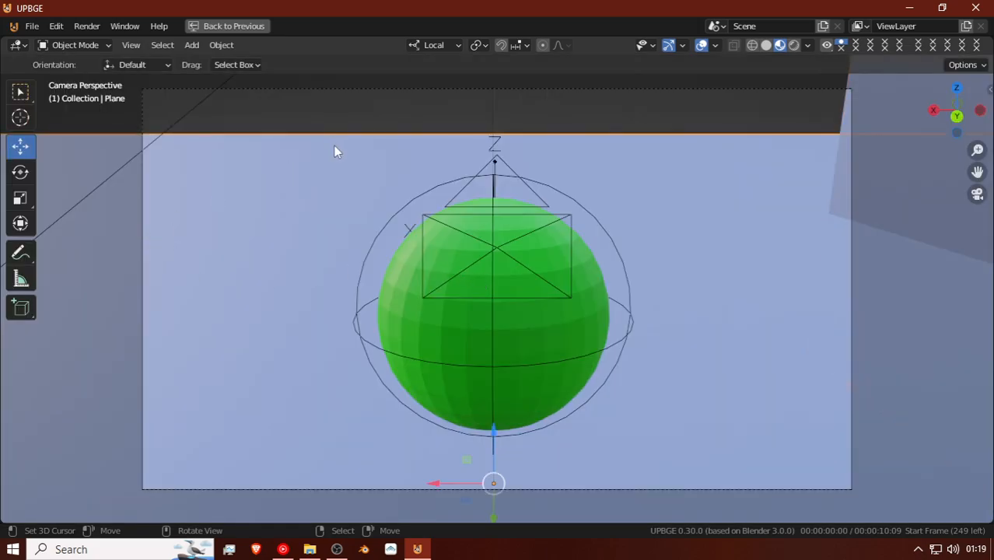
scroll(312, 181, down, 4)
middle_drag(312, 181, 353, 301)
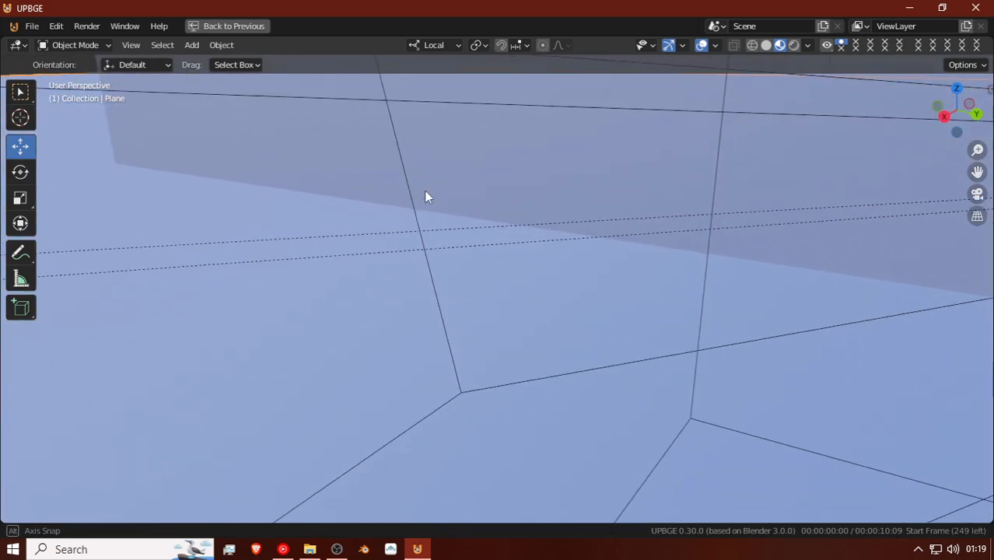
scroll(425, 197, down, 8)
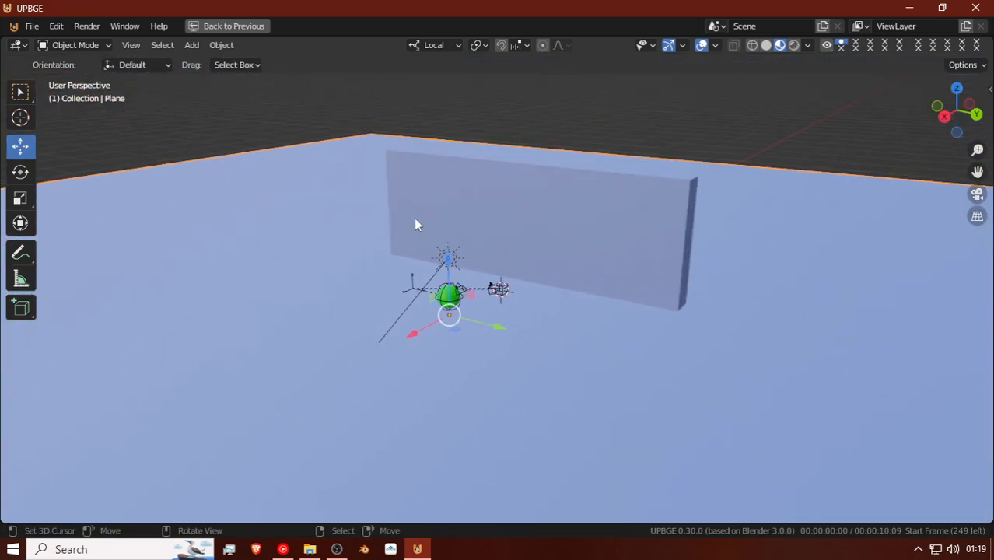
key(Tab)
middle_drag(413, 217, 346, 186)
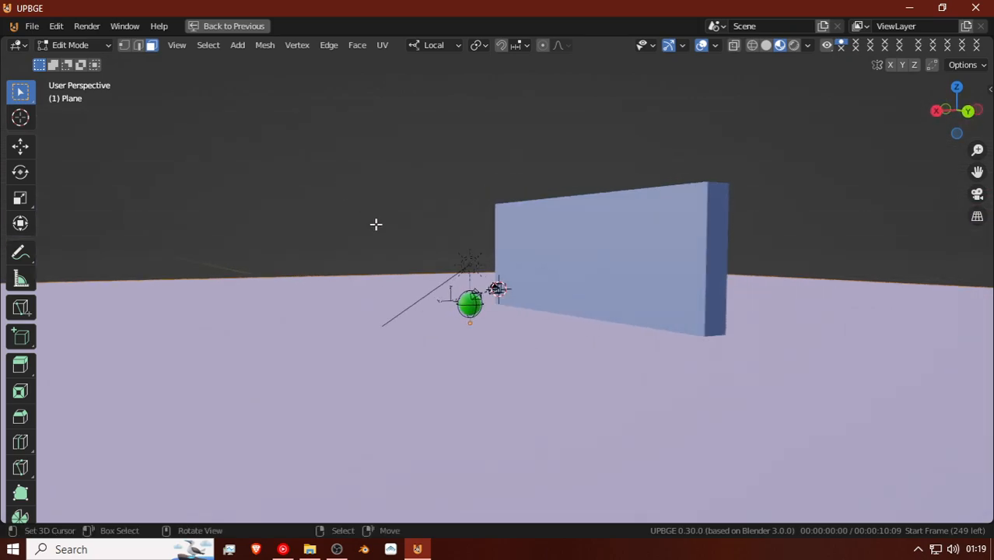
key(g)
key(z)
key(z)
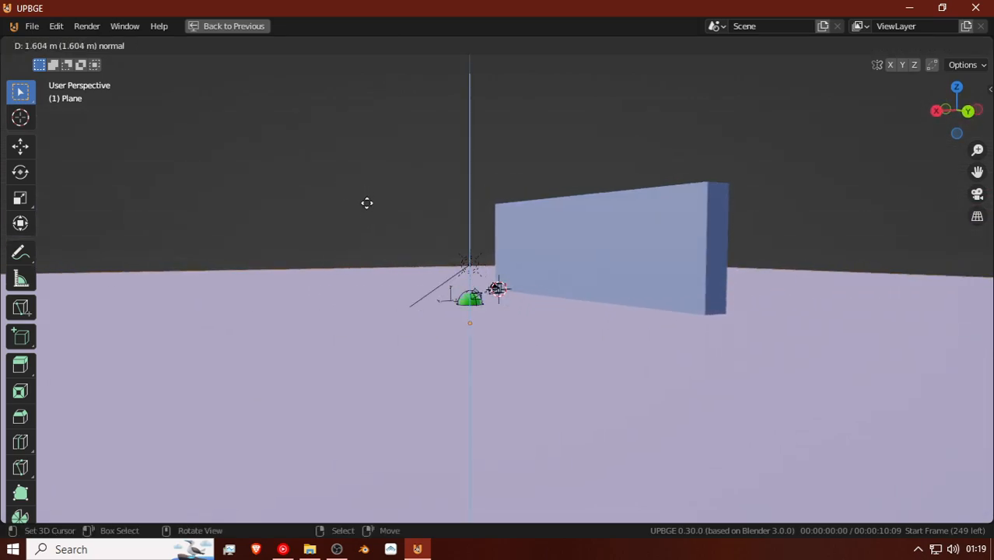
click(367, 203)
key(Tab)
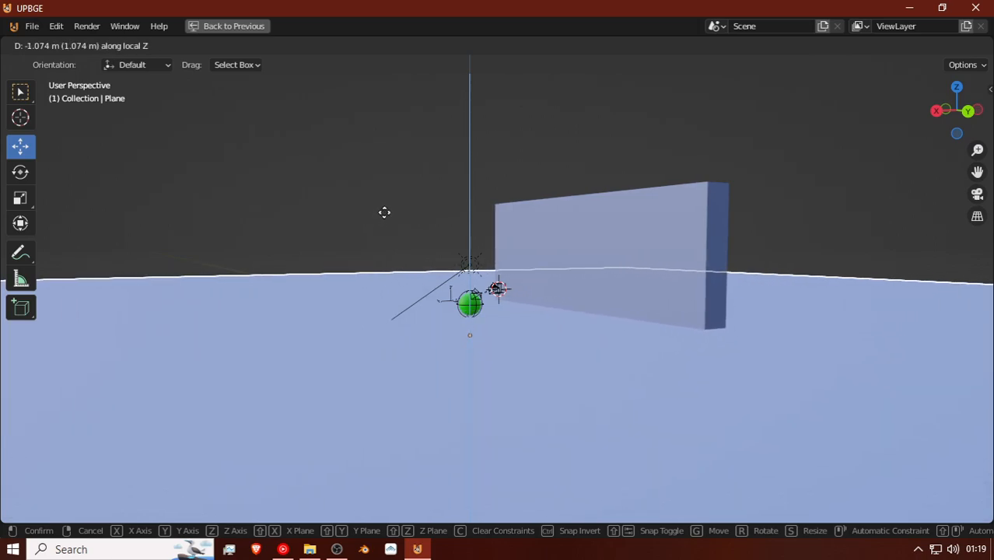
click(384, 221)
Step: Snap the 3D cursor to the ground plane's selected face and set the plane's origin to the 3D cursor
key(Tab)
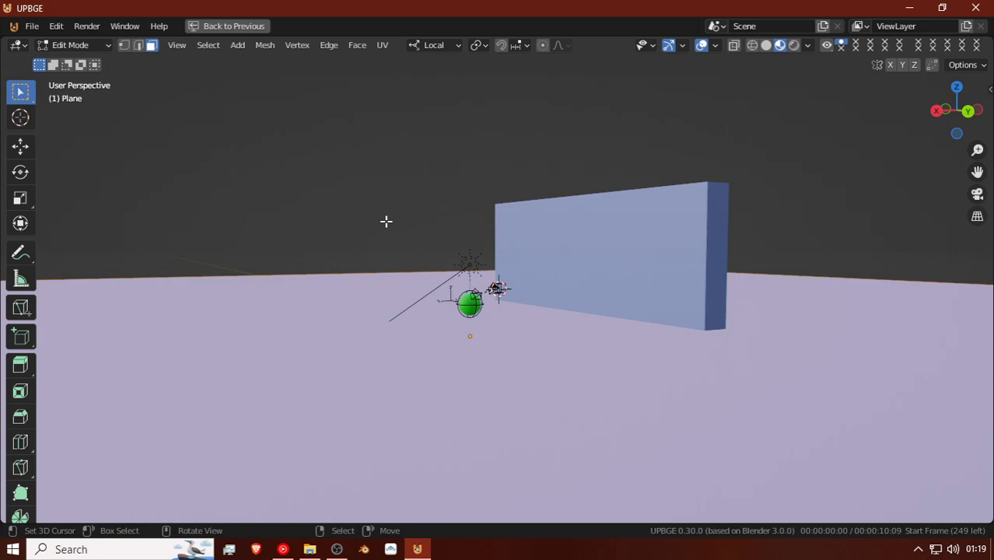
key(shift+s)
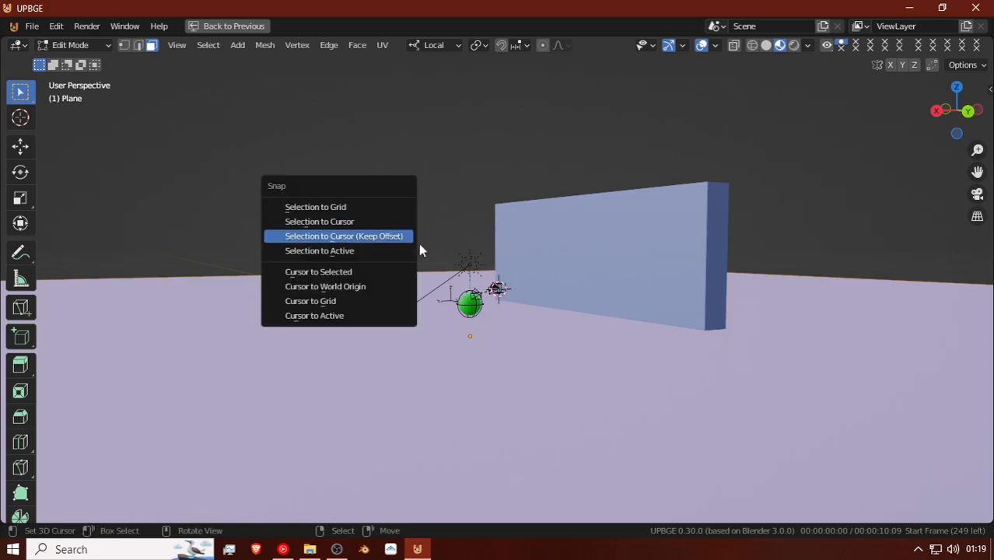
key(q)
click(461, 277)
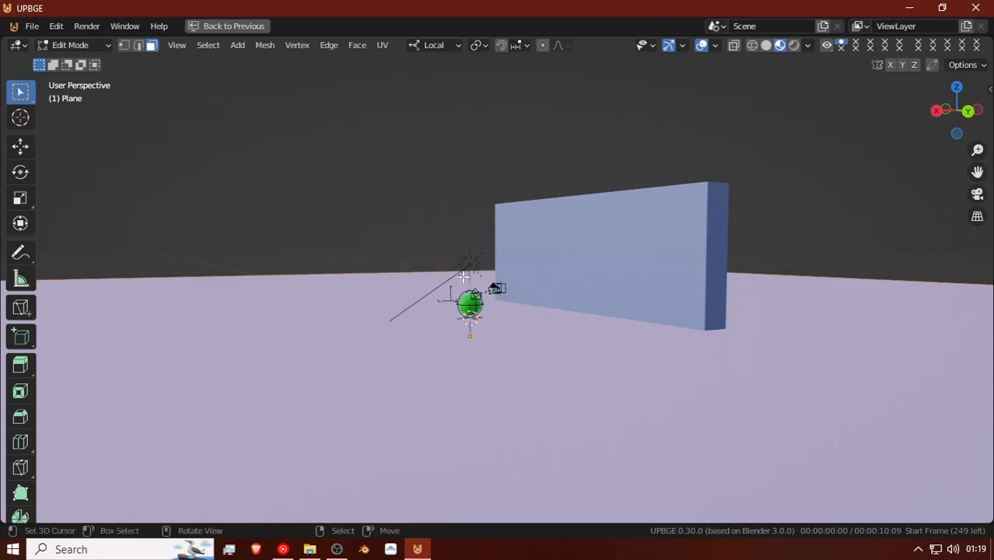
key(Tab)
key(q)
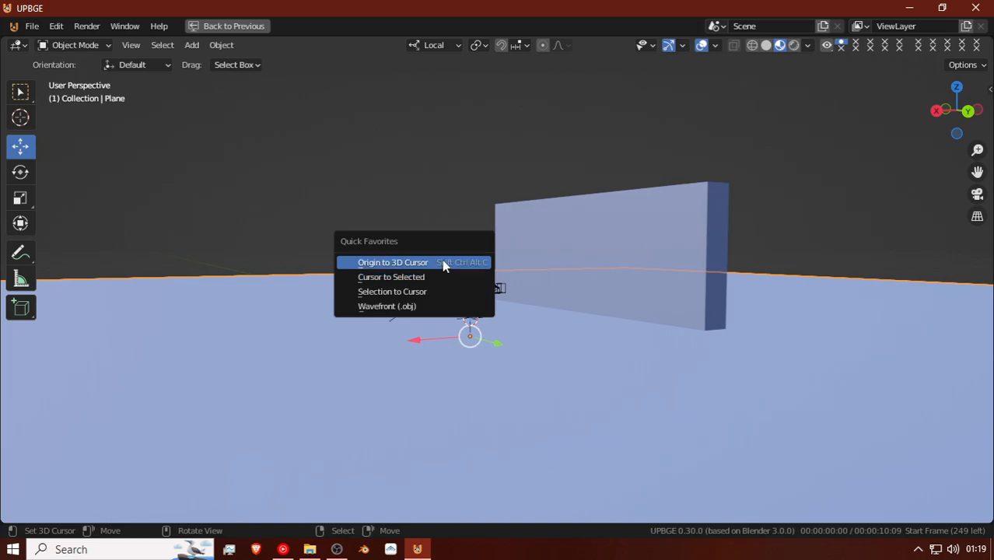
click(444, 265)
Step: Check the ground plane's mesh in Edit Mode and run the game from the camera view with the adjusted ground
key(Tab)
middle_drag(497, 287, 506, 312)
key(Tab)
key(KP_0)
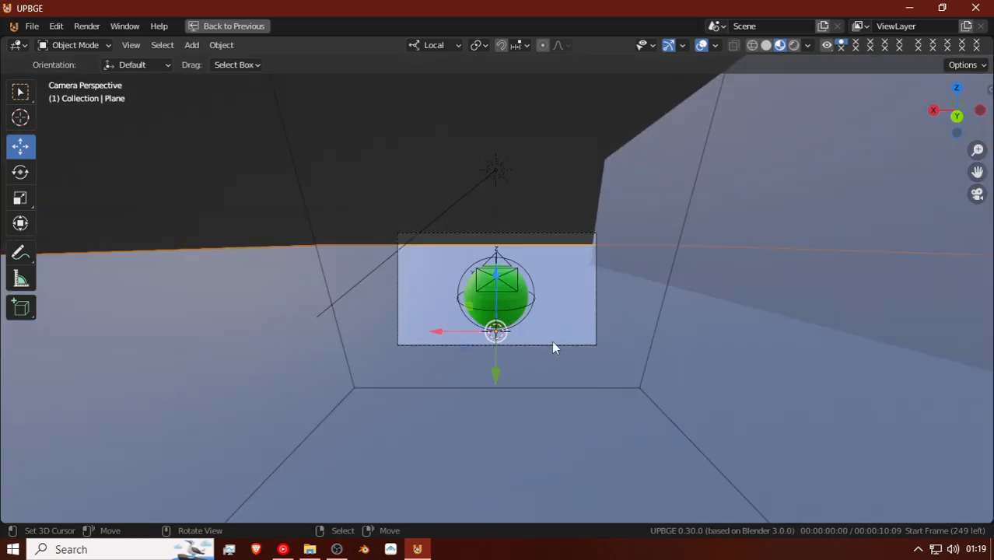
key(p)
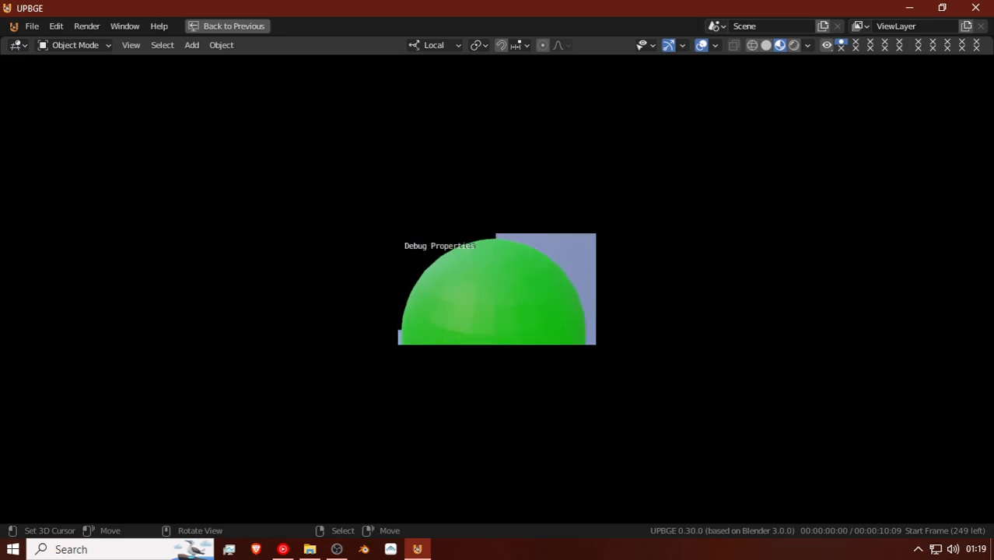
key(Escape)
Step: Restore the multi-editor layout, review the sphere's physics settings and run the game from the camera view
click(509, 312)
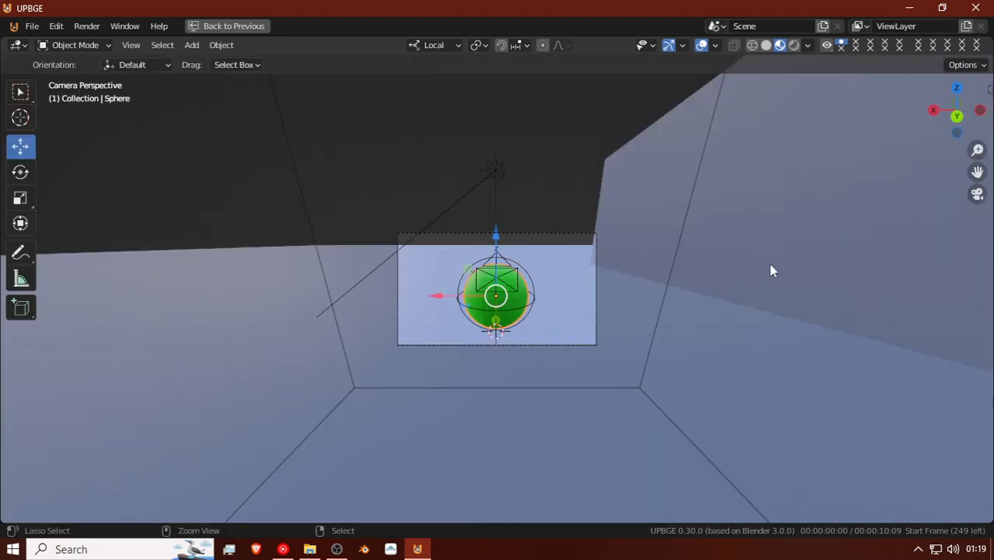
key(ctrl+space)
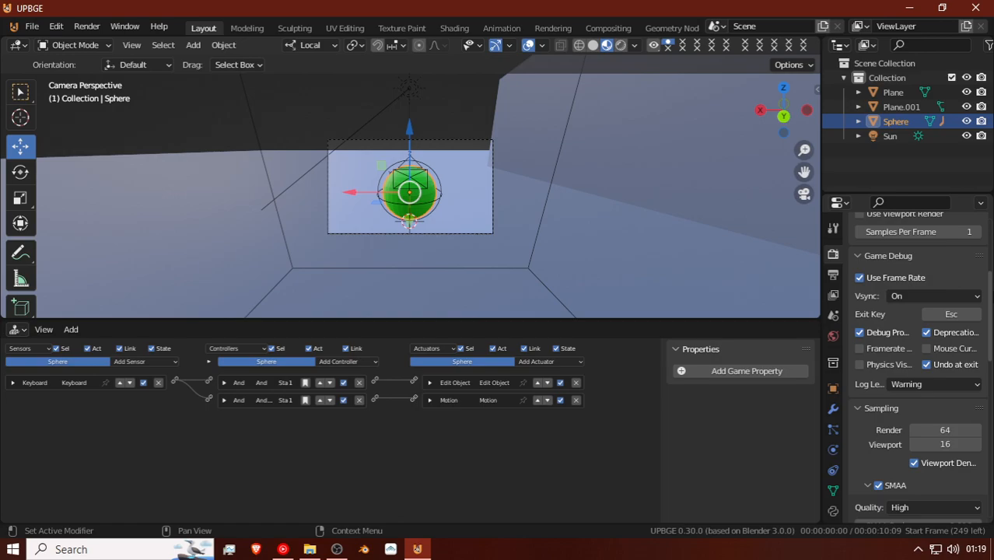
scroll(923, 361, up, 3)
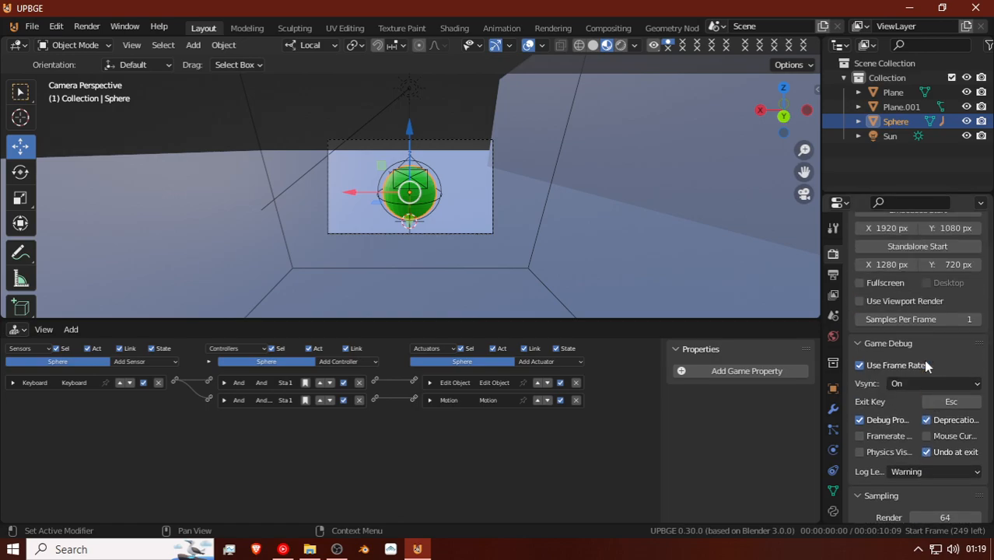
scroll(932, 369, up, 3)
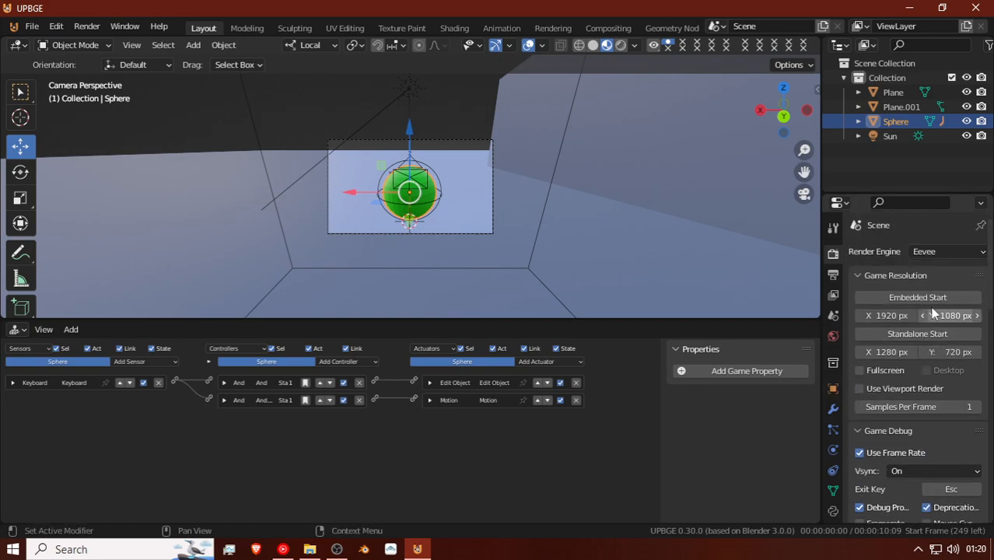
scroll(945, 475, down, 5)
scroll(946, 475, down, 5)
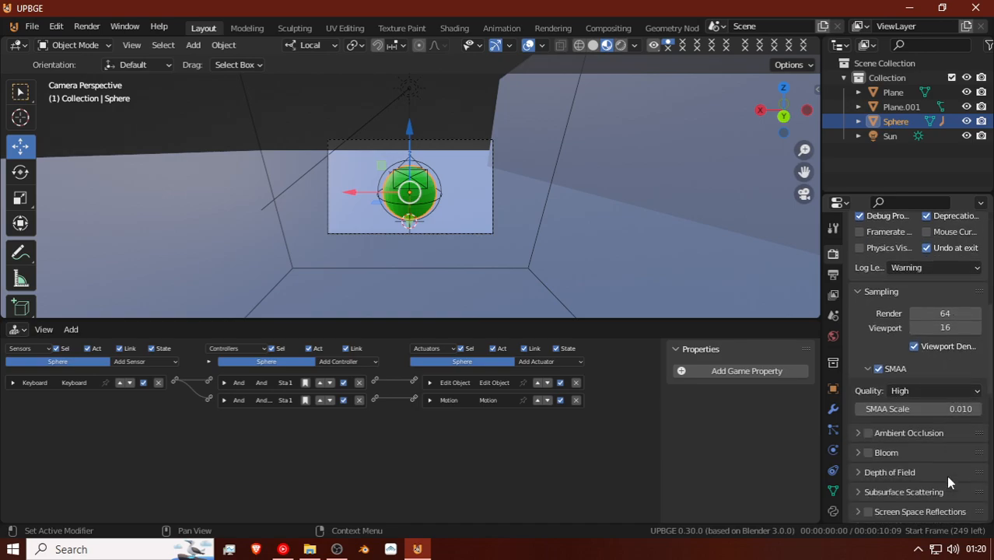
click(833, 451)
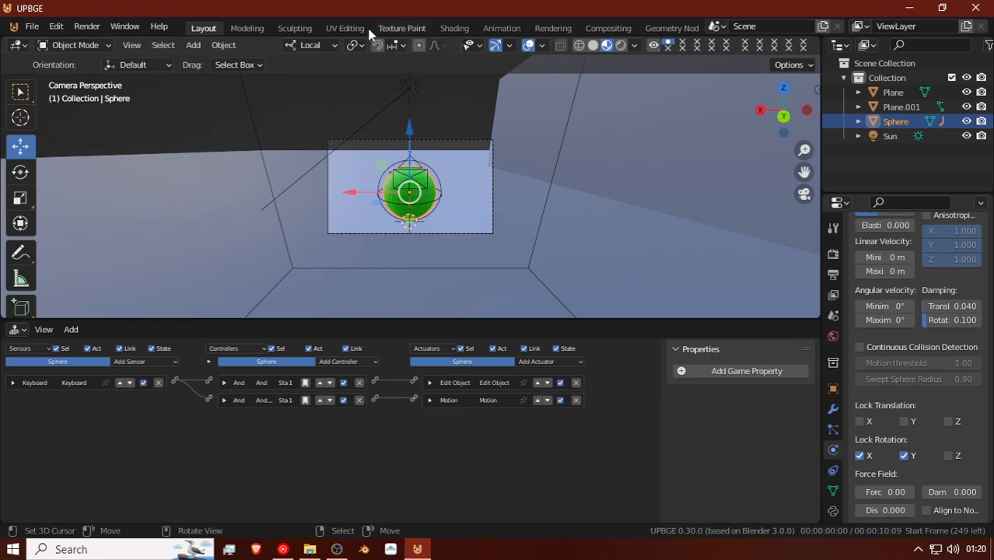
key(p)
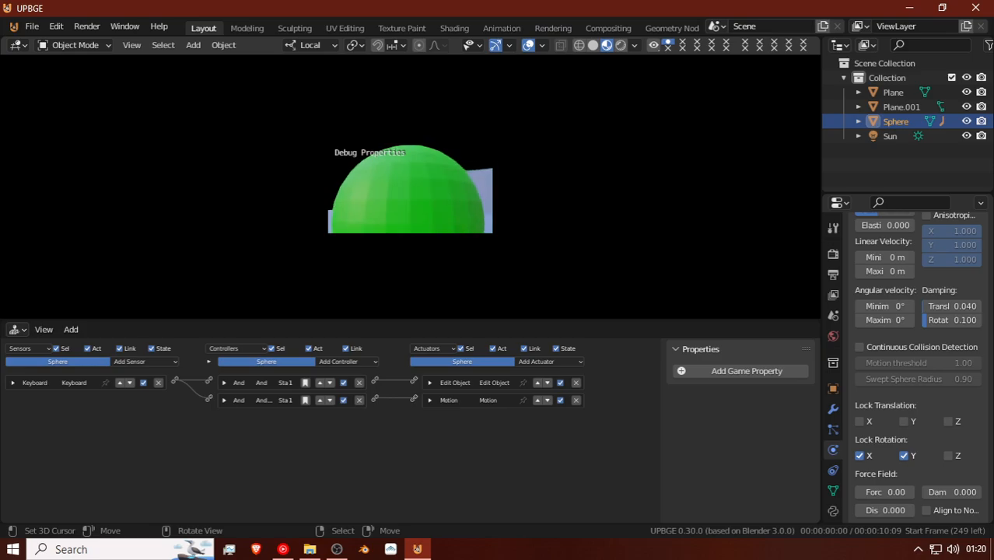
key(Escape)
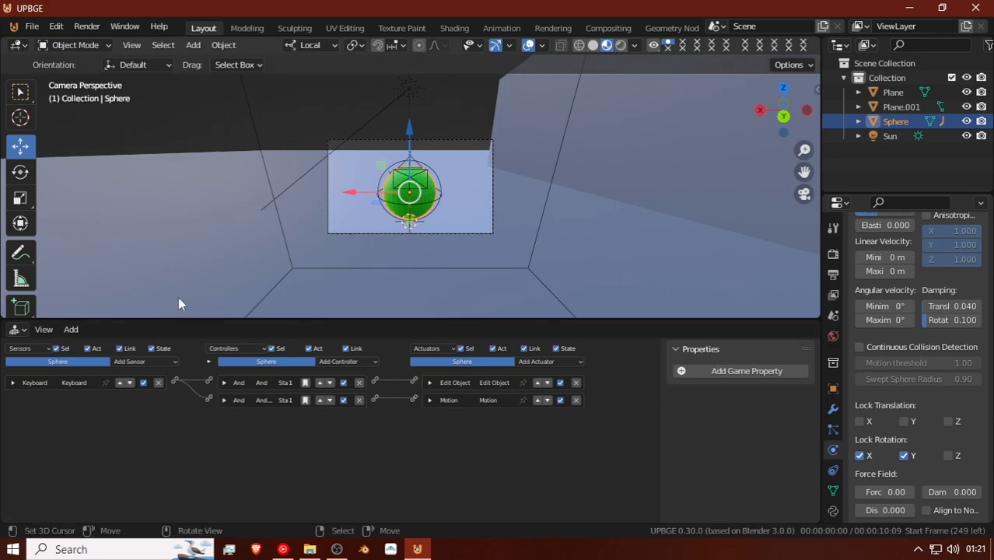
Step: Inspect the camera setup behind the sphere and the settings of the sphere's Edit Object actuator
middle_drag(395, 177, 485, 175)
scroll(486, 175, down, 2)
scroll(484, 181, down, 5)
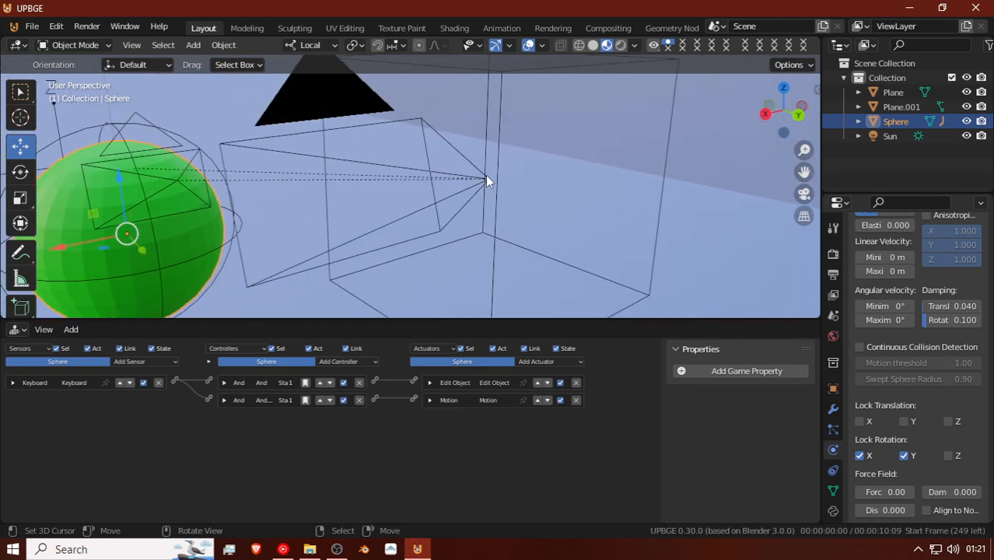
click(430, 382)
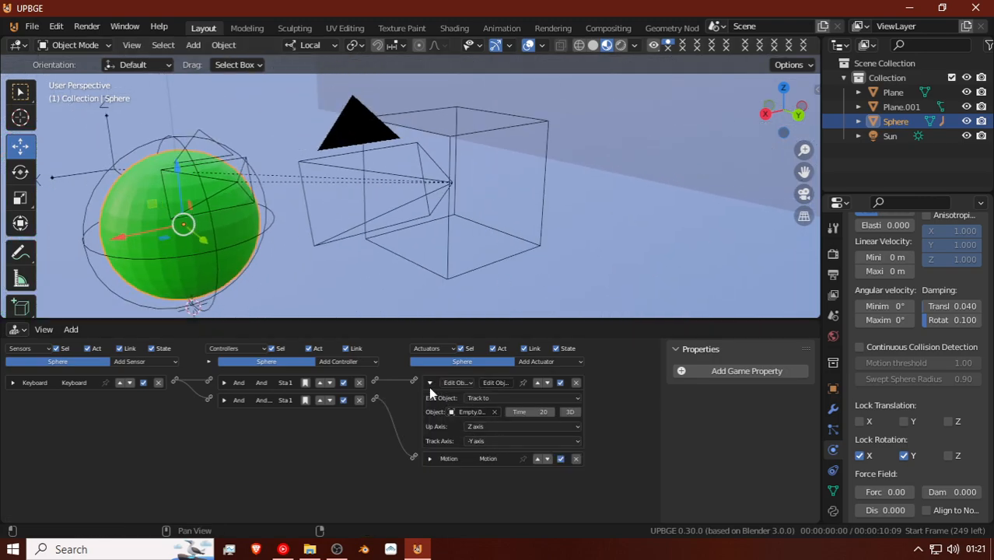
click(430, 383)
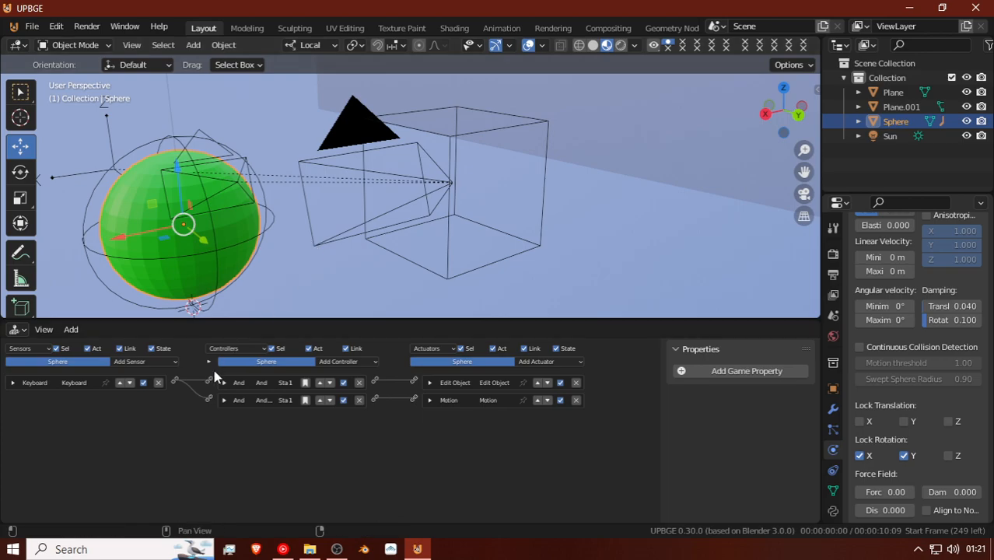
Step: Add three Keyboard sensors, an Edit Object actuator and two Motion actuators to the sphere's logic bricks
click(161, 361)
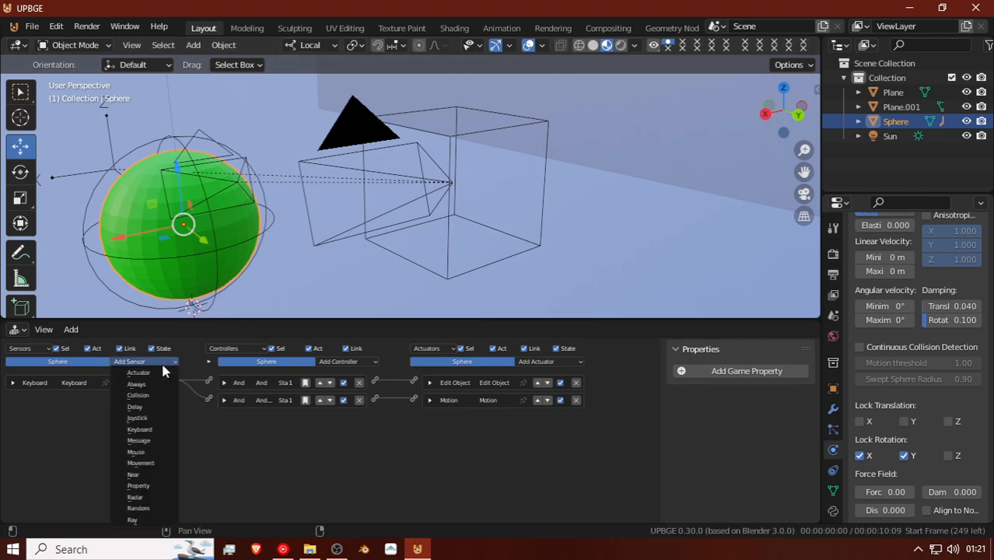
click(139, 429)
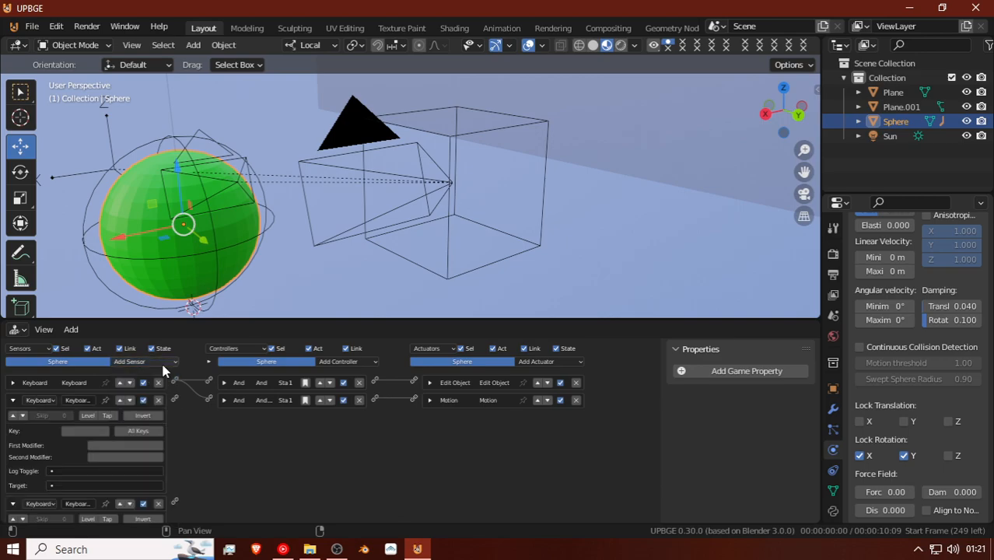
click(542, 362)
click(545, 307)
click(542, 362)
click(544, 229)
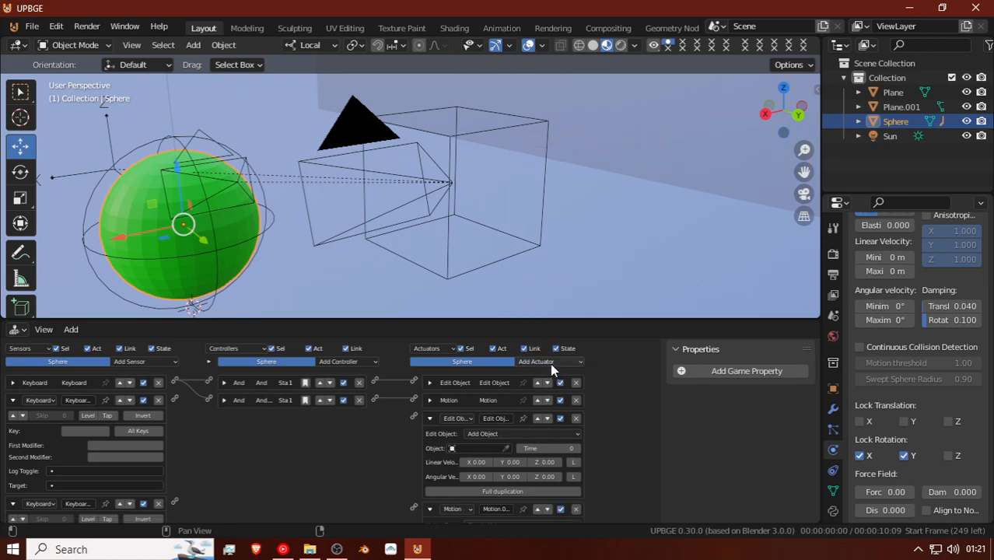
Step: Assign movement keys, including S and D, to the sphere's new Keyboard sensors and collapse the sensor bricks
click(92, 431)
key(s)
click(13, 399)
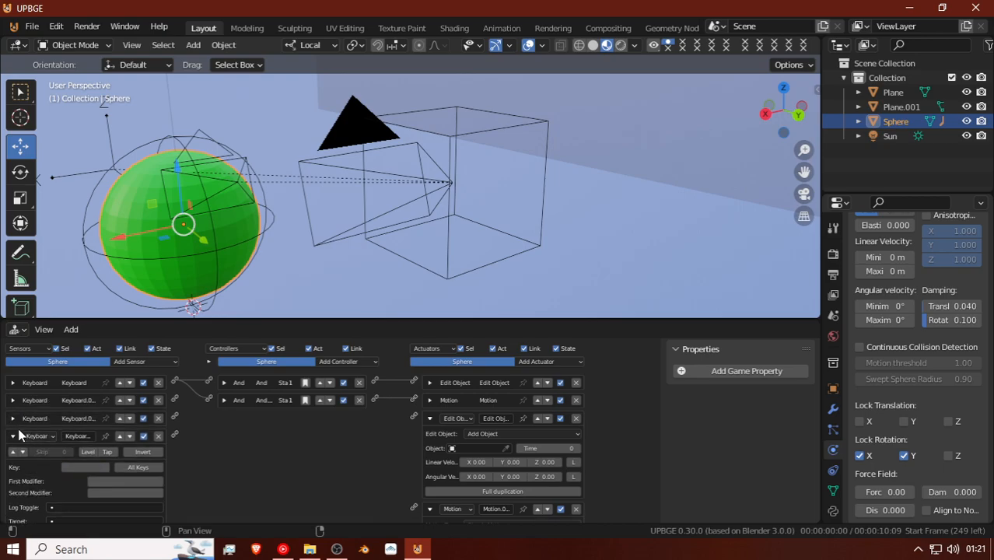
click(13, 433)
click(13, 418)
click(13, 452)
click(78, 467)
key(d)
click(13, 437)
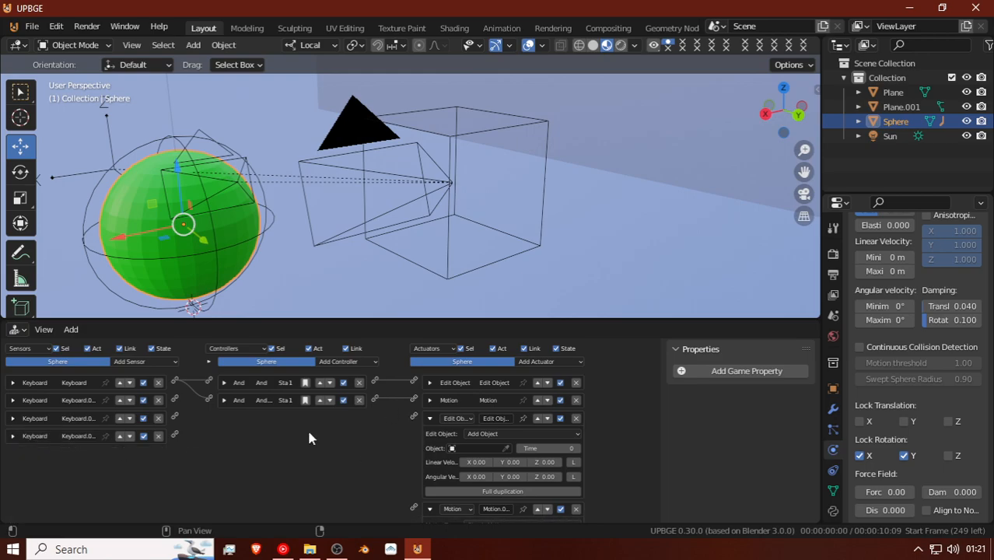
Step: Link the S sensor to the new Edit Object actuator and set it to Track to, targeting the empty with Time 20
drag(175, 398, 413, 421)
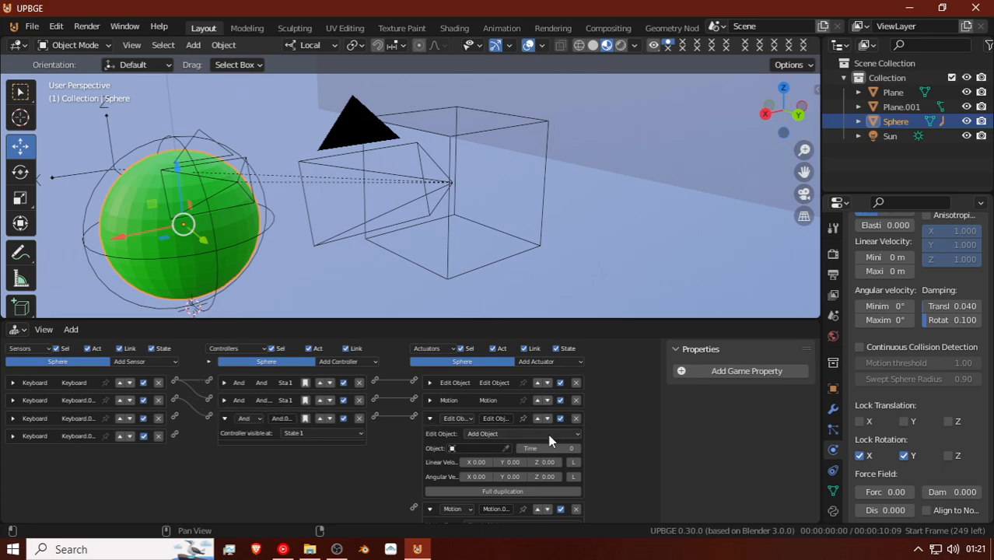
click(541, 433)
click(517, 478)
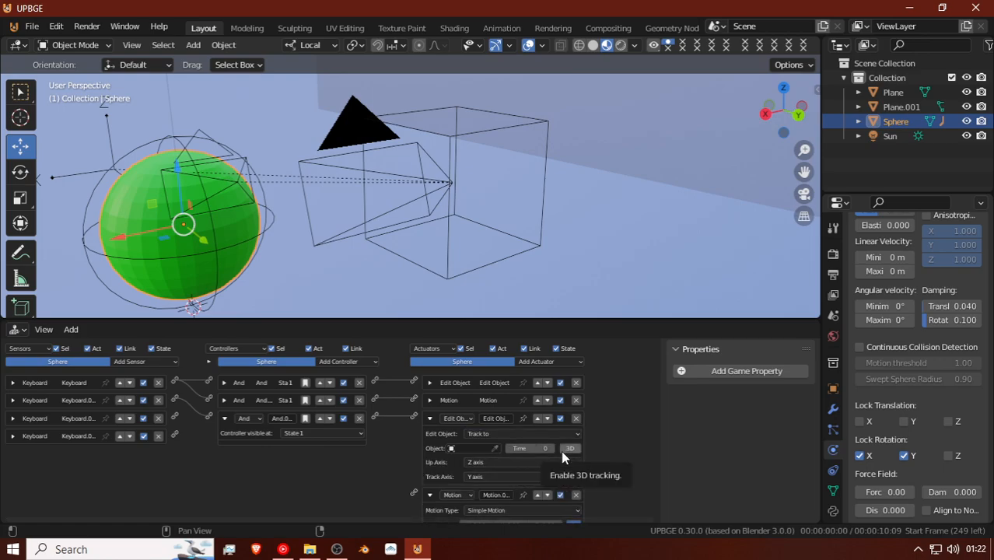
click(543, 451)
text(20)
key(Return)
middle_drag(507, 464, 501, 437)
click(496, 420)
click(107, 122)
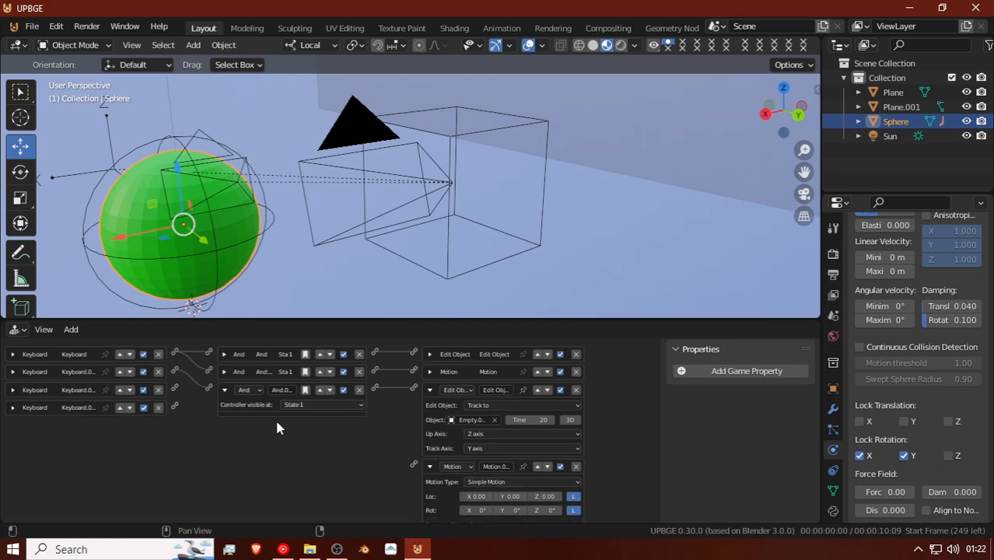
Step: Link the other two new Keyboard sensors to the two Motion actuators, giving each a 0.10 X location movement
drag(179, 387, 414, 464)
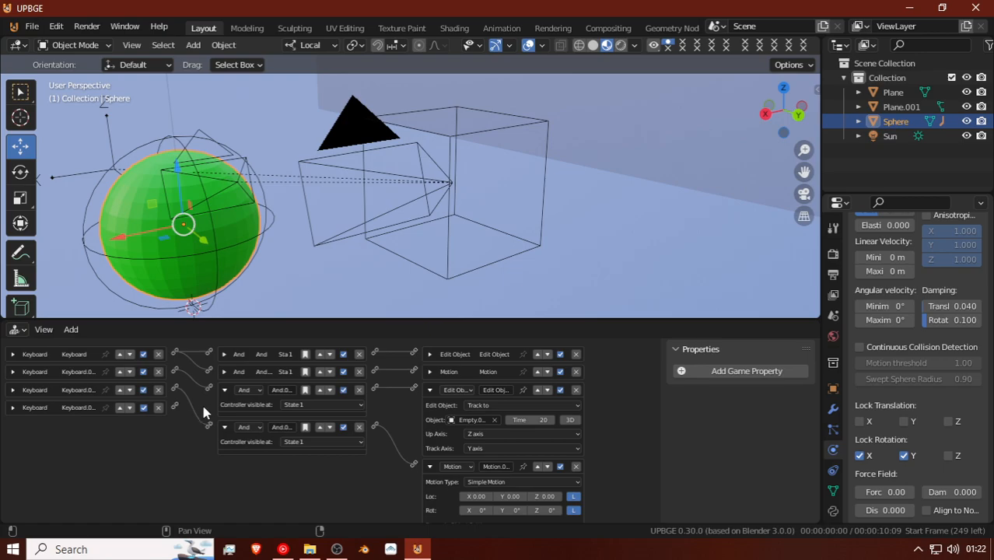
scroll(201, 412, down, 3)
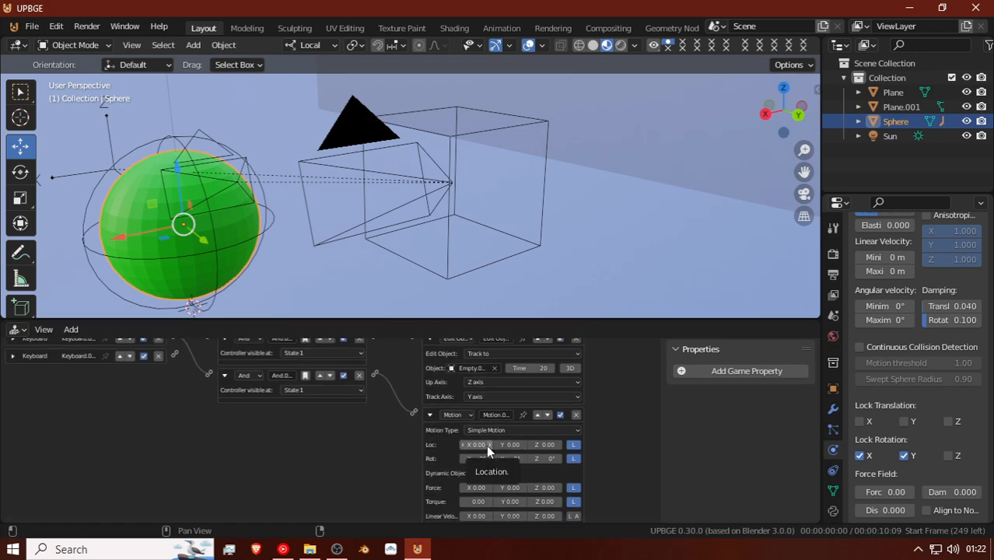
click(463, 443)
click(429, 416)
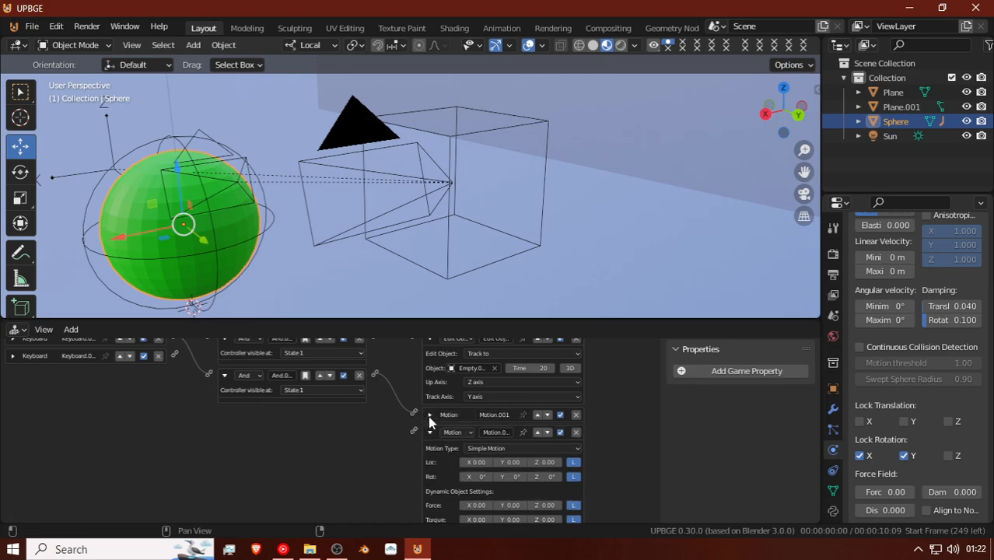
click(489, 463)
drag(268, 433, 414, 432)
scroll(325, 460, down, 4)
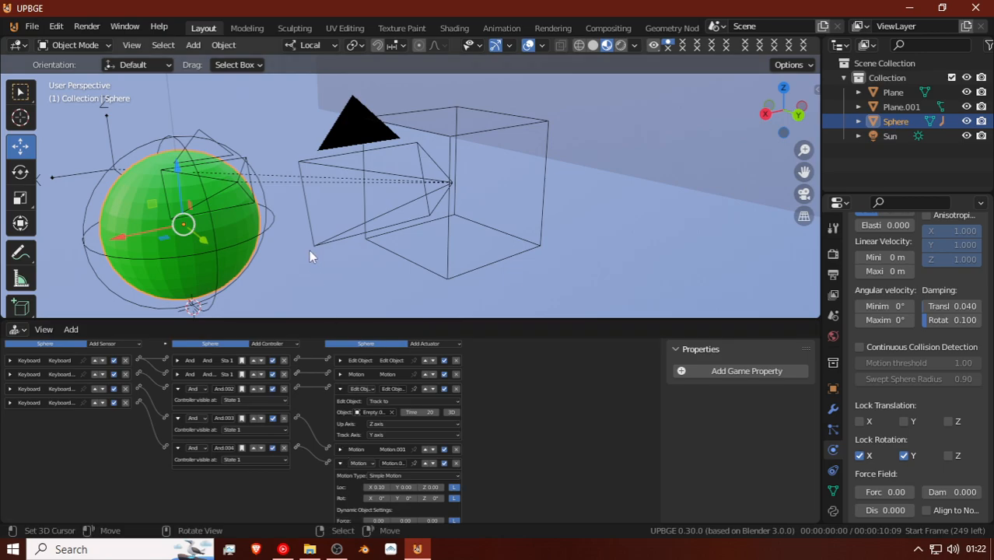
Step: Run the game from the camera view and test the sphere's W, A, S and D movement near the wall
key(KP_0)
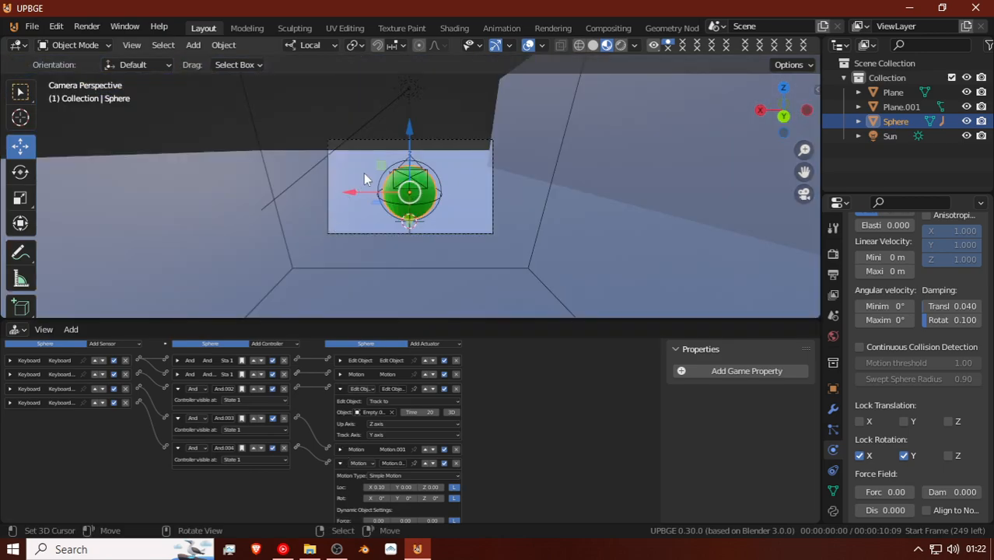
key(p)
key(d)
key(w)
key(s)
key(a)
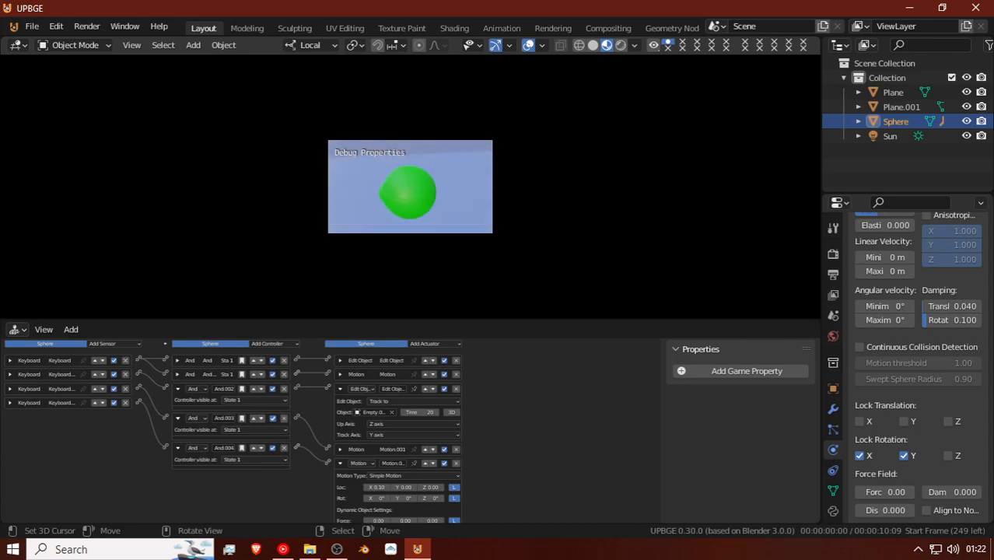
key(s)
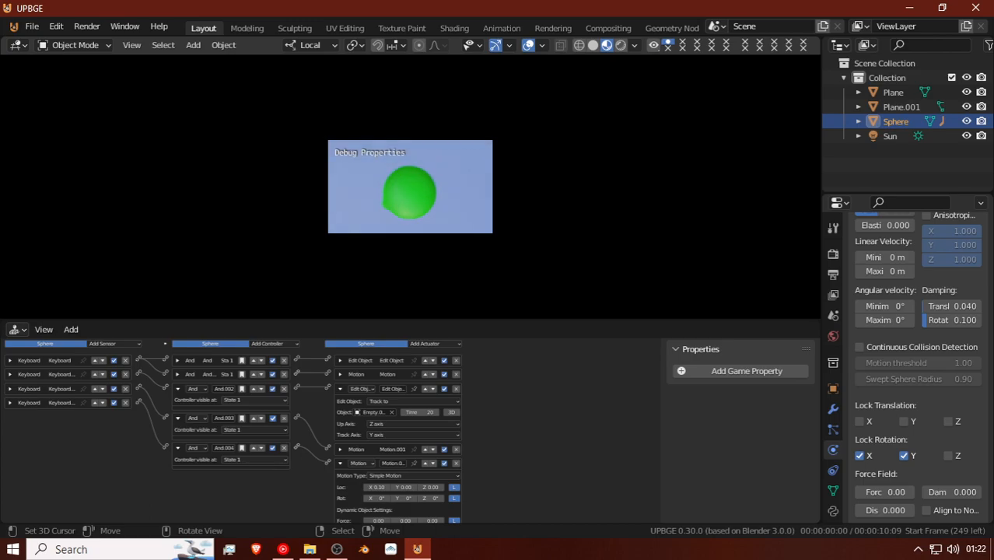
key(w)
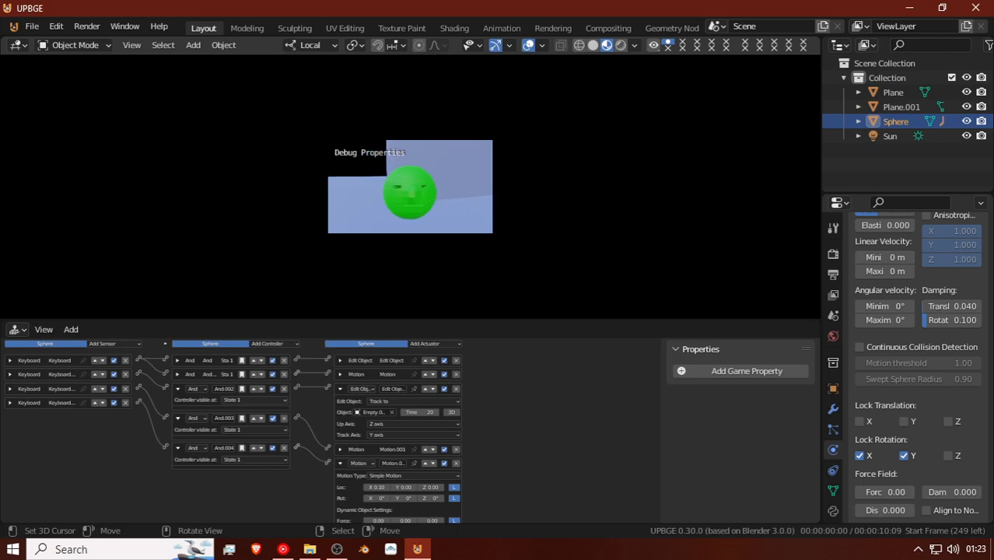
key(s)
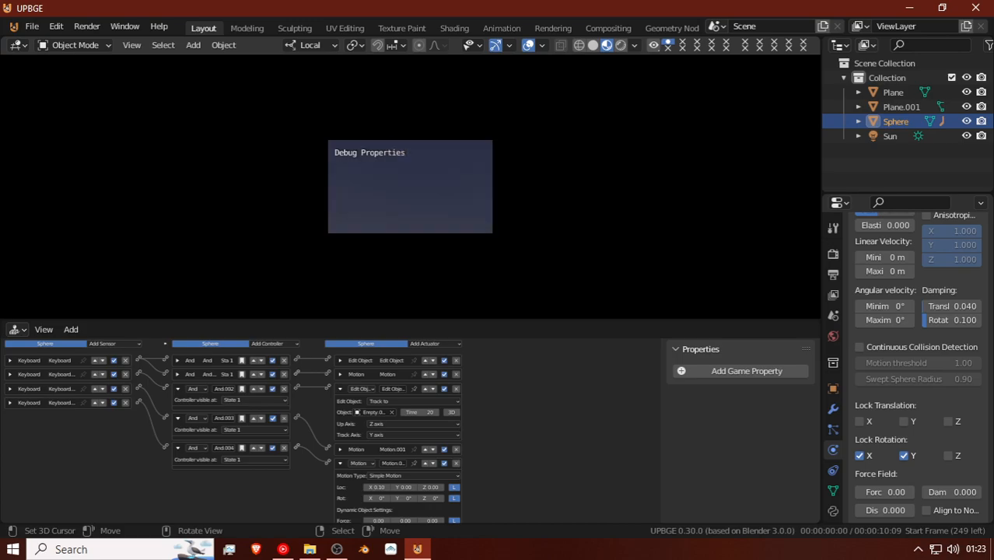
key(w)
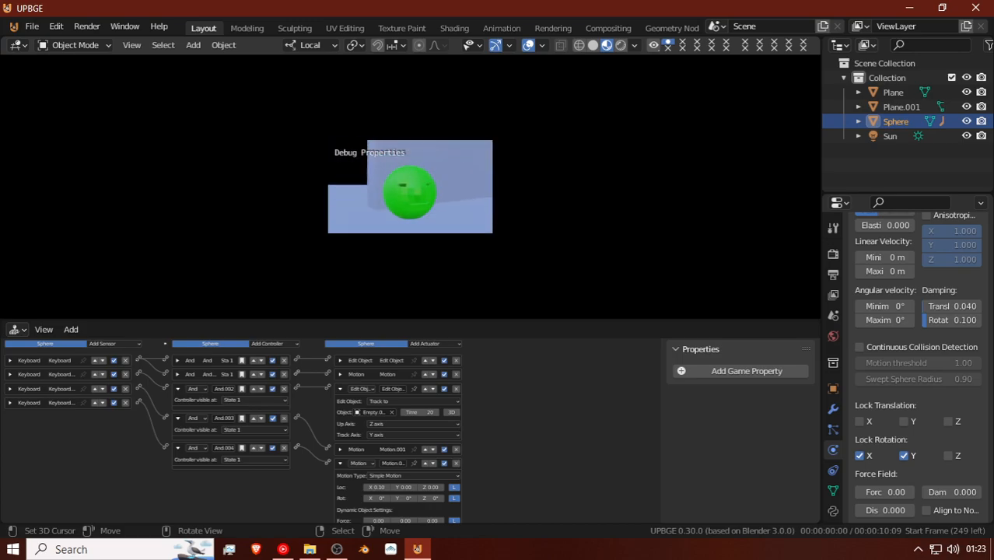
key(Escape)
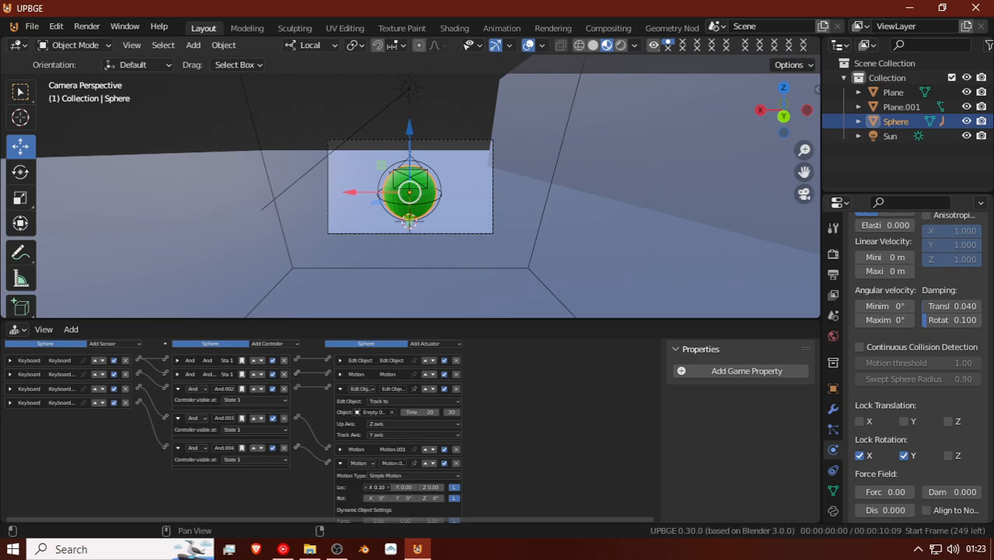
Step: Collapse the two sideways Motion actuators, then add another Motion actuator and move it directly below the Track to actuator
click(340, 449)
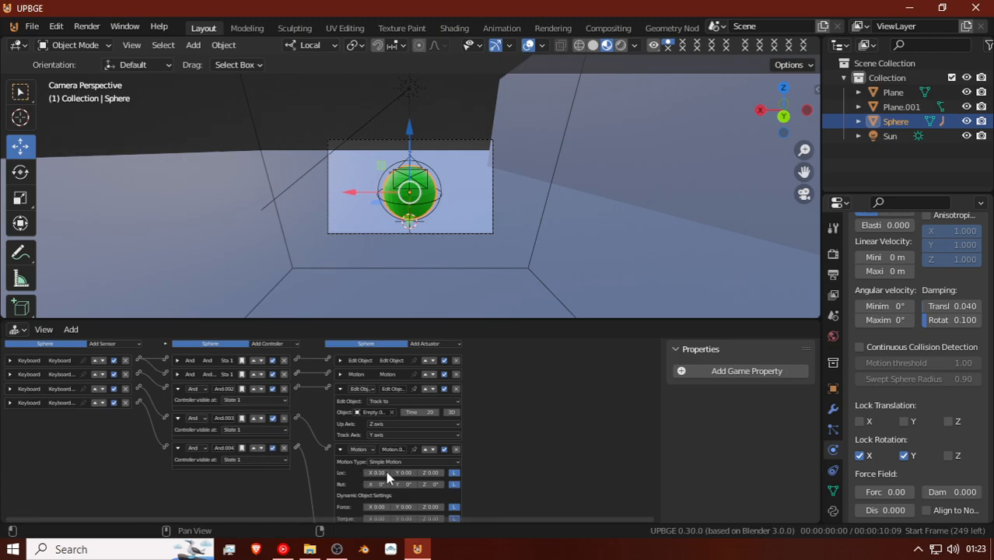
click(340, 450)
click(341, 464)
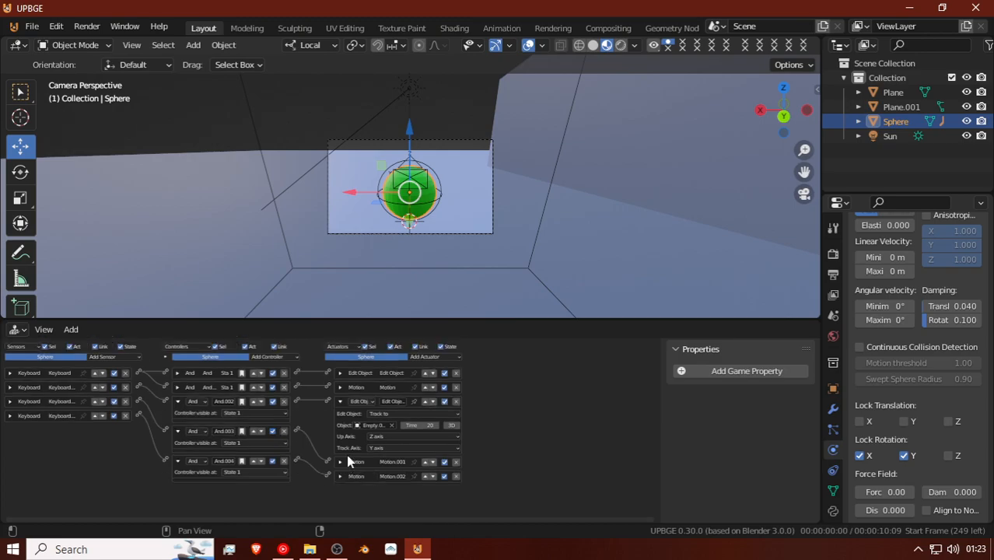
click(432, 357)
click(429, 436)
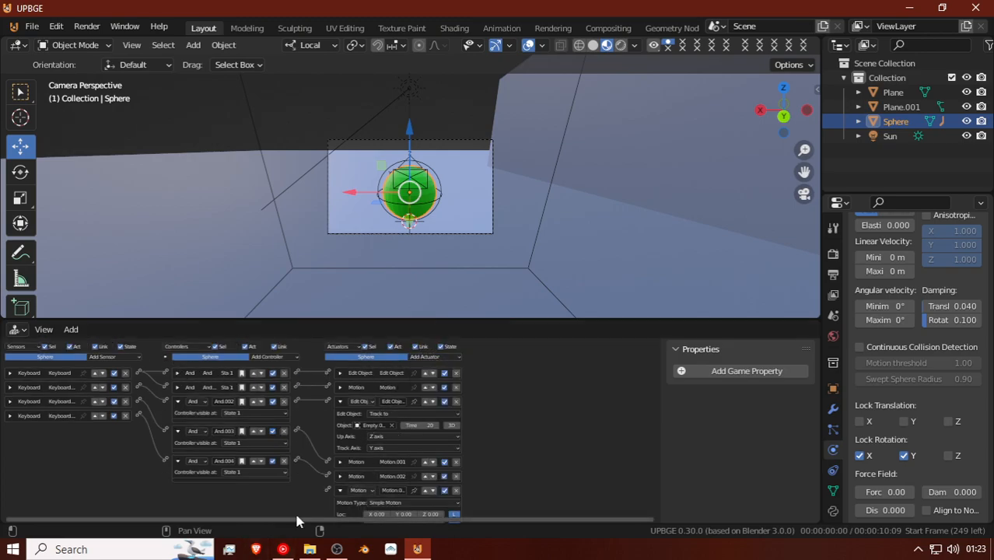
scroll(429, 466, down, 1)
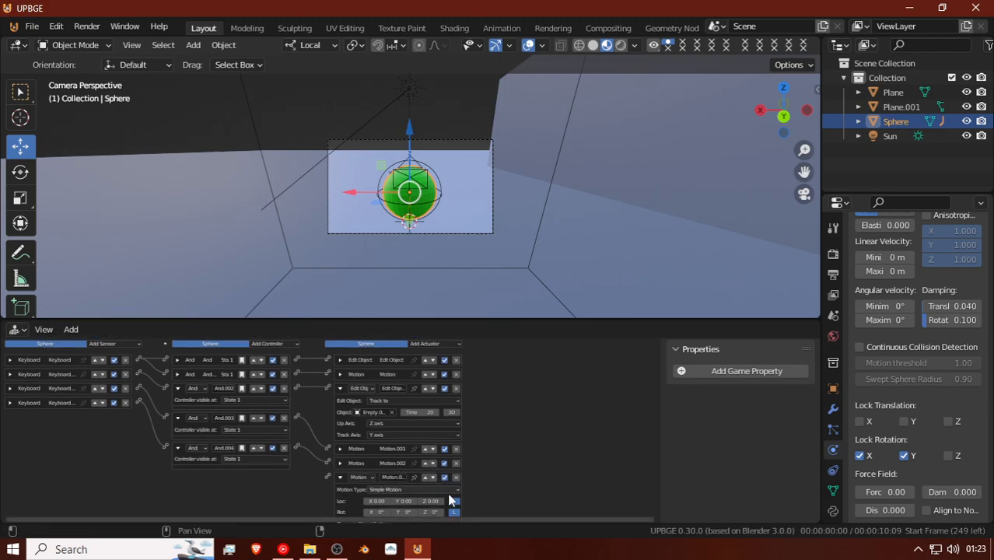
click(426, 478)
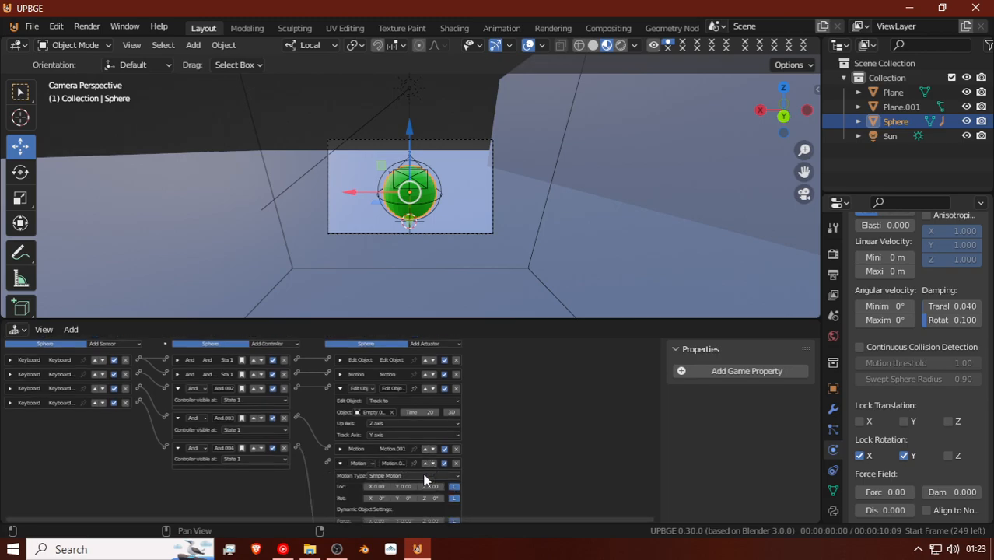
click(427, 463)
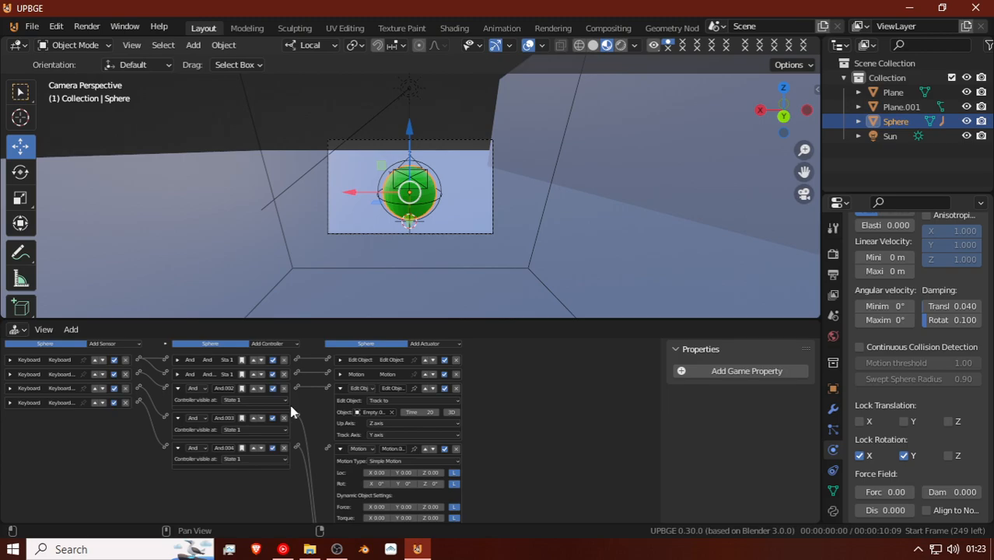
Step: Set the backward actuator's Track Axis to -Y and link its controller to the new Motion actuator with Loc Y 0.10
click(403, 433)
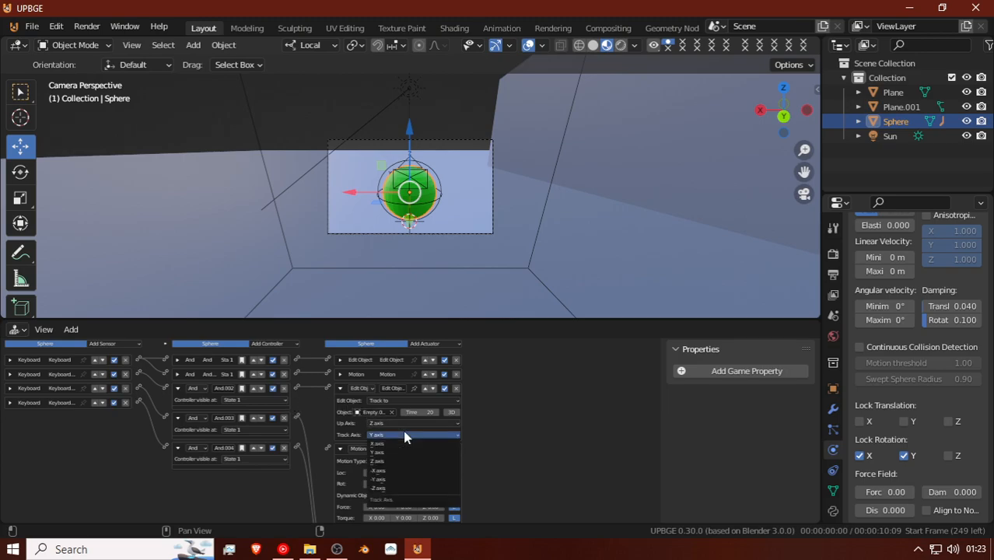
click(392, 479)
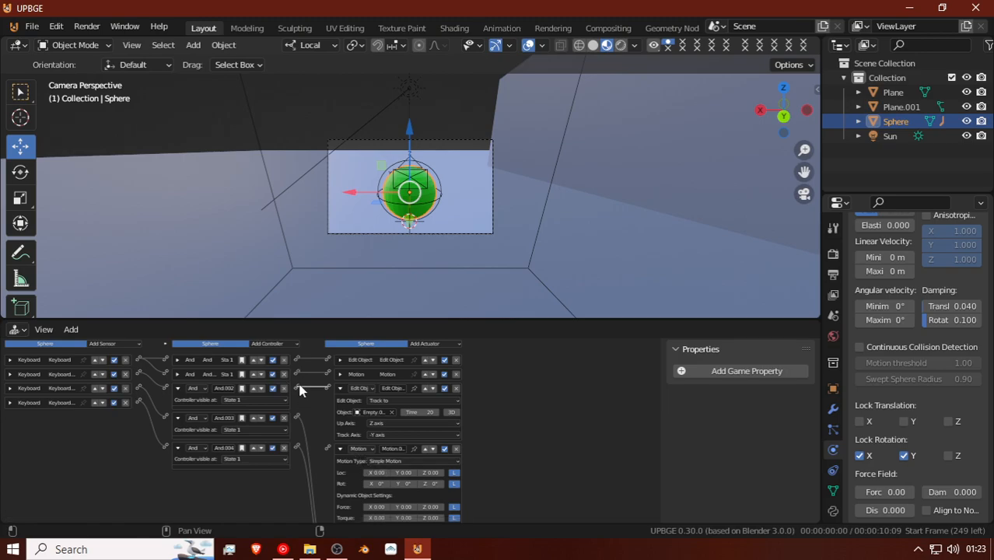
drag(308, 412, 328, 450)
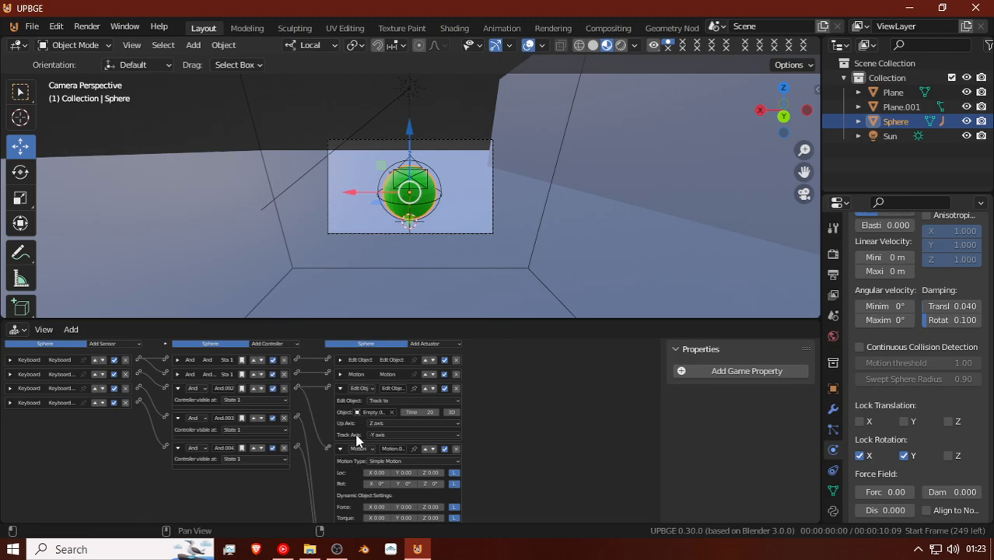
click(339, 374)
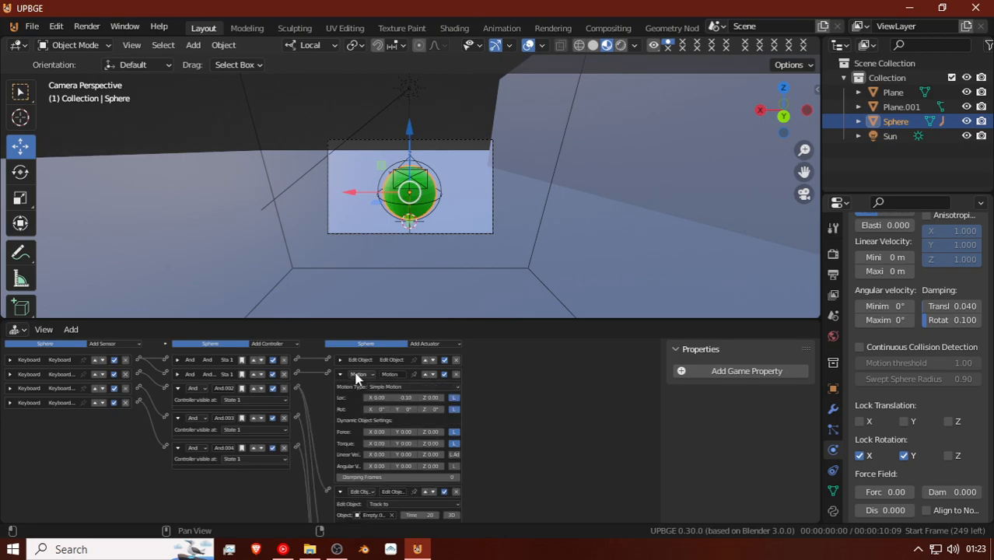
click(339, 375)
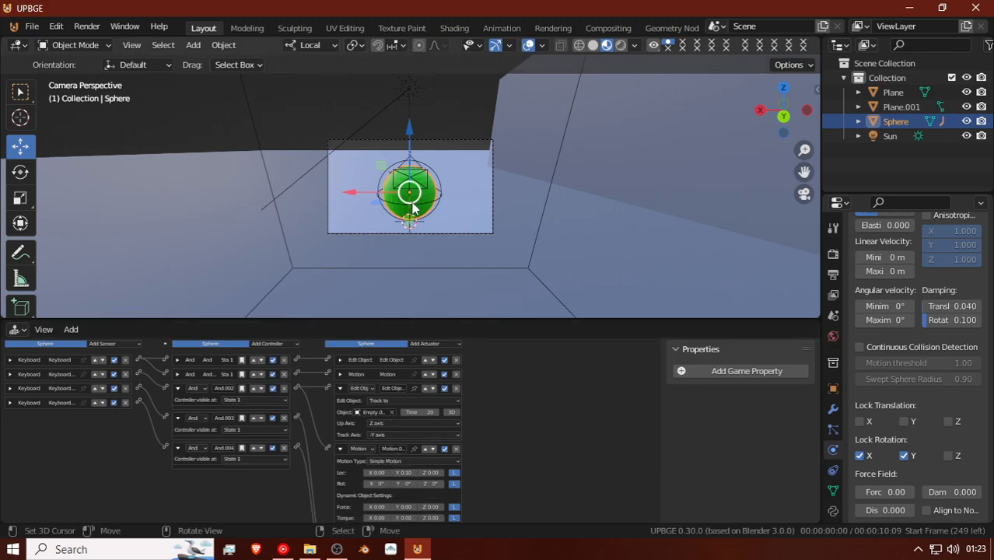
Step: Run the game and test the sphere's W, A, S and D movement, including backward turning and camera switching, before ending the run
key(p)
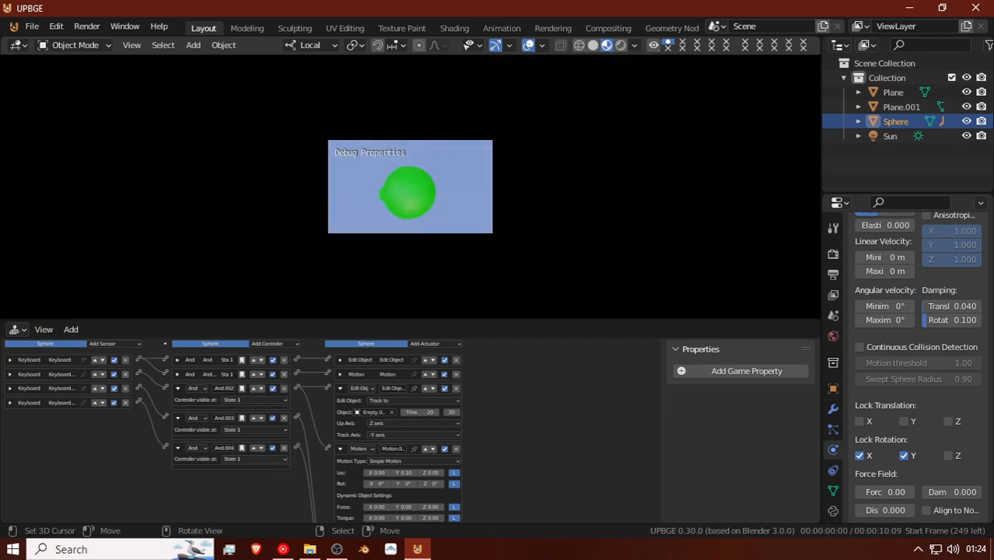
key(w)
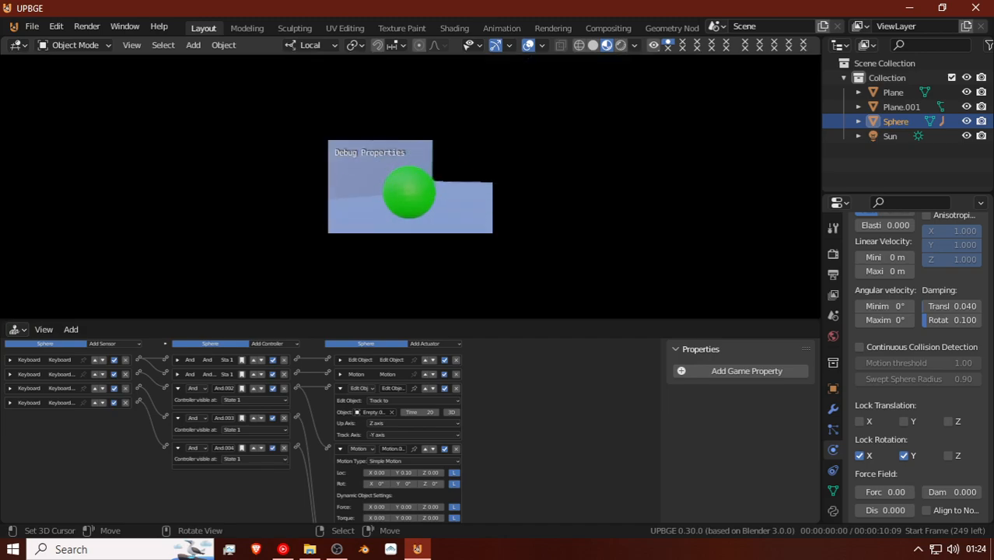
key(s)
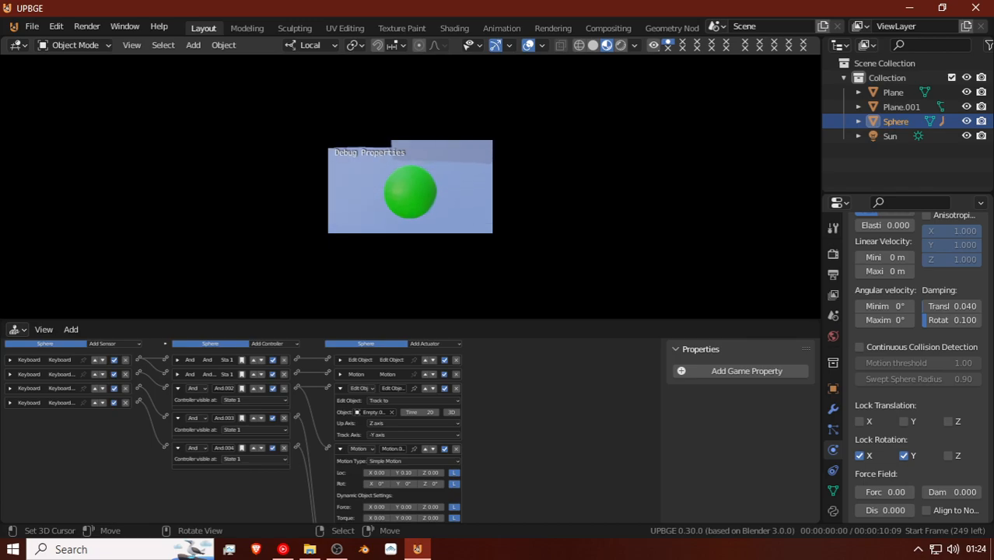
key(w)
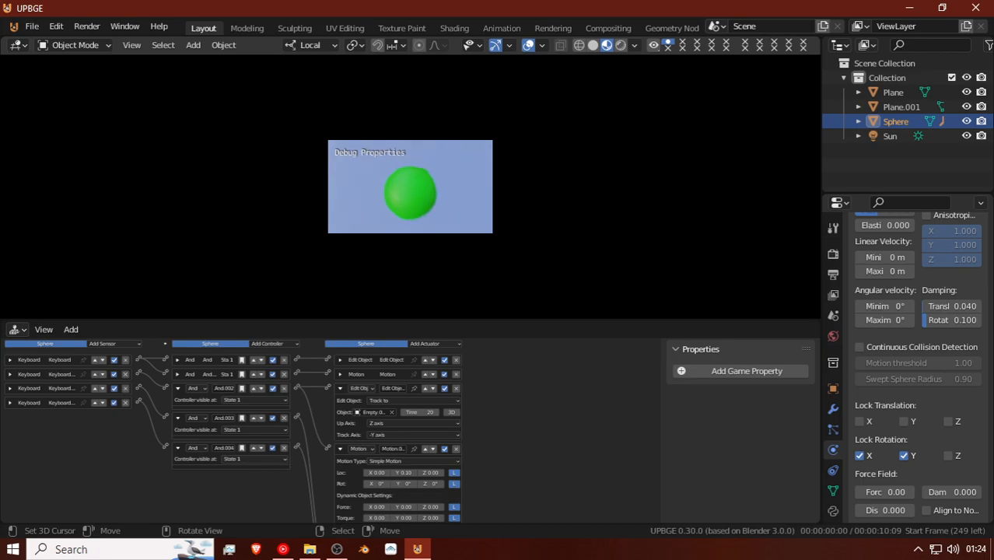
key(w)
key(s)
key(w)
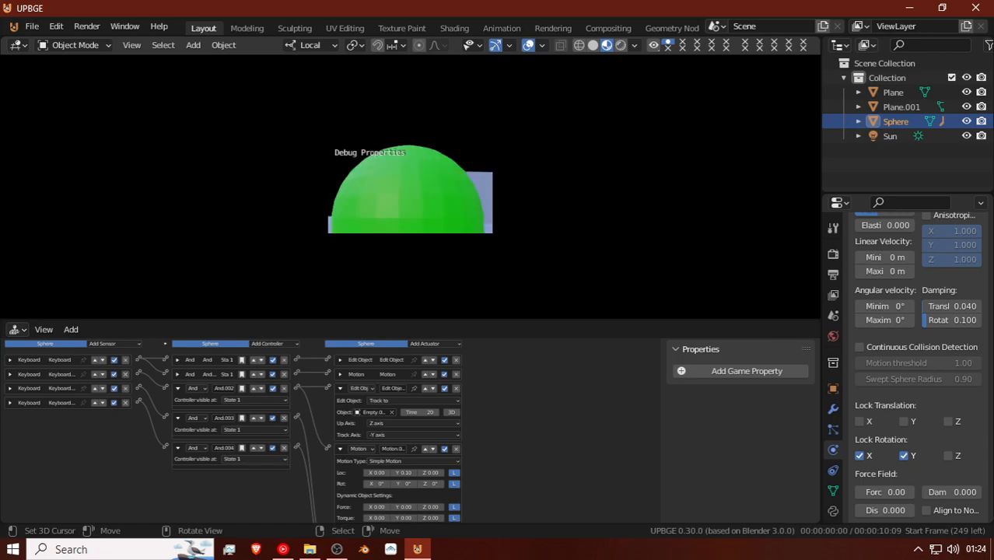
key(s)
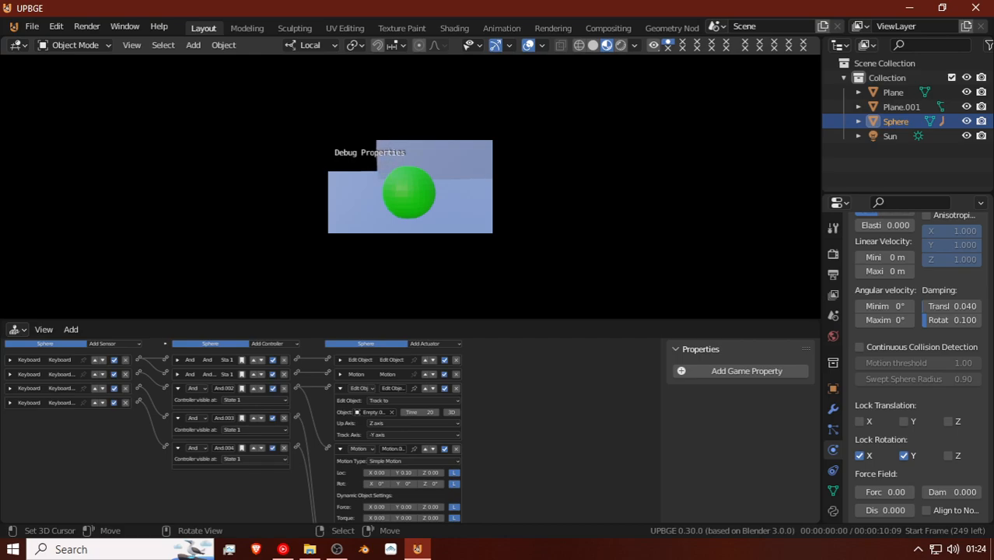
key(d)
key(a)
key(d)
key(w)
key(s)
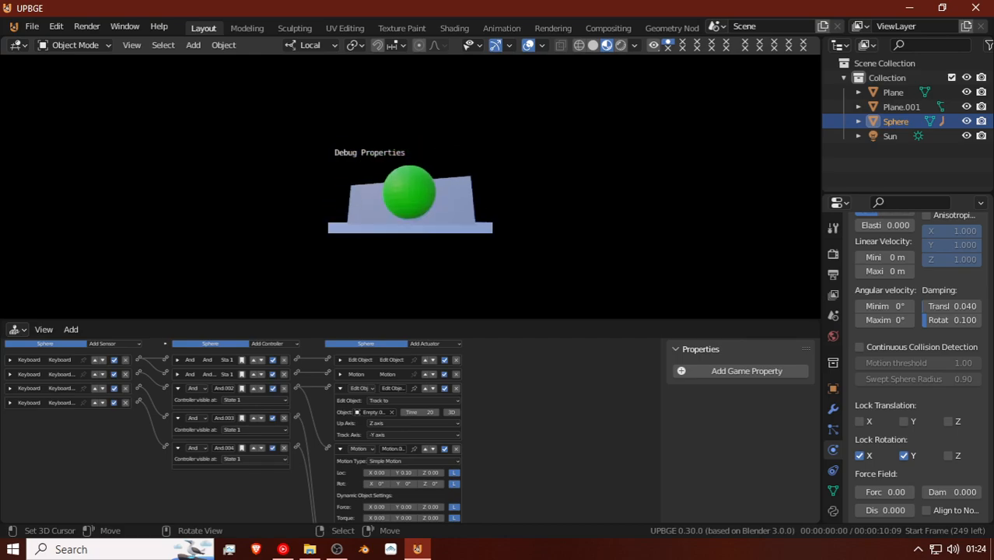
key(w)
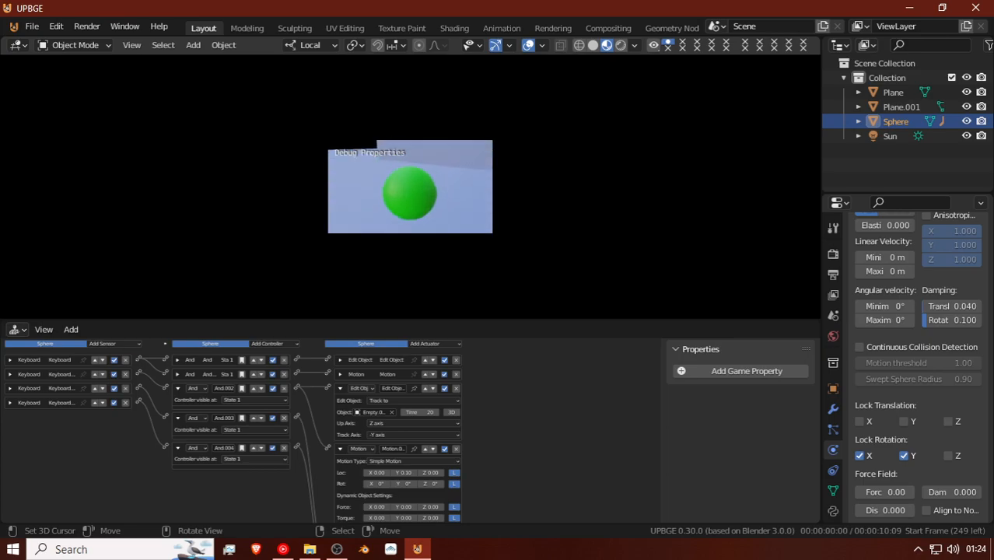
key(a)
key(d)
key(s)
key(w)
key(s)
key(w)
key(a)
key(s)
key(w)
key(s)
key(w)
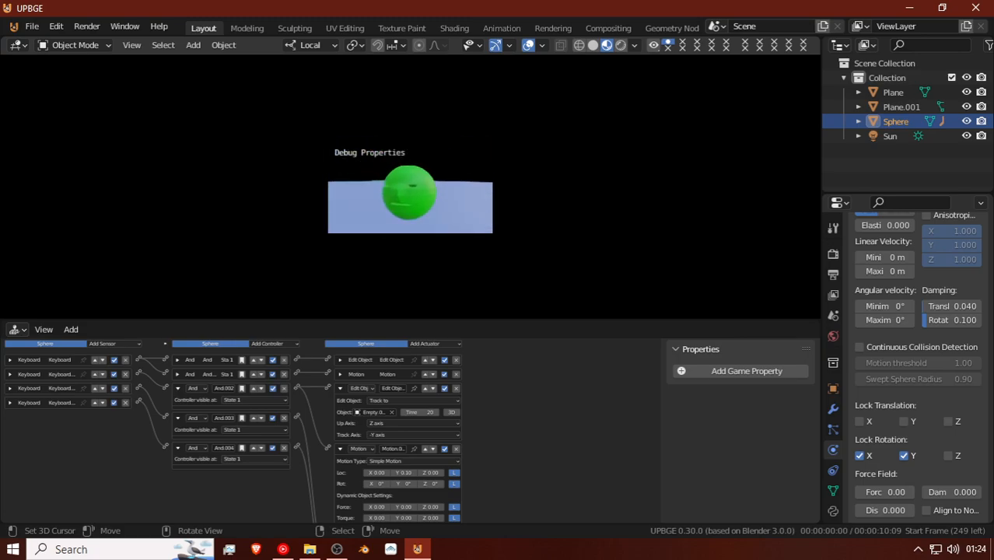
key(s)
key(w)
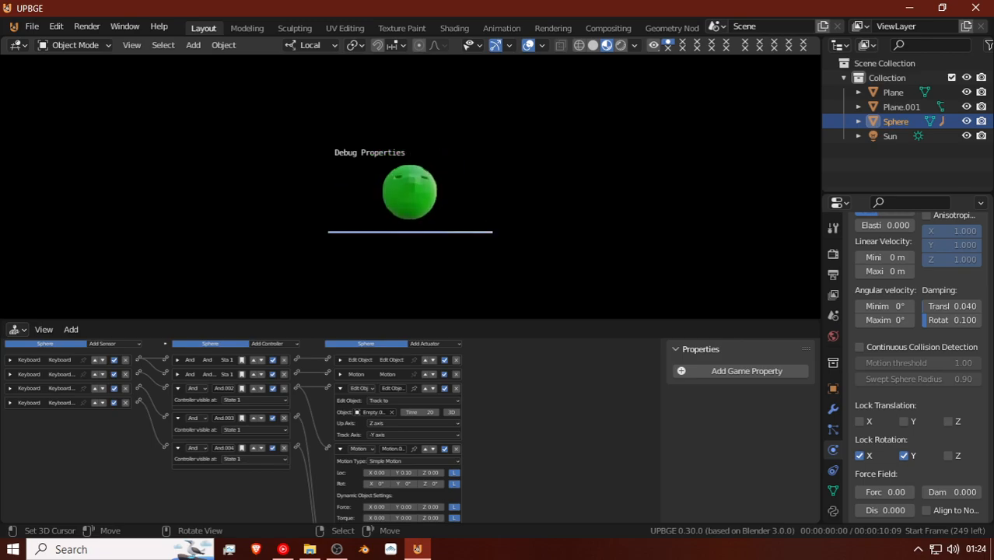
key(s)
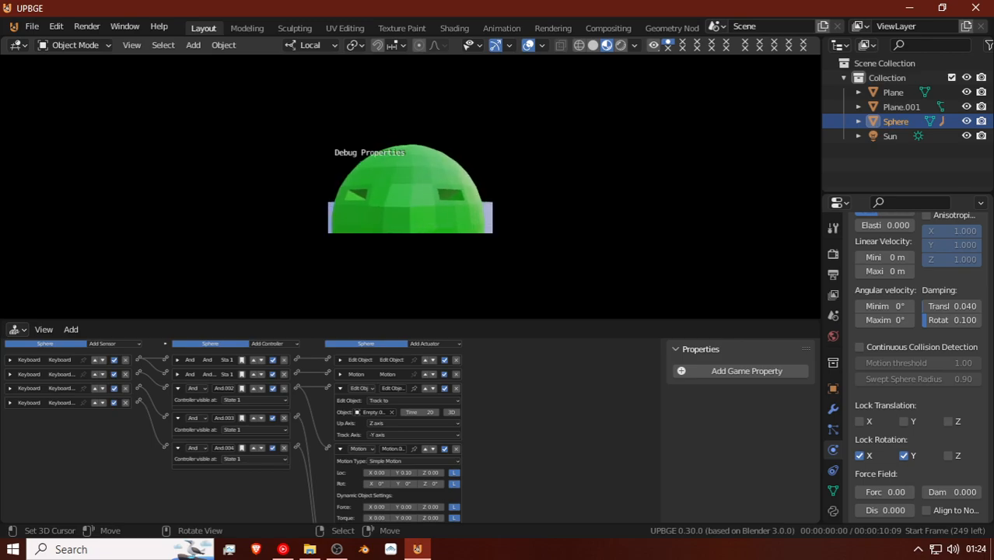
key(w)
key(s)
key(a)
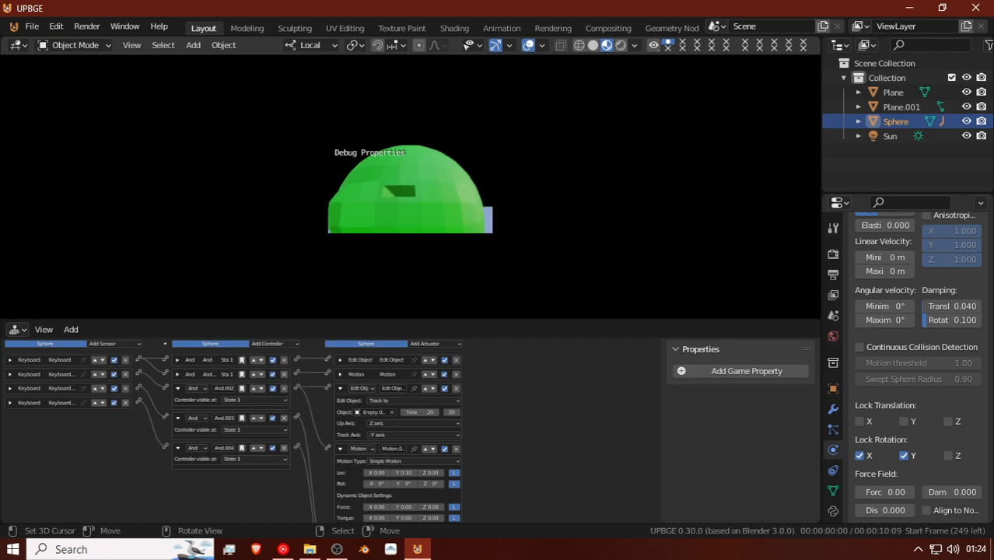
key(w)
key(s)
key(w)
key(w)
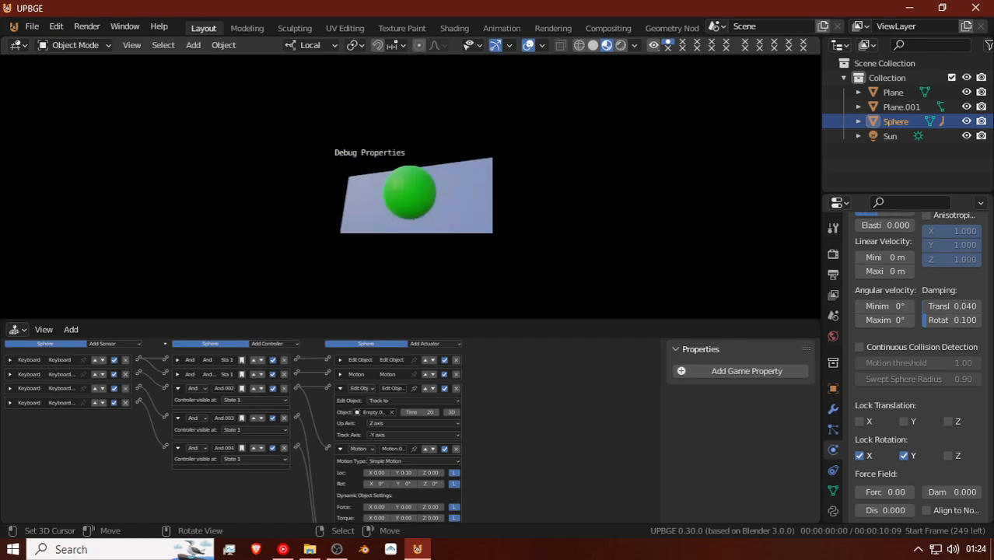
key(s)
key(Escape)
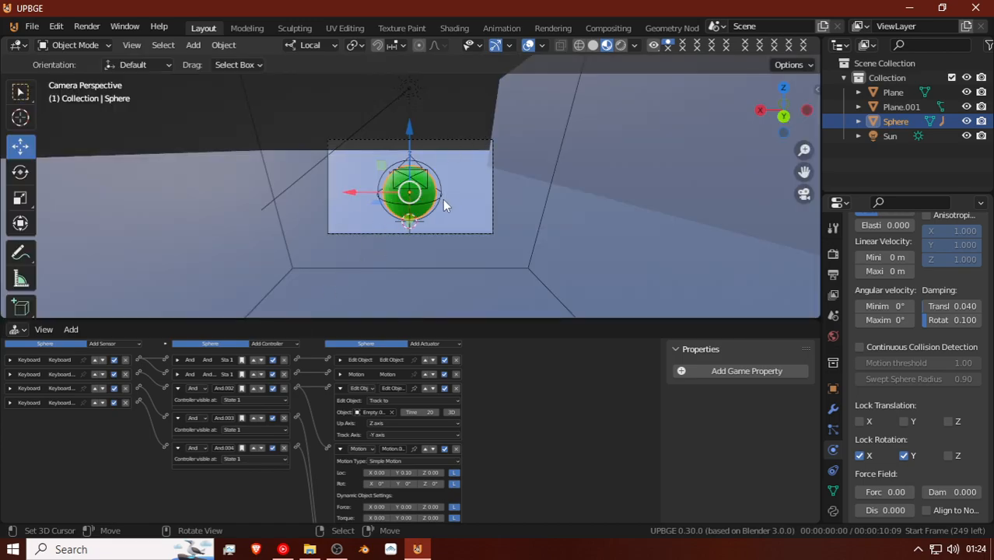
Step: Set the range of both Ray sensors on the cube behind the sphere to 1.5
middle_drag(410, 193, 471, 181)
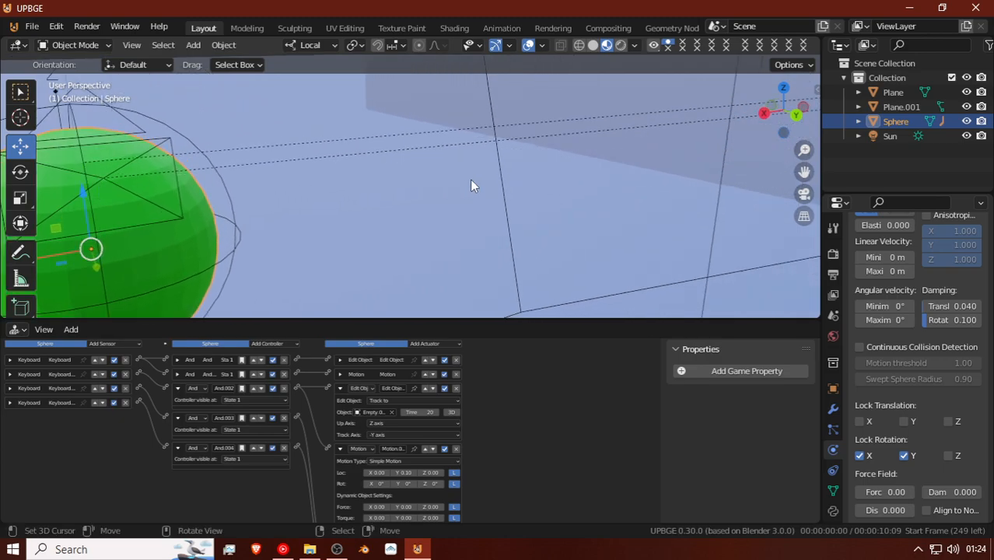
scroll(471, 180, down, 8)
click(447, 171)
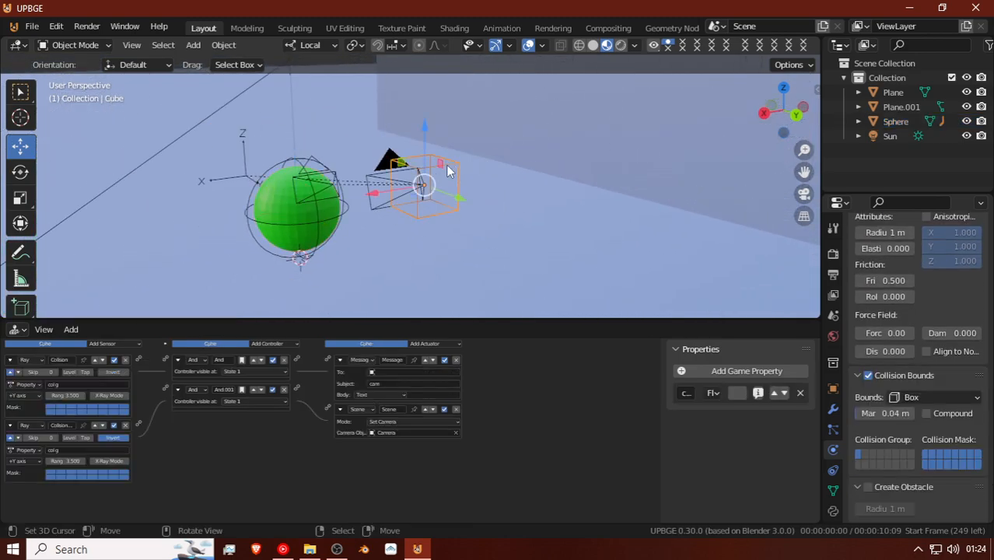
scroll(78, 459, up, 2)
click(78, 410)
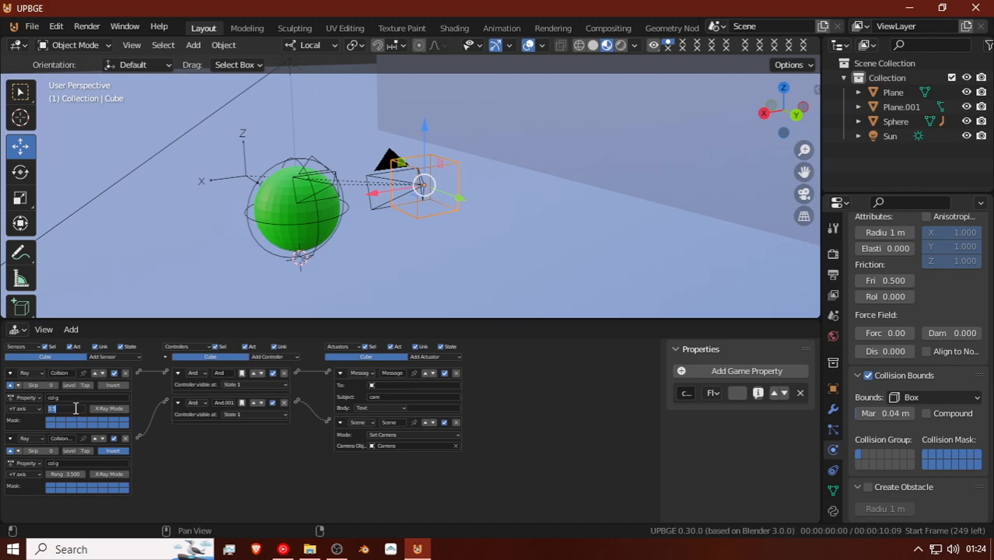
text(1)
key(Return)
click(70, 472)
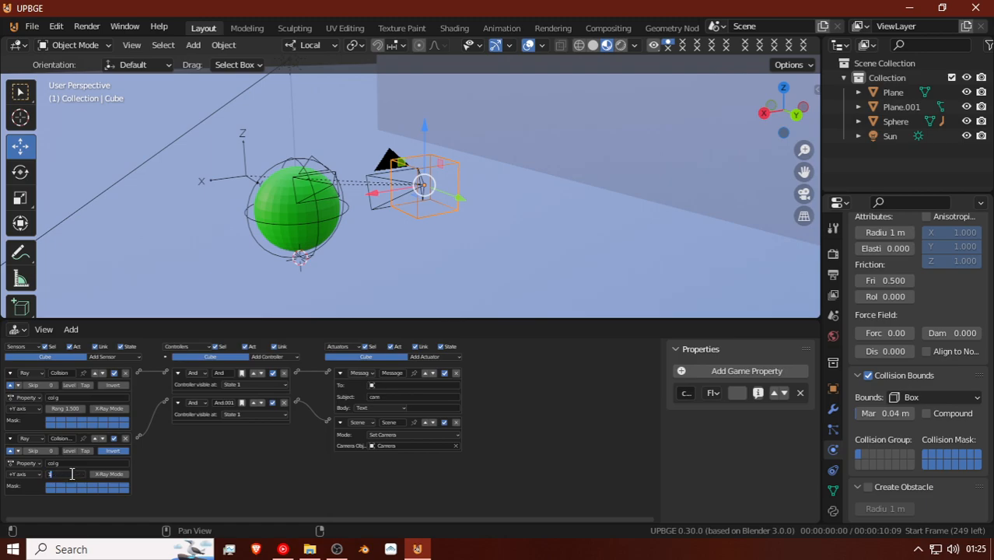
text(1.5)
key(Return)
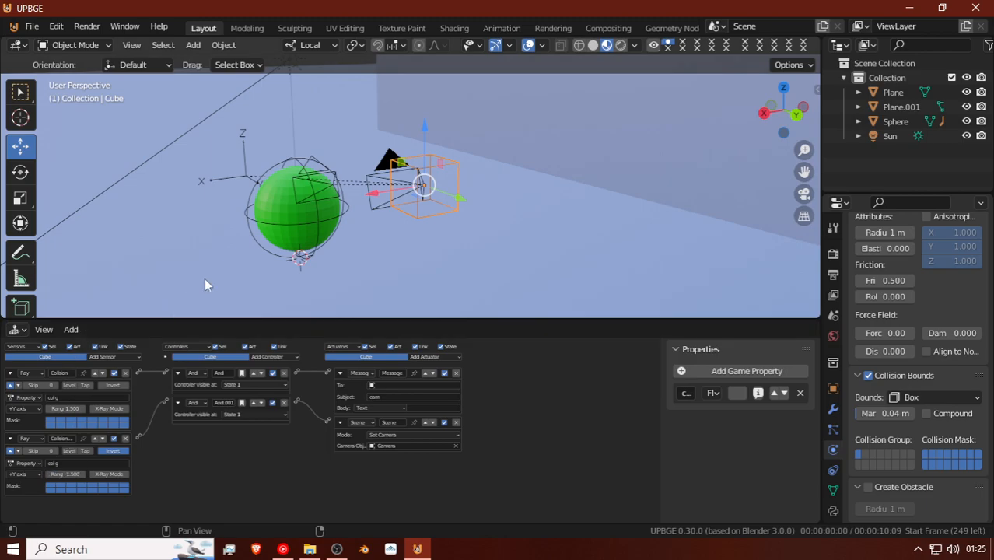
Step: Run the game from the camera view to check the camera with the shortened ray range, and end the run
key(KP_0)
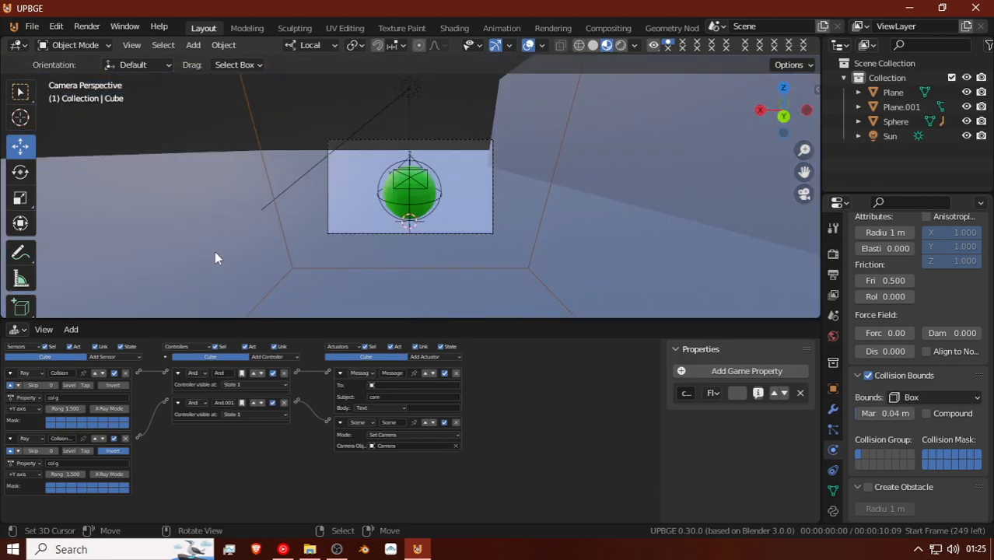
key(p)
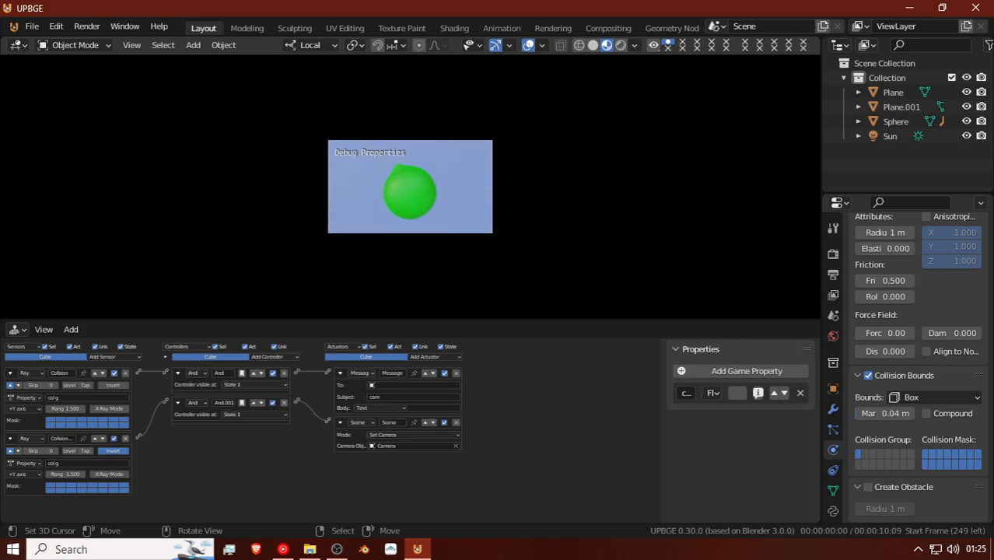
key(Escape)
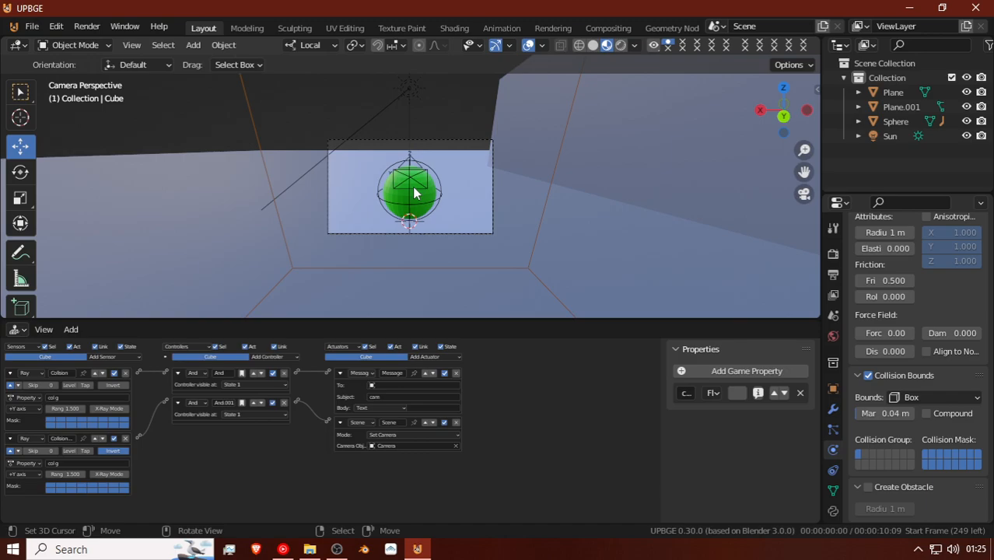
Step: Delete the Message sensor and the Scene actuator from the rear camera at the cube
middle_drag(428, 189, 506, 184)
scroll(509, 195, down, 4)
scroll(508, 194, down, 3)
mouse_move(467, 174)
middle_down()
mouse_move(356, 152)
mouse_move(576, 178)
mouse_move(443, 180)
mouse_move(466, 179)
middle_up()
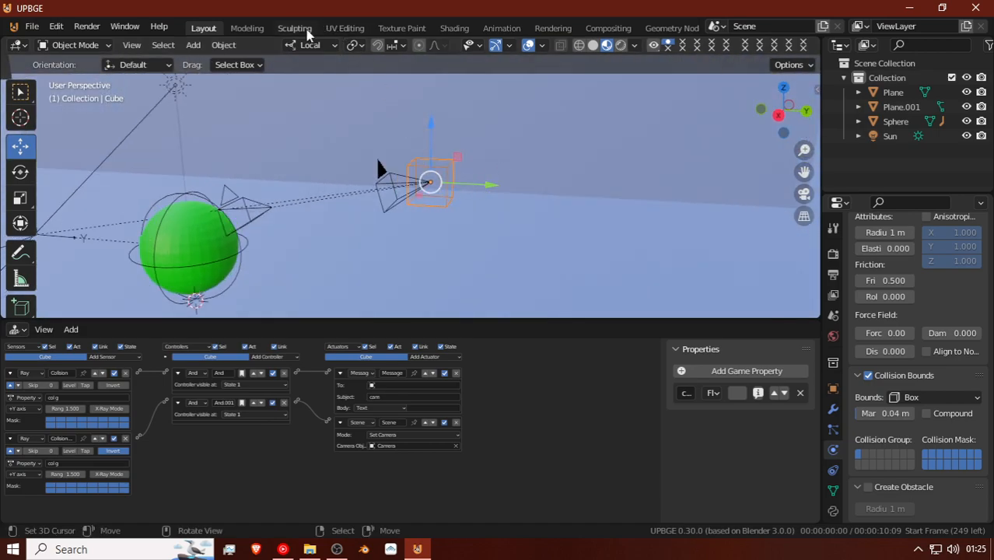
drag(477, 187, 434, 161)
click(386, 177)
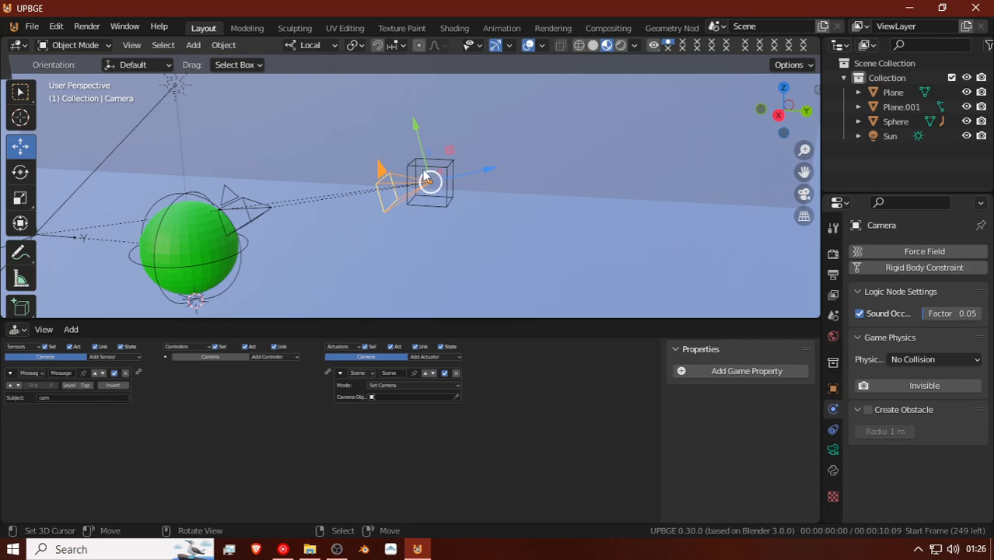
click(125, 372)
click(456, 373)
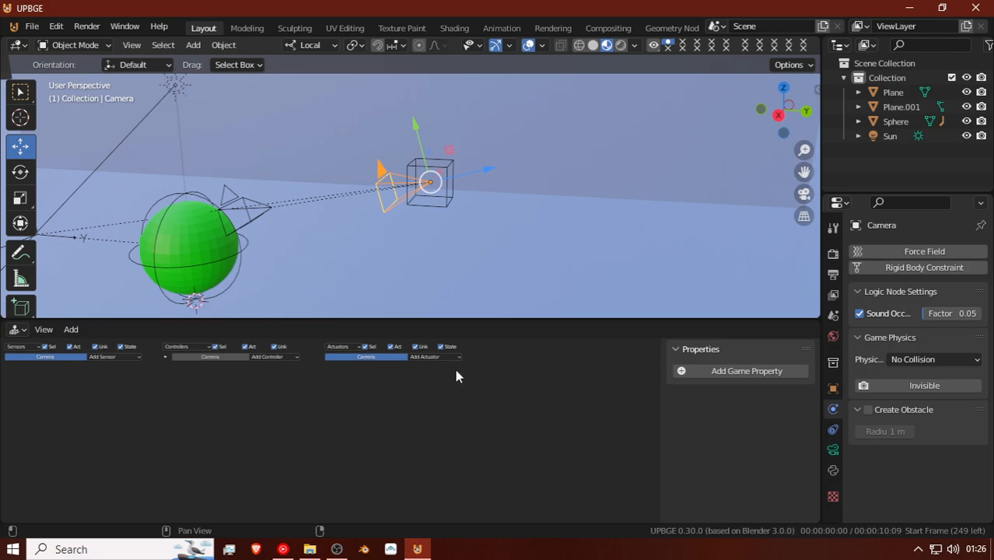
click(439, 175)
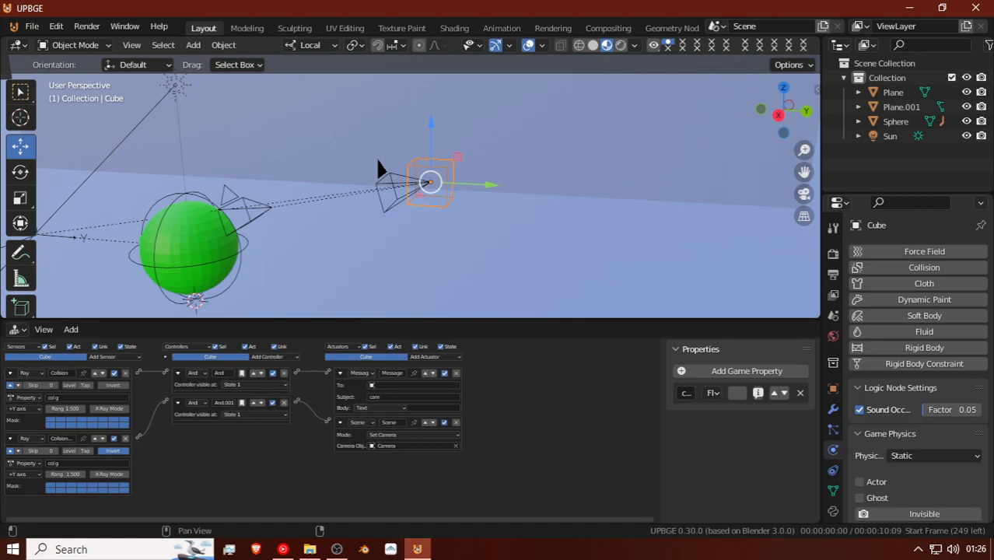
click(336, 549)
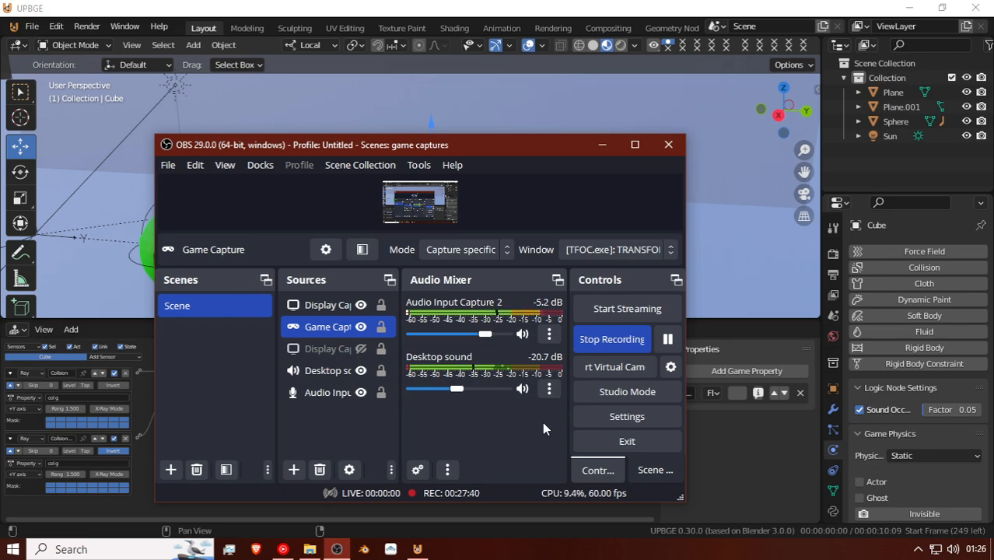
click(687, 263)
Step: Duplicate the empty in front of the sphere and move the copy along its local X and Y axes to the sphere's +X side
middle_drag(687, 263, 476, 247)
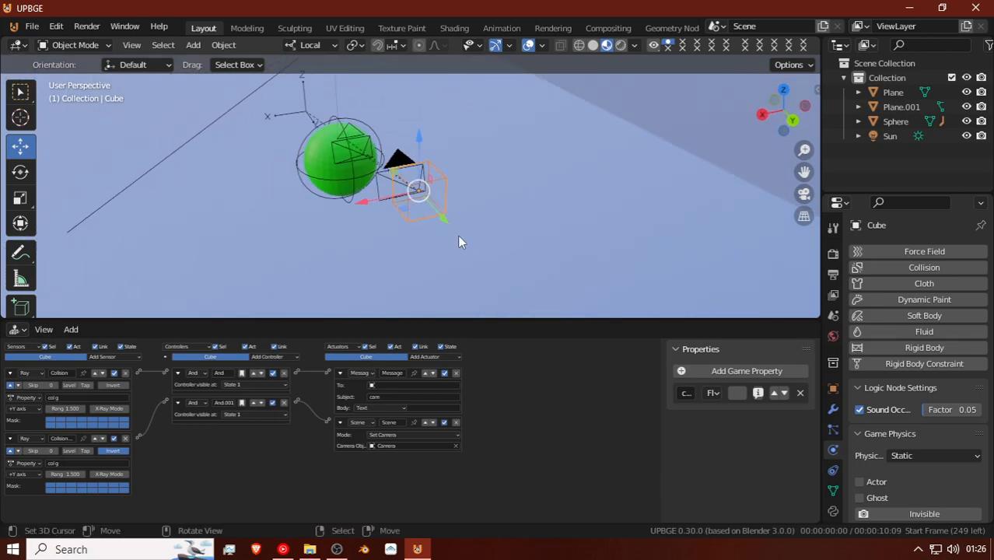
click(292, 104)
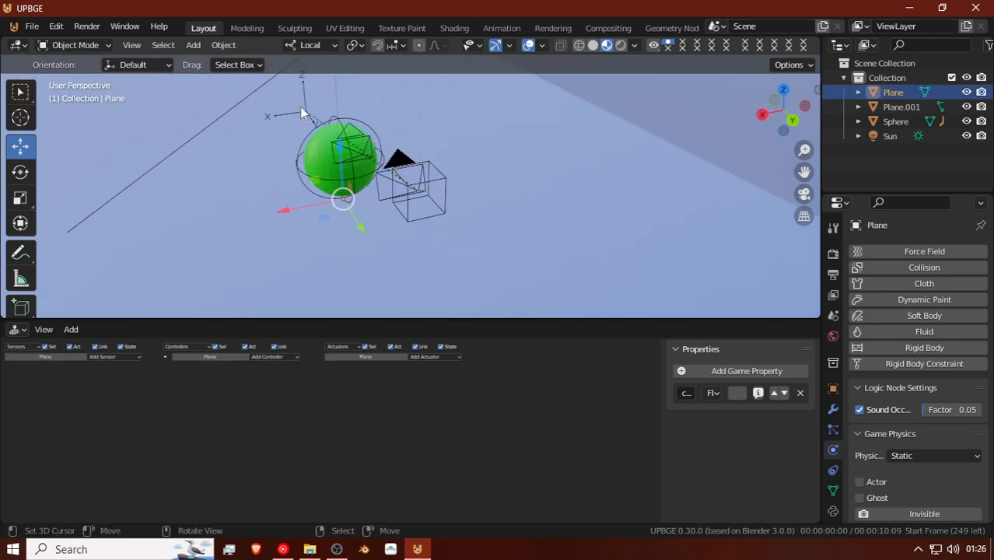
click(300, 108)
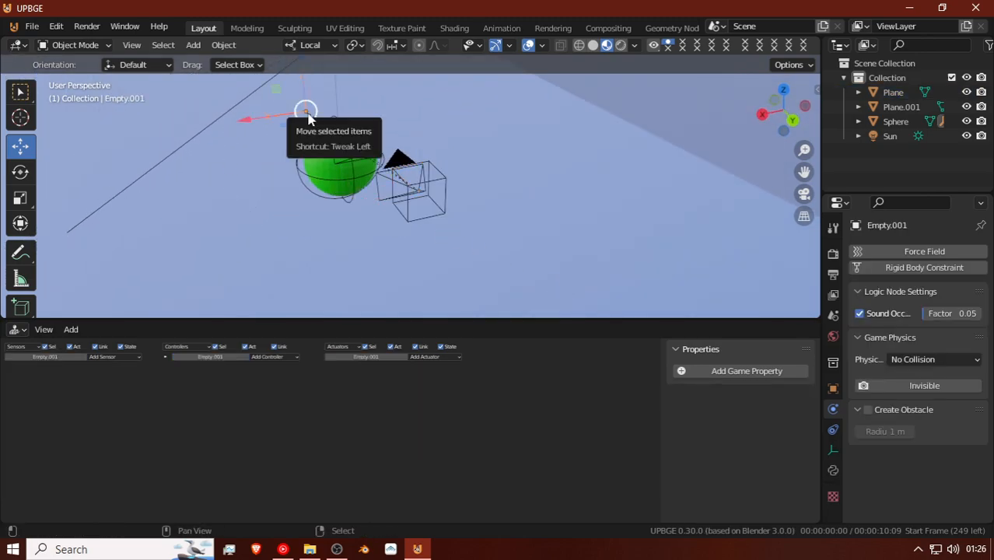
drag(305, 111, 309, 155)
right_click(308, 155)
key(g)
key(x)
key(x)
click(227, 190)
key(g)
key(y)
key(y)
click(250, 247)
Step: Duplicate the side empty and move the copy about 5.2 m along negative local X to the opposite side of the sphere
key(shift+d)
right_click(246, 214)
key(g)
key(x)
key(x)
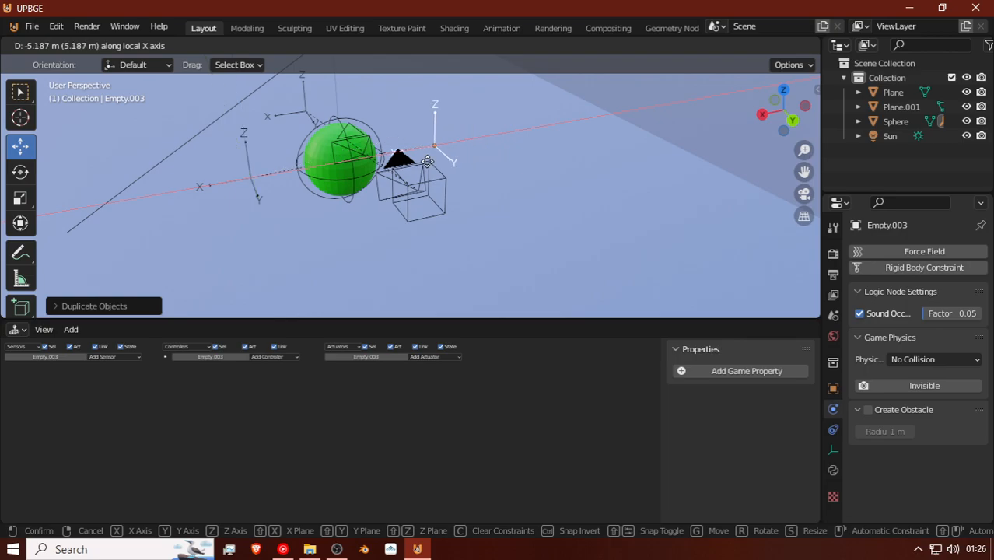
click(430, 162)
middle_drag(276, 189, 302, 159)
click(382, 140)
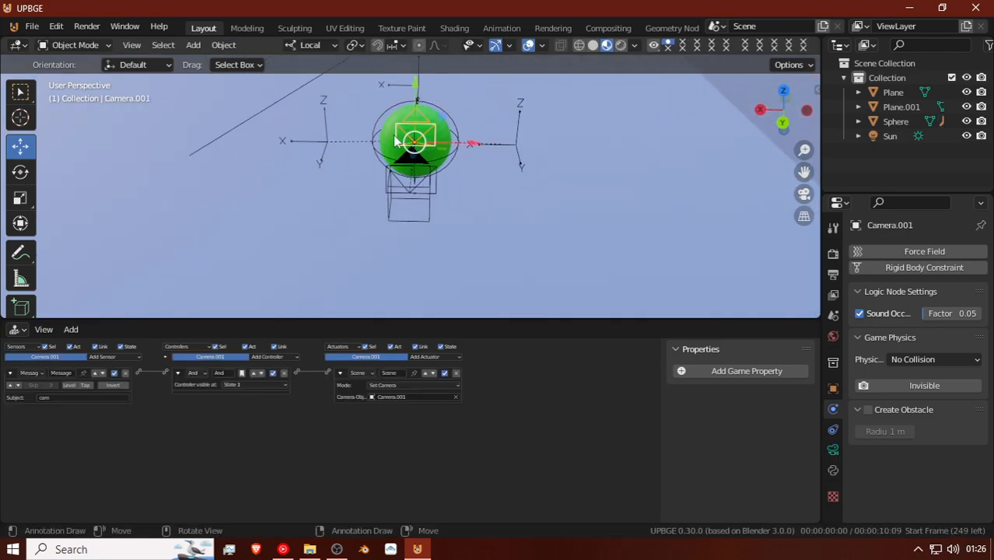
key(g)
key(x)
key(x)
right_click(420, 138)
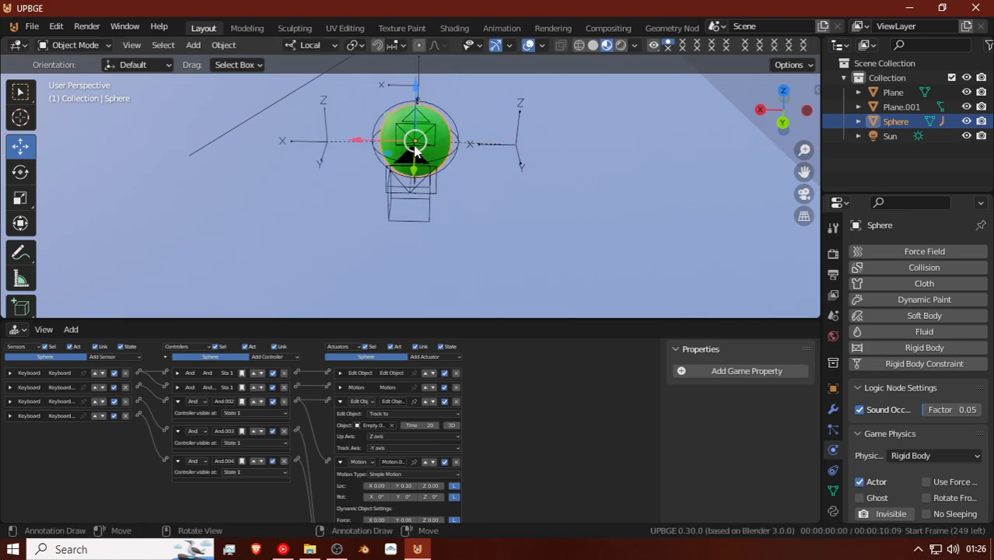
Step: Try moving the sphere along its local Y axis to check that the side empties follow, and cancel the move
key(g)
key(x)
key(y)
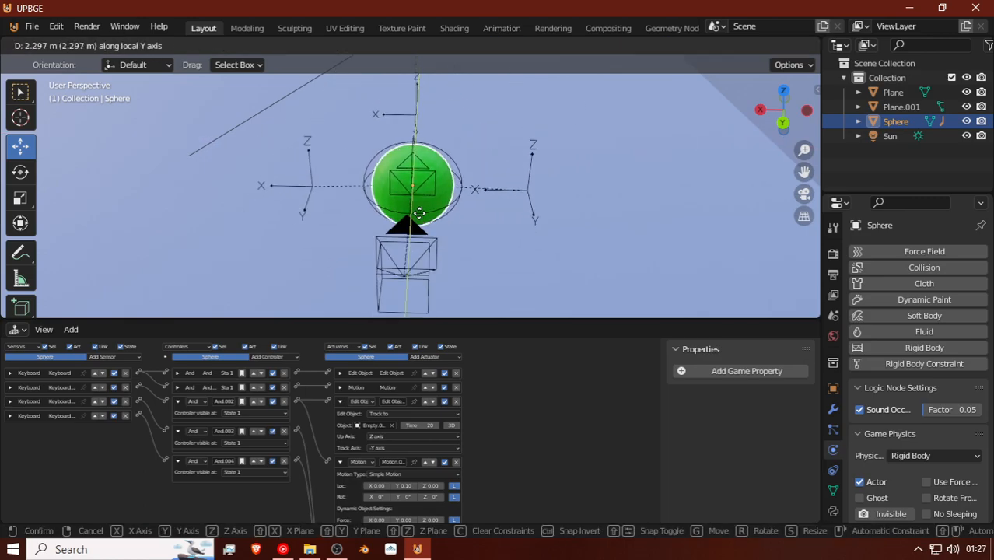
right_click(421, 191)
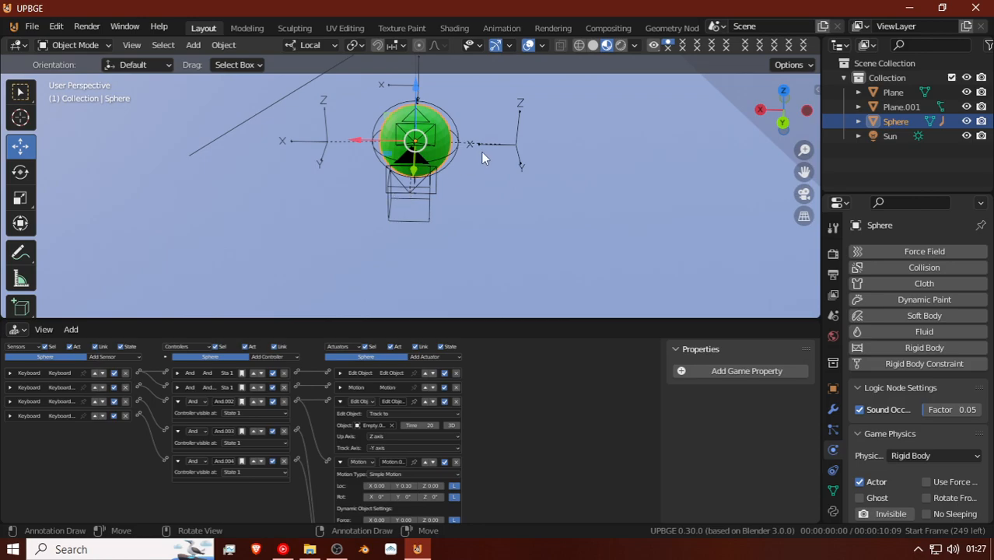
Step: Try moving the sphere along its local X axis, cancel it, and reselect -Y axis as the tracking actuator's track axis
key(g)
key(x)
key(x)
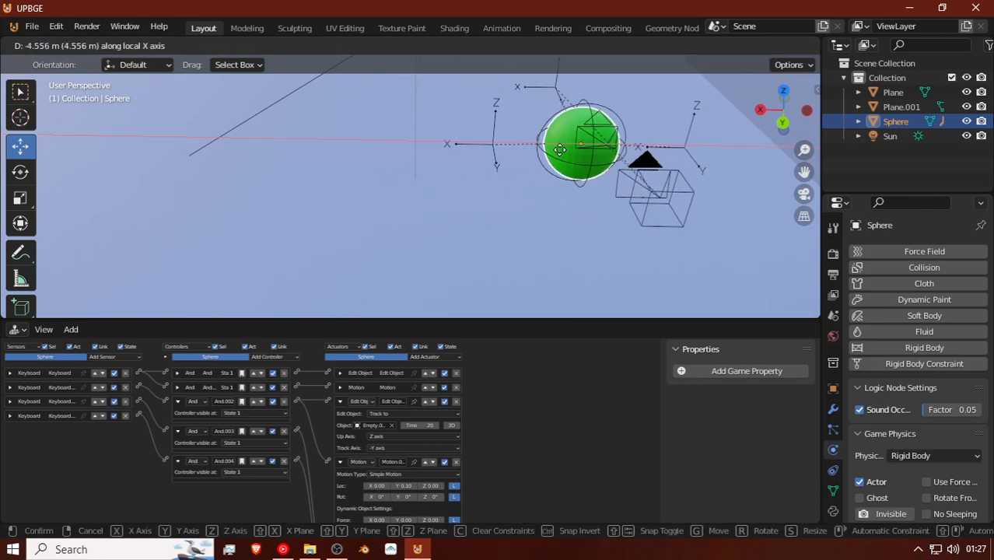
right_click(385, 148)
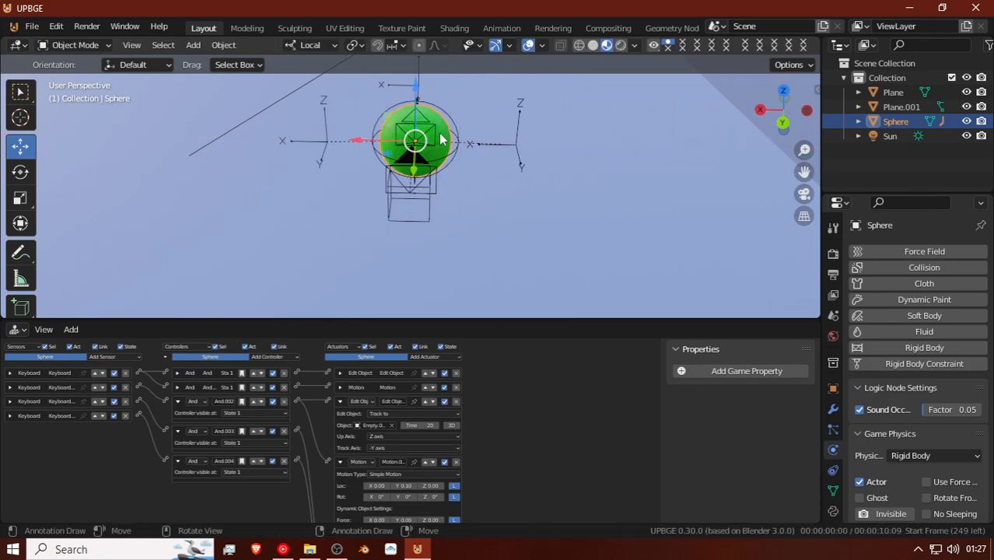
click(388, 448)
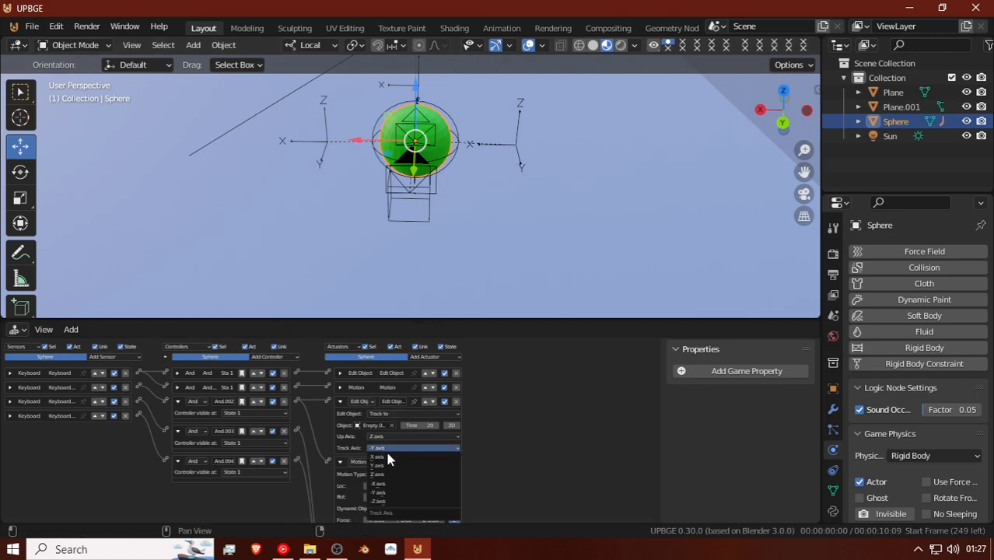
click(416, 493)
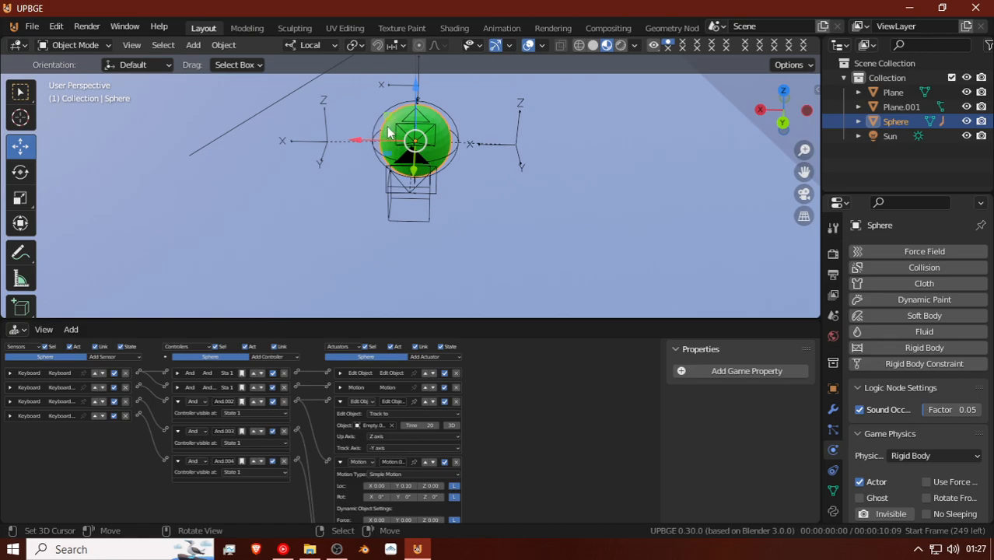
Step: Try rotating the sphere about its local Z axis and moving it along local X, cancelling both transforms
key(r)
key(z)
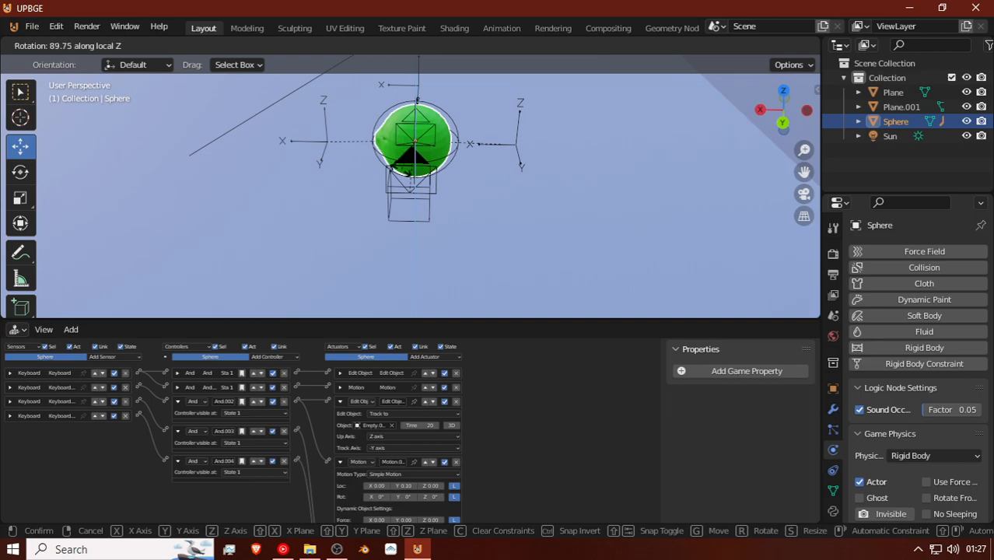
click(434, 165)
key(g)
key(x)
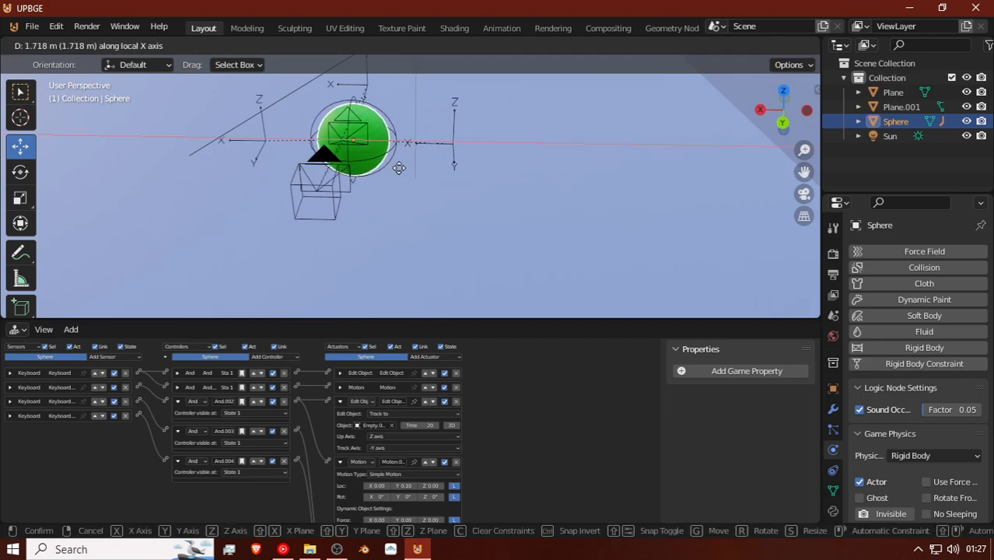
right_click(386, 213)
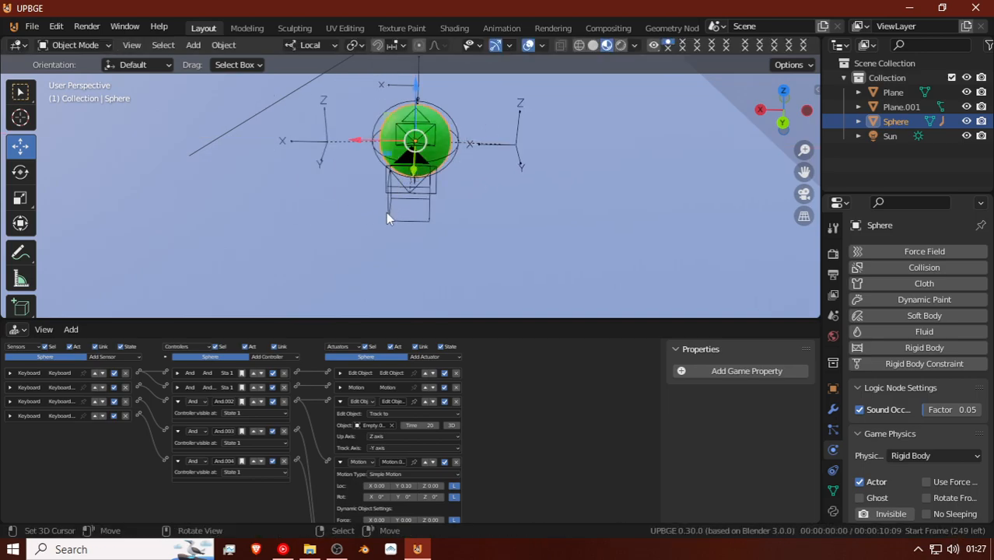
Step: Collapse the sphere's expanded actuators and maximize the logic editor with its bricks enlarged for reading
click(340, 401)
click(340, 416)
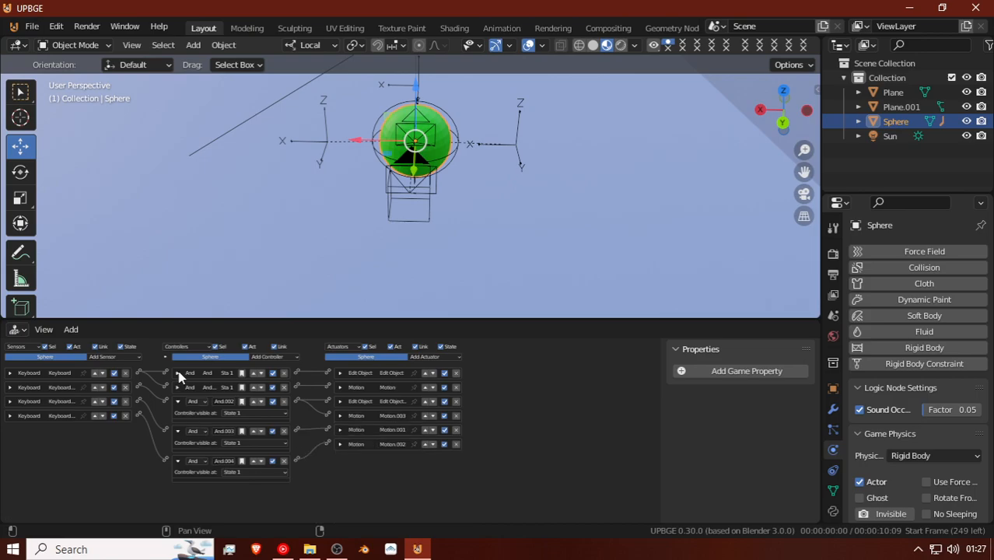
key(ctrl+space)
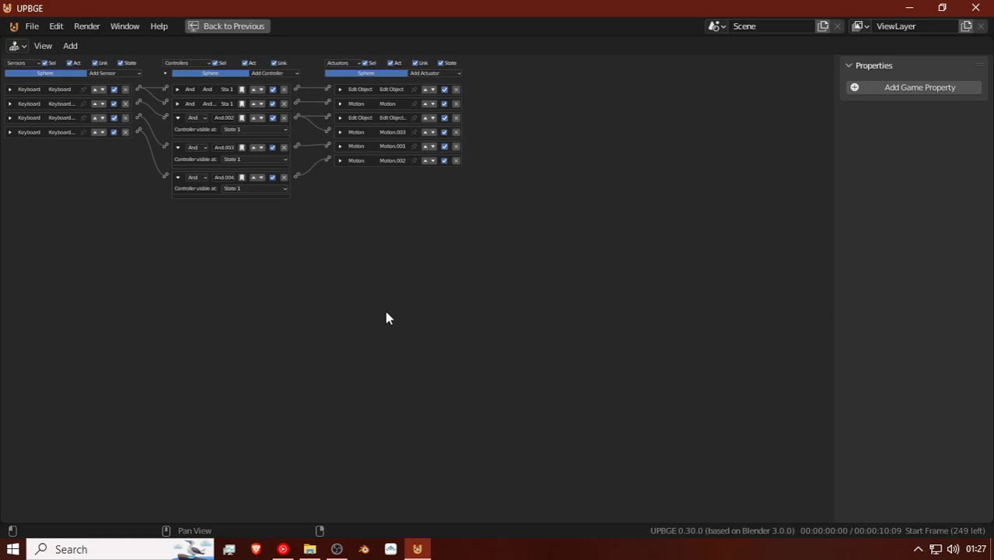
scroll(373, 272, up, 4)
scroll(371, 270, up, 3)
Step: Examine the settings of the sphere's first Edit Object and Motion actuators, and collapse both again
drag(585, 237, 594, 123)
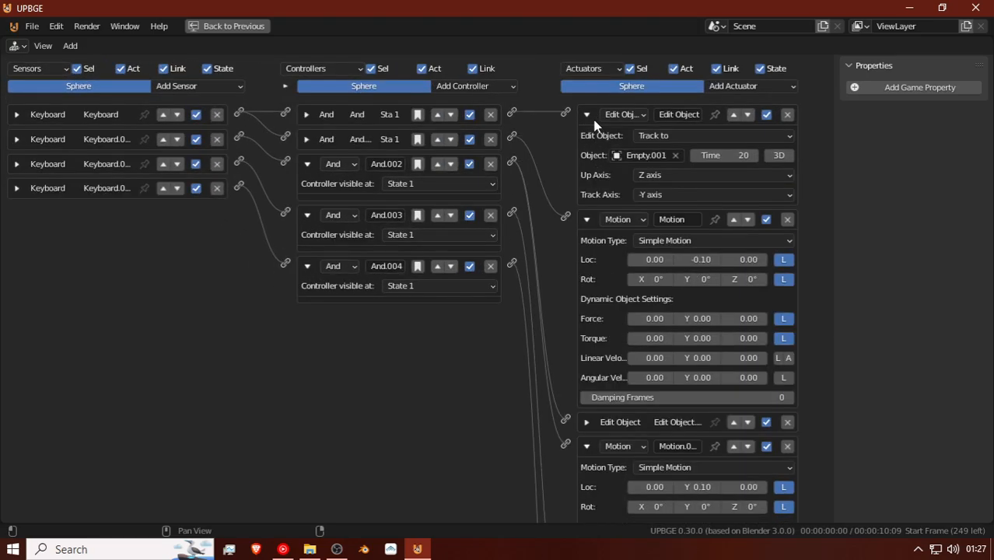
click(587, 117)
click(587, 139)
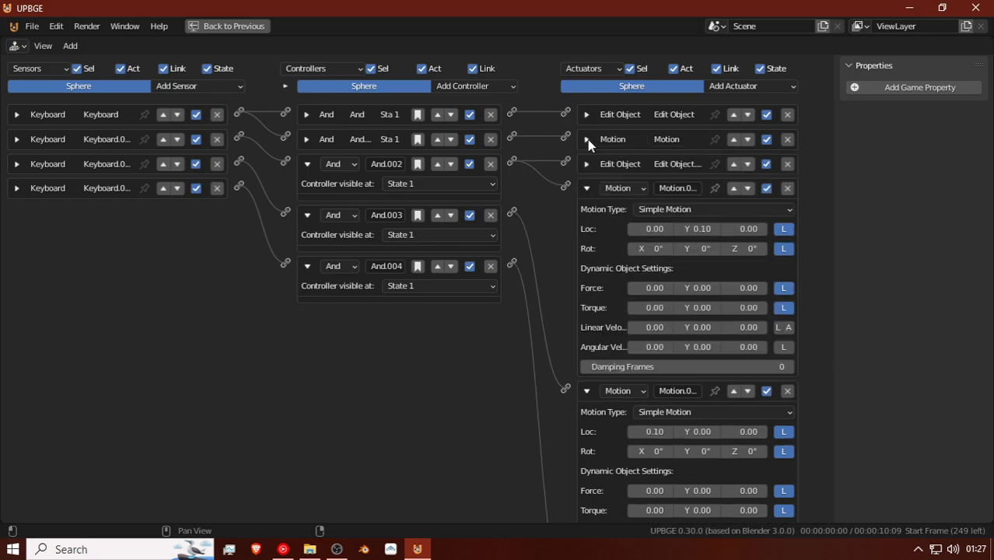
click(587, 139)
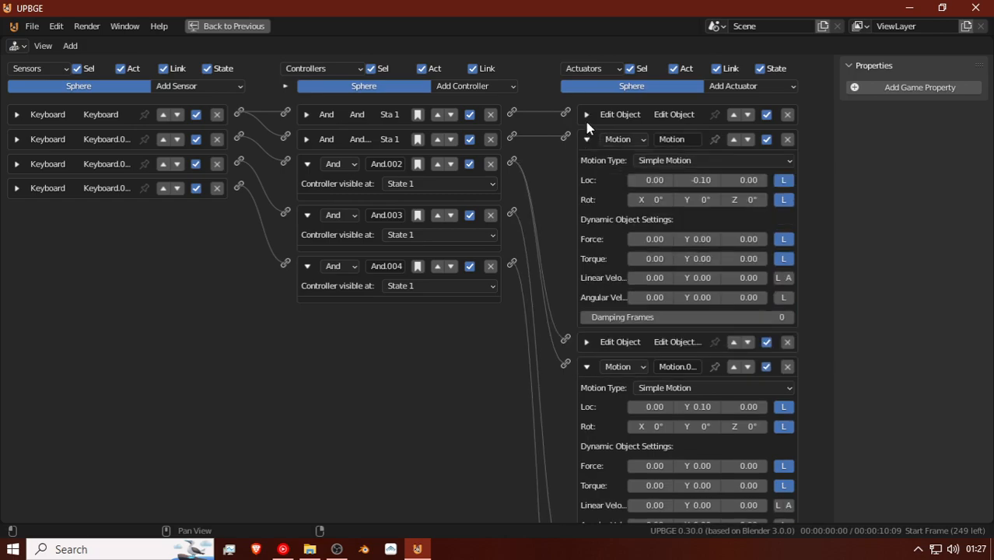
click(586, 116)
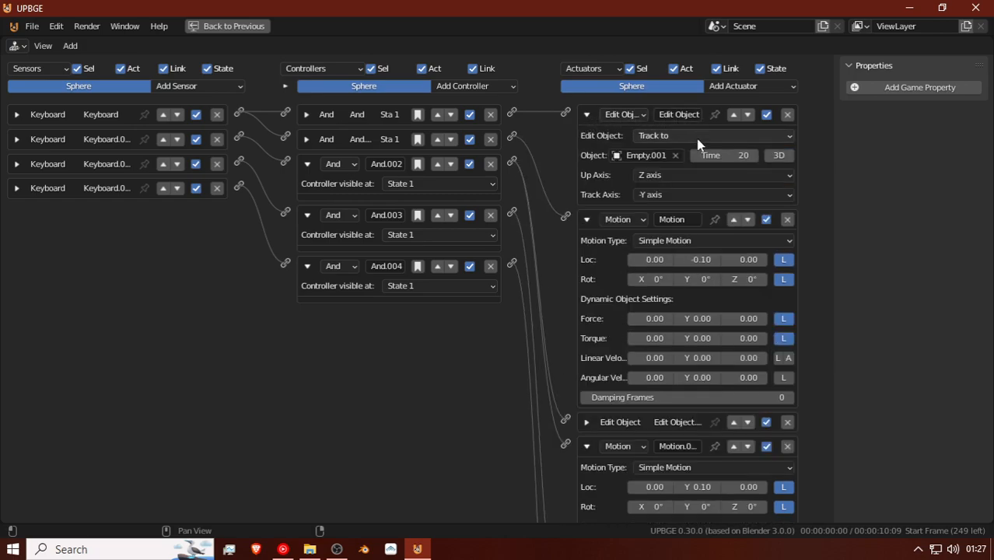
click(583, 117)
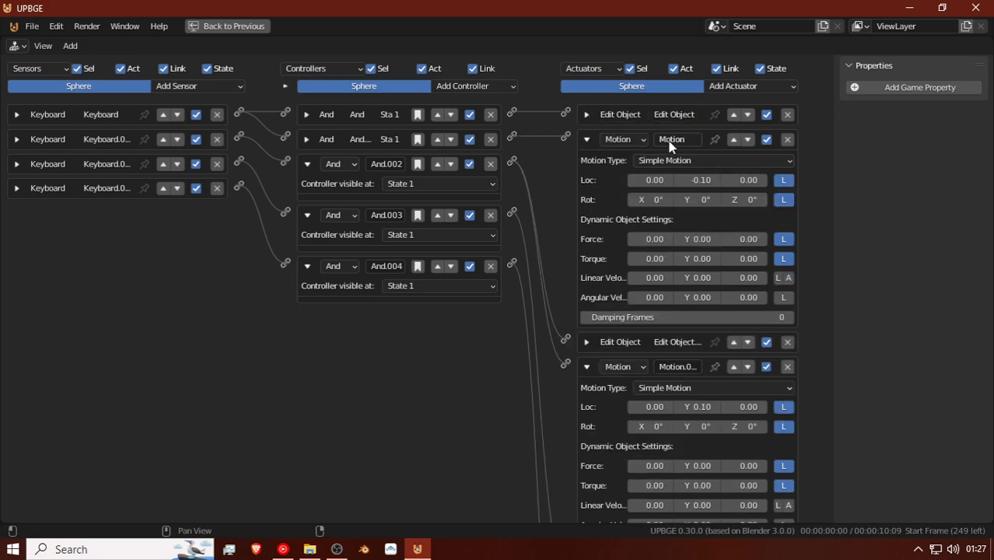
click(587, 140)
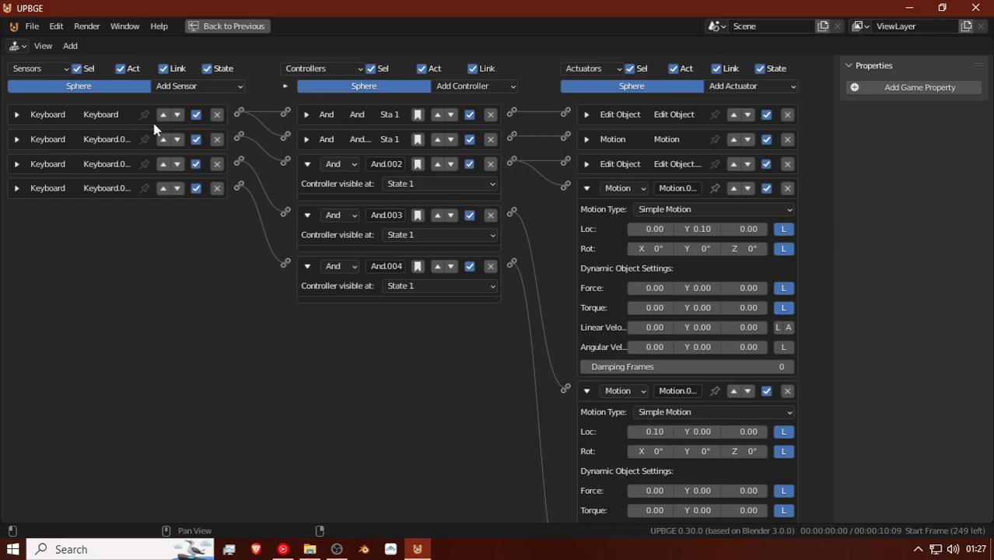
Step: Examine the keys assigned to the sphere's first and third Keyboard sensors, and collapse the remaining Motion actuators
click(16, 115)
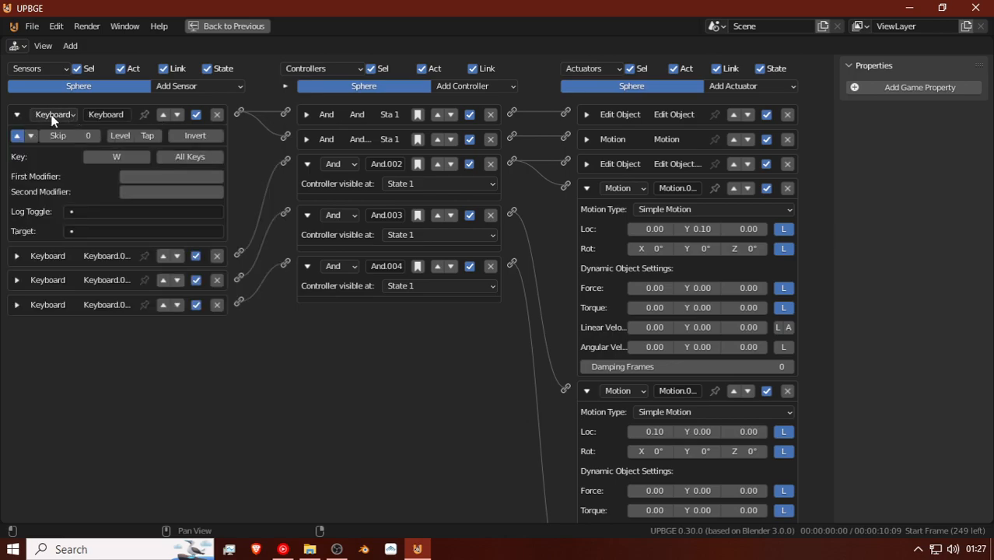
click(17, 114)
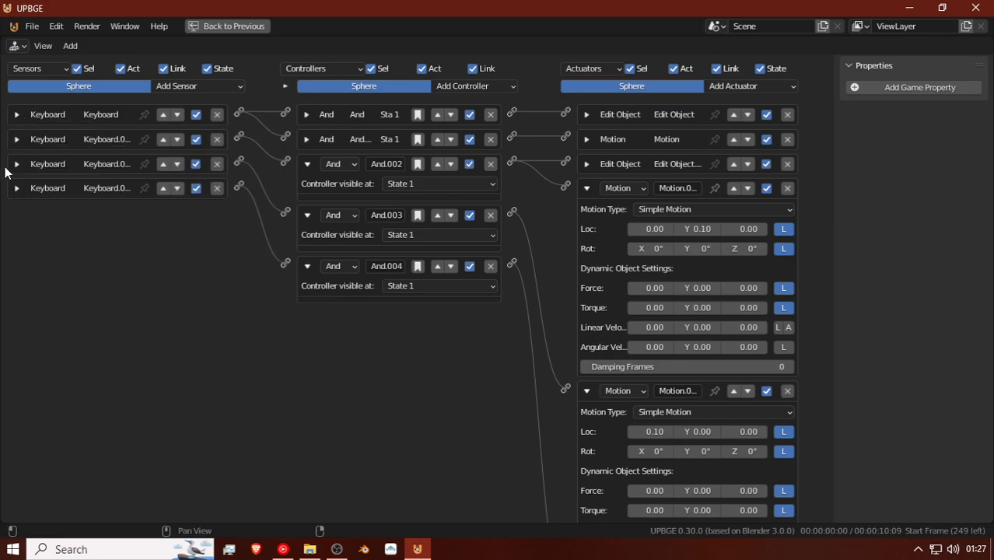
click(16, 164)
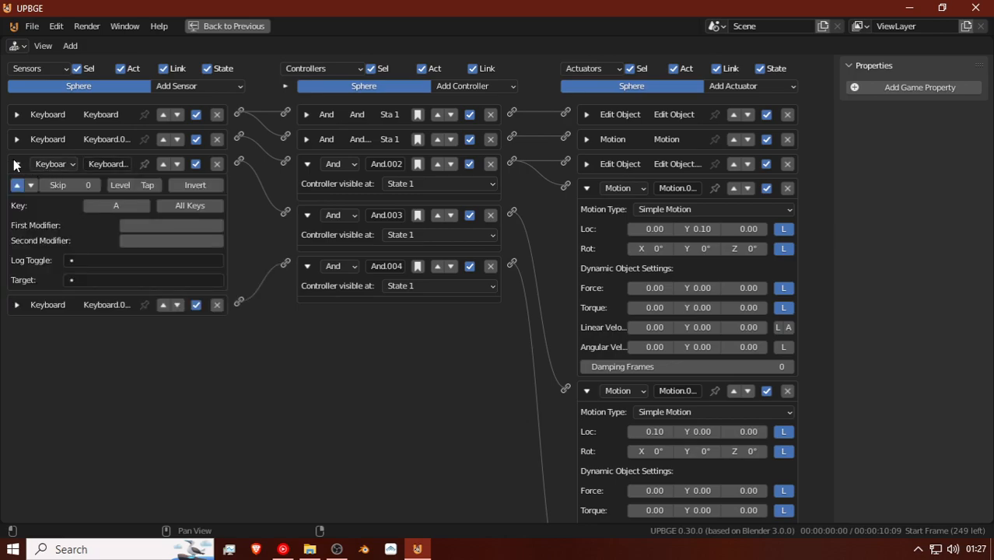
click(16, 164)
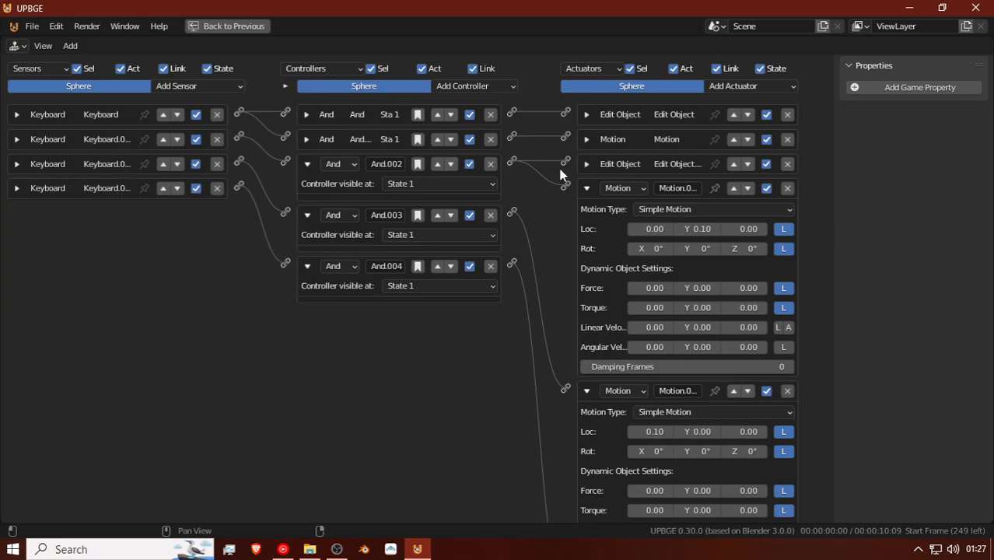
click(587, 189)
click(585, 214)
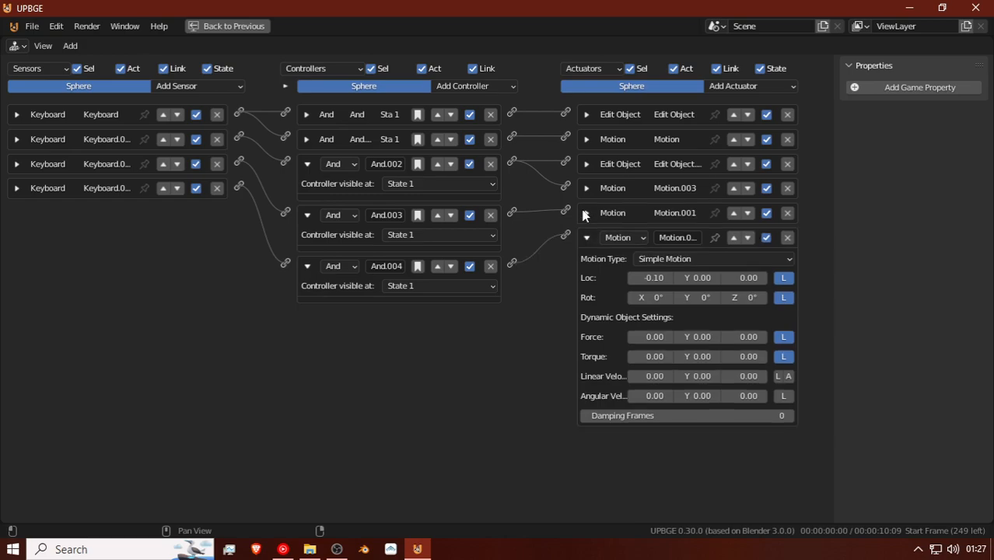
click(587, 237)
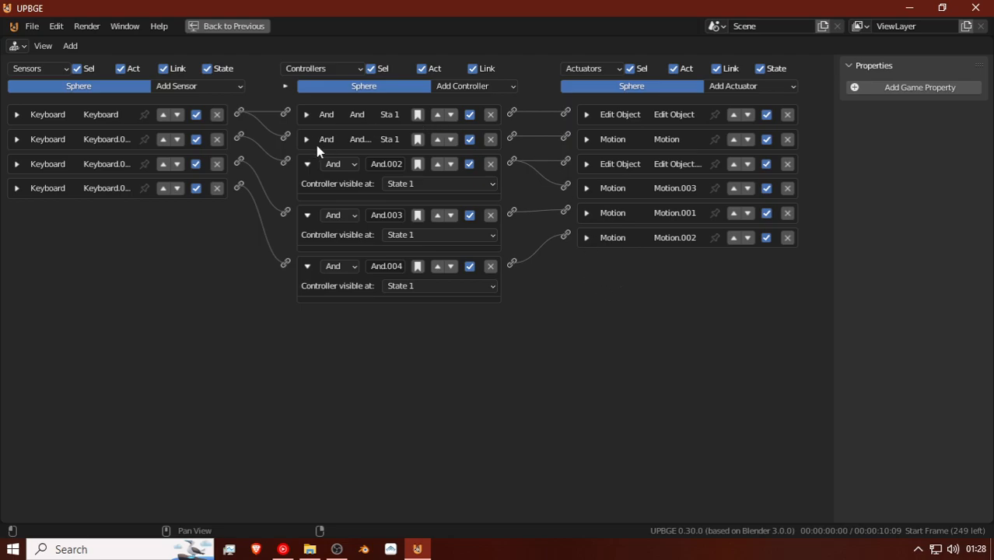
Step: Expand all of the sphere's Keyboard sensors and actuators to review the whole logic setup, and return to the full layout
drag(16, 189, 23, 111)
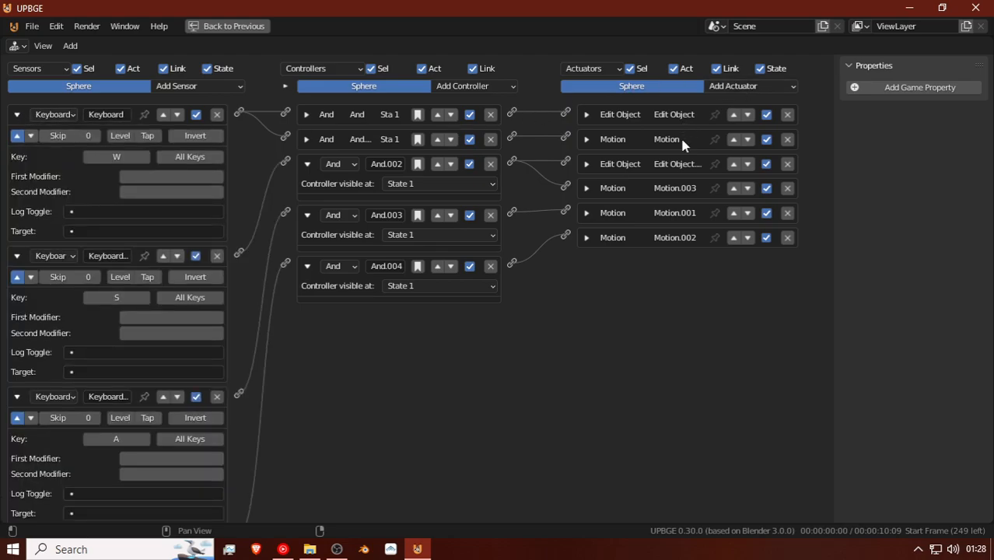
drag(586, 238, 586, 117)
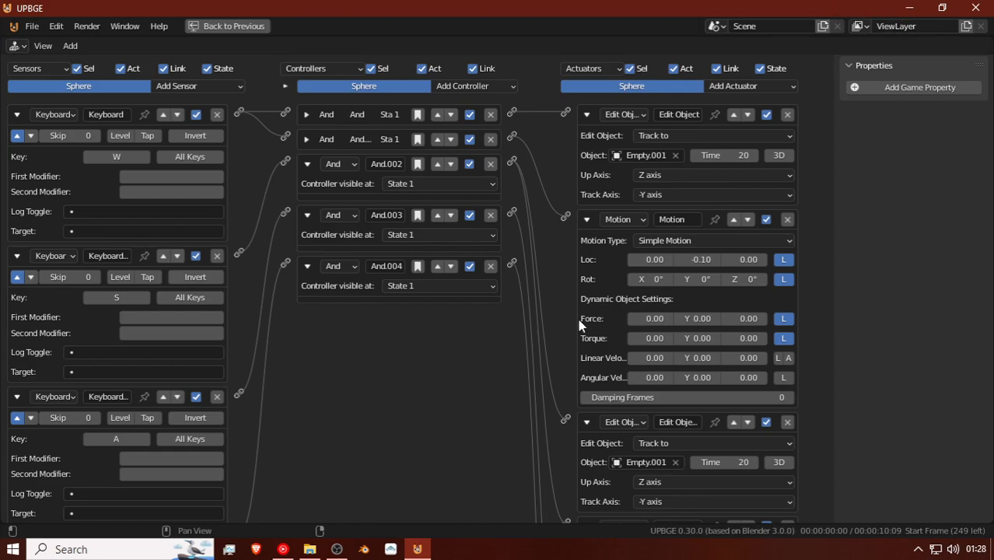
scroll(558, 293, down, 5)
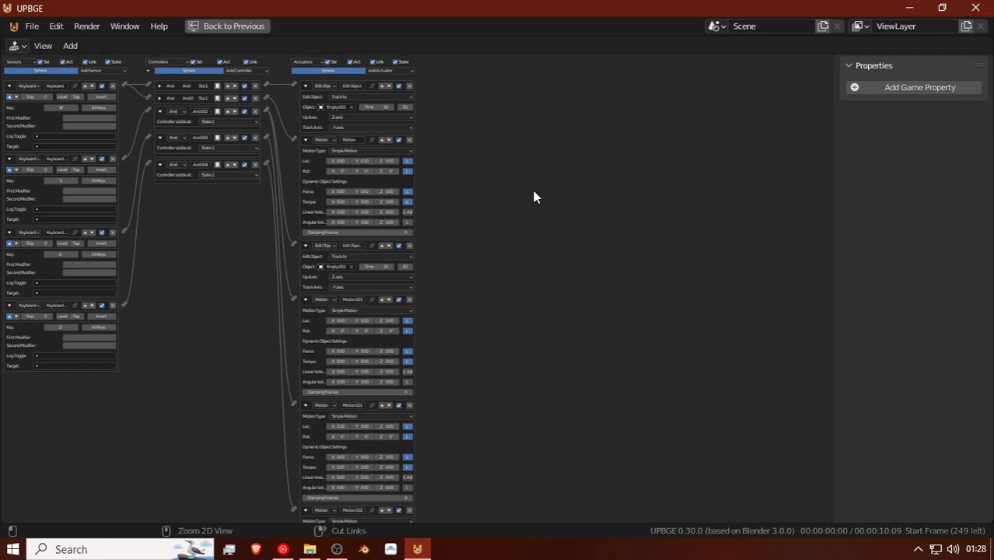
key(ctrl+space)
Step: Try moving the cube behind the sphere and the camera inside it to check their attachment, cancelling each move
middle_drag(529, 191, 354, 180)
click(379, 165)
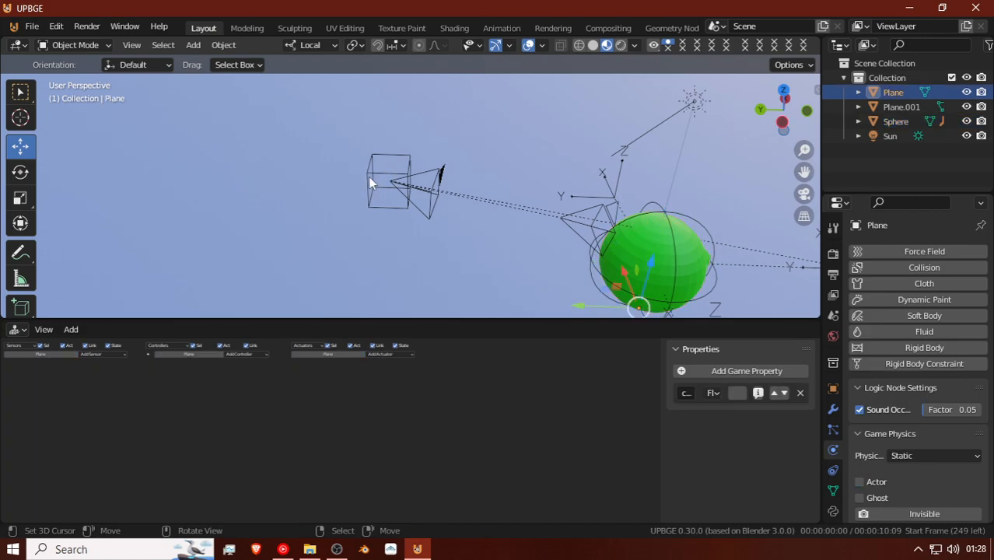
right_click(370, 177)
key(g)
right_click(339, 158)
right_click(444, 169)
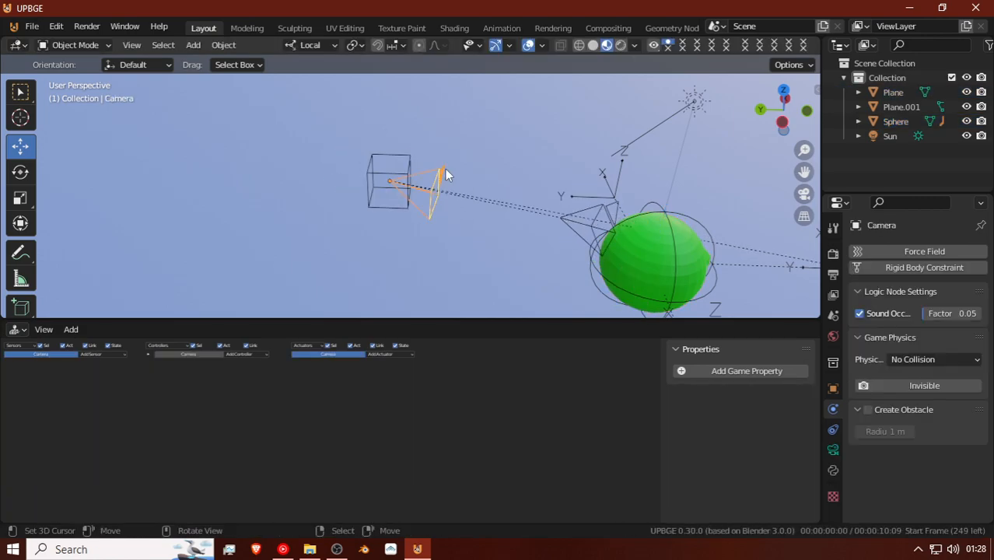
key(g)
right_click(445, 175)
shift+middle_drag(660, 236, 505, 225)
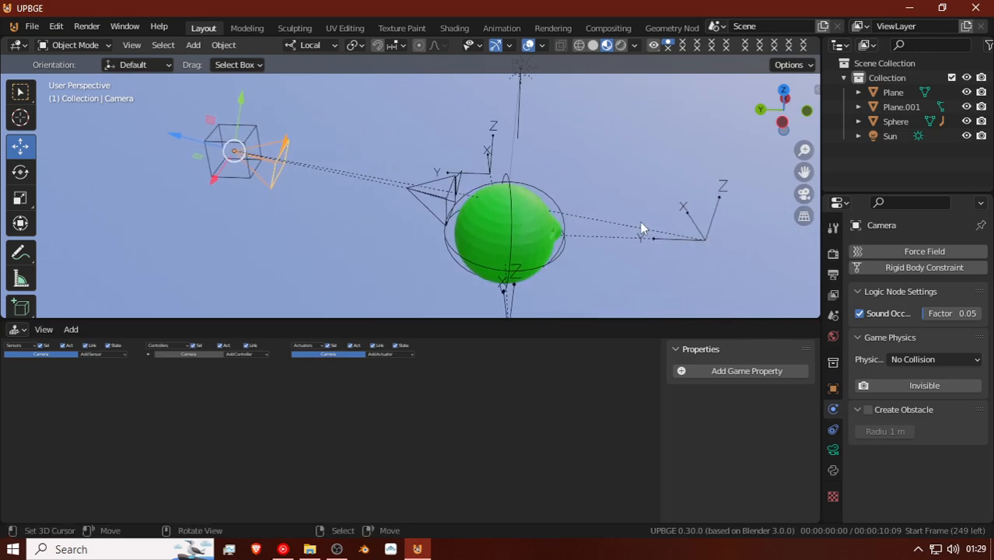
key(g)
right_click(511, 189)
Step: Try moving the target empty in front of the sphere and the camera close behind the sphere, cancelling each move
click(691, 226)
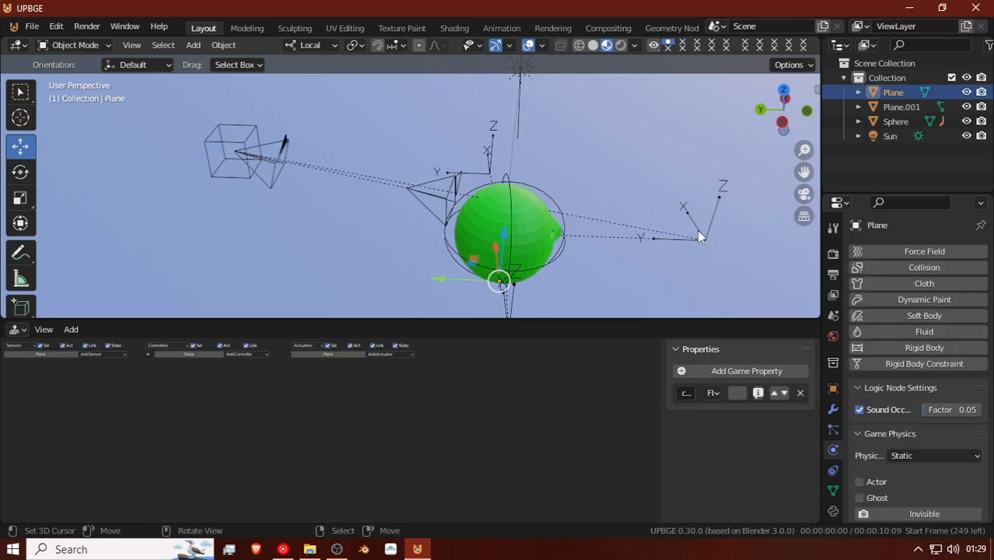
click(698, 231)
key(g)
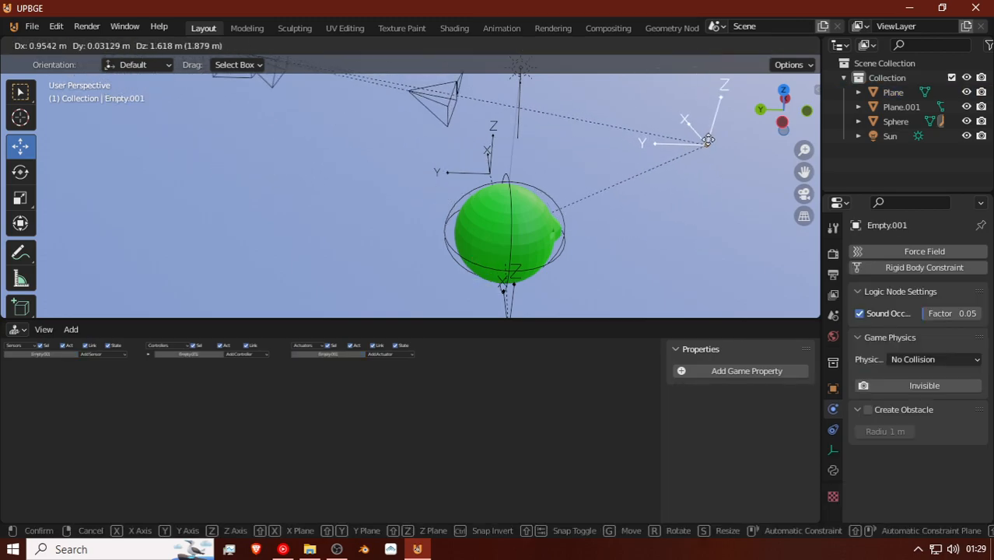
right_click(581, 233)
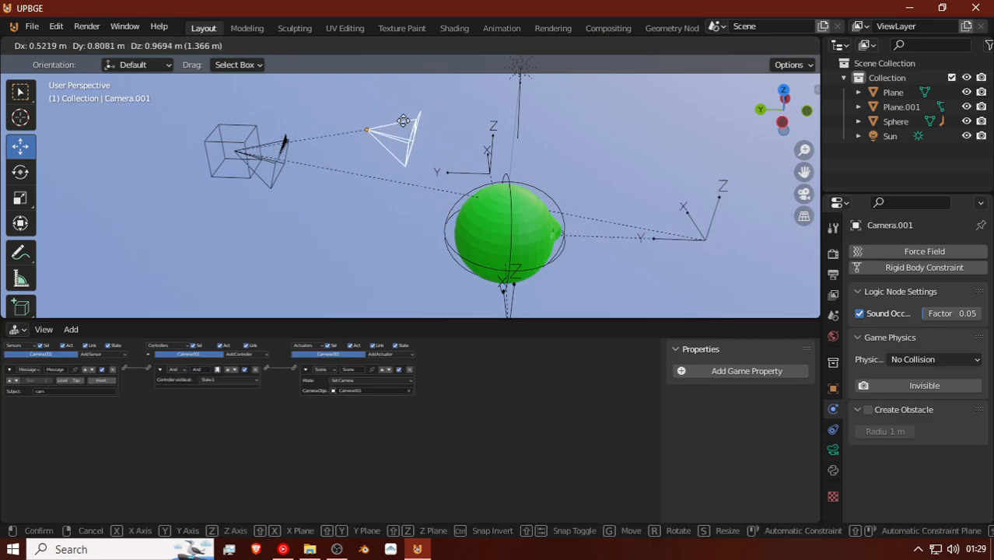
right_click(503, 166)
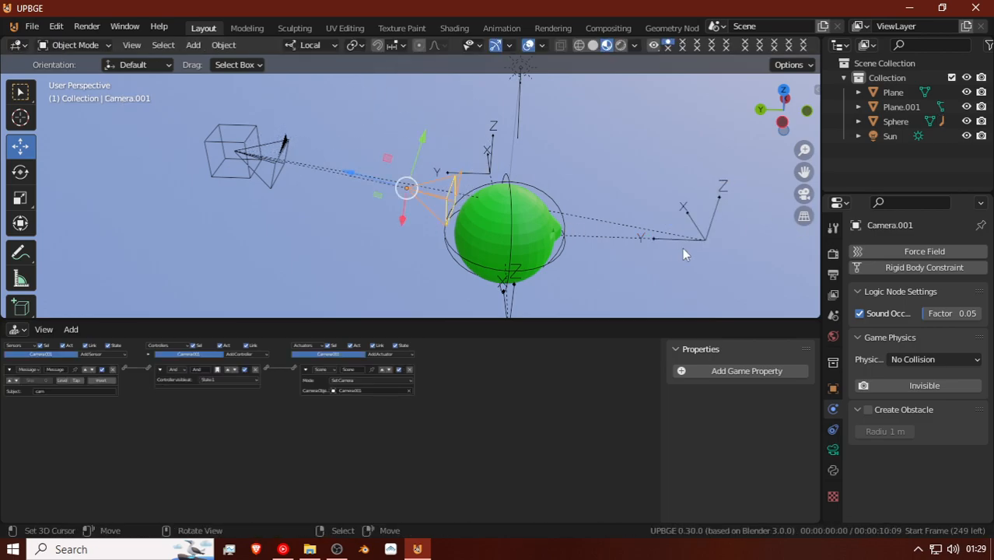
Step: Try rotating the spherical empty about its local Z axis and moving it freely to check its attached objects, cancelling both
click(559, 212)
key(r)
key(z)
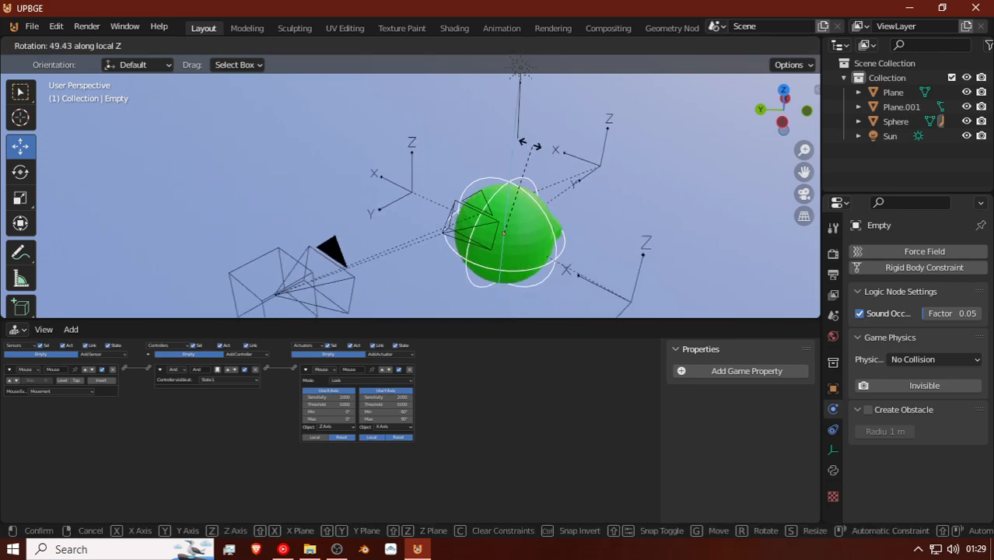
click(545, 219)
key(g)
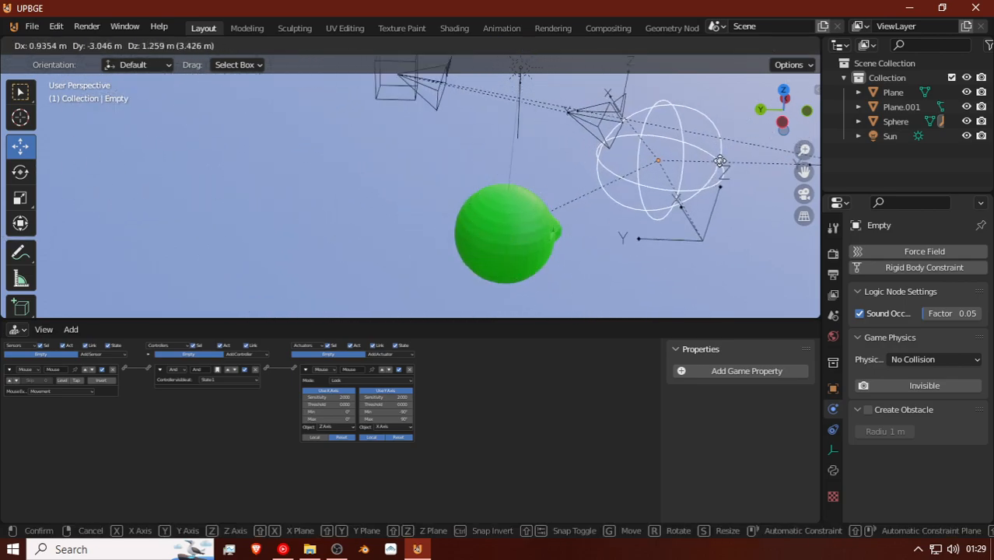
click(544, 215)
Step: Try moving the sphere freely to check that its attached objects follow, and cancel the move
click(543, 215)
key(g)
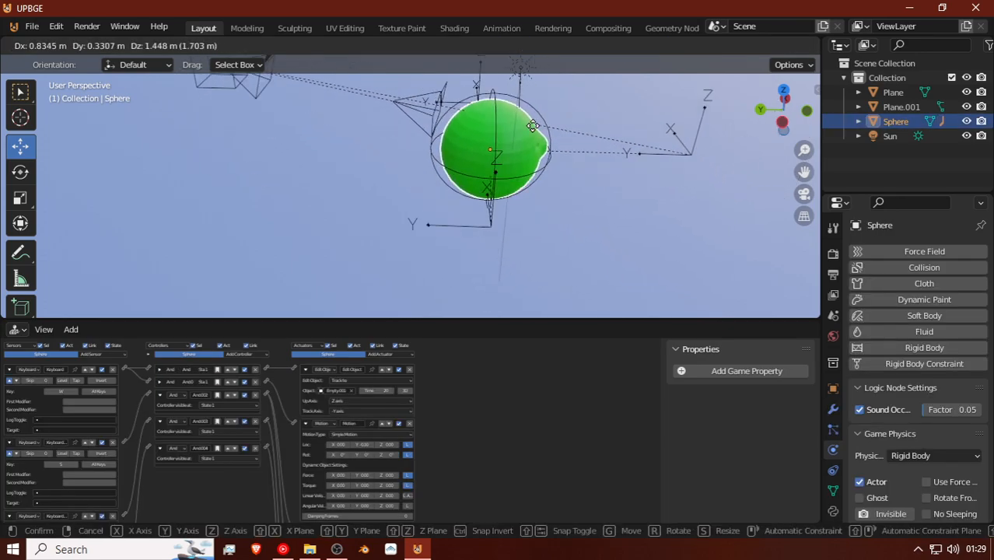
right_click(542, 185)
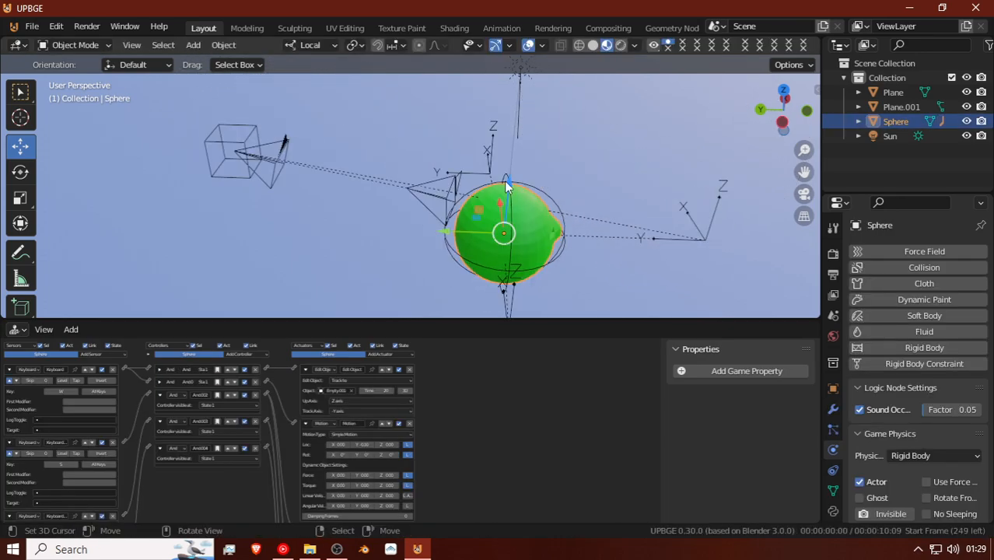
middle_drag(505, 180, 643, 203)
scroll(549, 180, down, 3)
scroll(549, 180, up, 2)
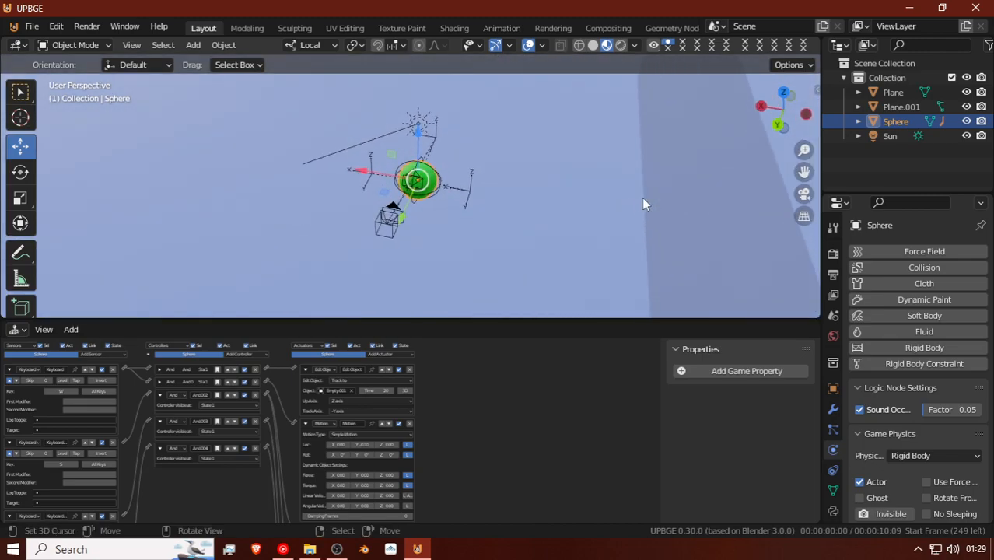